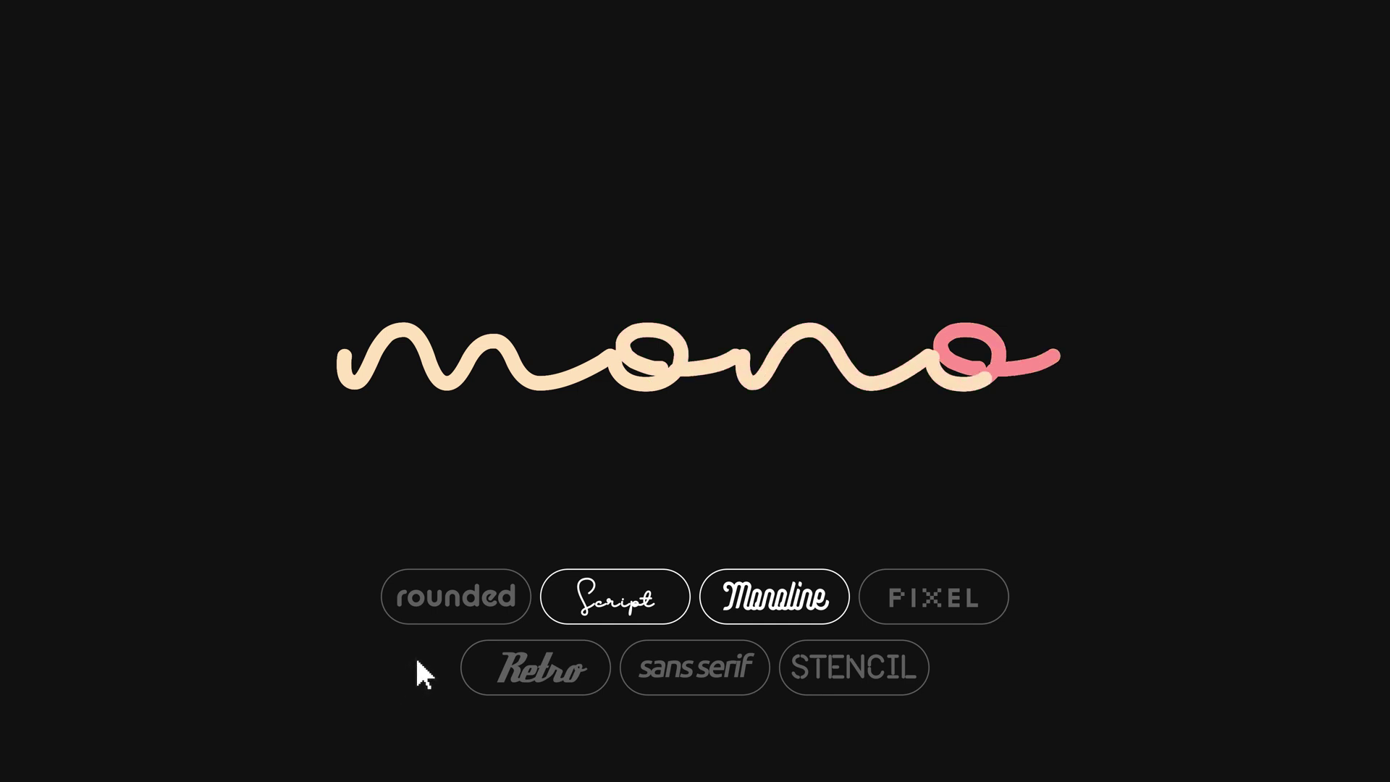
{"action": "left_click", "coordinate": [611, 613]}
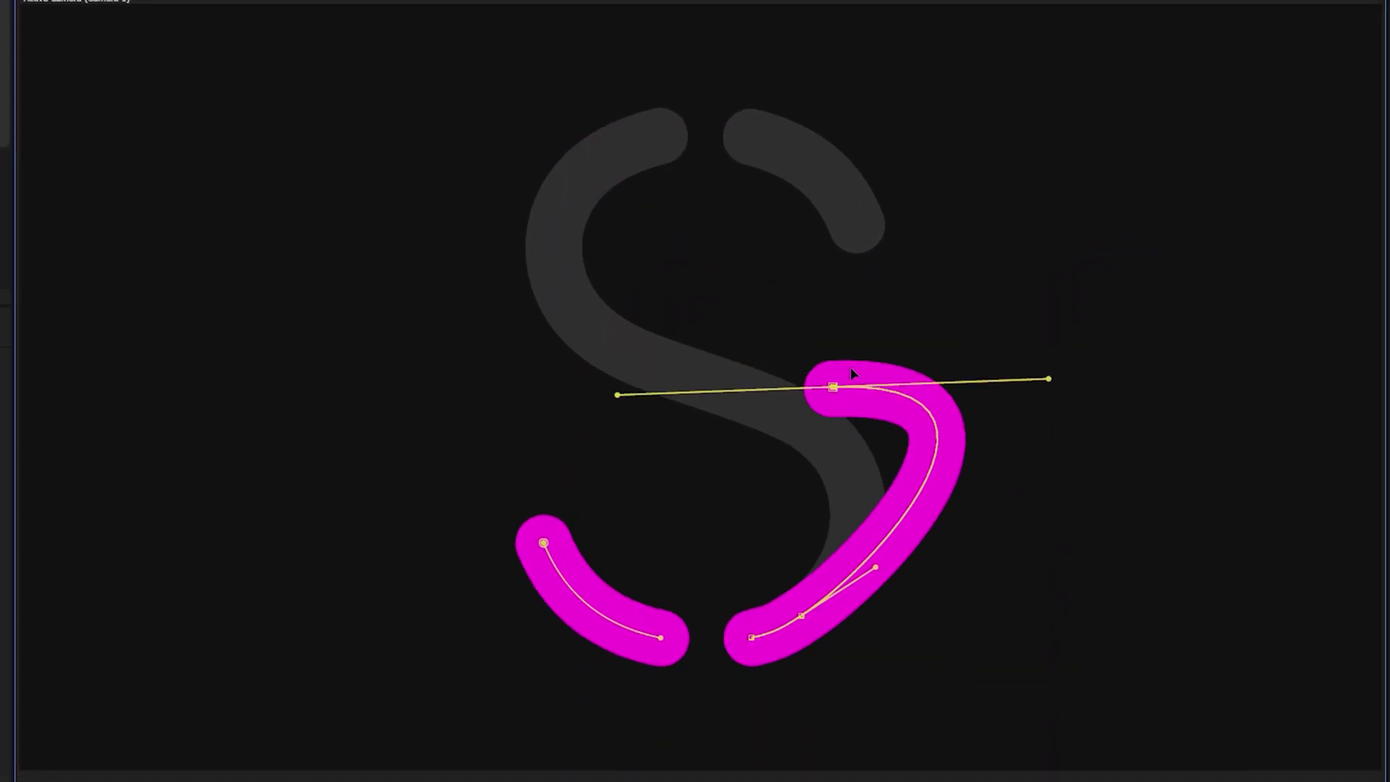
Trace the curves of the grey letter S with manually drawn magenta stroke paths.
{"action": "left_click_drag", "start_coordinate": [852, 374], "coordinate": [912, 461]}
{"action": "left_click_drag", "start_coordinate": [691, 375], "coordinate": [729, 386]}
{"action": "left_click_drag", "start_coordinate": [587, 324], "coordinate": [631, 366]}
{"action": "mouse_move", "coordinate": [533, 123]}
{"action": "left_mouse_down"}
{"action": "mouse_move", "coordinate": [410, 96]}
{"action": "mouse_move", "coordinate": [576, 158]}
{"action": "mouse_move", "coordinate": [615, 200]}
{"action": "left_mouse_up"}
{"action": "left_click_drag", "start_coordinate": [731, 152], "coordinate": [705, 159]}
{"action": "left_click_drag", "start_coordinate": [805, 153], "coordinate": [845, 163]}
{"action": "mouse_move", "coordinate": [892, 224]}
{"action": "left_mouse_down"}
{"action": "mouse_move", "coordinate": [917, 202]}
{"action": "mouse_move", "coordinate": [927, 226]}
{"action": "left_mouse_up"}
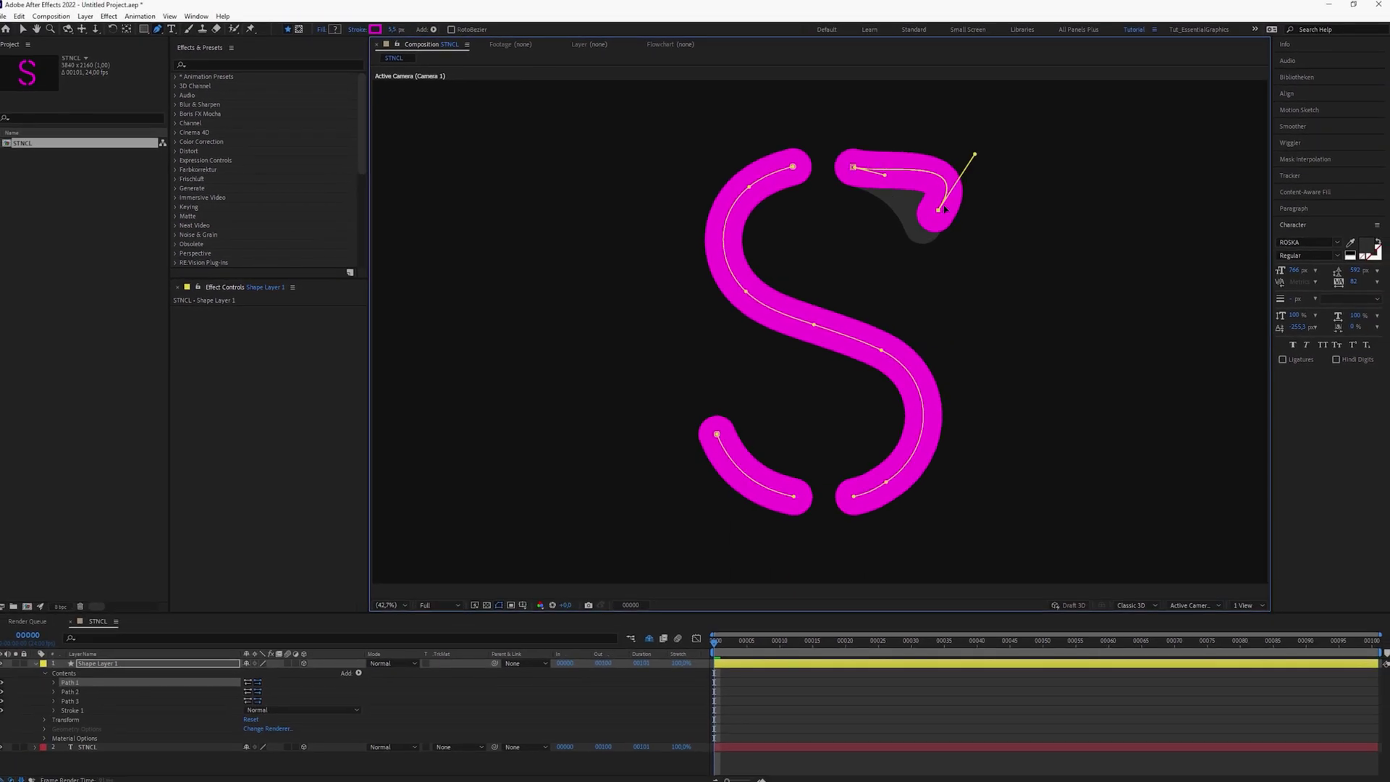
{"action": "left_click_drag", "start_coordinate": [960, 171], "coordinate": [911, 191]}
{"action": "right_click", "coordinate": [577, 142]}
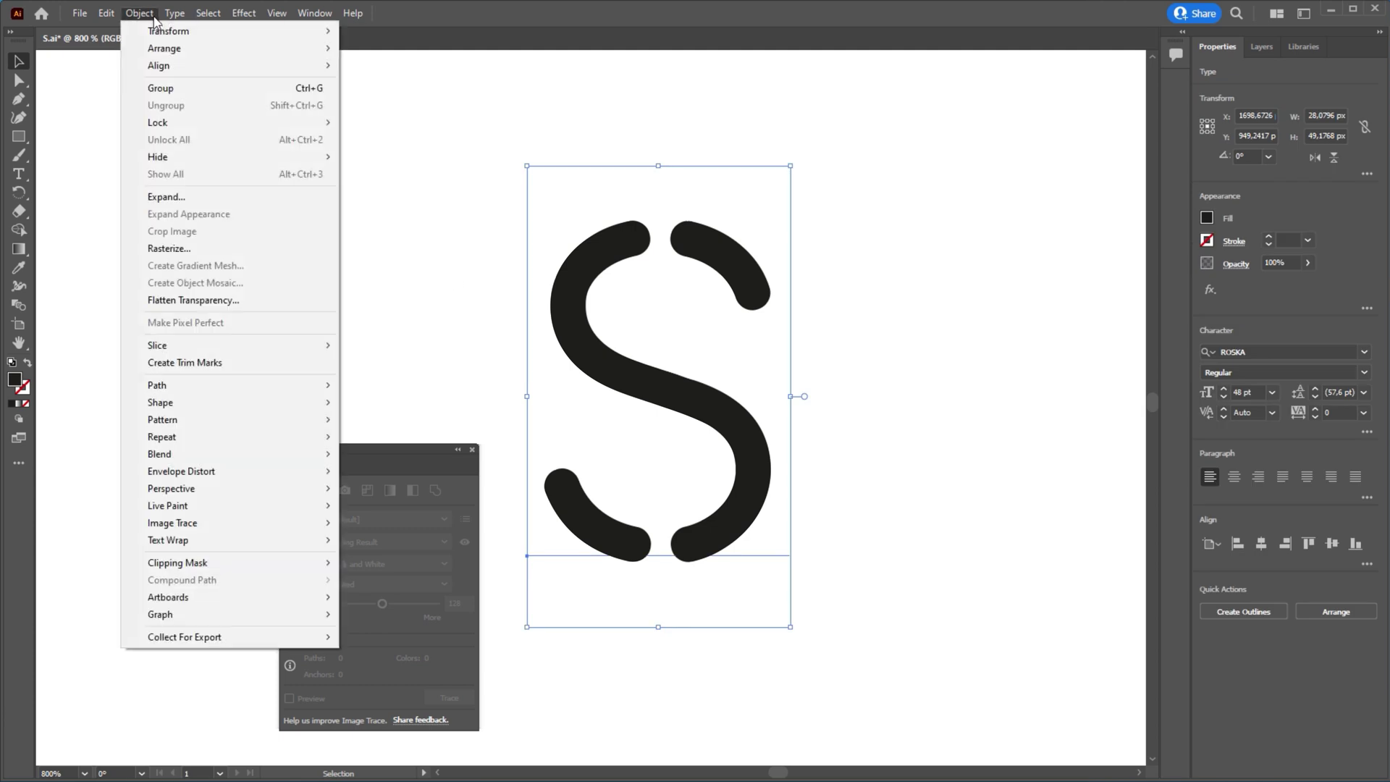
Convert the S text into centre-line paths by rasterizing it and expanding a Line Art image trace.
{"action": "left_click", "coordinate": [169, 249]}
{"action": "left_click", "coordinate": [355, 391]}
{"action": "left_click", "coordinate": [444, 520]}
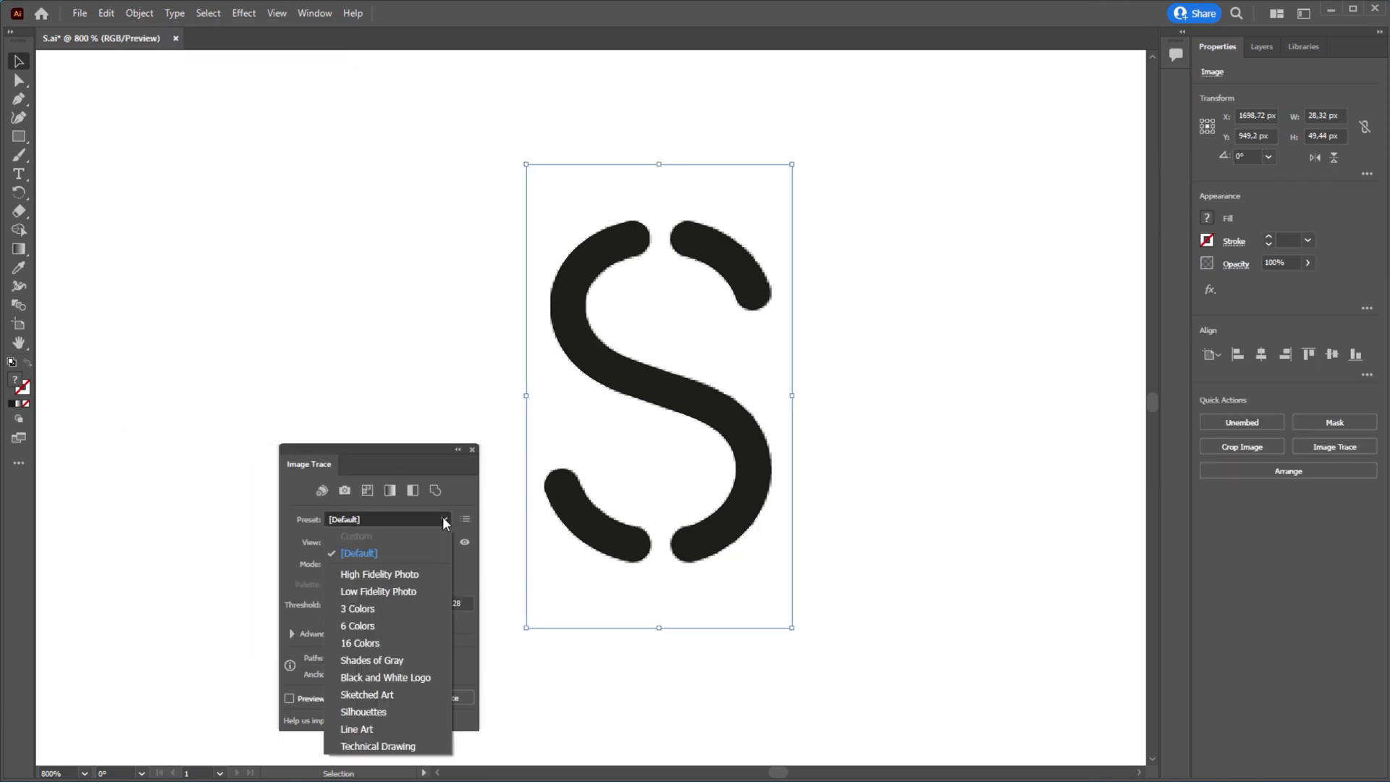
{"action": "left_click", "coordinate": [438, 729]}
{"action": "left_click", "coordinate": [152, 14]}
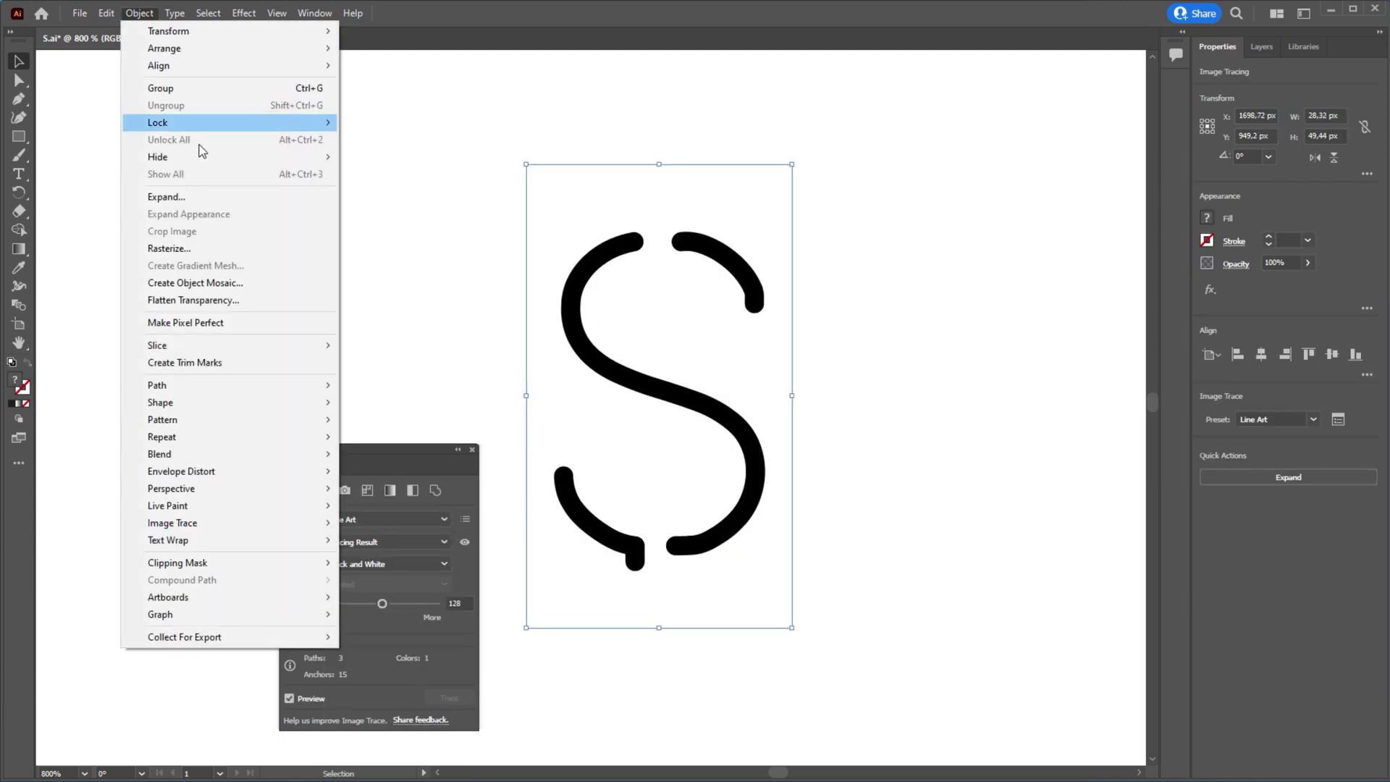
{"action": "mouse_move", "coordinate": [301, 528]}
{"action": "left_click", "coordinate": [434, 577]}
Add the text "HAIR" below the traced S.
{"action": "key", "text": "t"}
{"action": "left_click", "coordinate": [572, 750]}
{"action": "type", "text": "HAIR"}
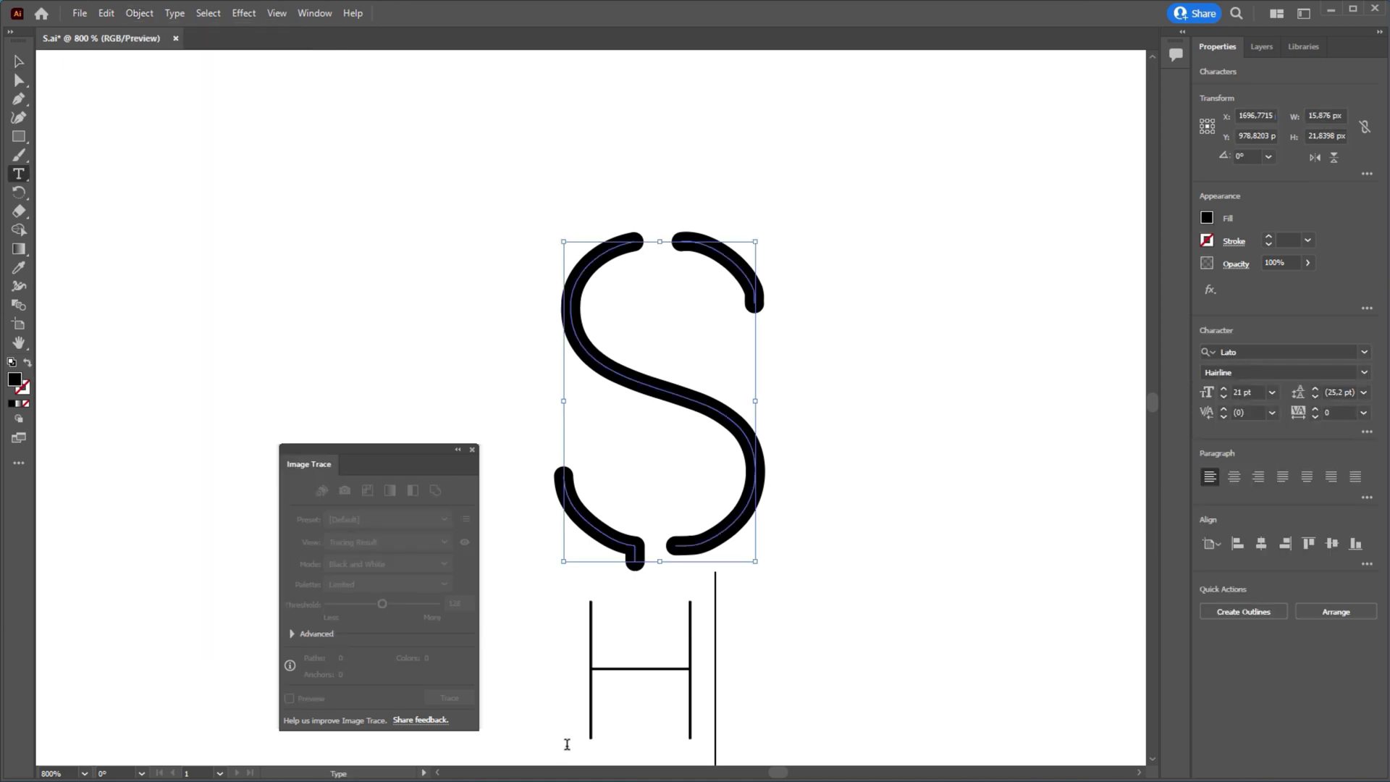
{"action": "key", "text": "Escape"}
Convert the HAIR text into paths by rasterizing it and expanding a Line Art image trace.
{"action": "left_click", "coordinate": [139, 13]}
{"action": "left_click", "coordinate": [232, 248]}
{"action": "left_click", "coordinate": [354, 392]}
{"action": "left_click", "coordinate": [438, 520]}
{"action": "left_click", "coordinate": [438, 730]}
{"action": "left_click", "coordinate": [145, 15]}
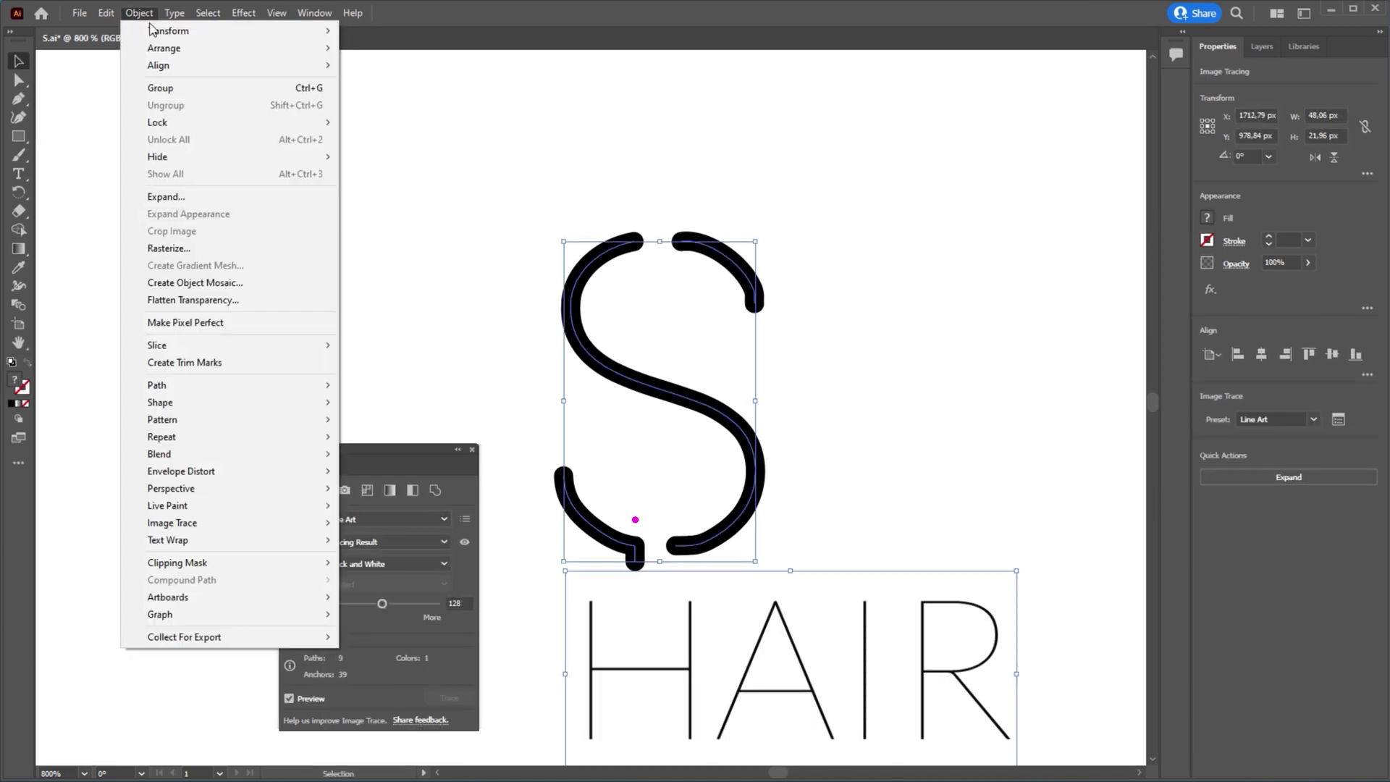
{"action": "mouse_move", "coordinate": [301, 526]}
{"action": "left_click", "coordinate": [434, 577]}
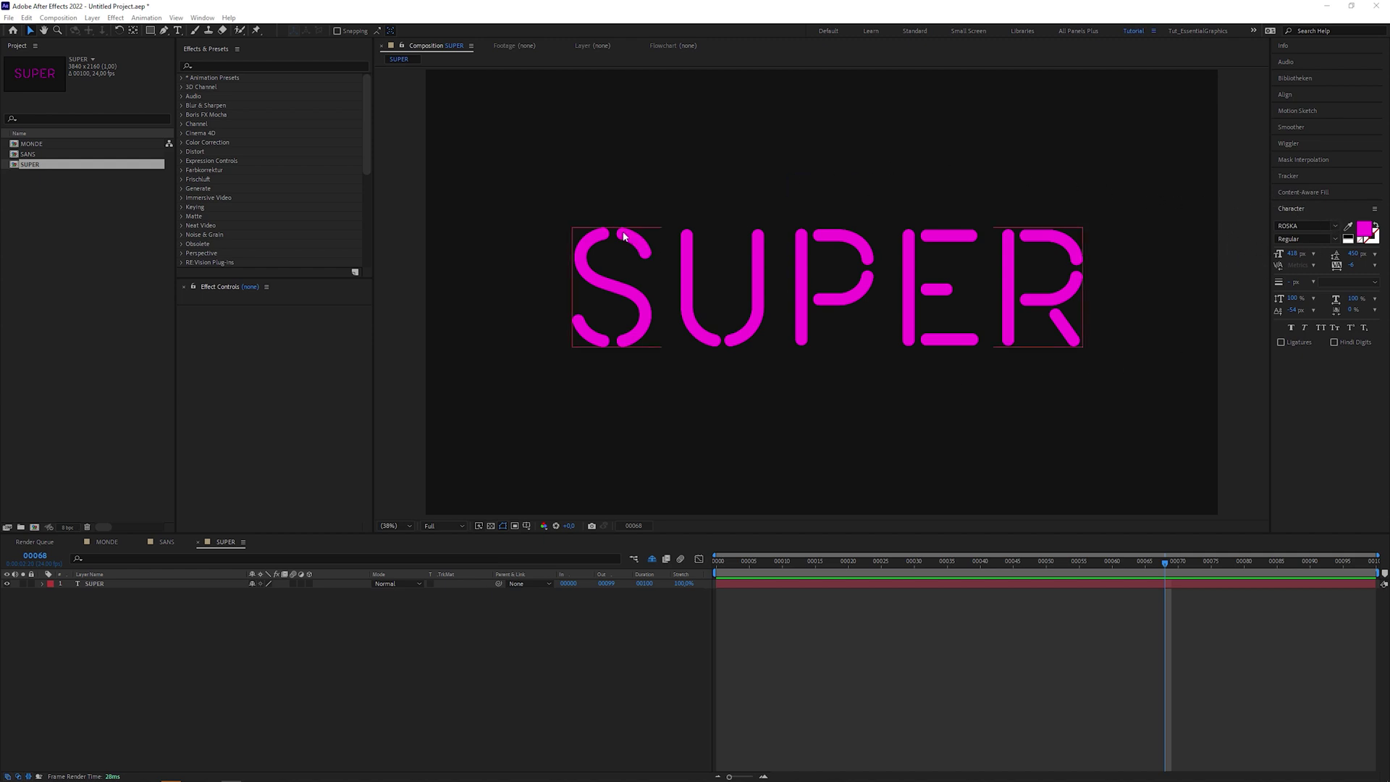
Create shapes from the SUPER text layer.
{"action": "key", "text": "slash"}
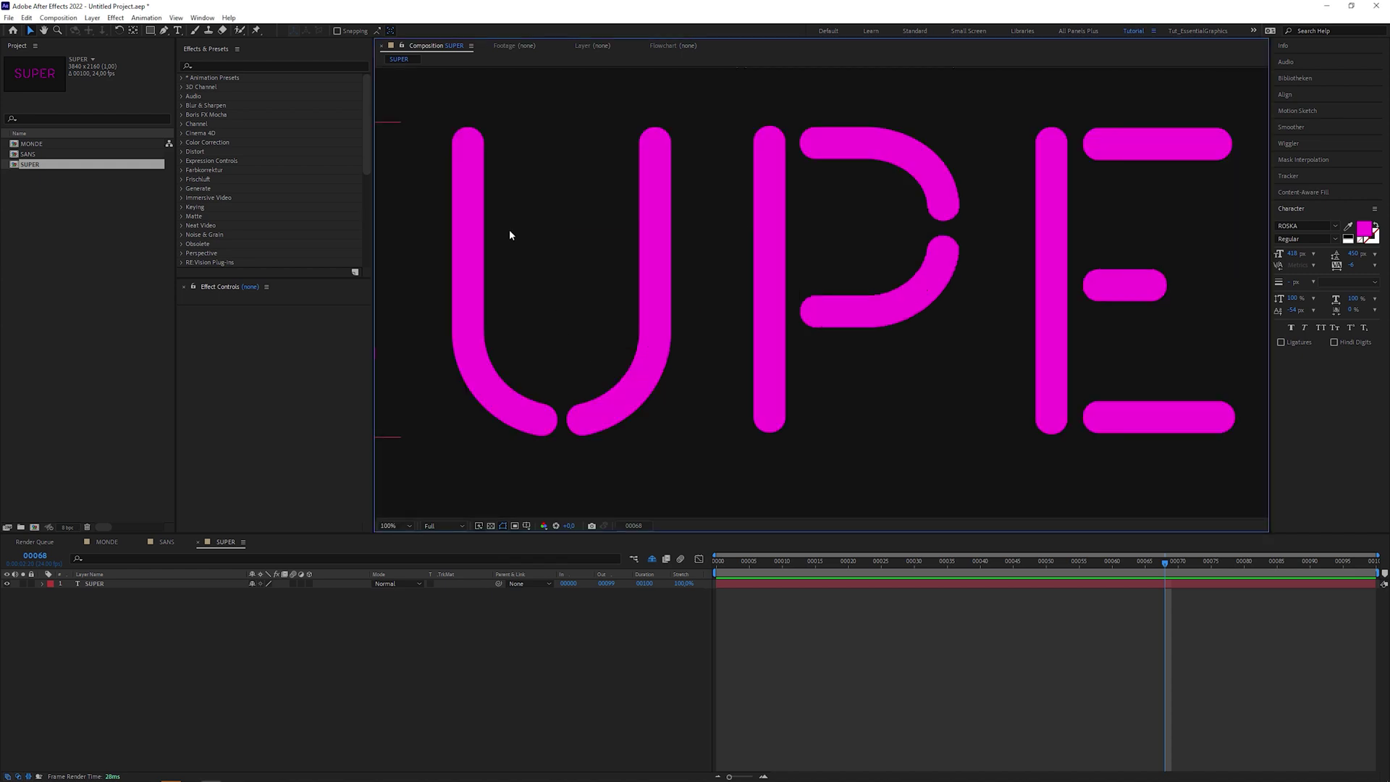
{"action": "key", "text": "comma"}
{"action": "key", "text": "comma"}
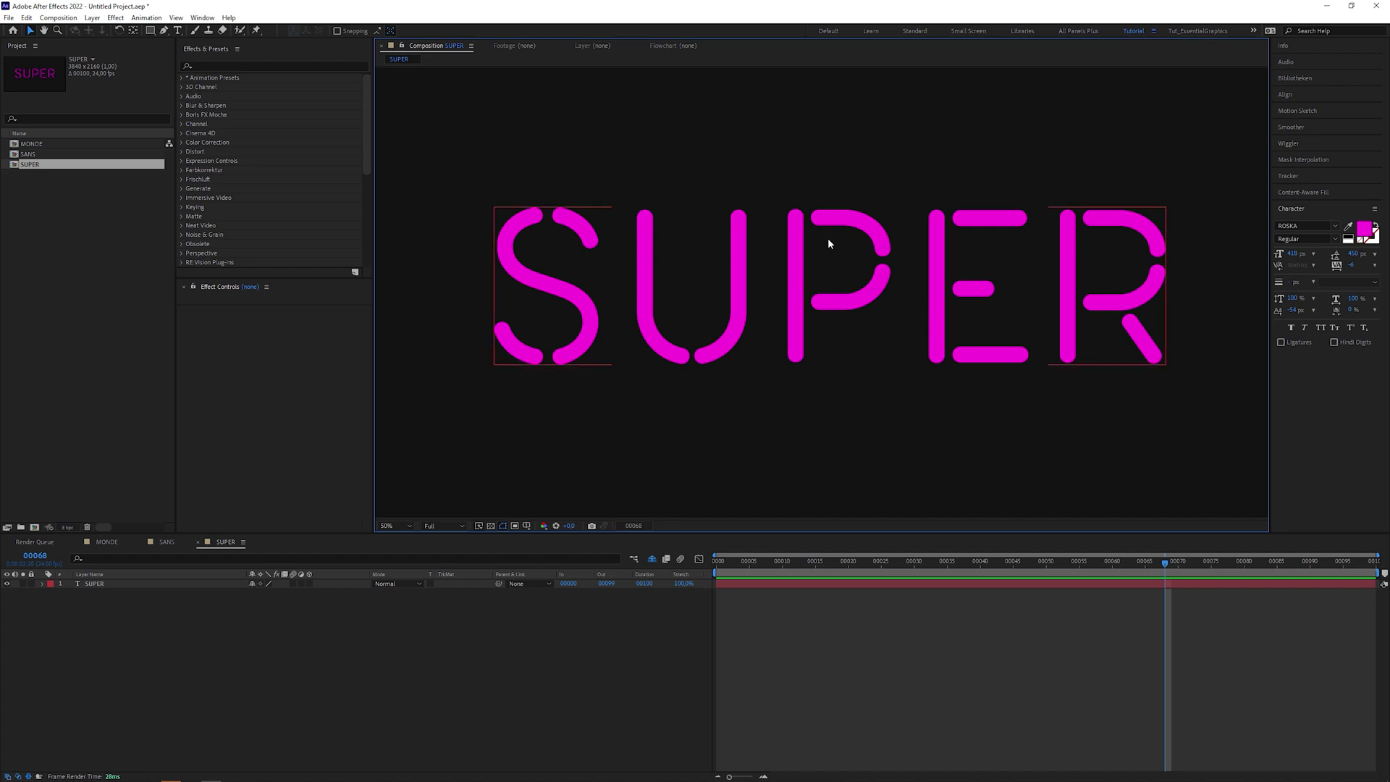
{"action": "right_click", "coordinate": [795, 298]}
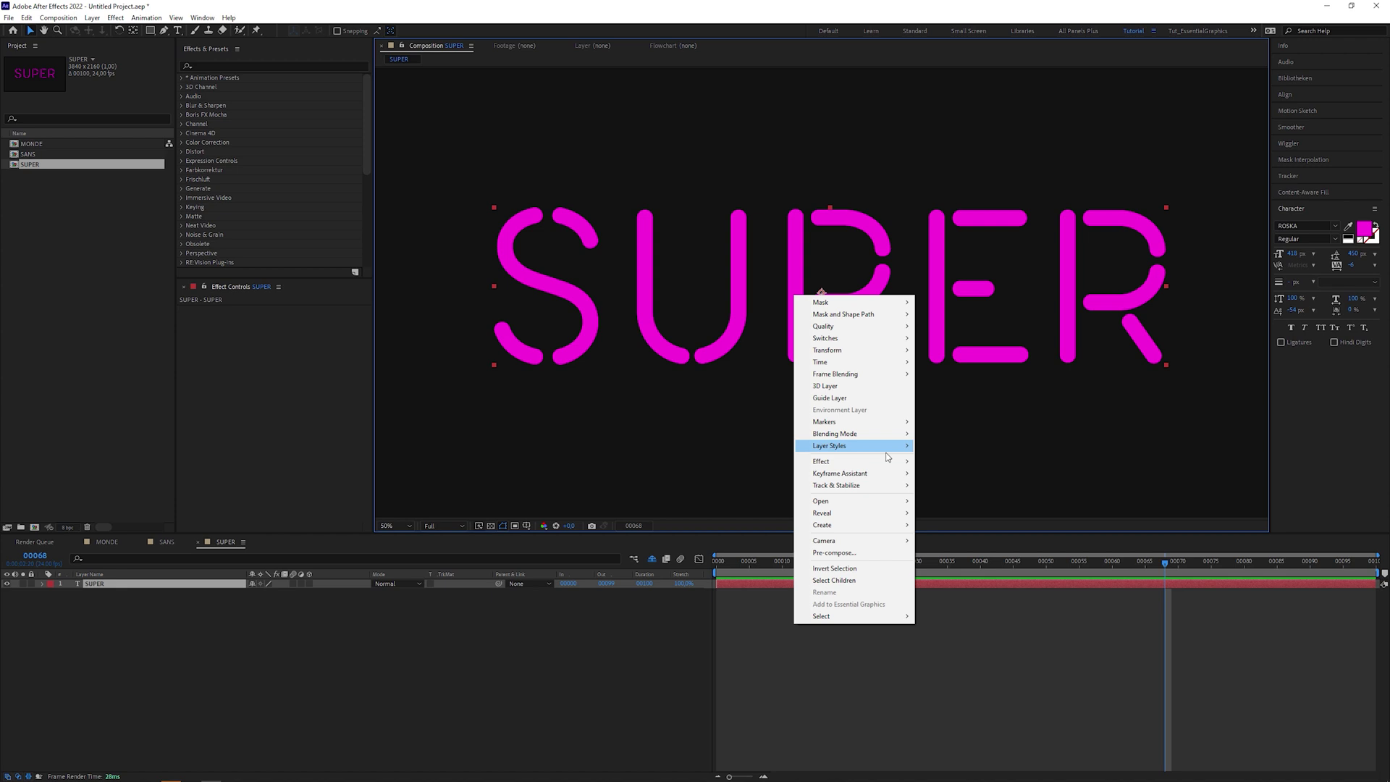
{"action": "mouse_move", "coordinate": [903, 527]}
{"action": "left_click", "coordinate": [965, 537]}
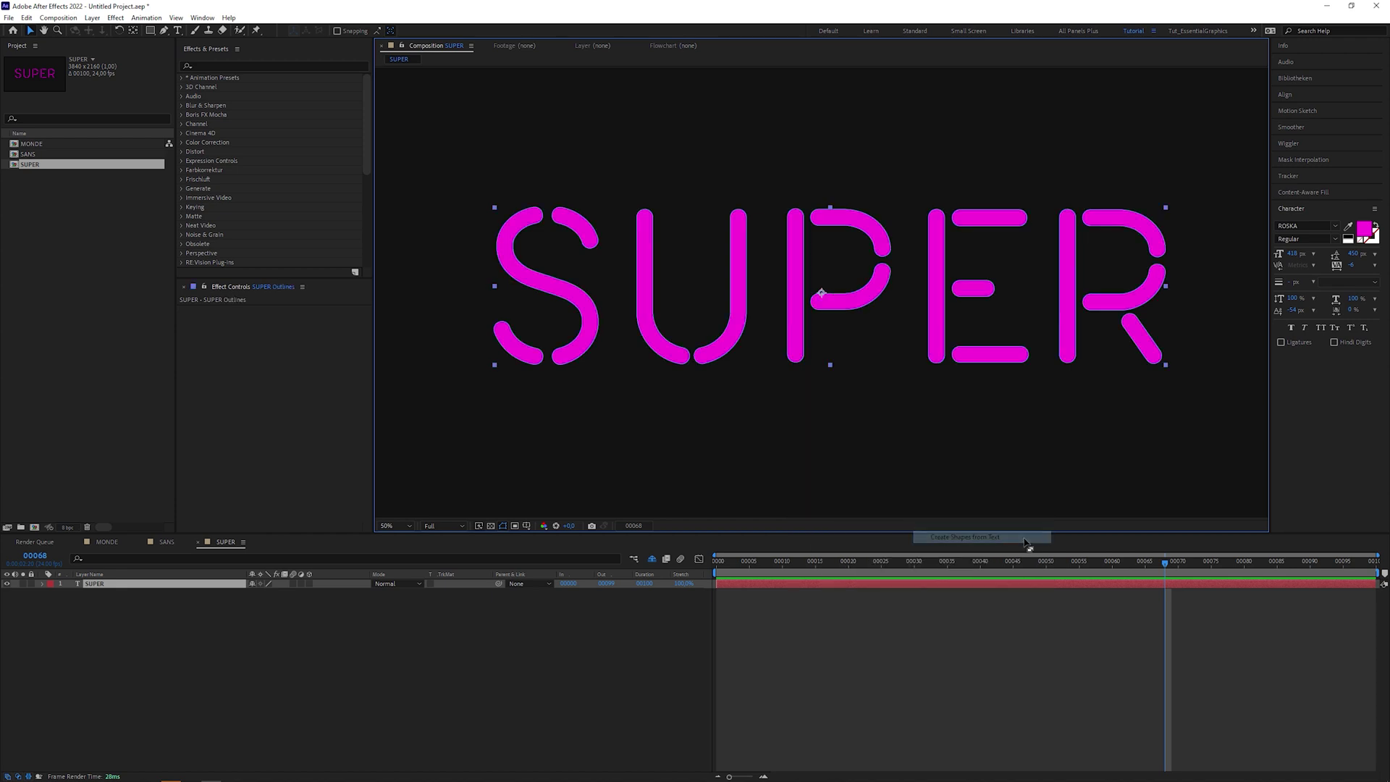
Examine the separate letter groups inside the SUPER Outlines layer and the original text layer.
{"action": "left_click", "coordinate": [42, 583]}
{"action": "left_click", "coordinate": [52, 593]}
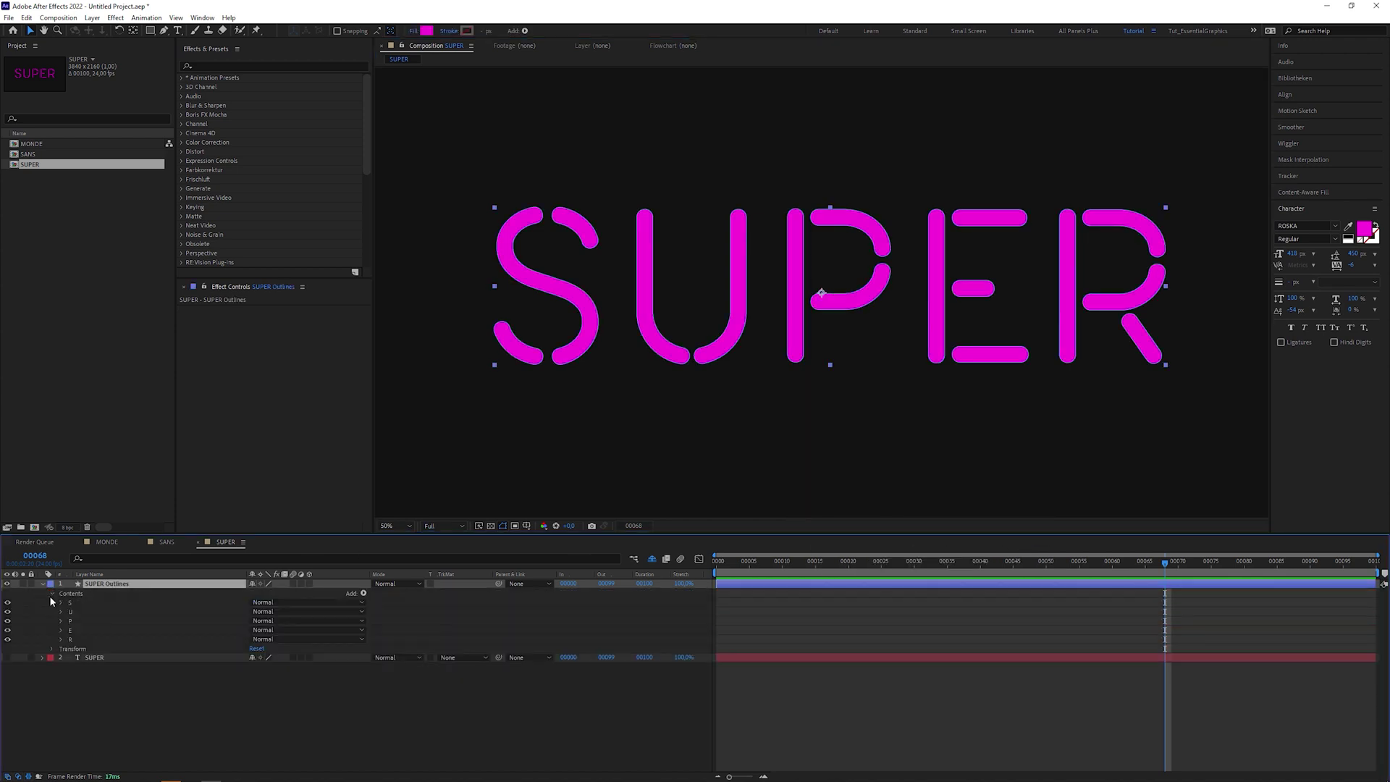
{"action": "left_click", "coordinate": [72, 603]}
{"action": "left_click", "coordinate": [81, 611]}
{"action": "left_click", "coordinate": [87, 621]}
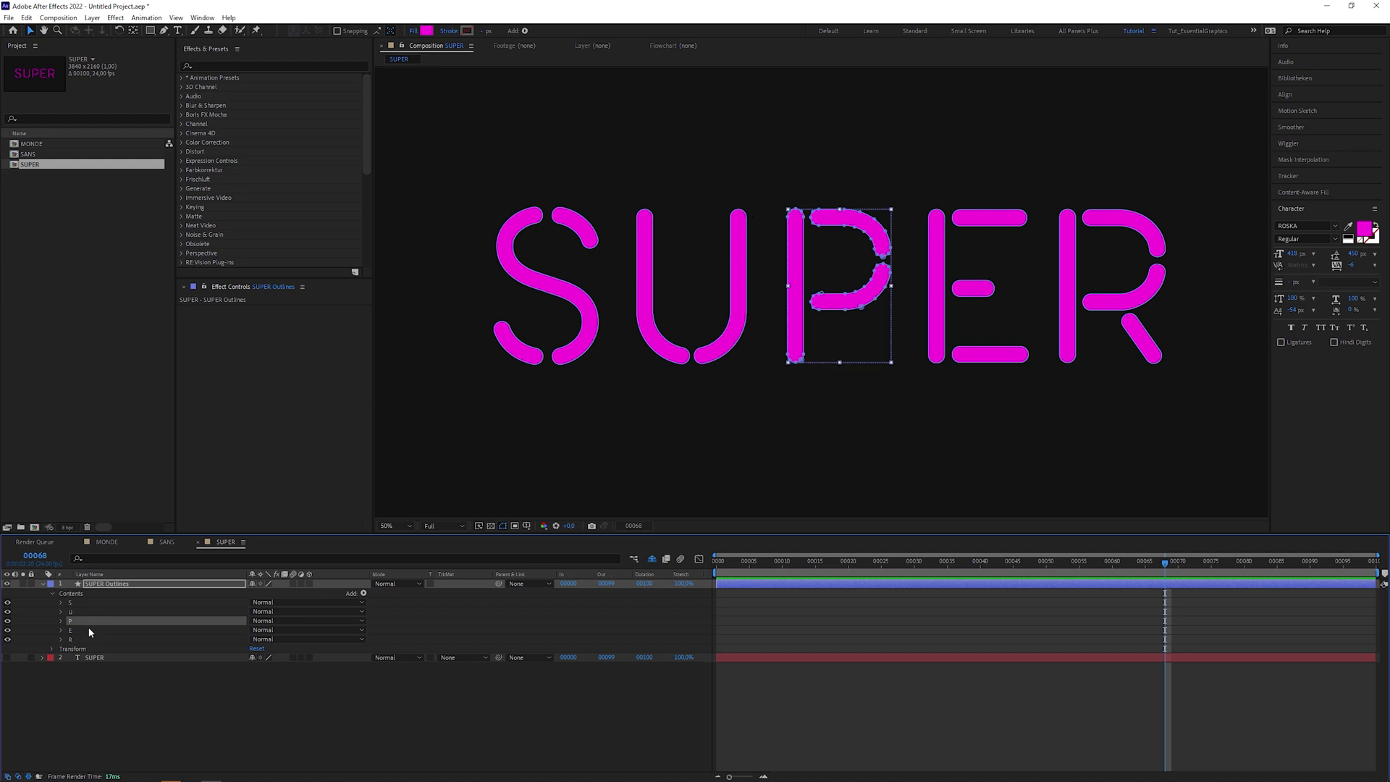
{"action": "left_click", "coordinate": [89, 629]}
{"action": "left_click", "coordinate": [89, 638]}
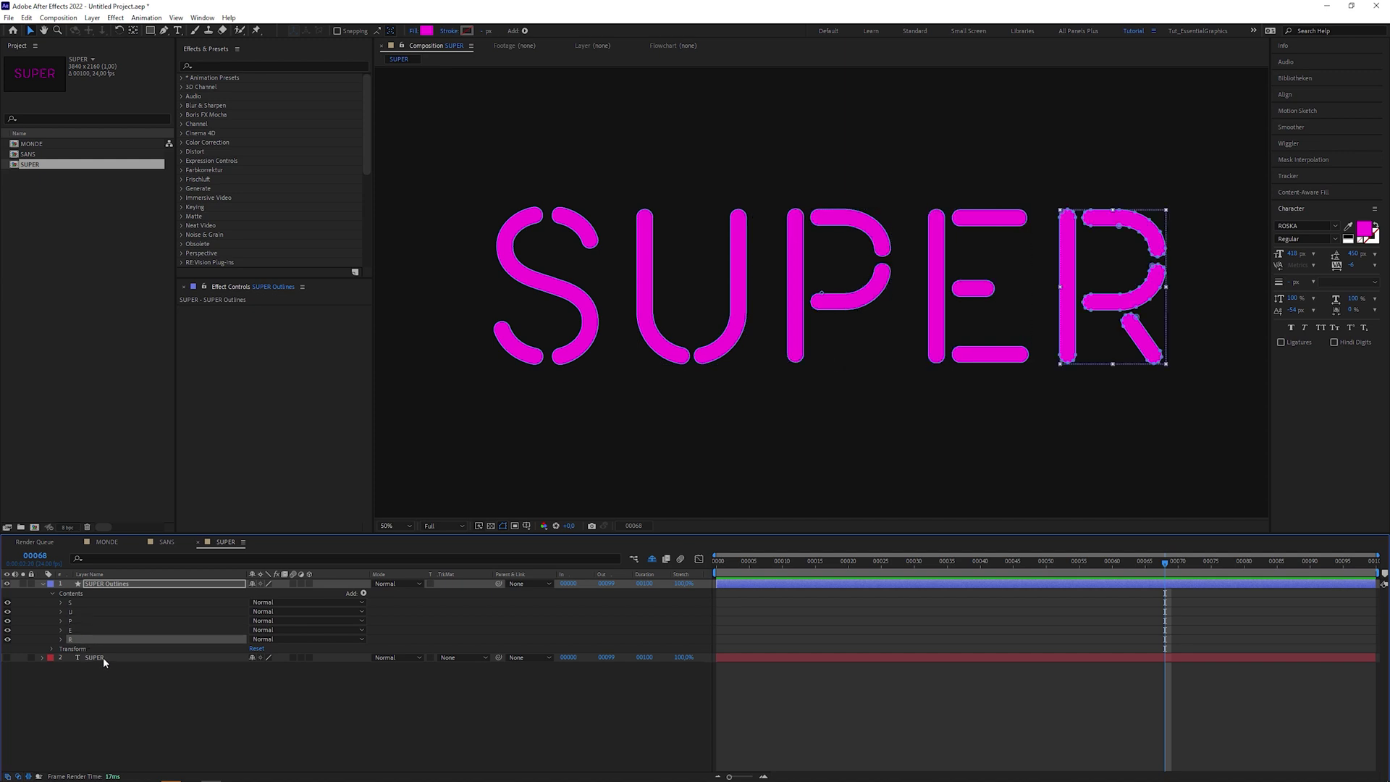
{"action": "left_click", "coordinate": [102, 657]}
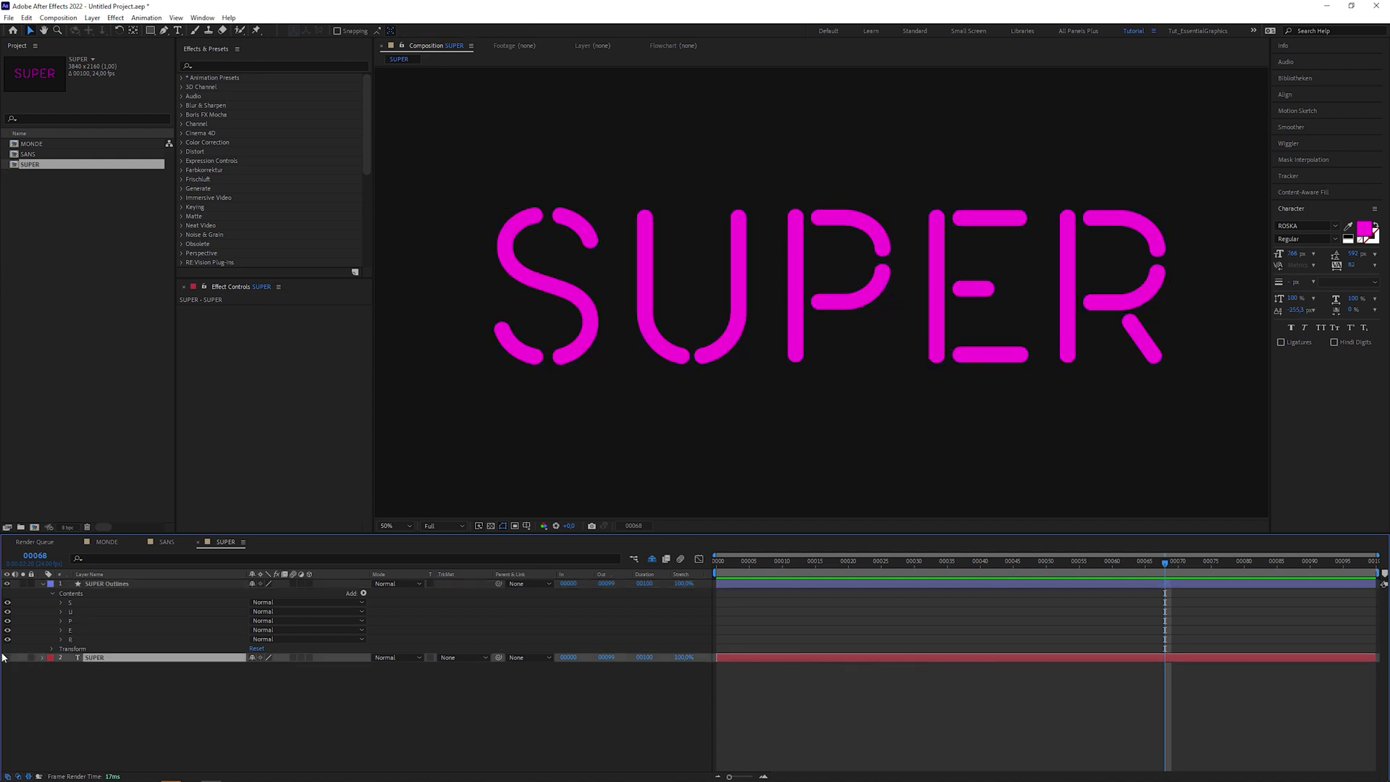
Delete Merge Paths, Fill and Stroke from the S group of the outlines layer.
{"action": "left_click", "coordinate": [61, 602]}
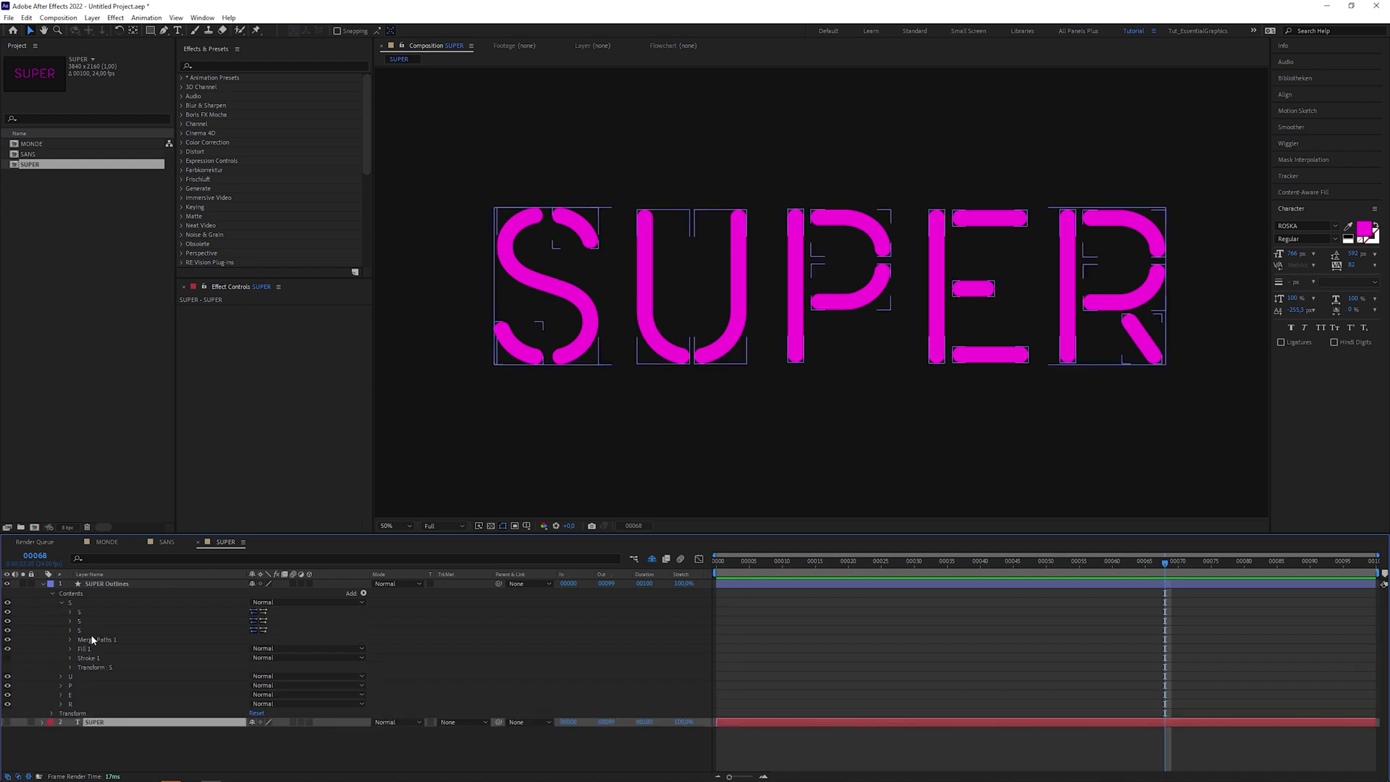
{"action": "left_click", "coordinate": [94, 640]}
{"action": "left_click", "coordinate": [90, 658], "text": "shift"}
{"action": "key", "text": "Delete"}
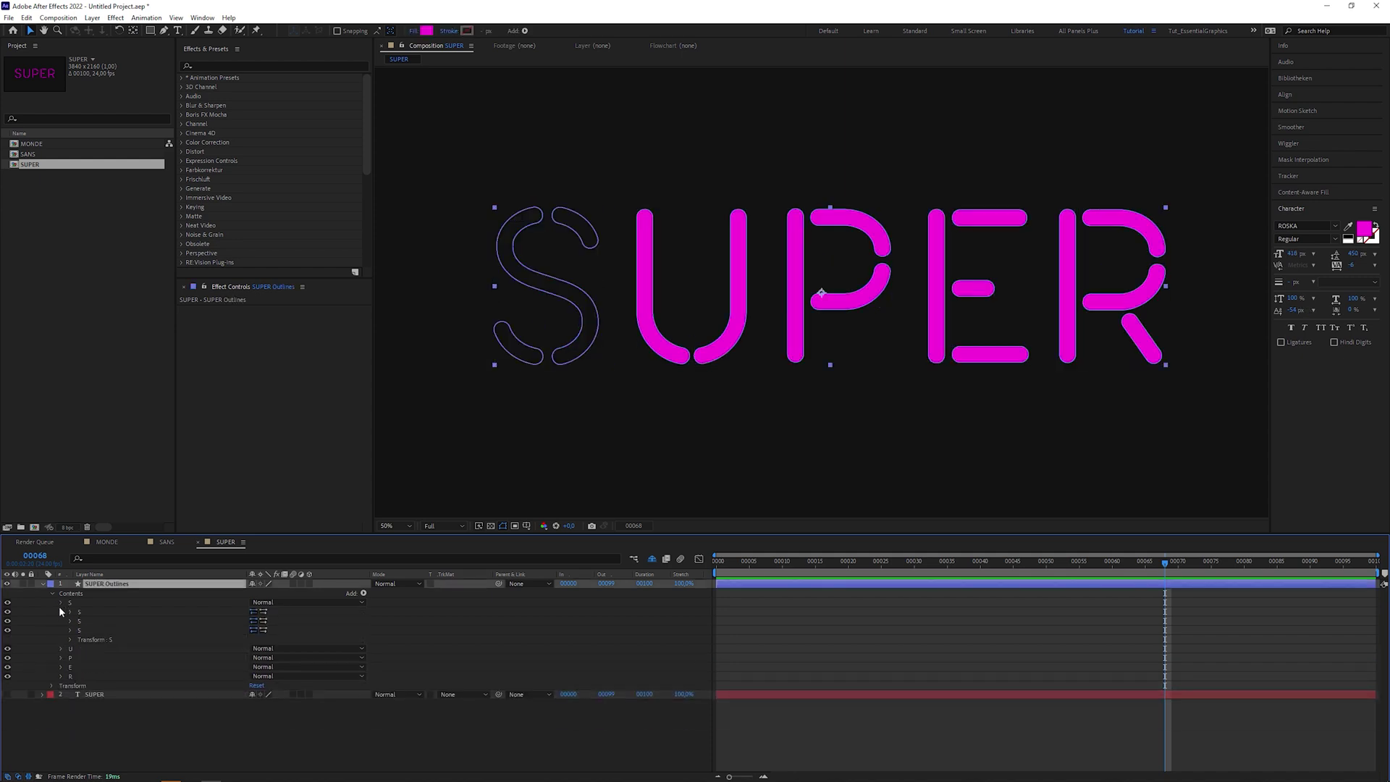
{"action": "left_click", "coordinate": [61, 602]}
Delete Merge Paths, Fill and Stroke from the U group of the outlines layer.
{"action": "left_click", "coordinate": [61, 612]}
{"action": "left_click", "coordinate": [97, 639]}
{"action": "left_click", "coordinate": [90, 658], "text": "shift"}
{"action": "key", "text": "Delete"}
{"action": "left_click", "coordinate": [61, 612]}
Delete Merge Paths, Fill and Stroke from the P group of the outlines layer.
{"action": "left_click", "coordinate": [61, 620]}
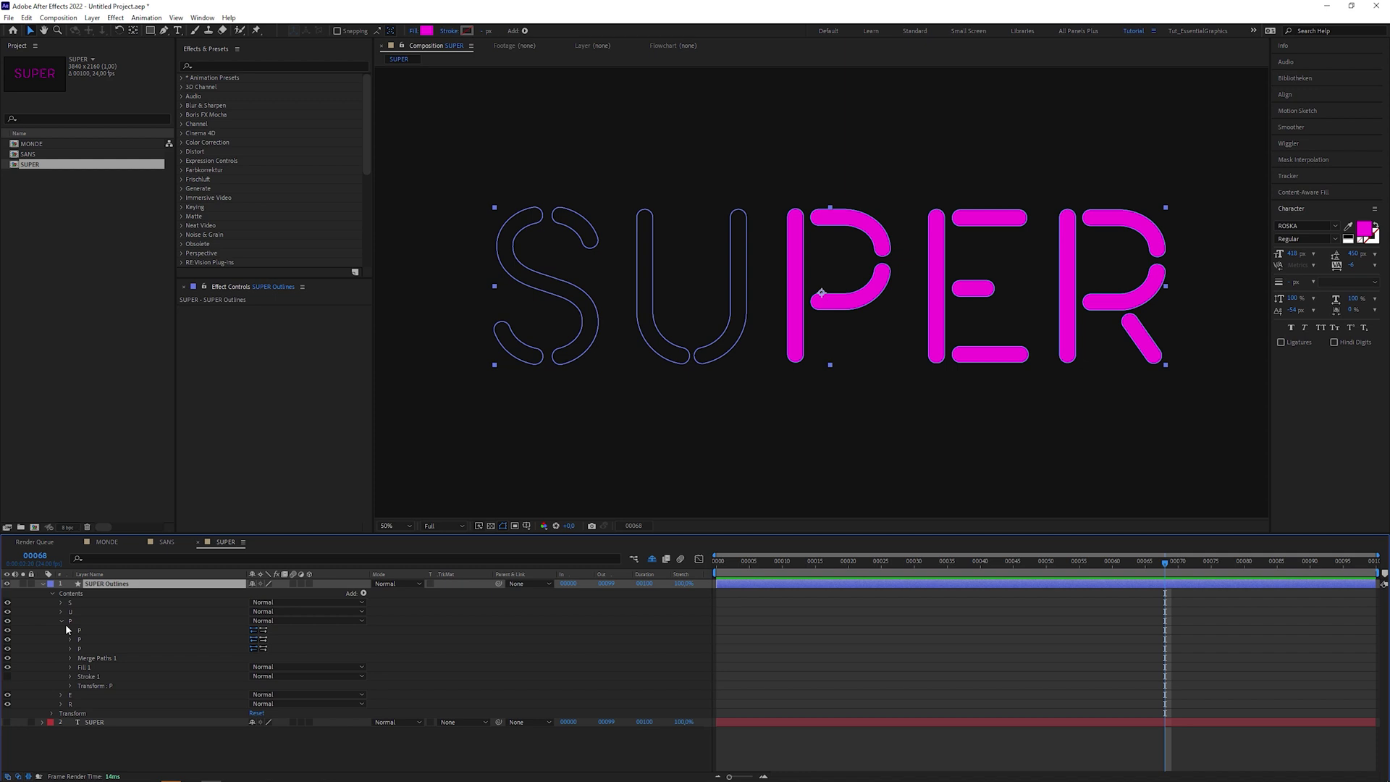
{"action": "left_click", "coordinate": [84, 667]}
{"action": "key", "text": "Delete"}
{"action": "left_click", "coordinate": [61, 621]}
Delete Merge Paths, Fill and Stroke from the E group of the outlines layer.
{"action": "left_click", "coordinate": [61, 629]}
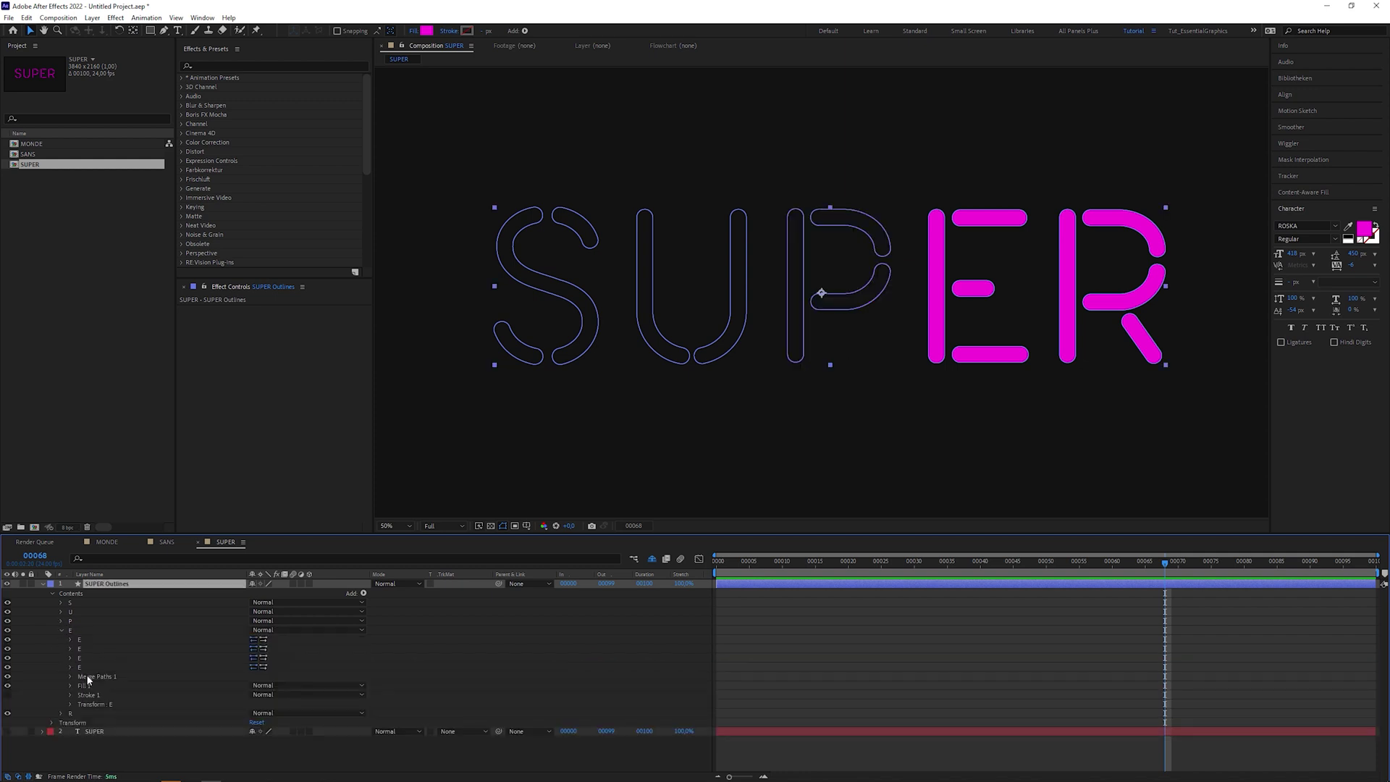
{"action": "left_click", "coordinate": [85, 685]}
{"action": "key", "text": "Delete"}
{"action": "left_click", "coordinate": [61, 630]}
Delete Merge Paths, Fill and Stroke from the R group of the outlines layer.
{"action": "left_click", "coordinate": [61, 639]}
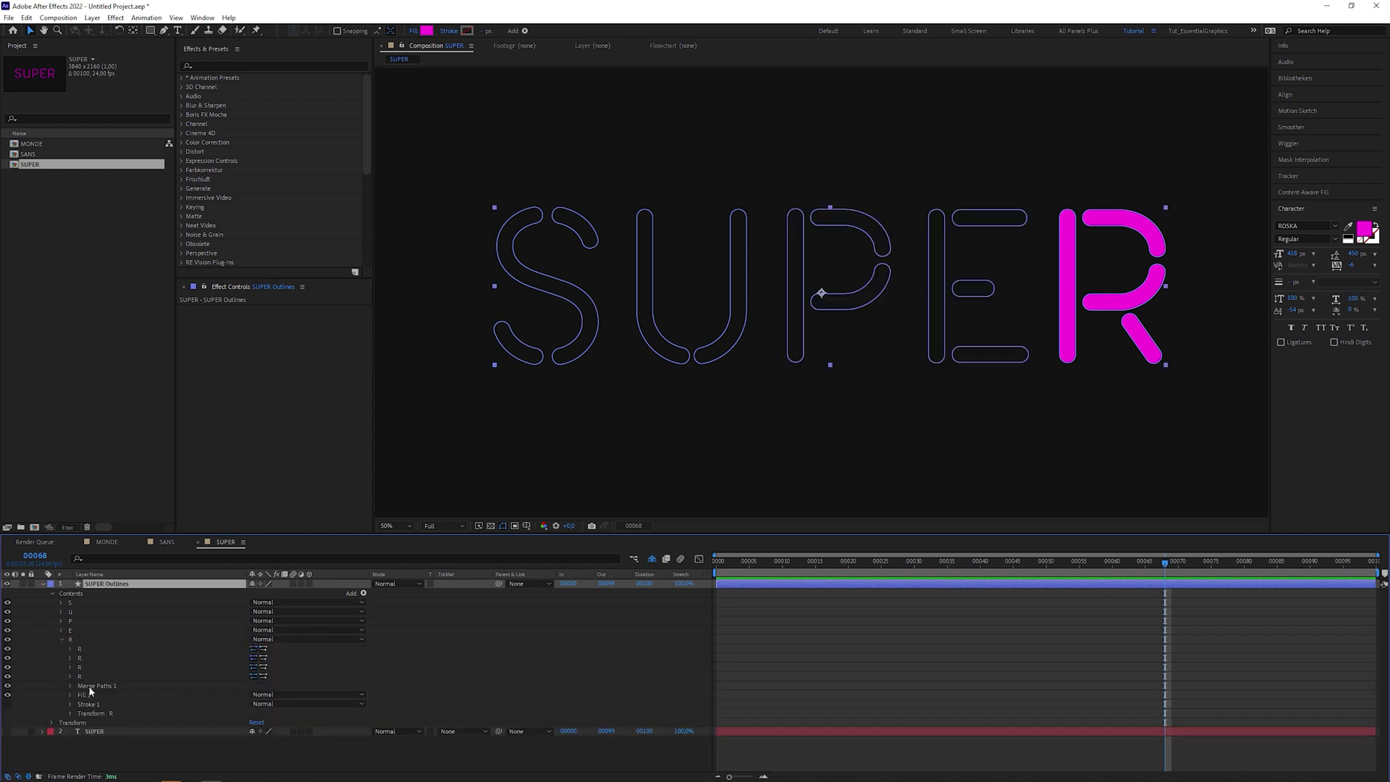
{"action": "left_click_drag", "start_coordinate": [90, 691], "coordinate": [85, 708]}
{"action": "key", "text": "Delete"}
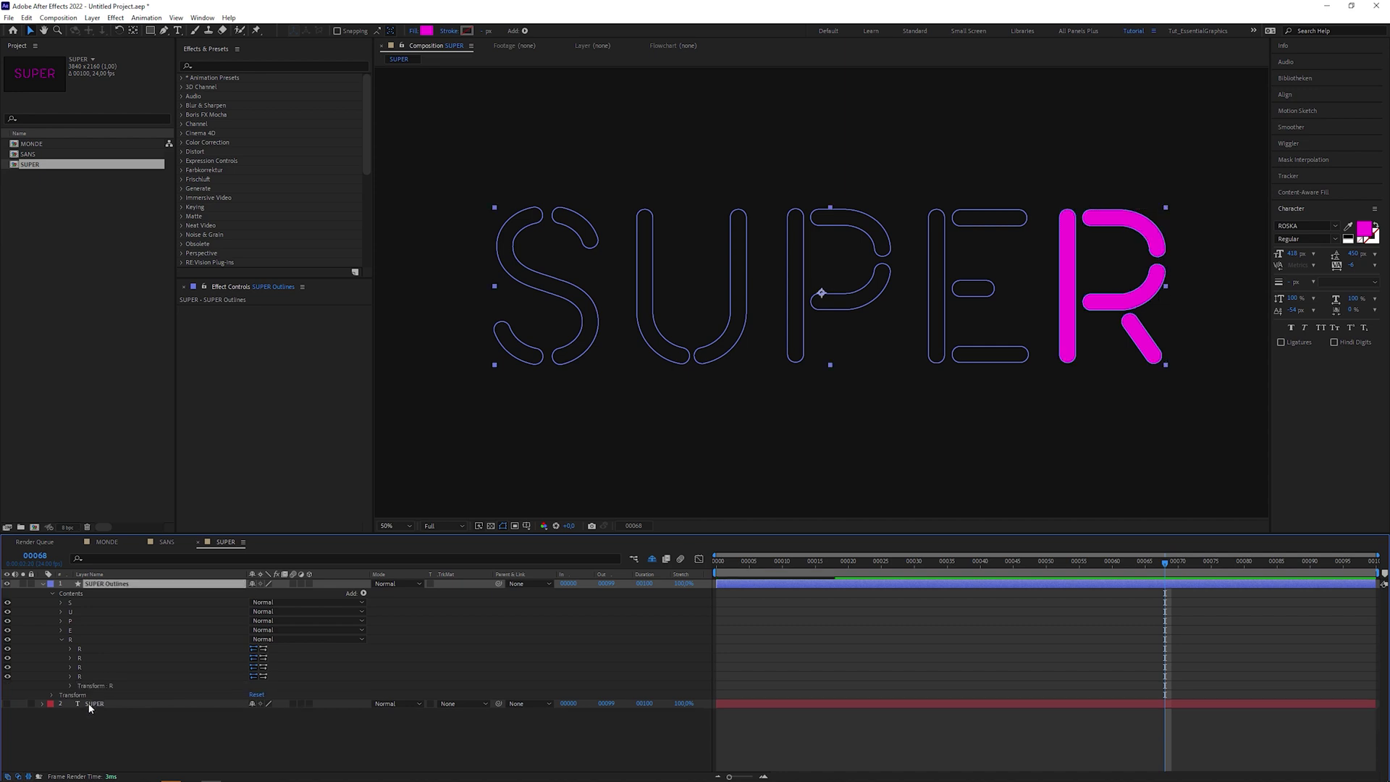
{"action": "left_click", "coordinate": [60, 639]}
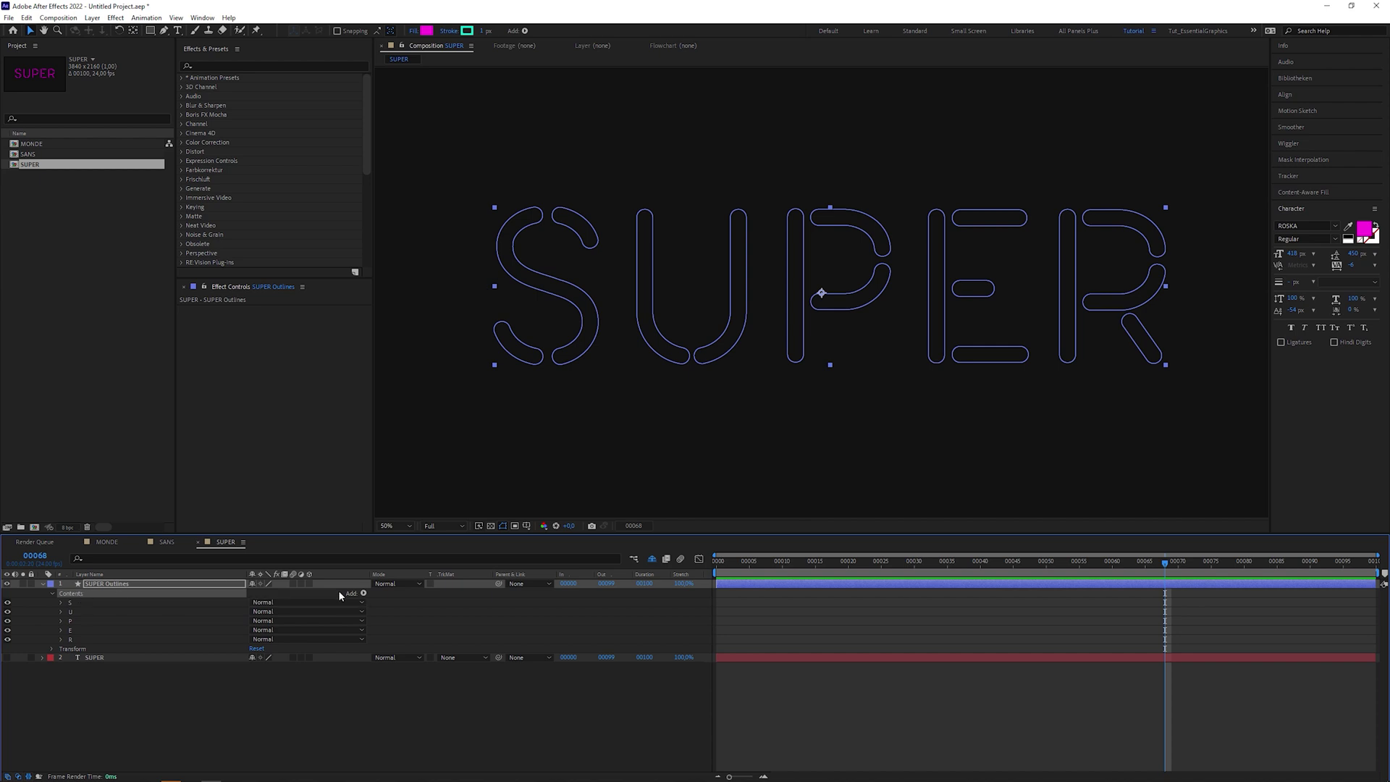
Add one shared stroke to the contents of SUPER Outlines and colour it magenta.
{"action": "left_click", "coordinate": [364, 594]}
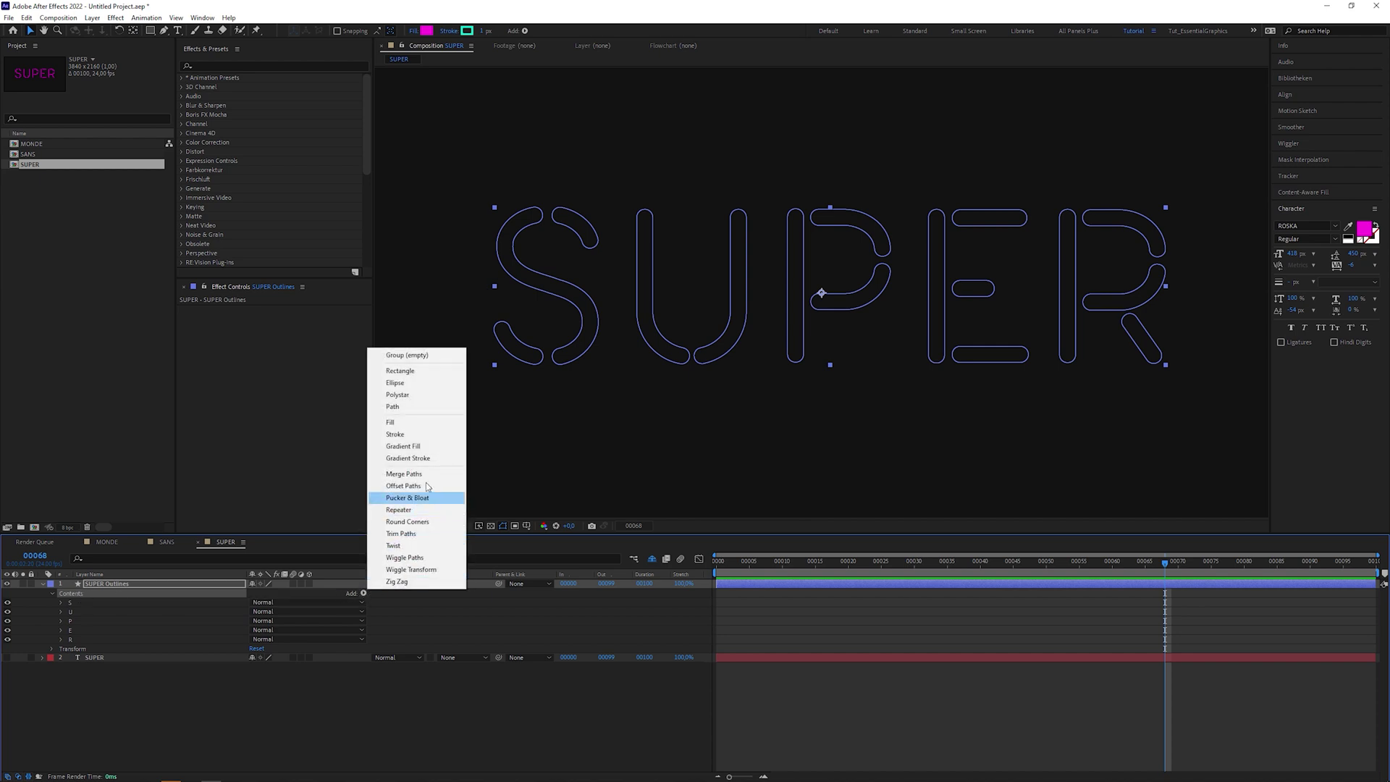
{"action": "left_click", "coordinate": [445, 435]}
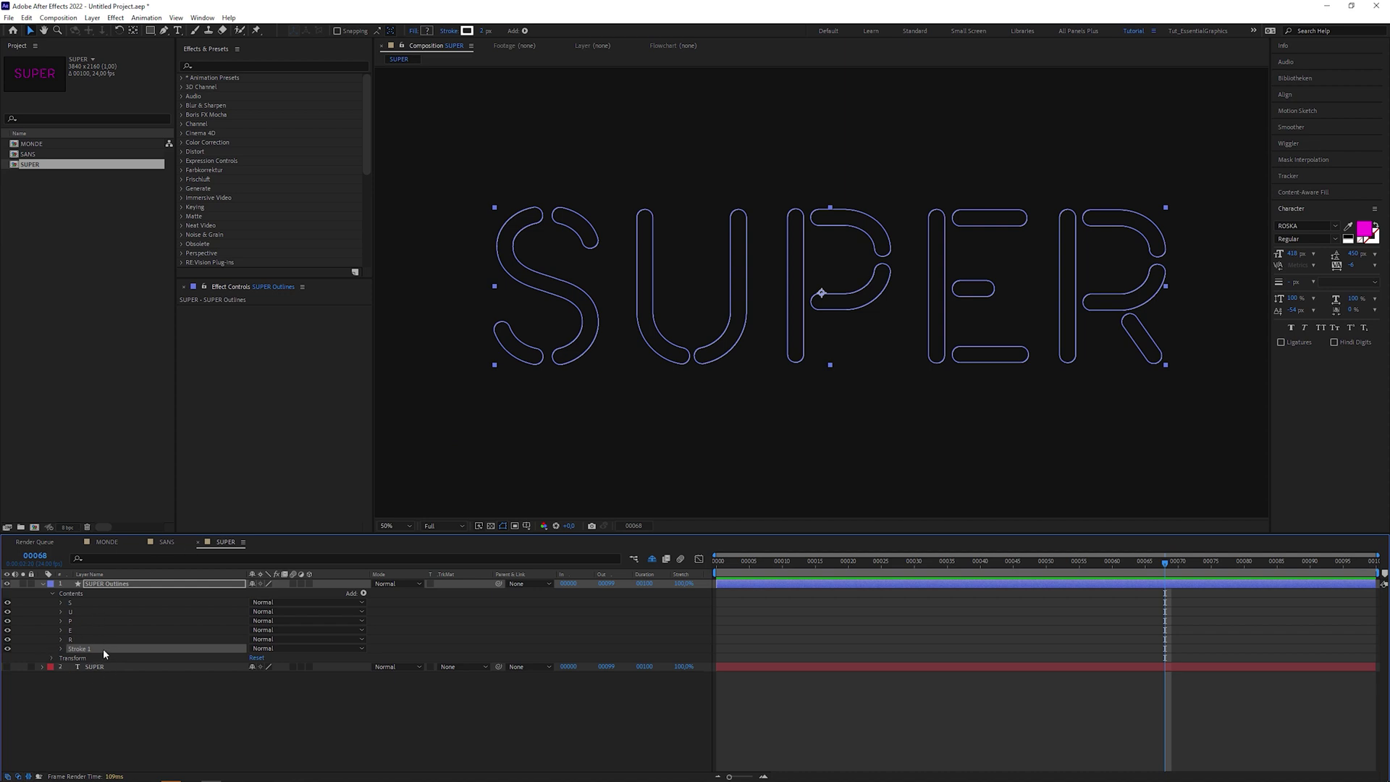
{"action": "left_click", "coordinate": [485, 30]}
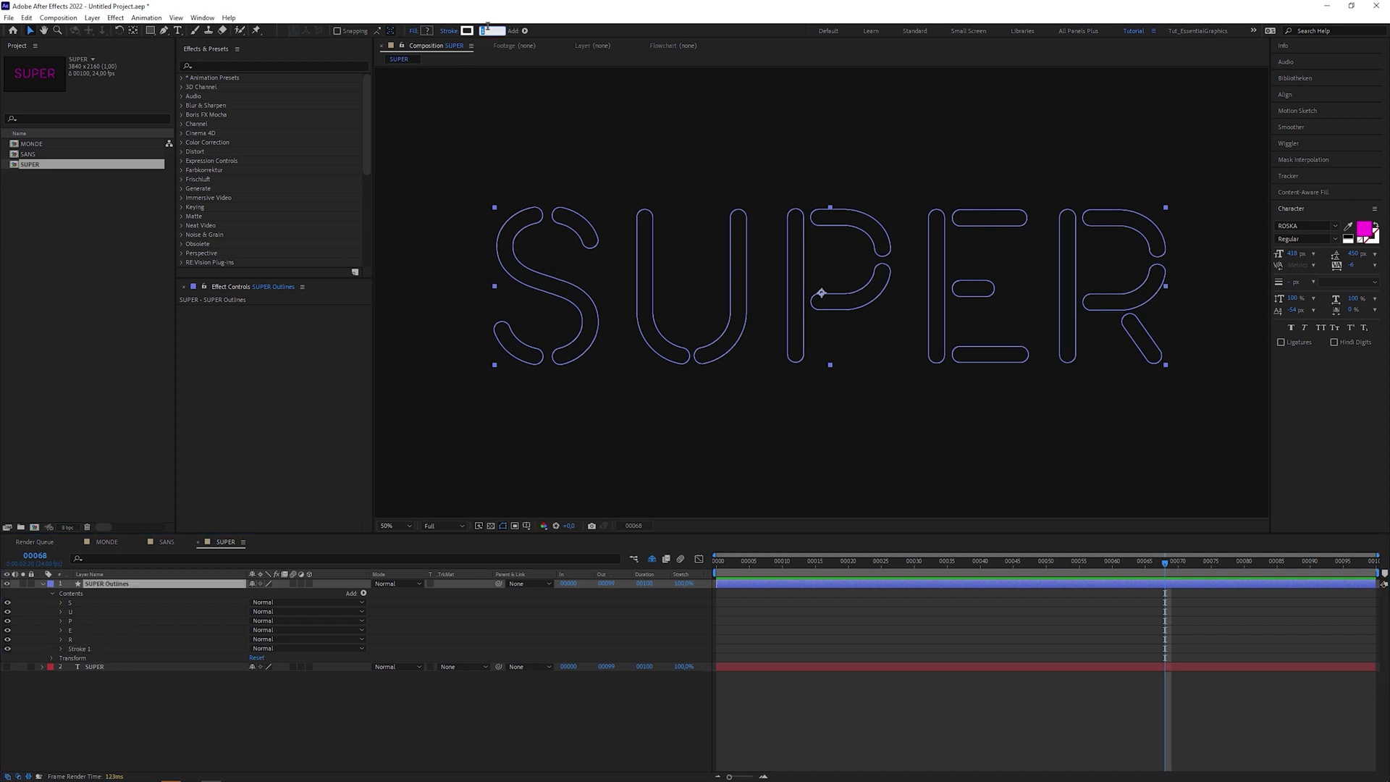
{"action": "left_click", "coordinate": [468, 32]}
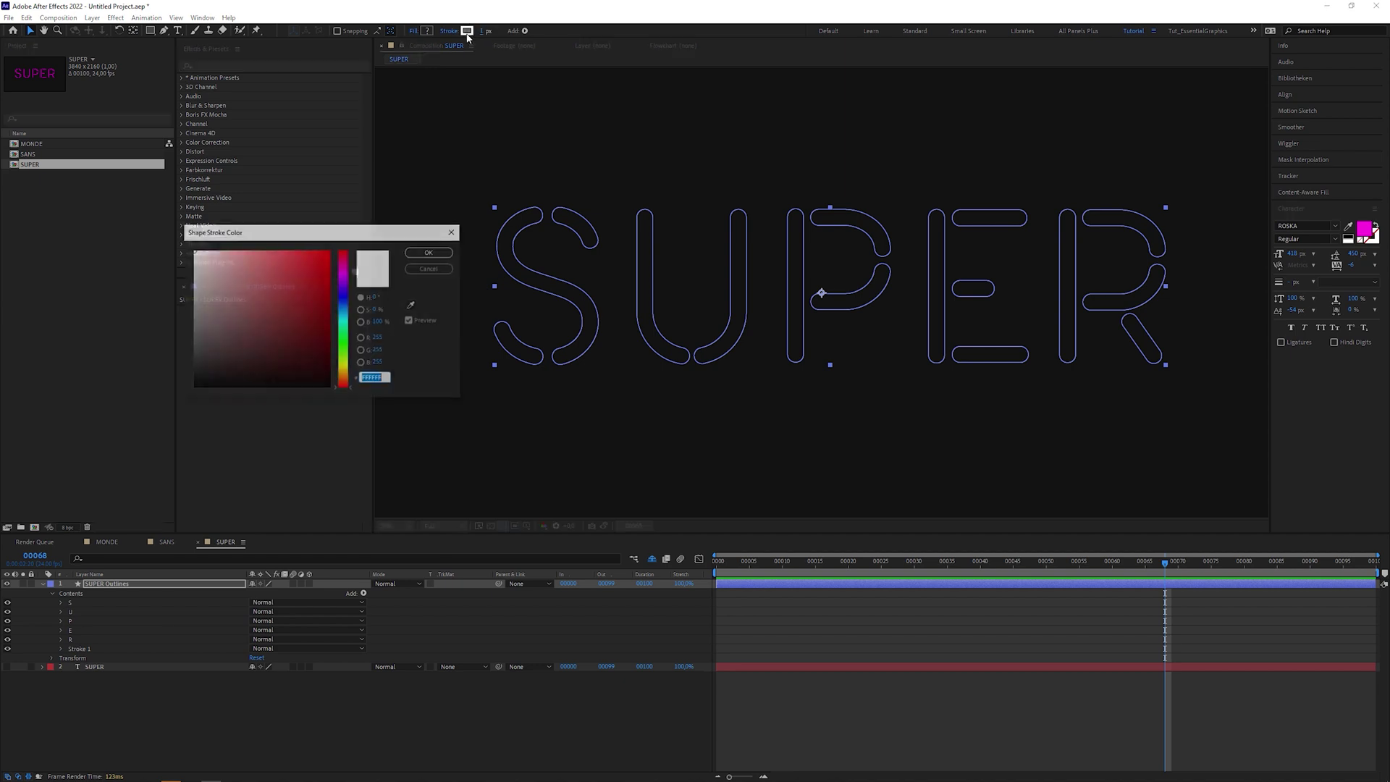
{"action": "left_click_drag", "start_coordinate": [344, 383], "coordinate": [344, 273]}
{"action": "left_click", "coordinate": [329, 251]}
{"action": "left_click", "coordinate": [427, 253]}
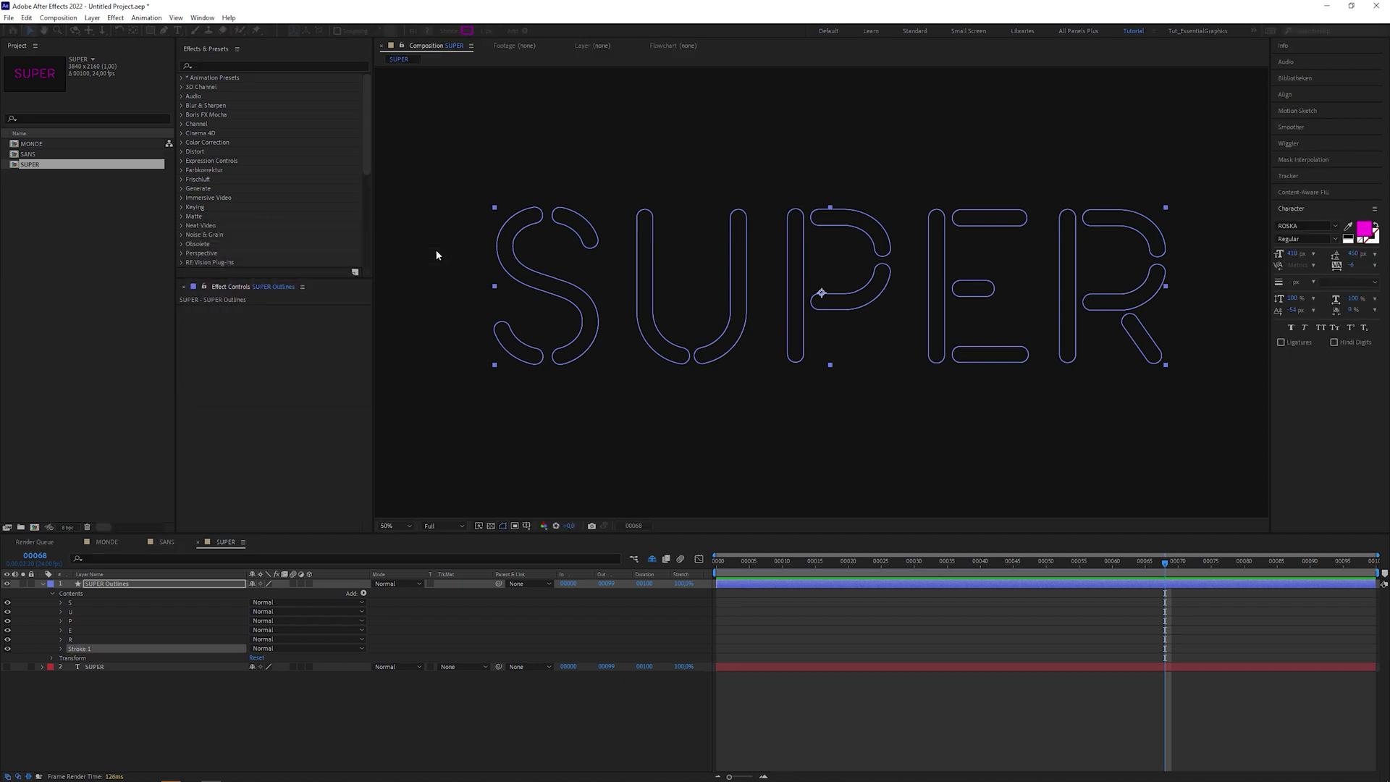
Set the shared stroke's line cap to Round Cap and its line join to Round Join.
{"action": "left_click", "coordinate": [62, 649]}
{"action": "left_click", "coordinate": [315, 696]}
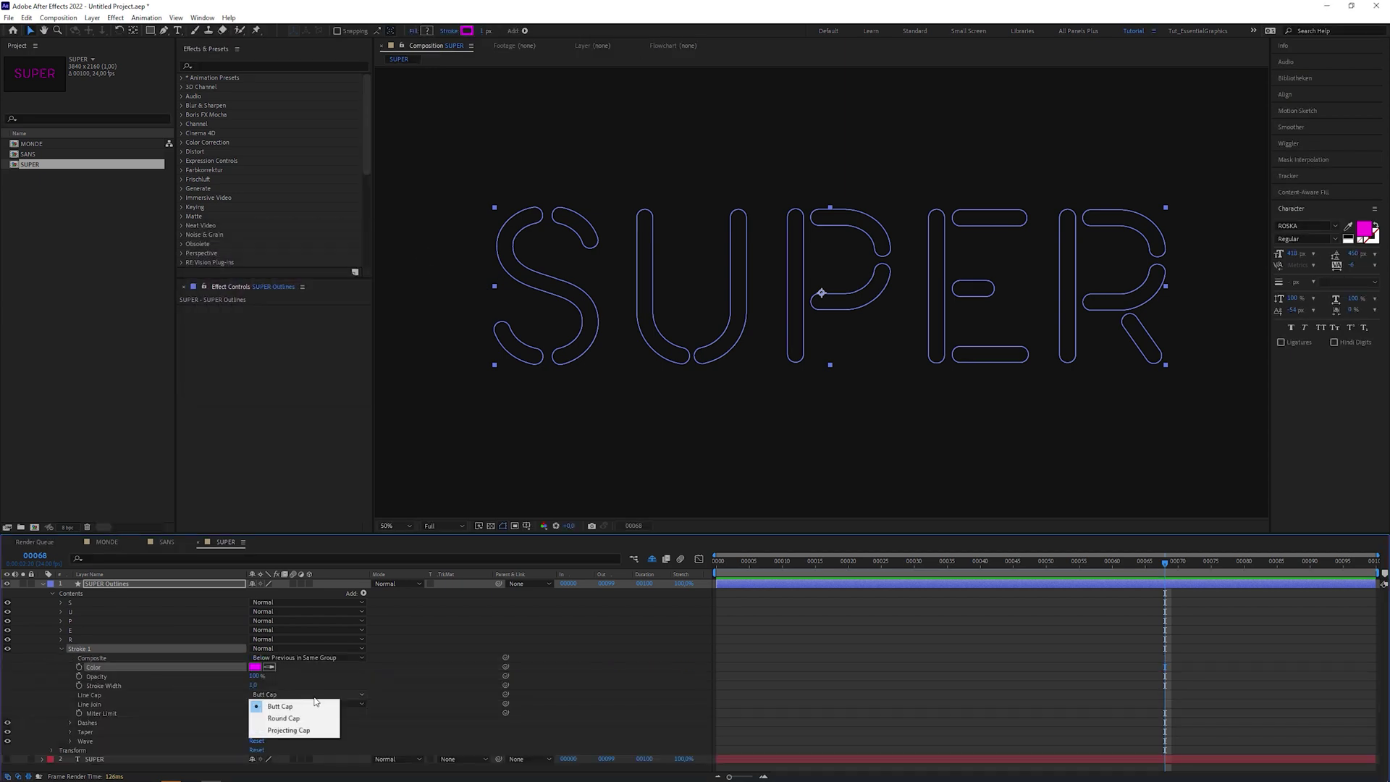
{"action": "left_click", "coordinate": [305, 719]}
{"action": "left_click", "coordinate": [311, 704]}
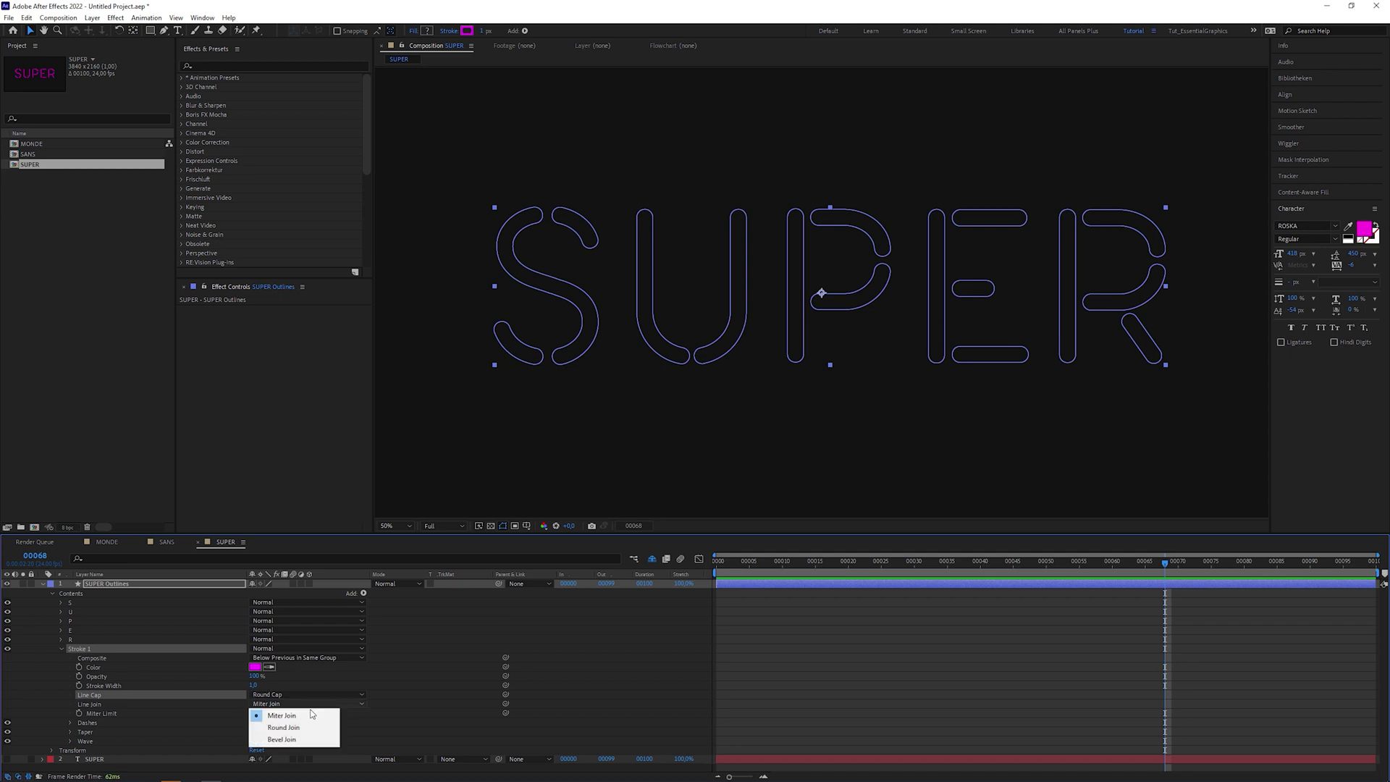
{"action": "left_click", "coordinate": [305, 728]}
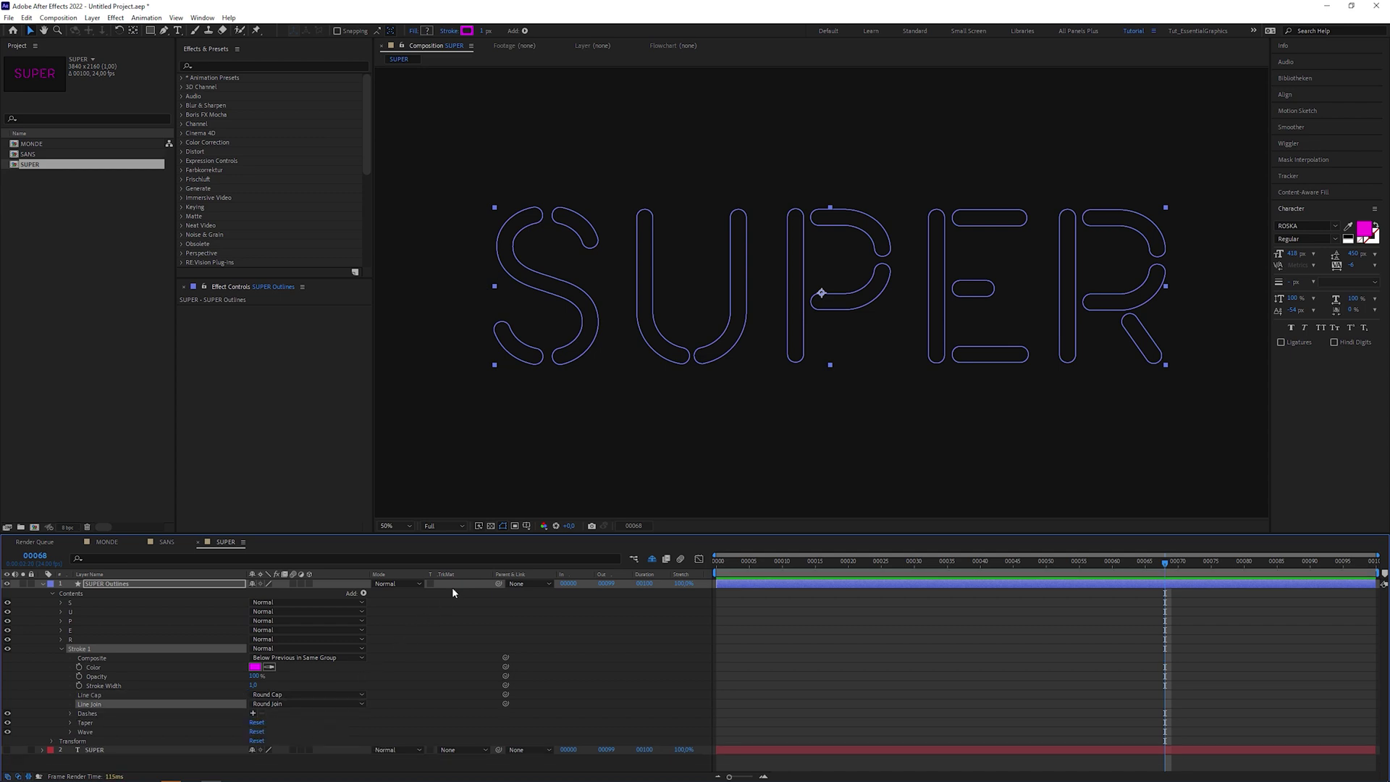
Add Offset Paths to the outlines and set its amount to -29,1 to collapse each letter part to its centre line.
{"action": "key", "text": "slash"}
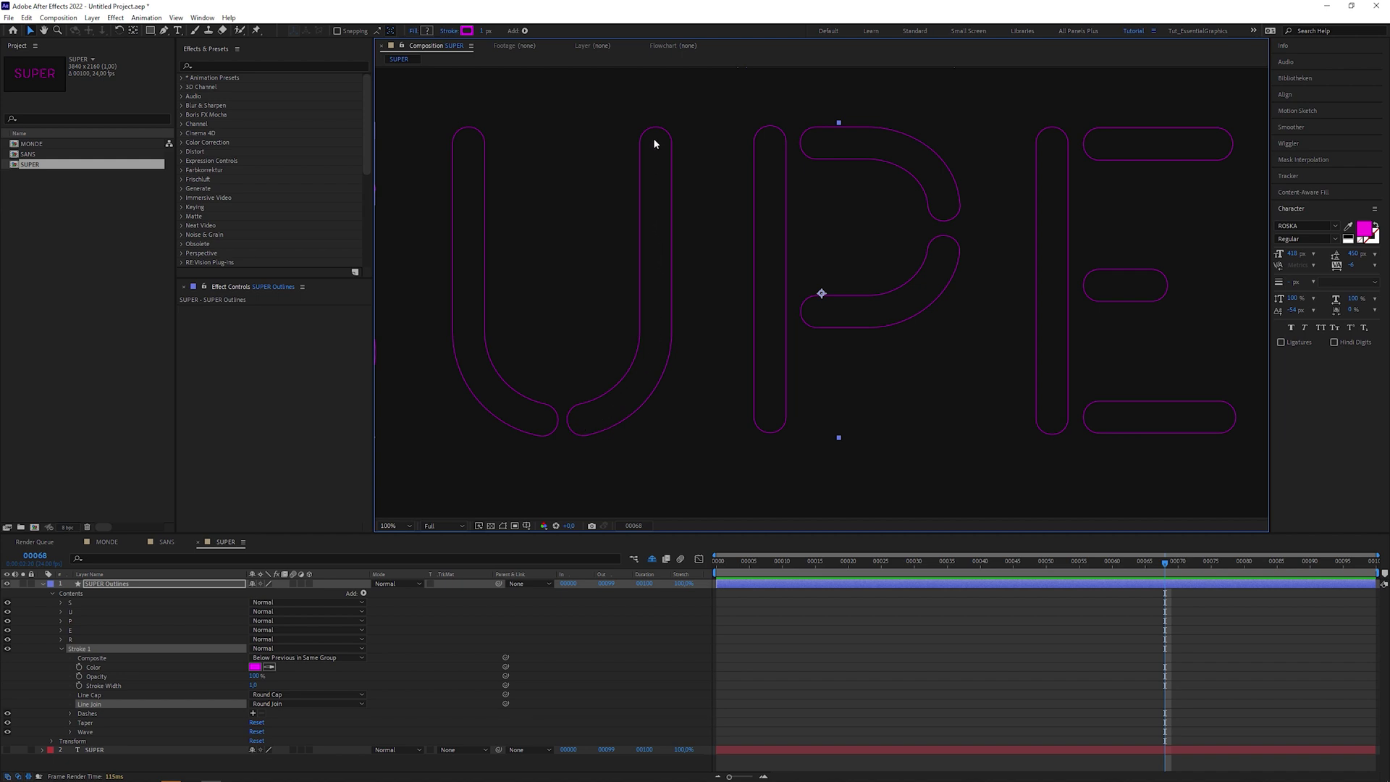
{"action": "left_click", "coordinate": [363, 593]}
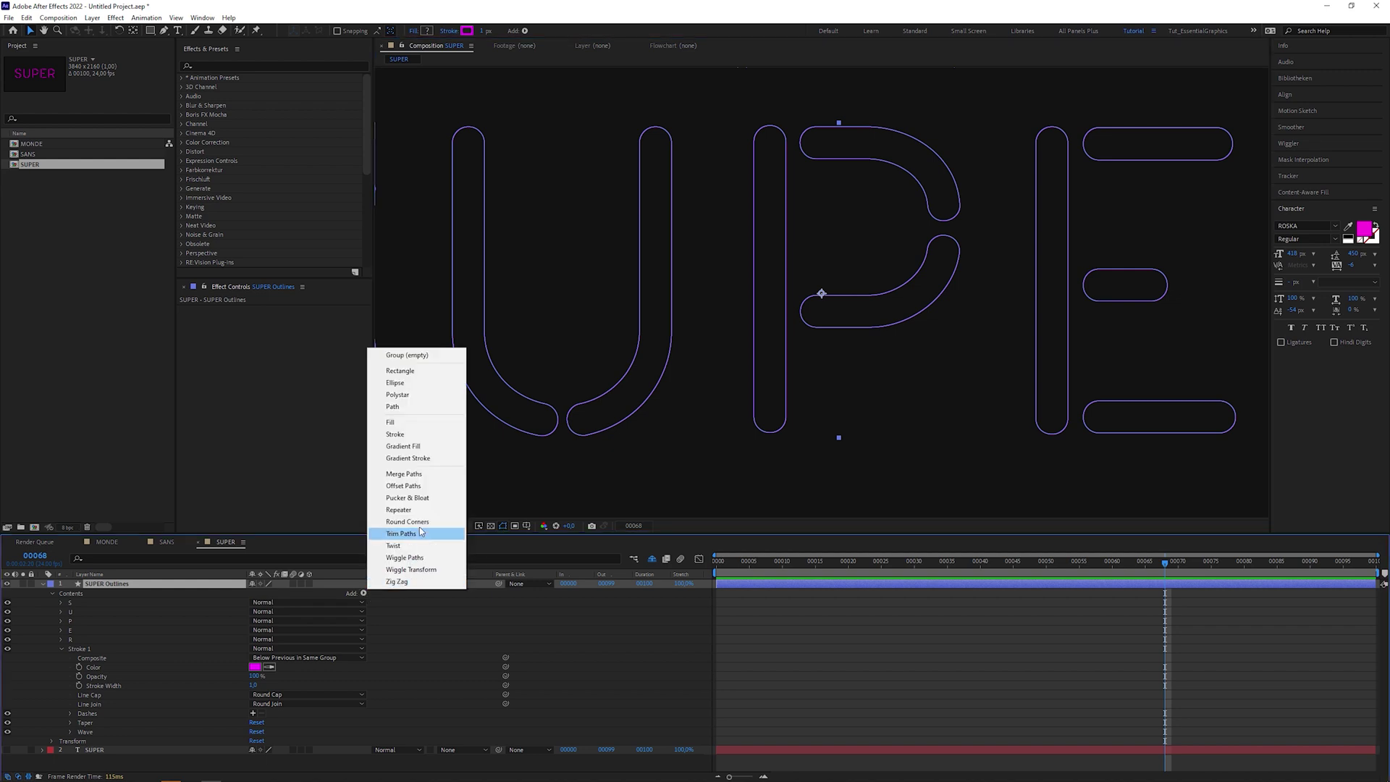
{"action": "left_click", "coordinate": [409, 487]}
{"action": "left_click", "coordinate": [62, 649]}
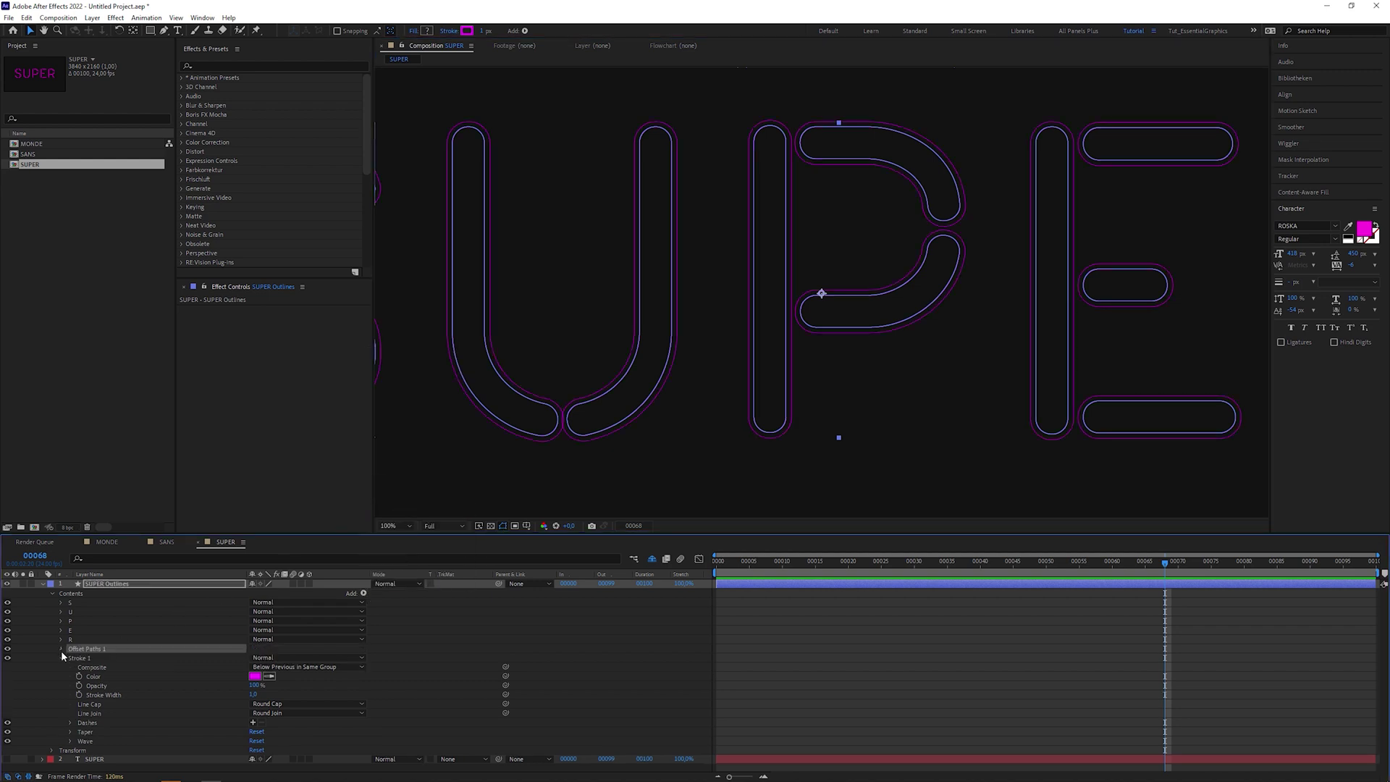
{"action": "left_click_drag", "start_coordinate": [251, 657], "coordinate": [230, 655]}
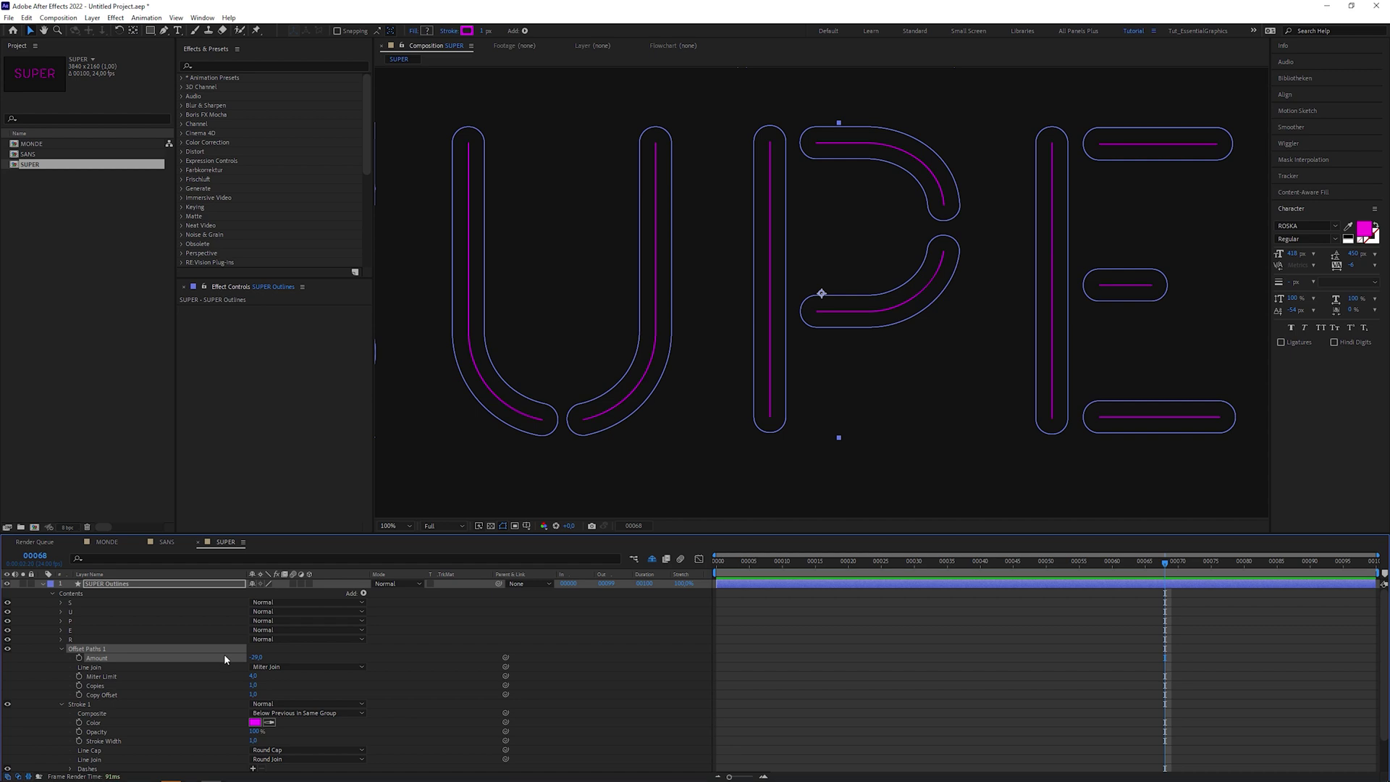
{"action": "left_click", "coordinate": [256, 656]}
{"action": "type", "text": "-29,2"}
{"action": "key", "text": "Return"}
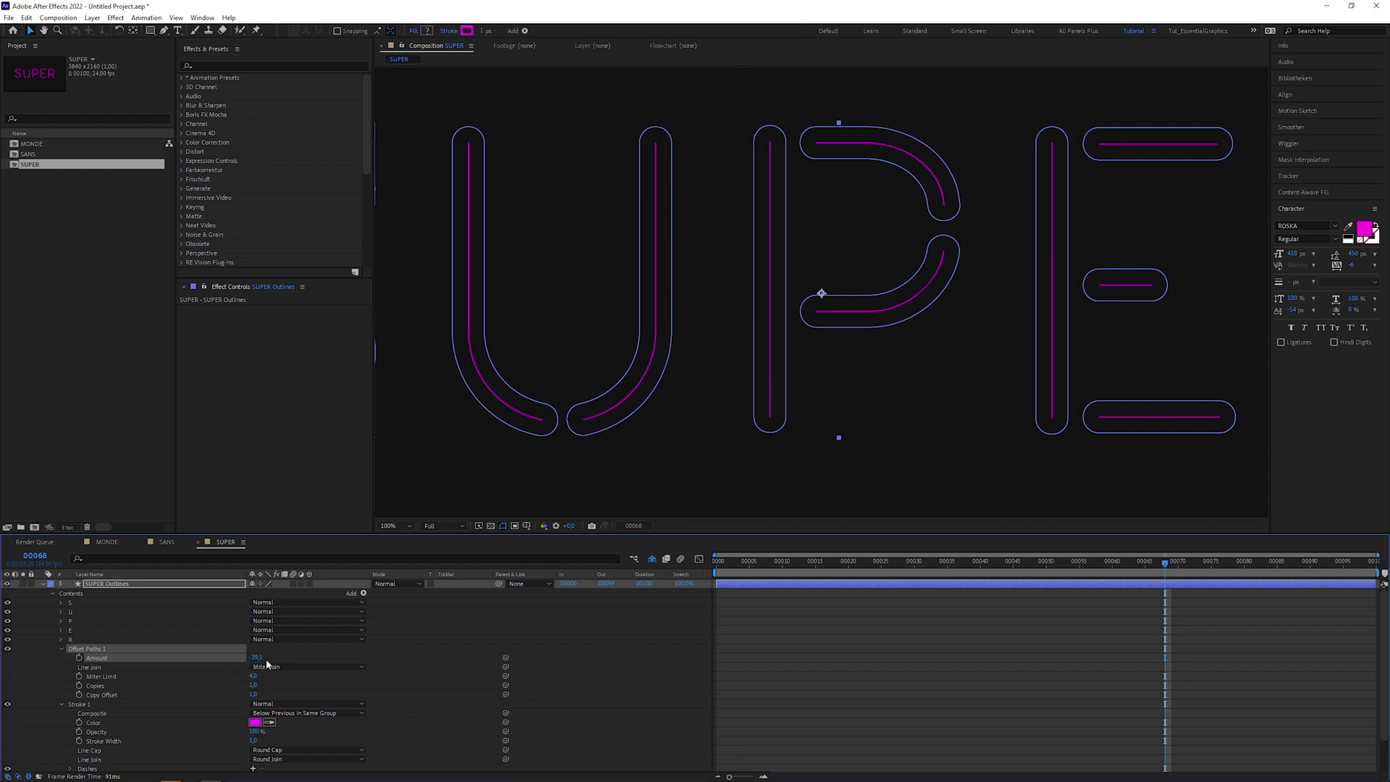
Try an Offset Paths amount of -29,3, check the P's lower curve up close, and settle on -29,2.
{"action": "left_click", "coordinate": [272, 661]}
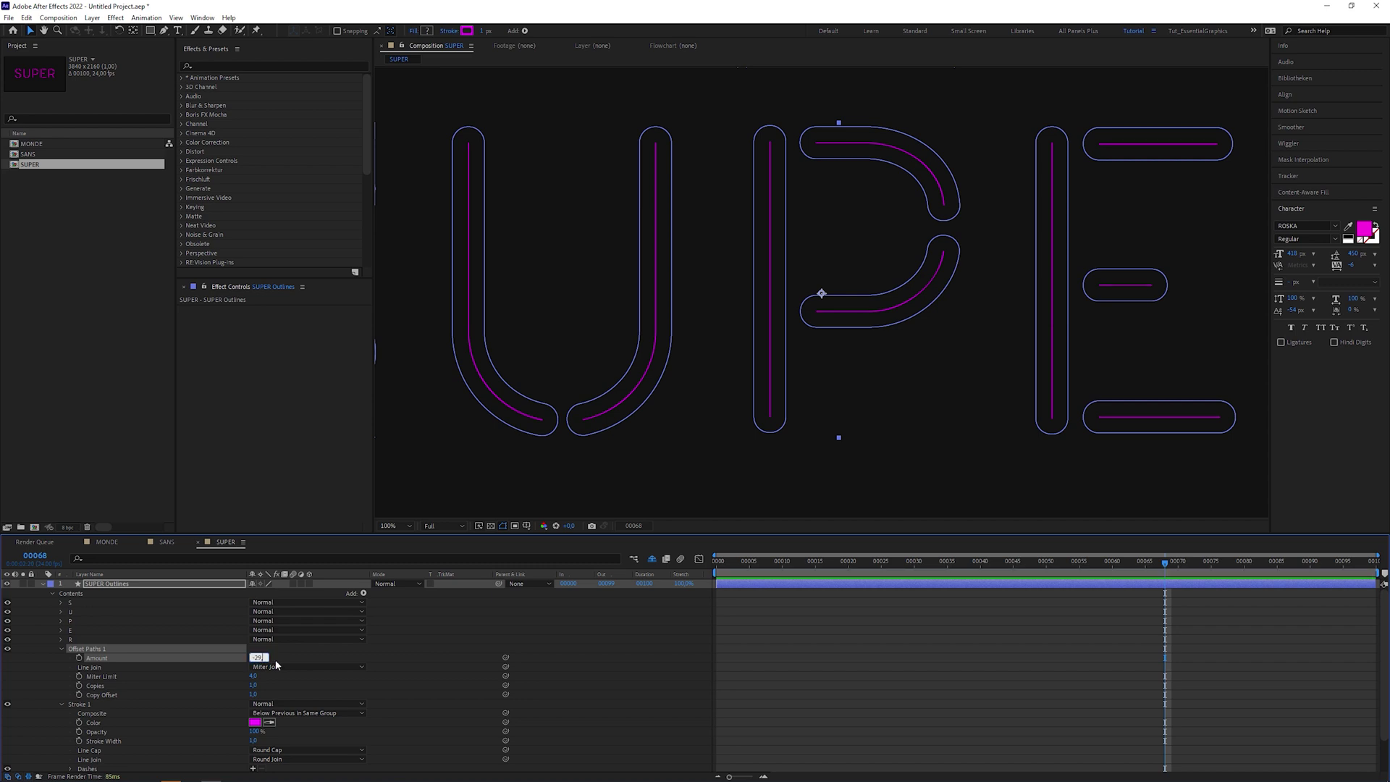
{"action": "type", "text": "-29,3"}
{"action": "key", "text": "Return"}
{"action": "scroll", "coordinate": [677, 439], "scroll_direction": "up", "scroll_amount": 2}
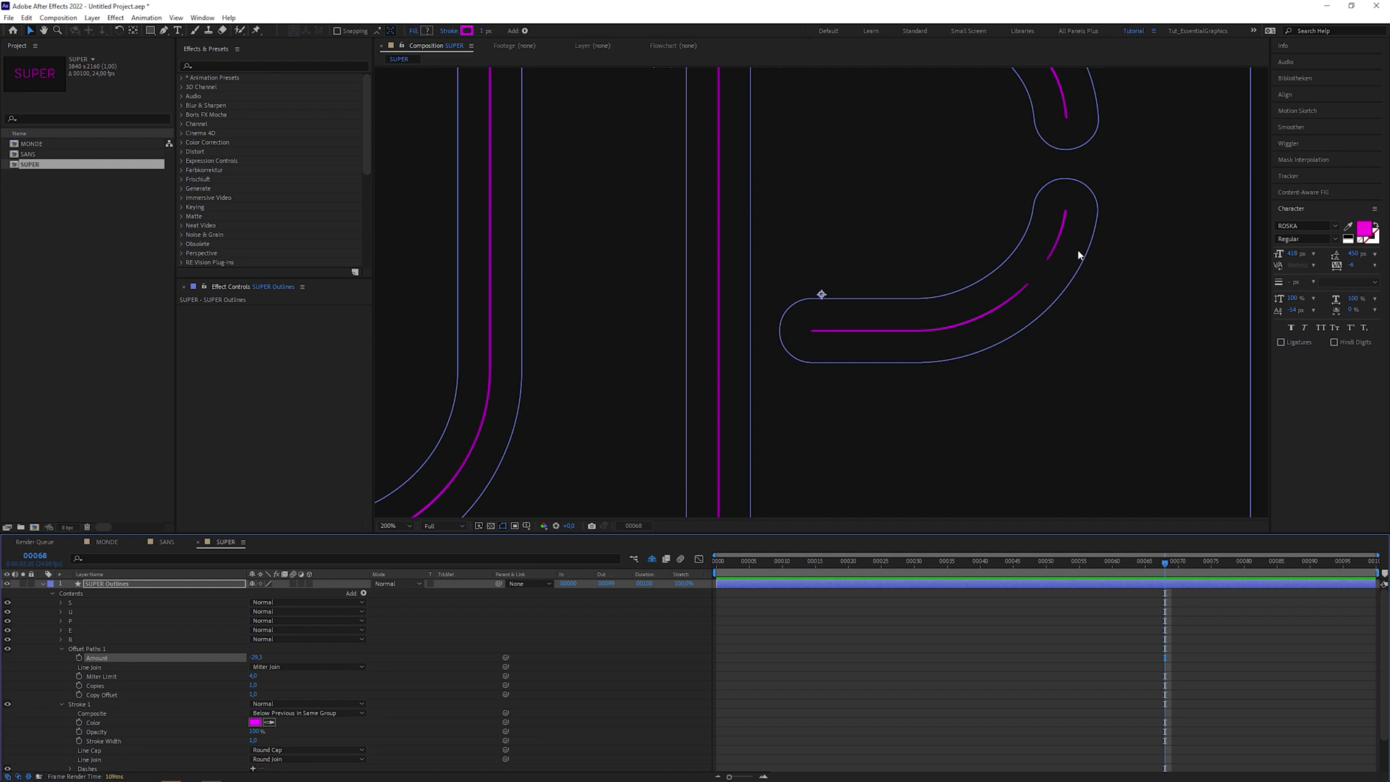
{"action": "scroll", "coordinate": [705, 444], "scroll_direction": "down", "scroll_amount": 2}
{"action": "left_click", "coordinate": [257, 657]}
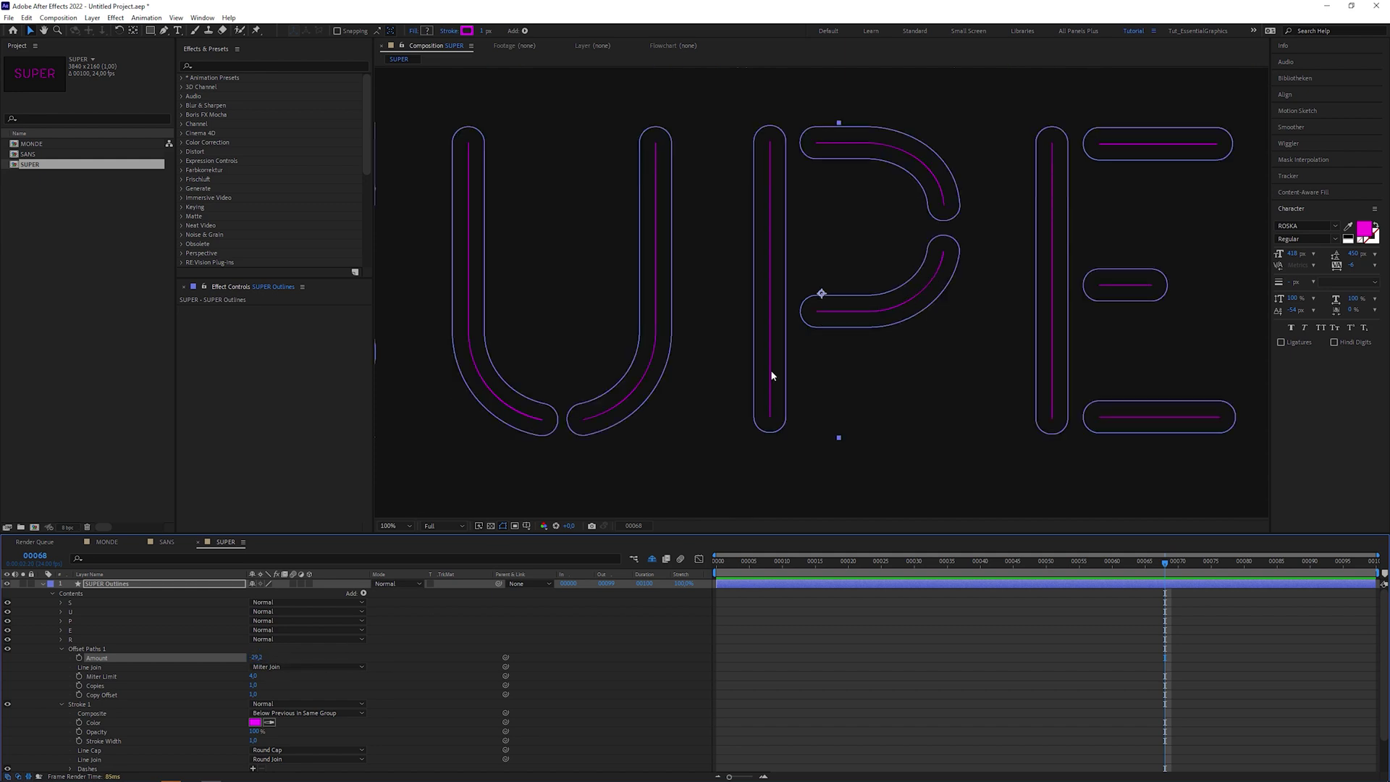
Move Offset Paths out of the layer's shared contents and paste it into each letter group, S, U, P, E and R.
{"action": "left_click", "coordinate": [61, 649]}
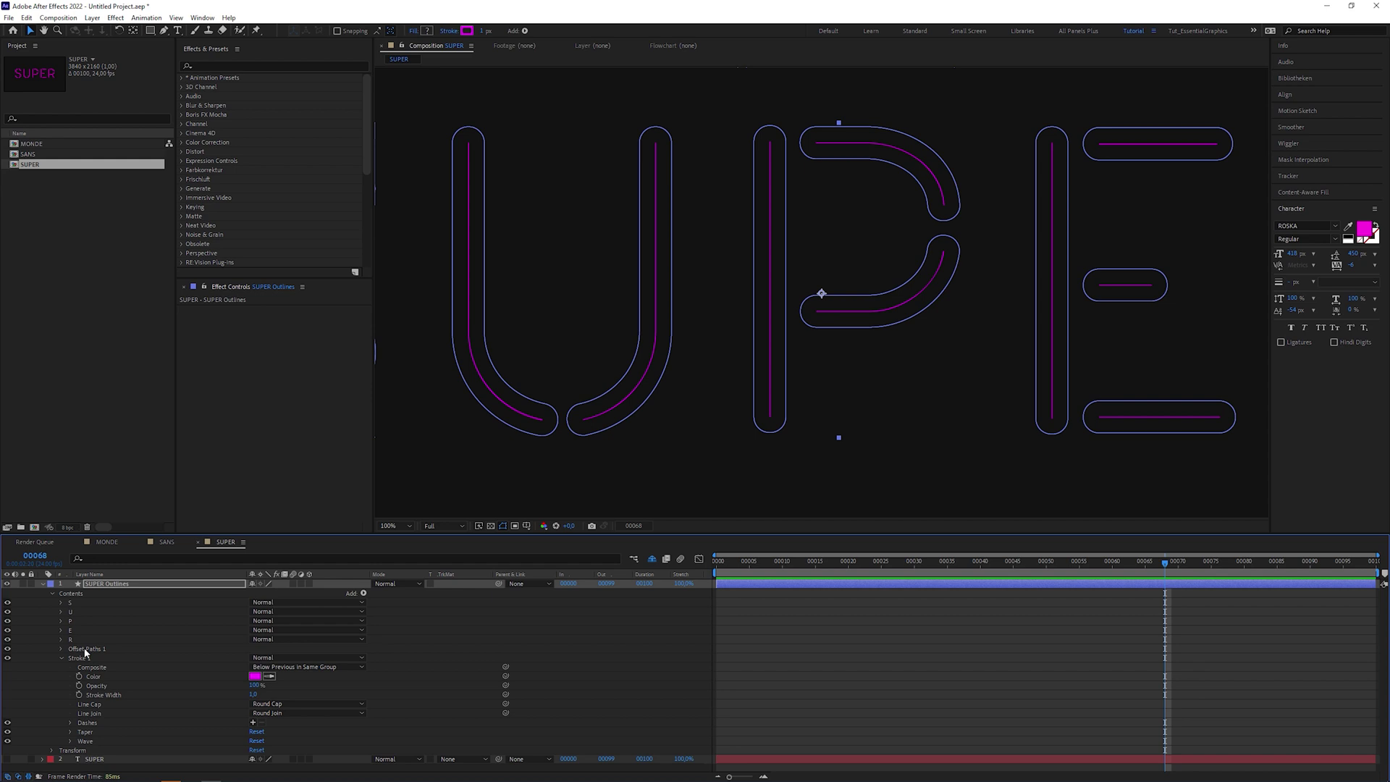
{"action": "left_click", "coordinate": [85, 650]}
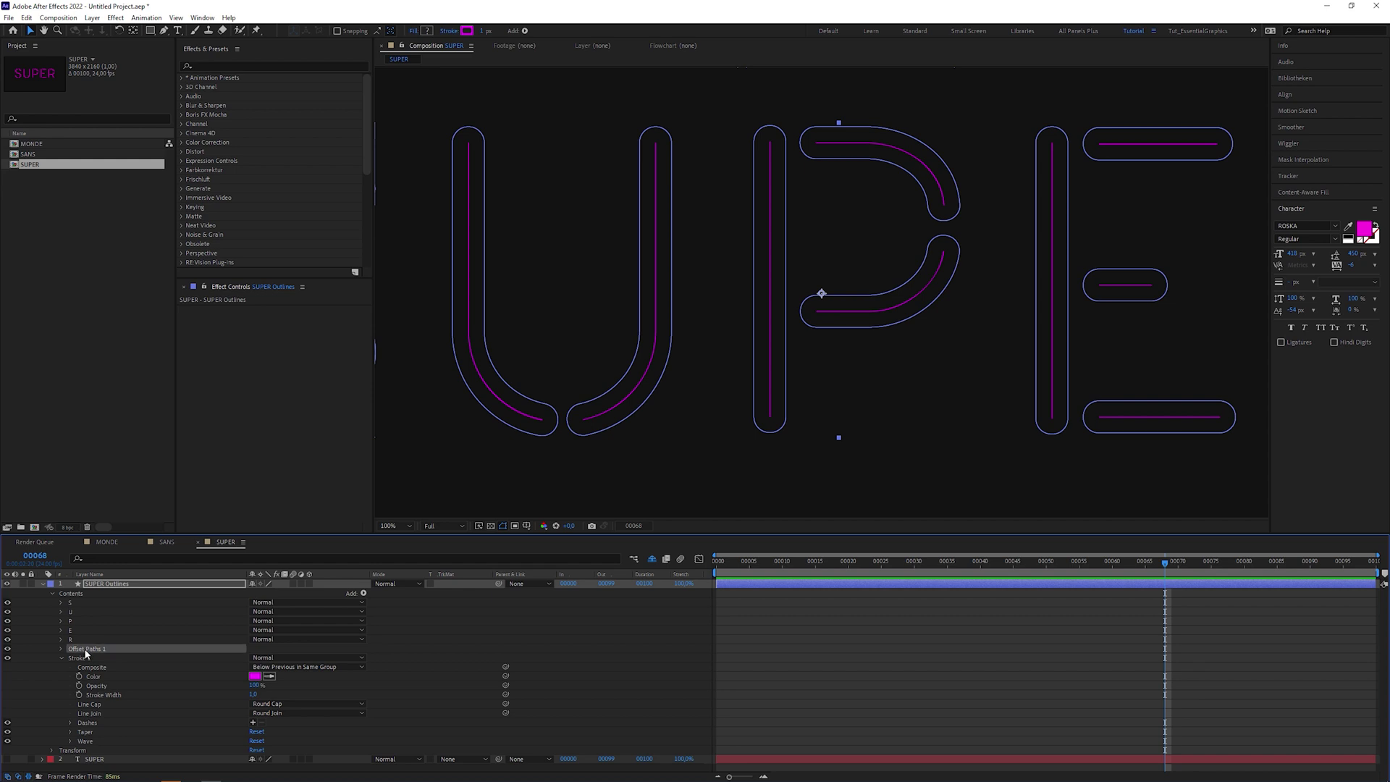
{"action": "key", "text": "Delete"}
{"action": "left_click", "coordinate": [75, 601]}
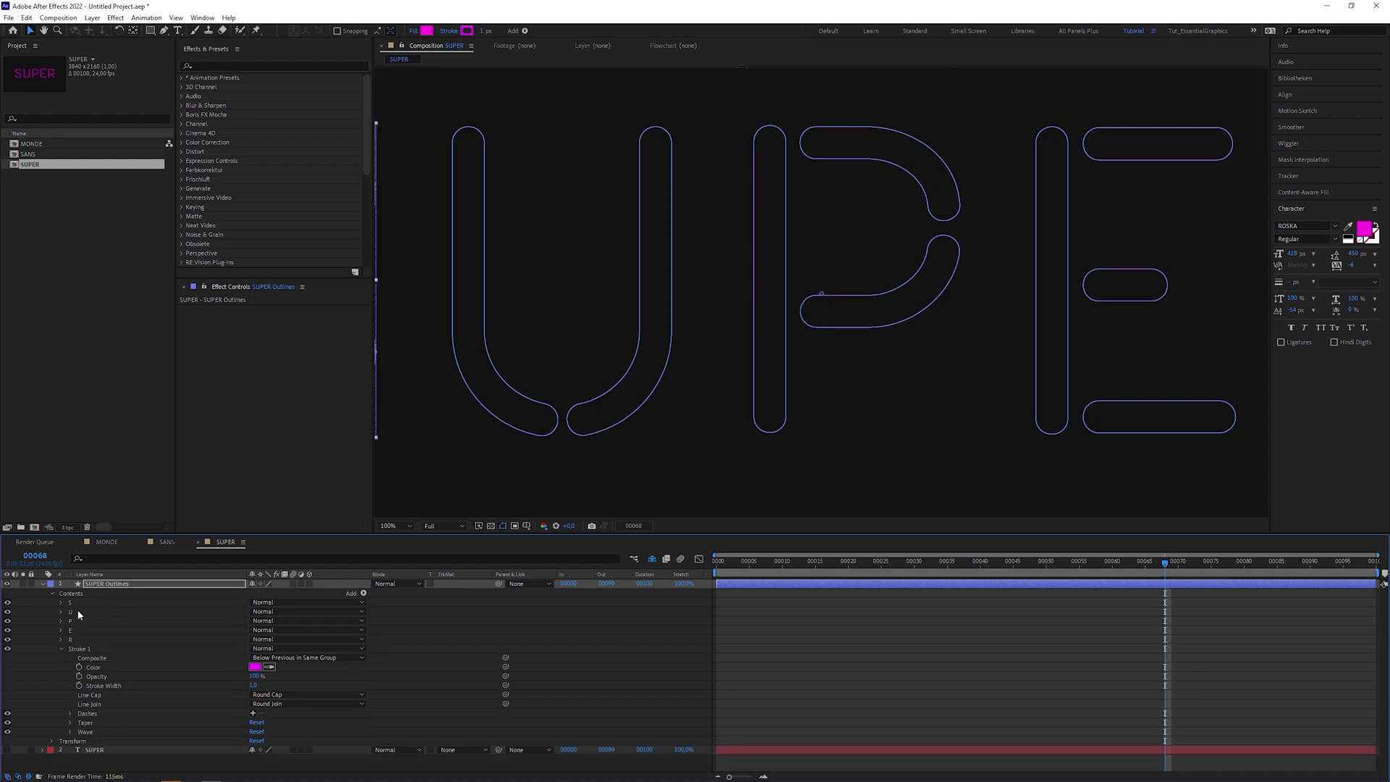
{"action": "left_click", "coordinate": [76, 611]}
{"action": "left_click", "coordinate": [75, 619]}
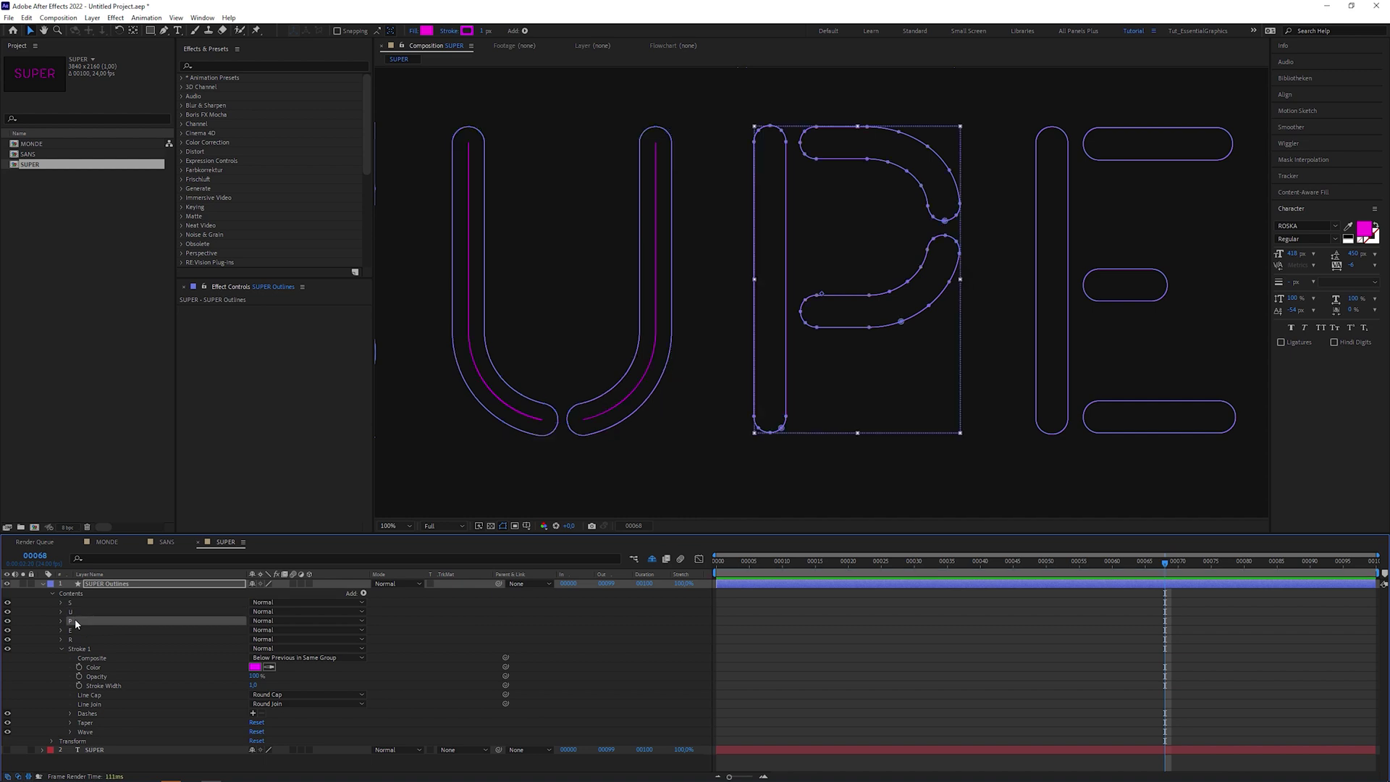
{"action": "left_click", "coordinate": [74, 630]}
{"action": "key", "text": "ctrl+v"}
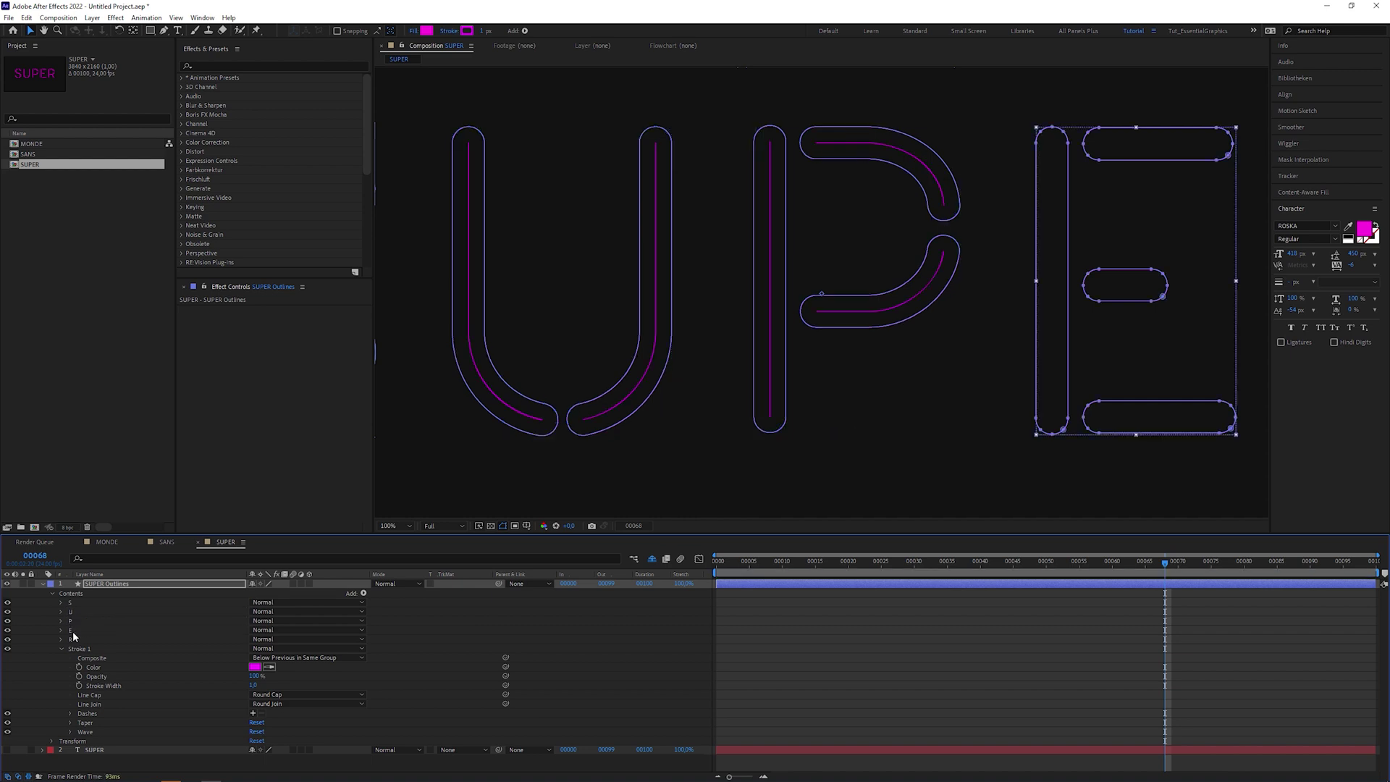
{"action": "left_click", "coordinate": [107, 640]}
{"action": "key", "text": "shift+slash"}
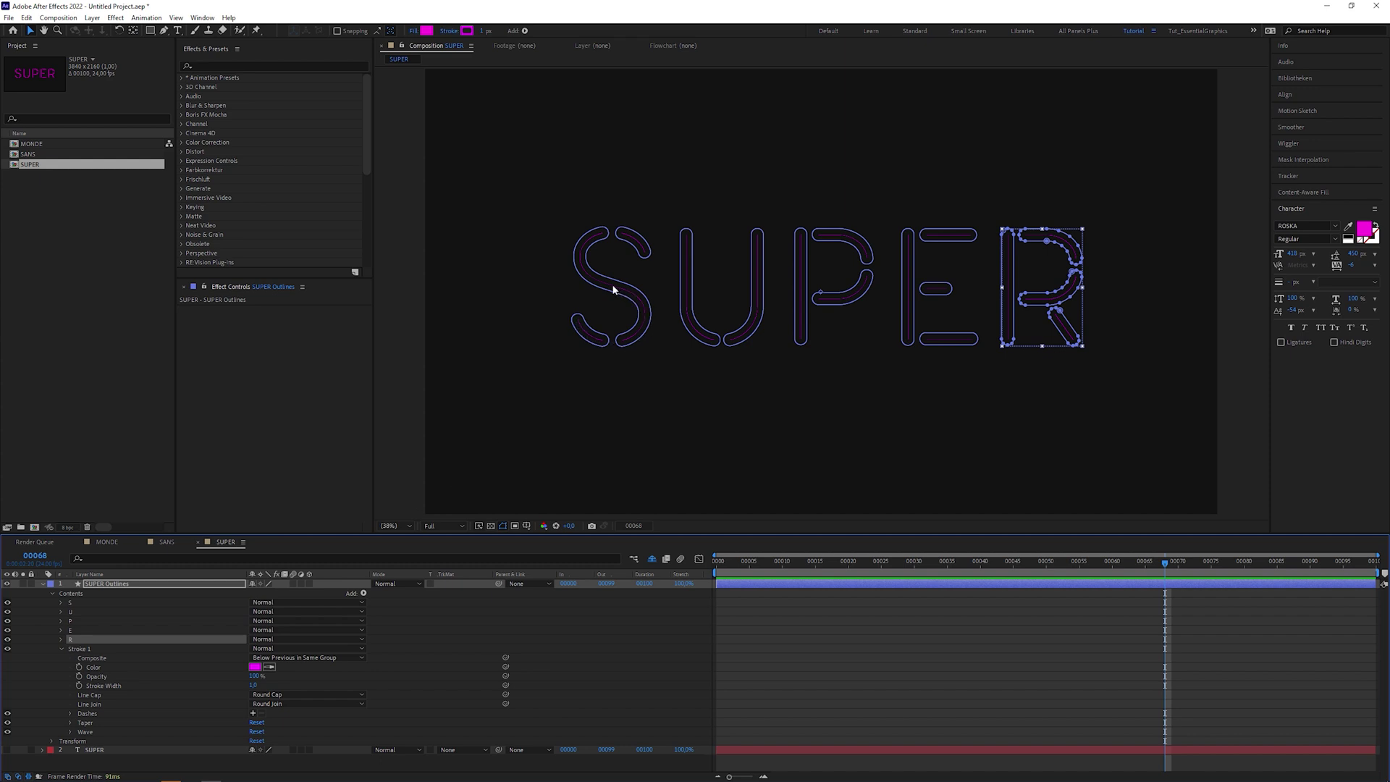
Inspect the S centre line up close and add Trim Paths to the S group.
{"action": "scroll", "coordinate": [647, 253], "scroll_direction": "up", "scroll_amount": 8}
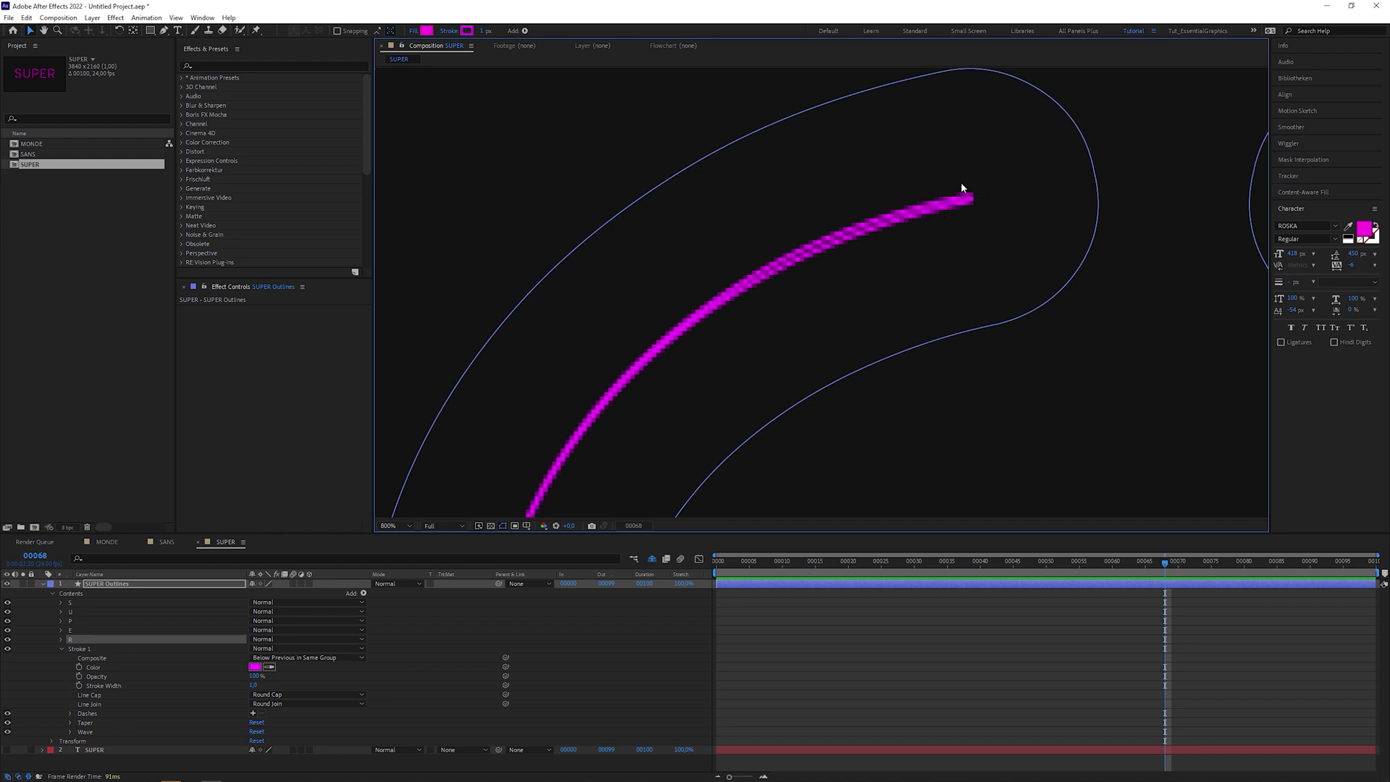
{"action": "scroll", "coordinate": [822, 323], "scroll_direction": "down", "scroll_amount": 5}
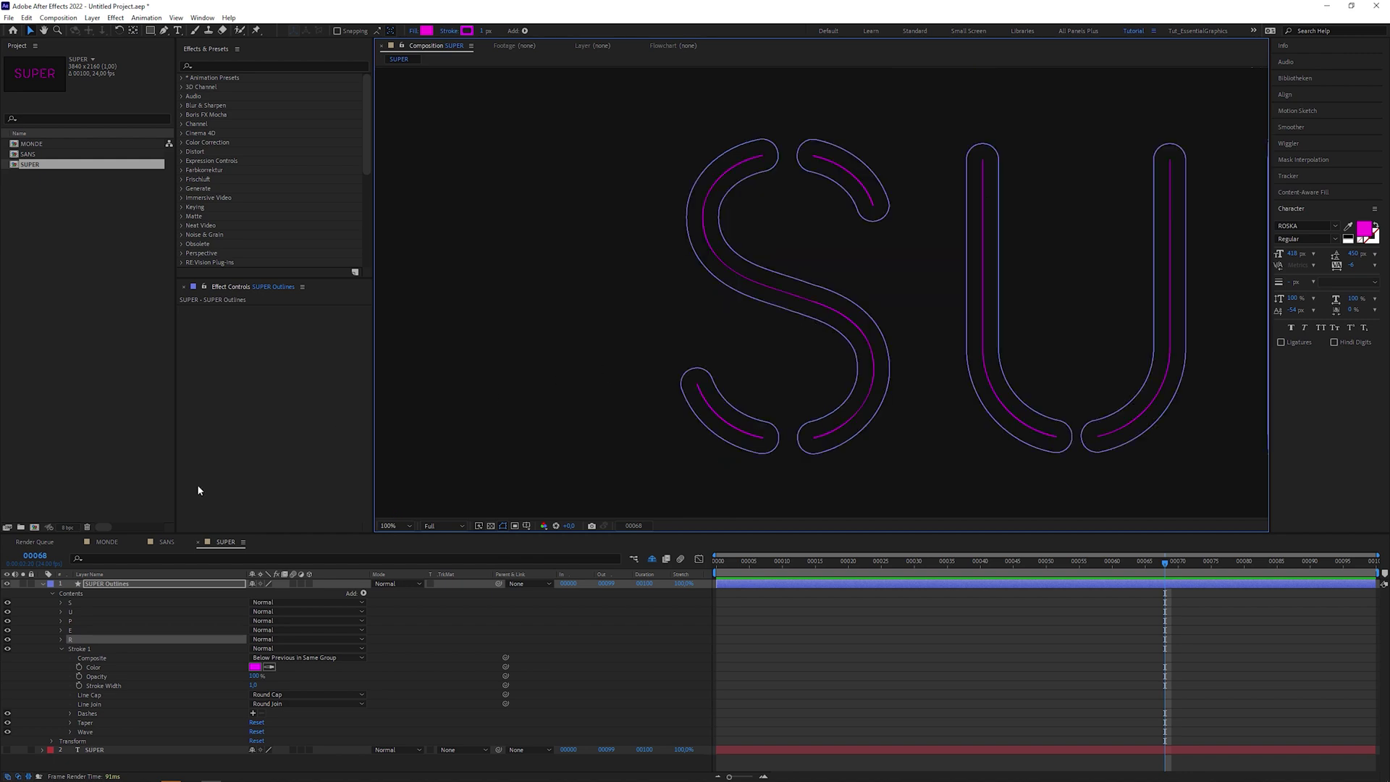
{"action": "left_click", "coordinate": [61, 604]}
{"action": "left_click", "coordinate": [74, 604]}
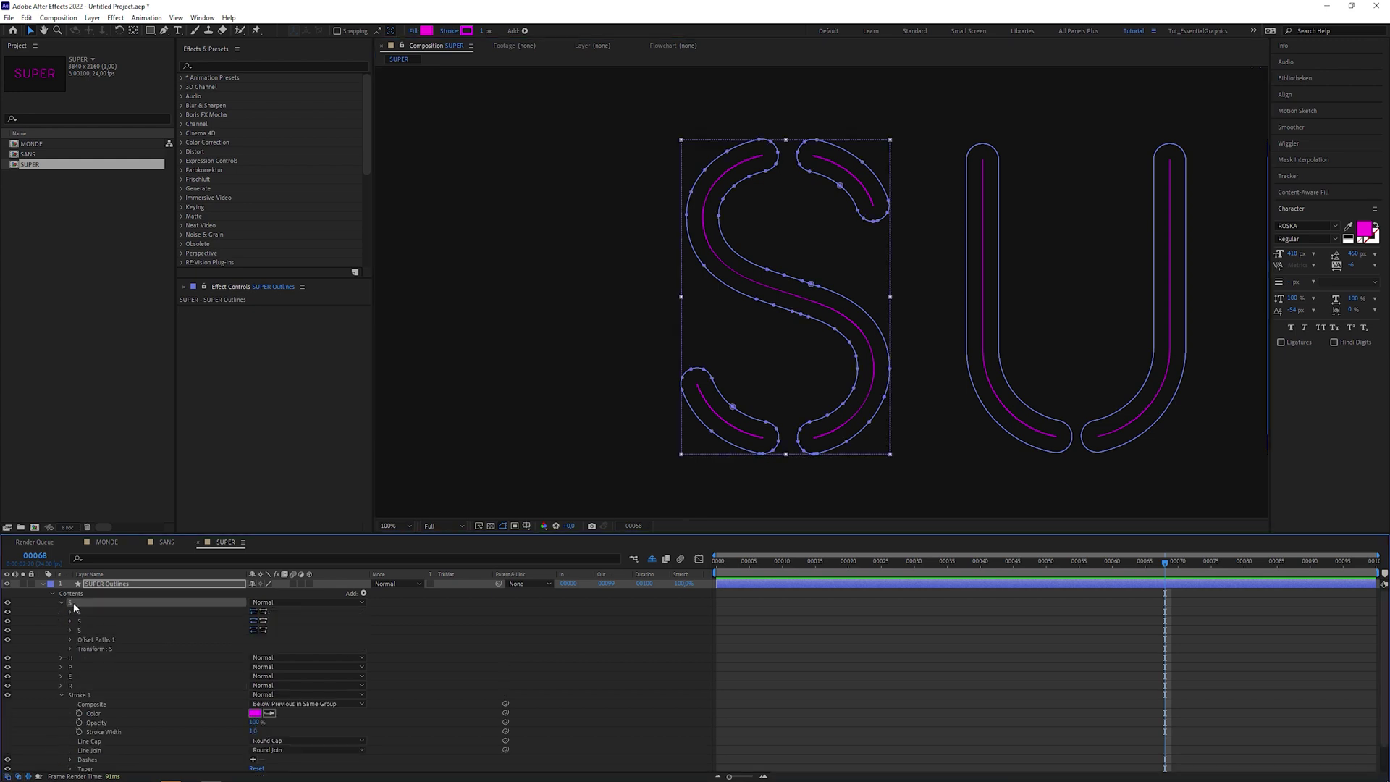
{"action": "left_click", "coordinate": [363, 592]}
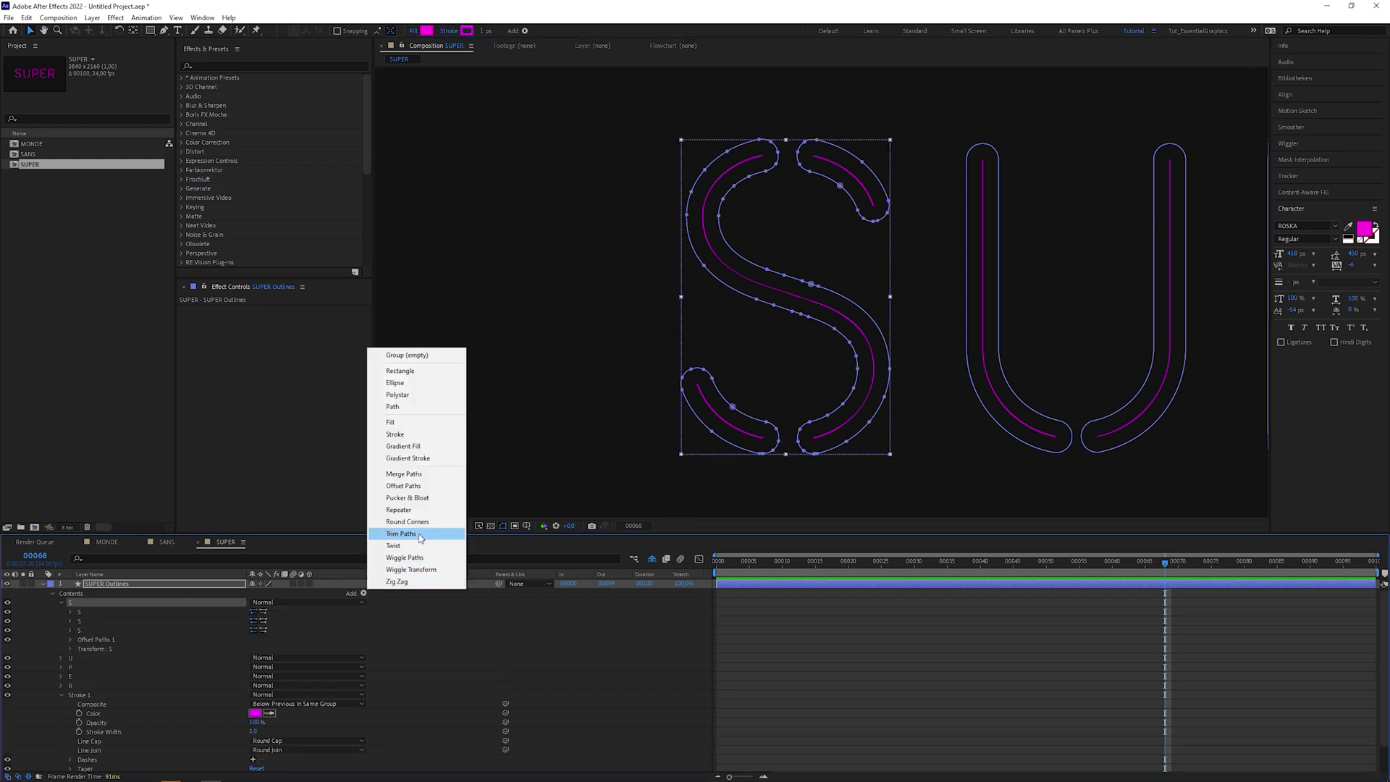
{"action": "left_click", "coordinate": [419, 540]}
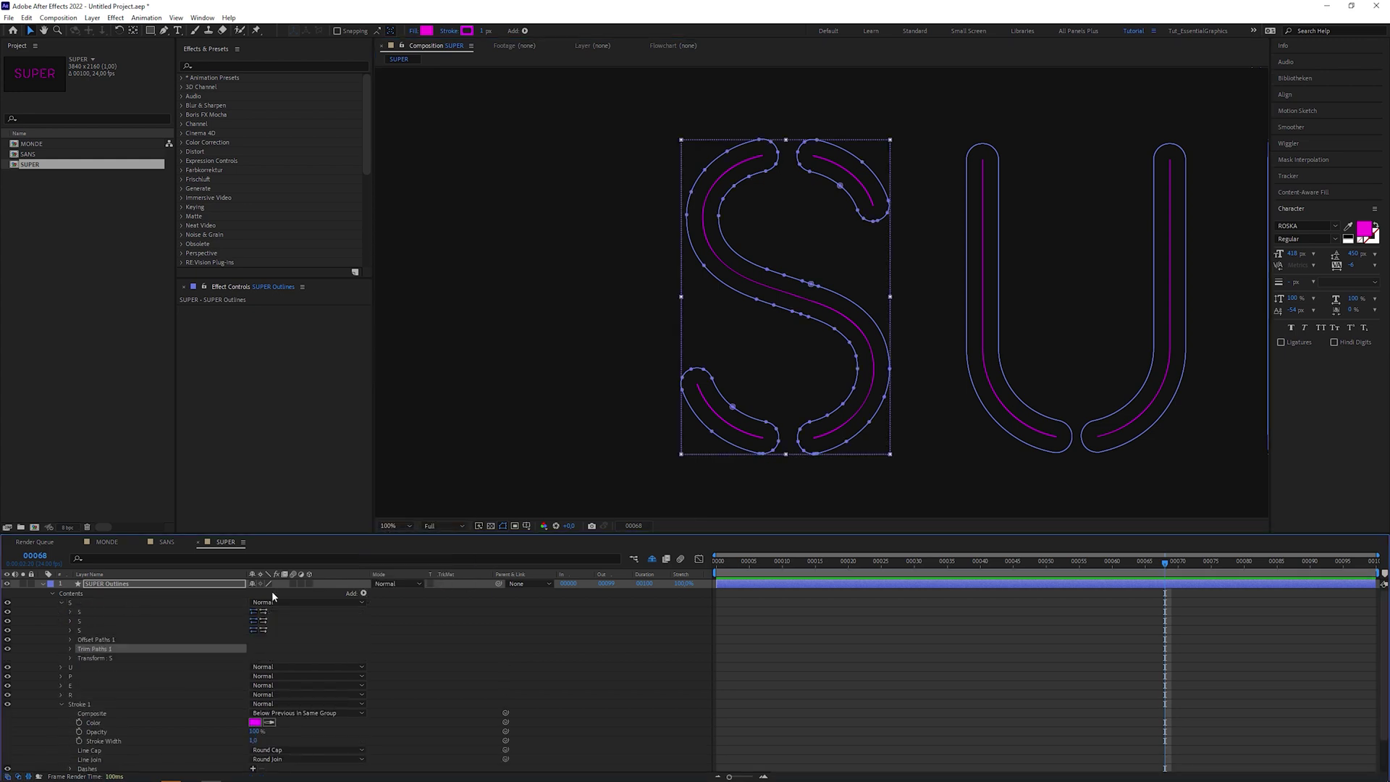
Set the End of the S group's Trim Paths to 50 %.
{"action": "left_click", "coordinate": [70, 649]}
{"action": "scroll", "coordinate": [810, 446], "scroll_direction": "up", "scroll_amount": 1}
{"action": "left_click_drag", "start_coordinate": [257, 667], "coordinate": [216, 667]}
{"action": "key", "text": "shift+slash"}
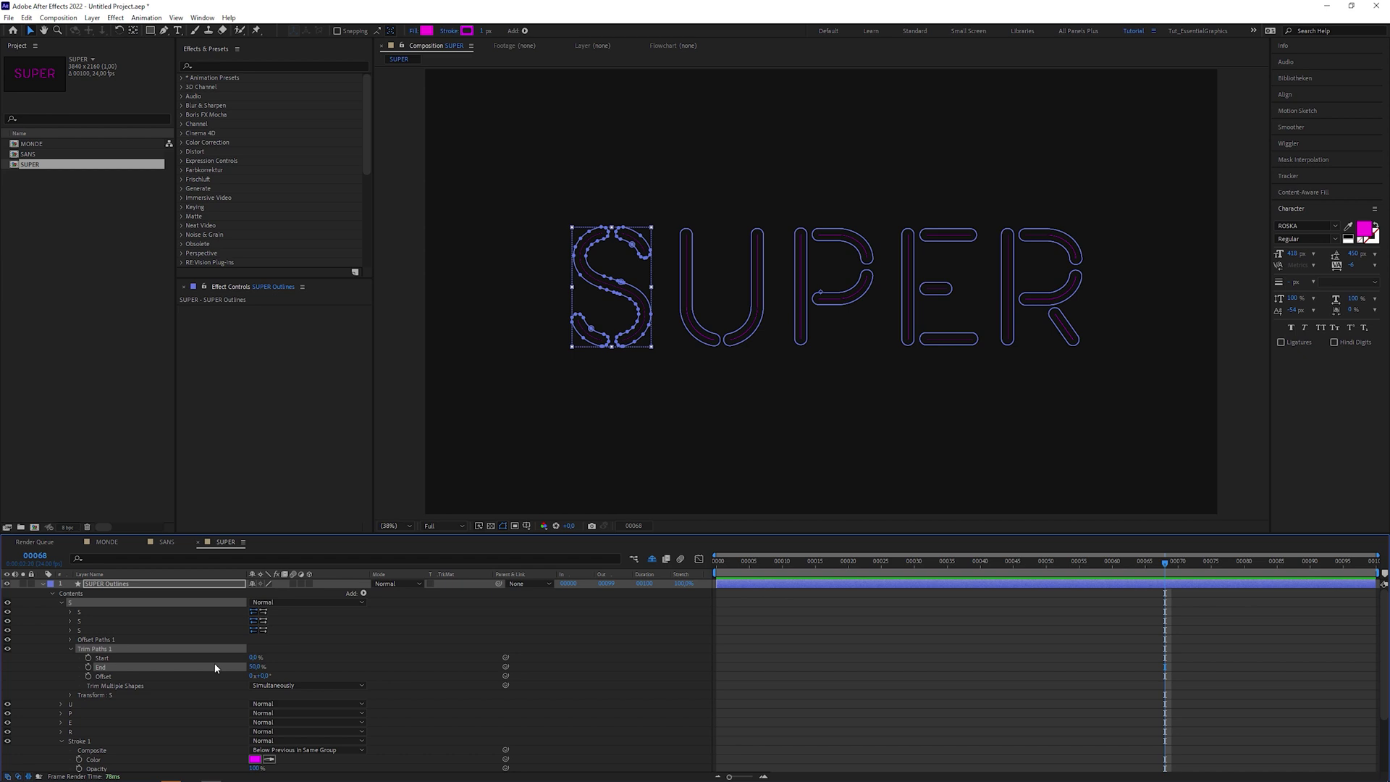
Copy the Trim Paths from the S group into the U, P, E and R groups.
{"action": "left_click", "coordinate": [71, 649]}
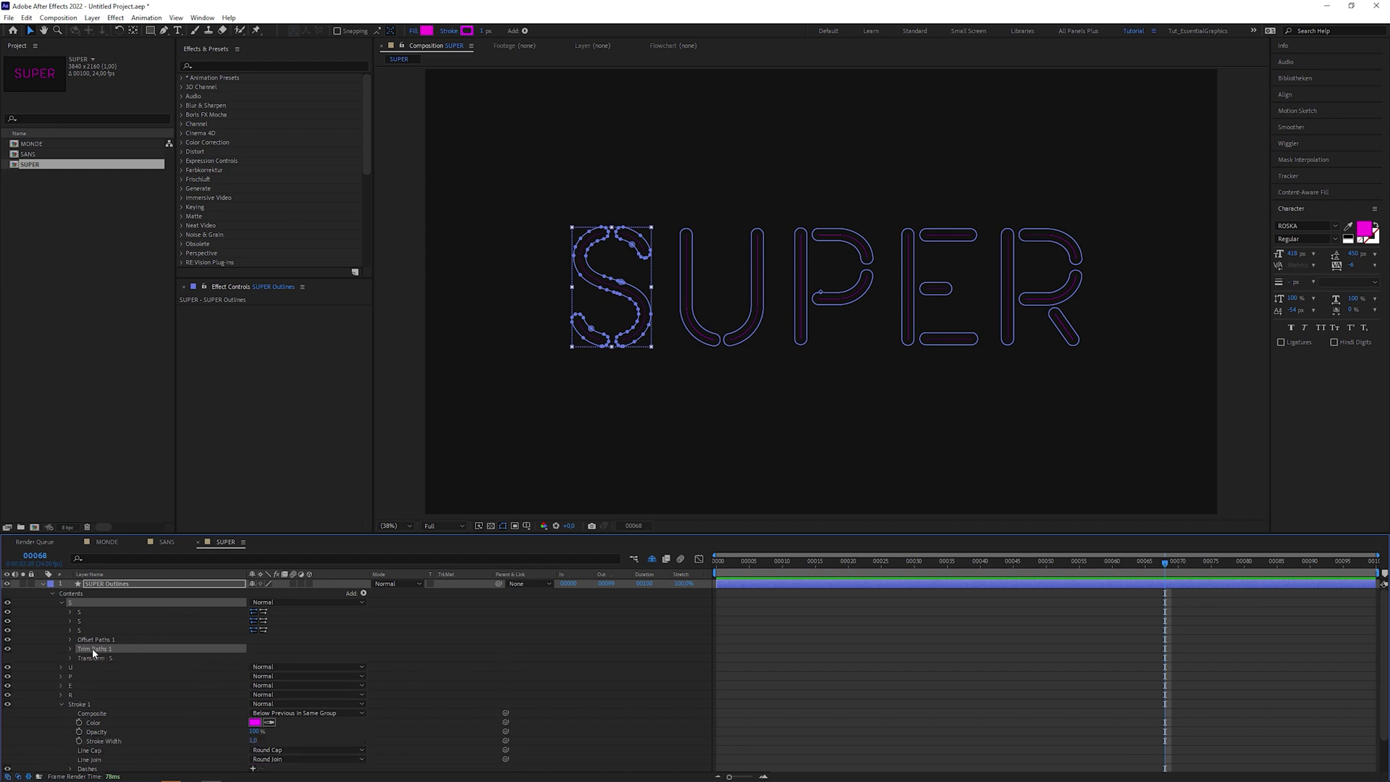
{"action": "left_click", "coordinate": [61, 601]}
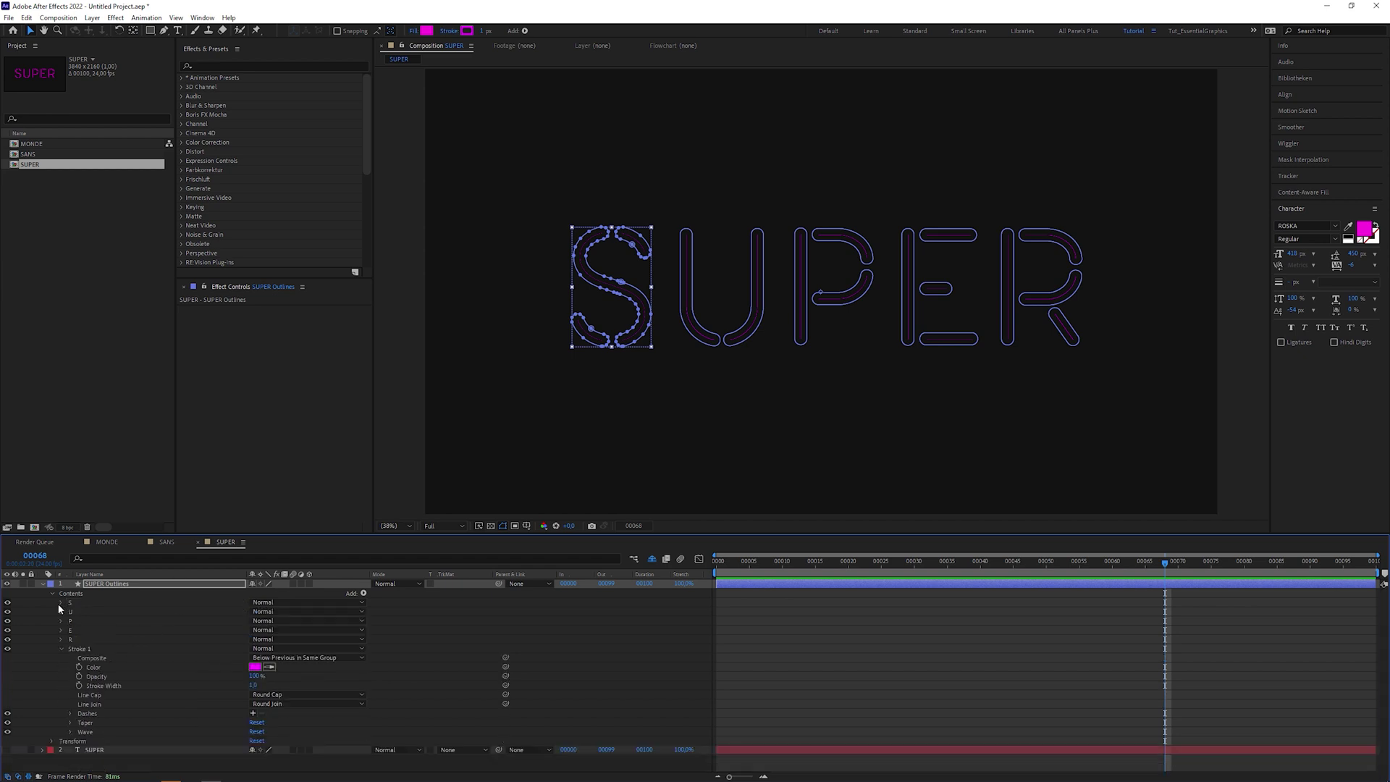
{"action": "left_click", "coordinate": [72, 611]}
{"action": "key", "text": "slash"}
{"action": "left_click", "coordinate": [70, 620]}
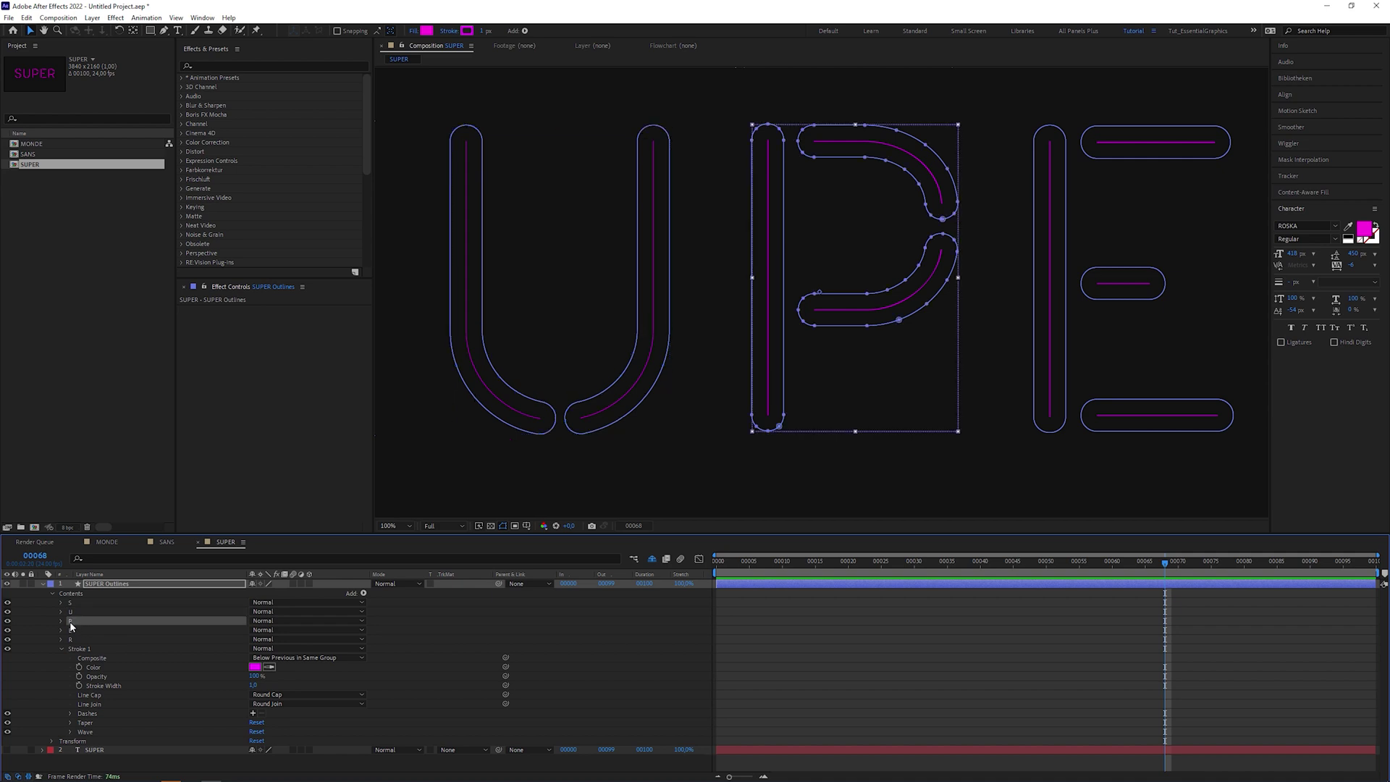
{"action": "left_click", "coordinate": [74, 629]}
{"action": "left_click_drag", "start_coordinate": [860, 357], "coordinate": [658, 385]}
{"action": "left_click", "coordinate": [70, 639]}
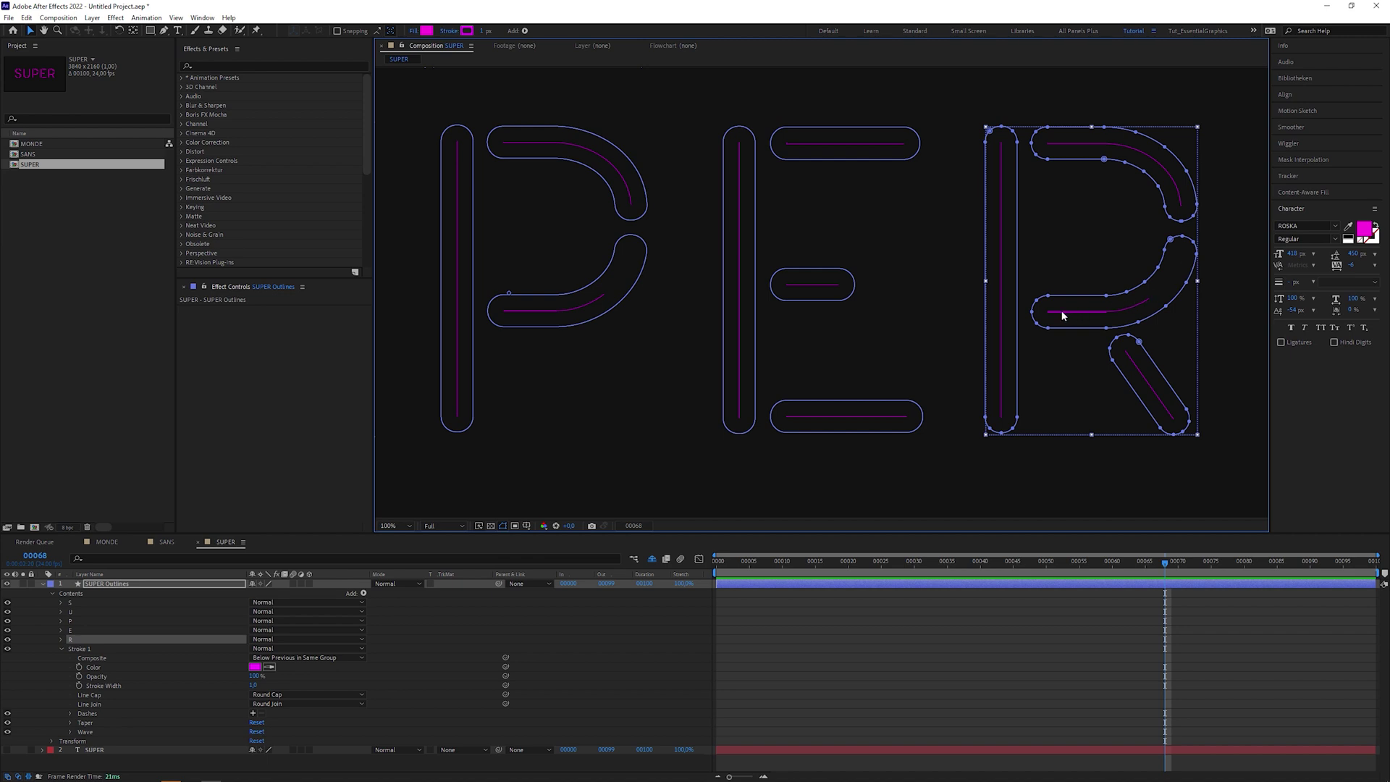
Add an empty group inside the P group and duplicate it to get two subgroups.
{"action": "left_click", "coordinate": [61, 621]}
{"action": "left_click", "coordinate": [70, 620]}
{"action": "left_click", "coordinate": [362, 593]}
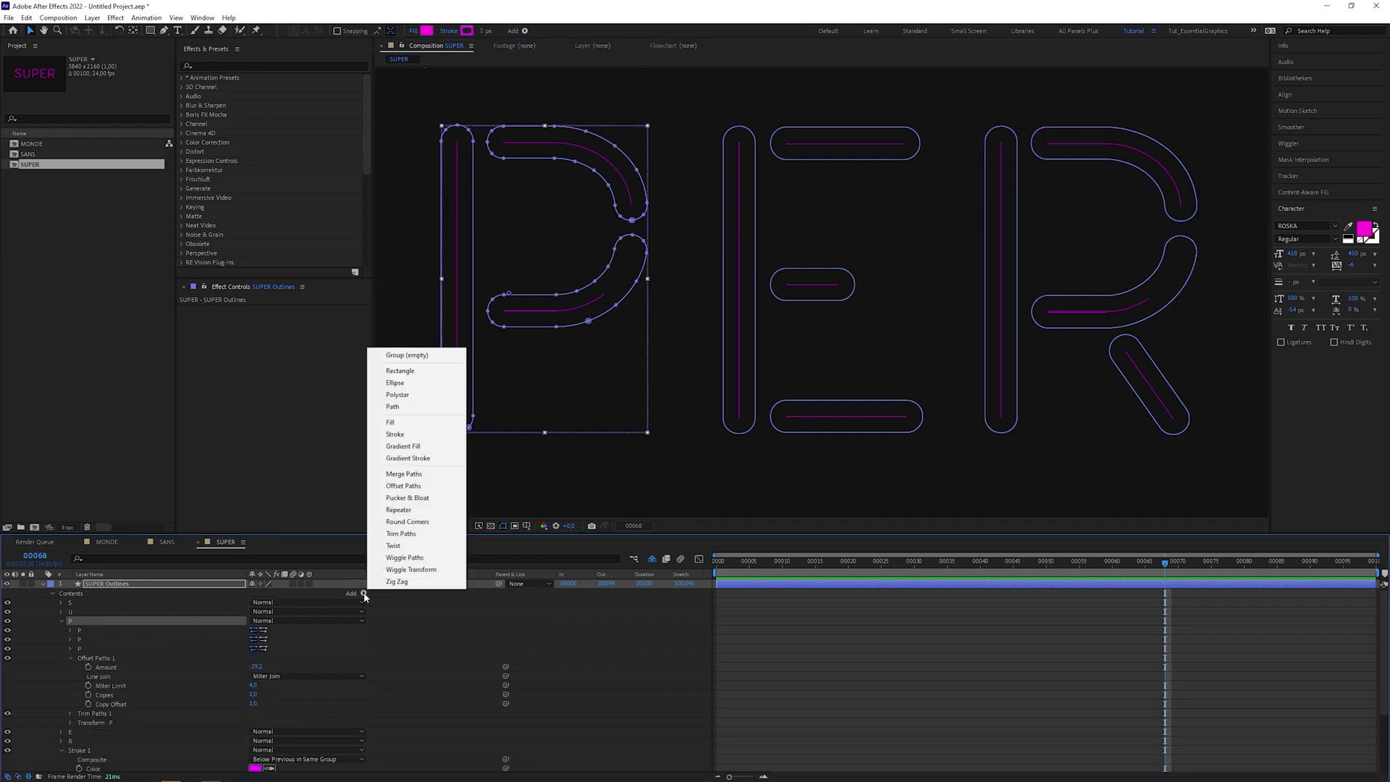
{"action": "left_click", "coordinate": [415, 356]}
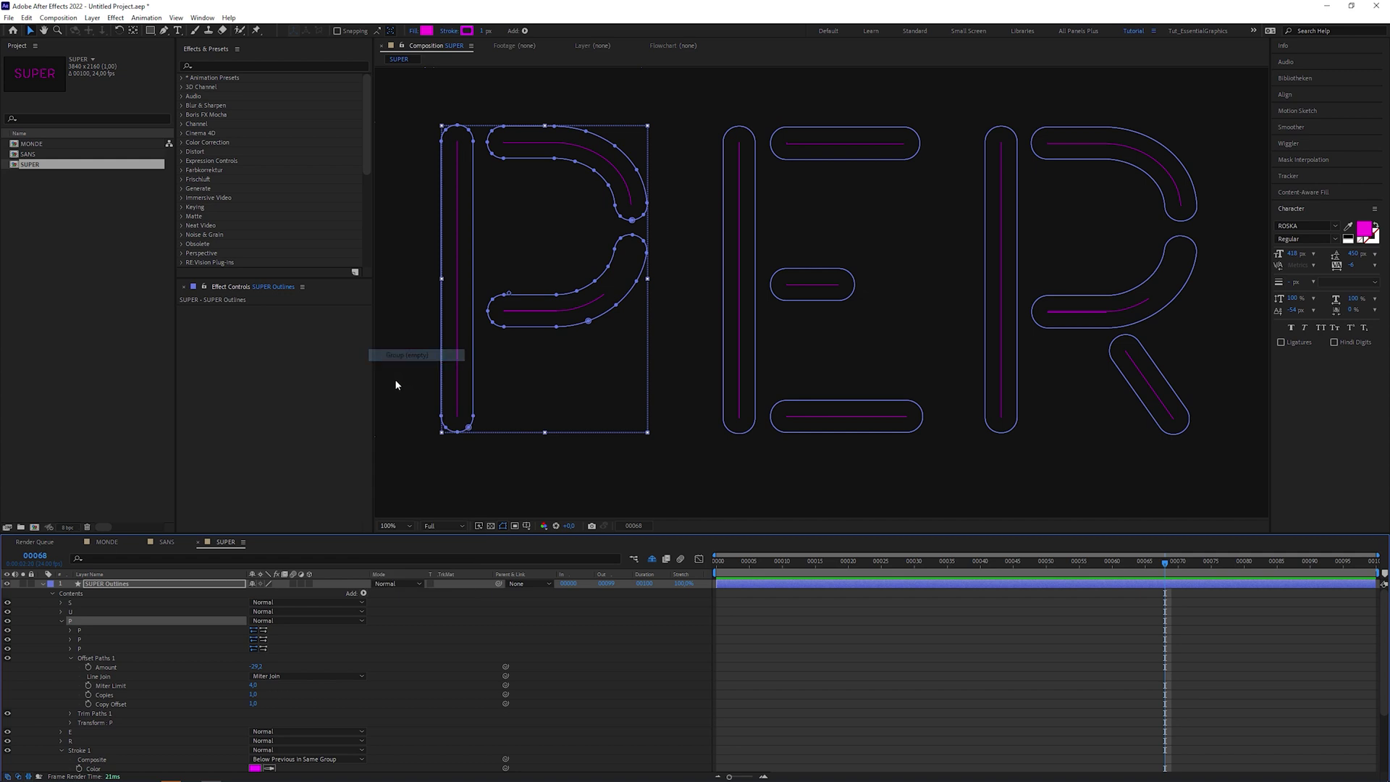
{"action": "key", "text": "ctrl+d"}
Move the P's lower curve path into Group 1 and its stem and upper curve paths into Group 2.
{"action": "left_click", "coordinate": [90, 649]}
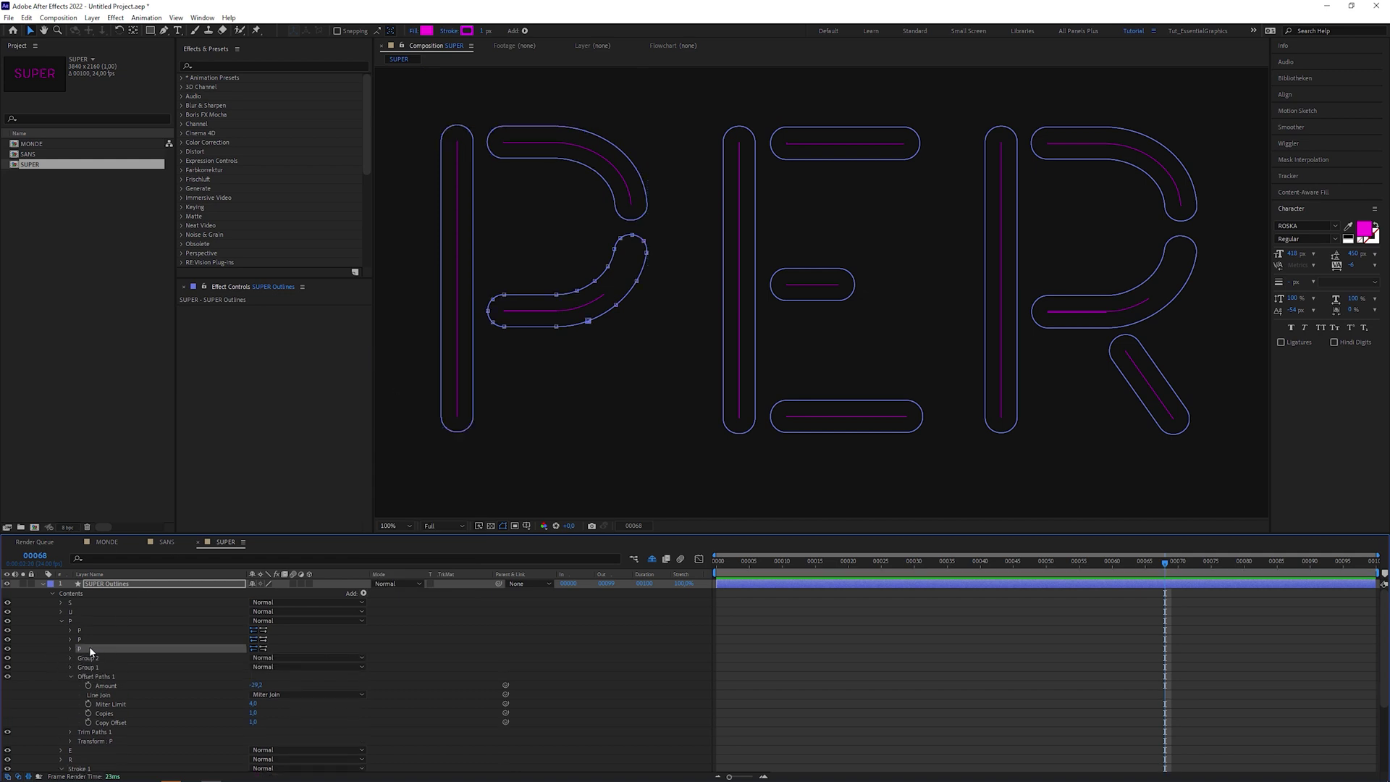
{"action": "left_click_drag", "start_coordinate": [89, 646], "coordinate": [98, 658]}
{"action": "left_click", "coordinate": [83, 630]}
{"action": "left_click", "coordinate": [94, 640], "text": "shift"}
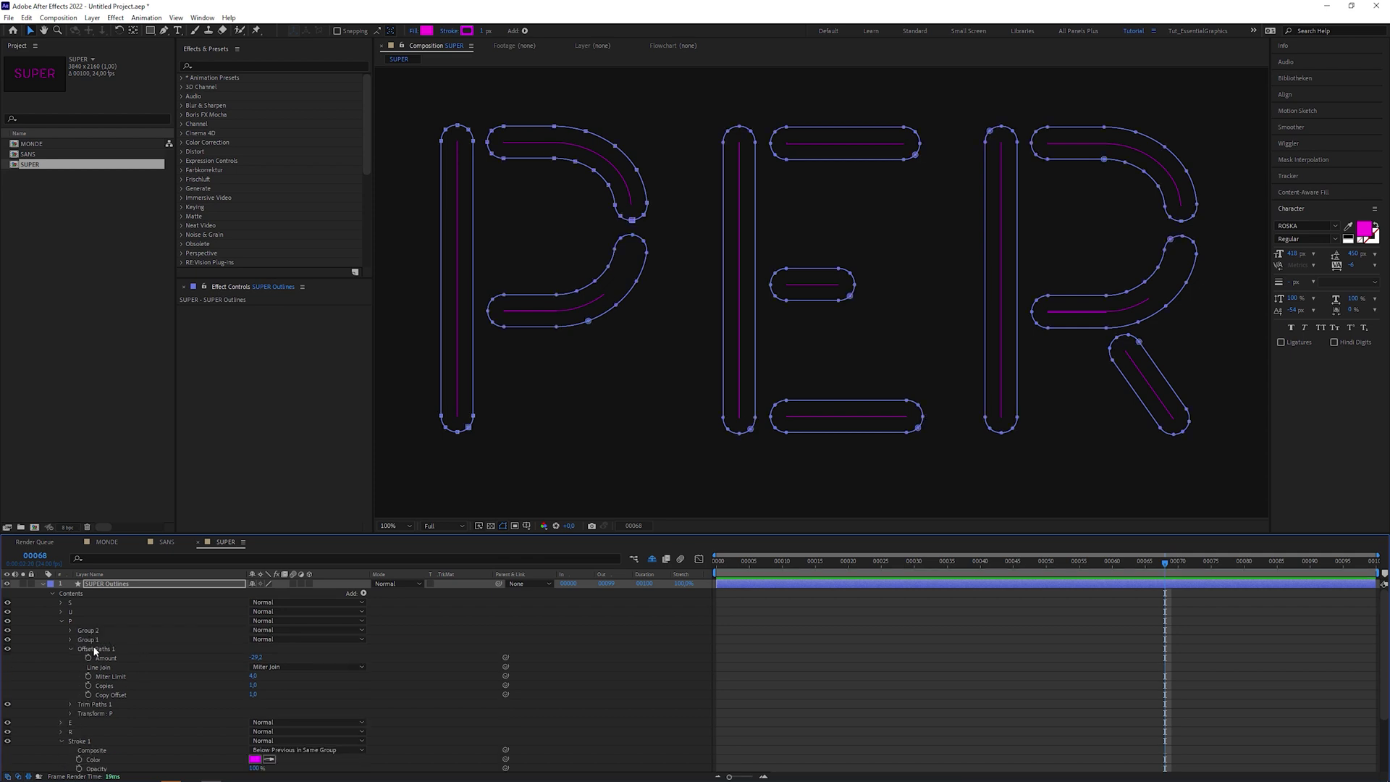
Cut Offset Paths and Trim Paths from the P group and paste them into both of its subgroups.
{"action": "left_click", "coordinate": [97, 650]}
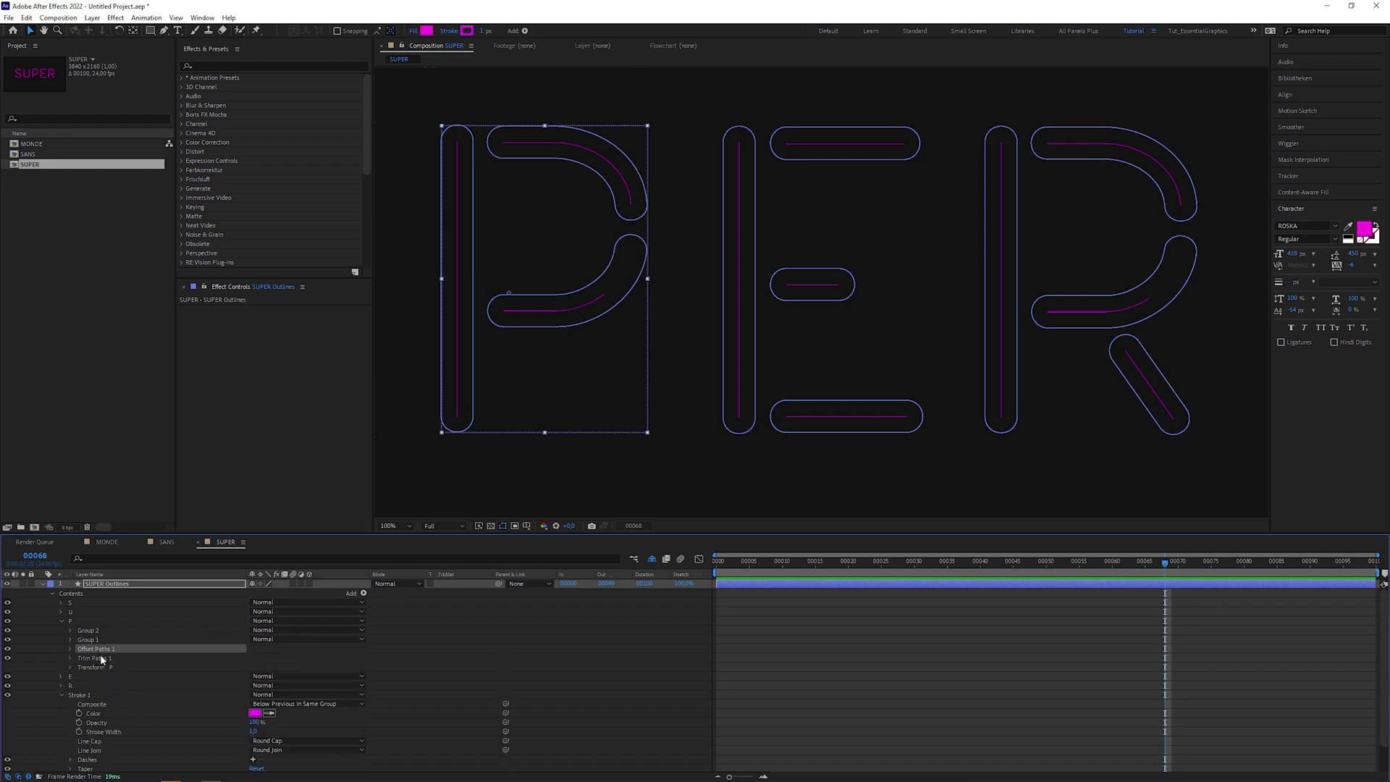
{"action": "left_click", "coordinate": [99, 658], "text": "shift"}
{"action": "key", "text": "ctrl+x"}
{"action": "left_click", "coordinate": [93, 633]}
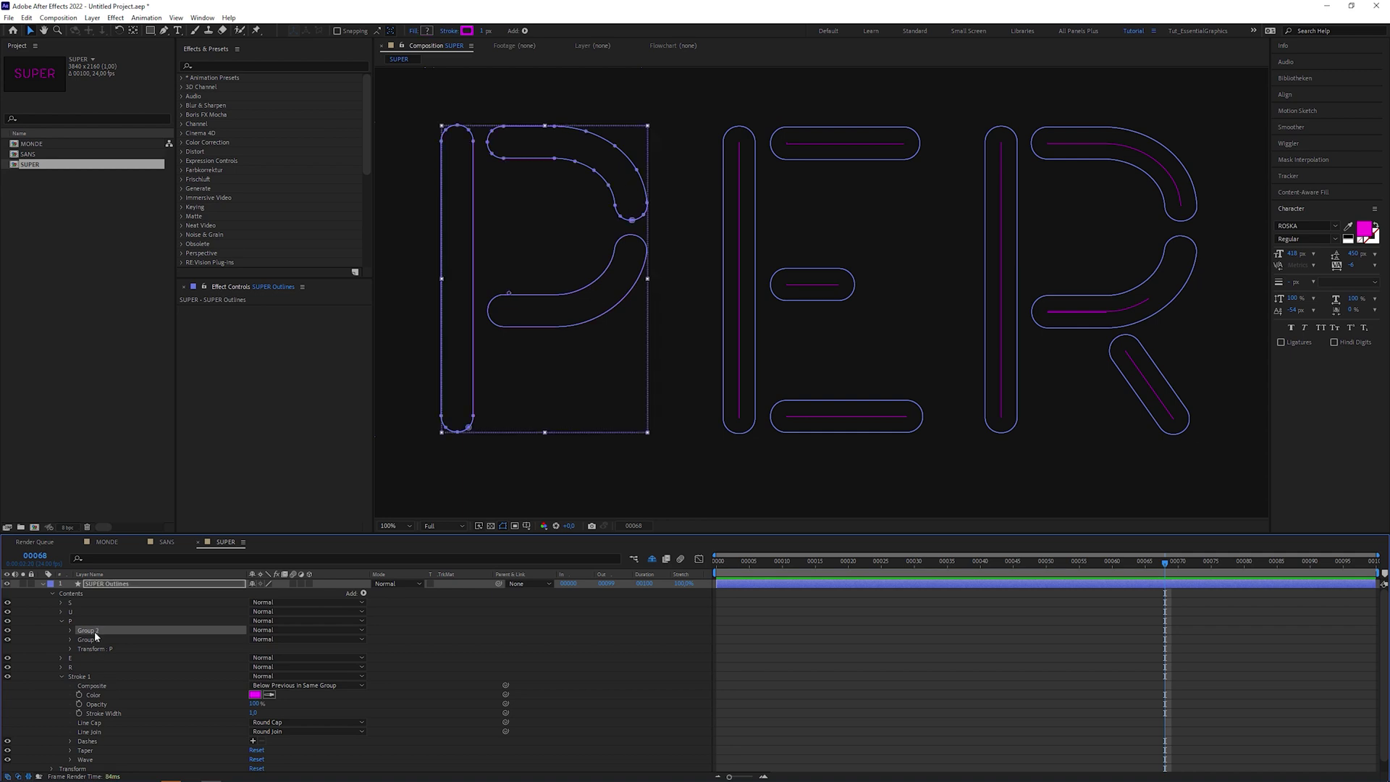
{"action": "key", "text": "ctrl+v"}
{"action": "left_click", "coordinate": [92, 641]}
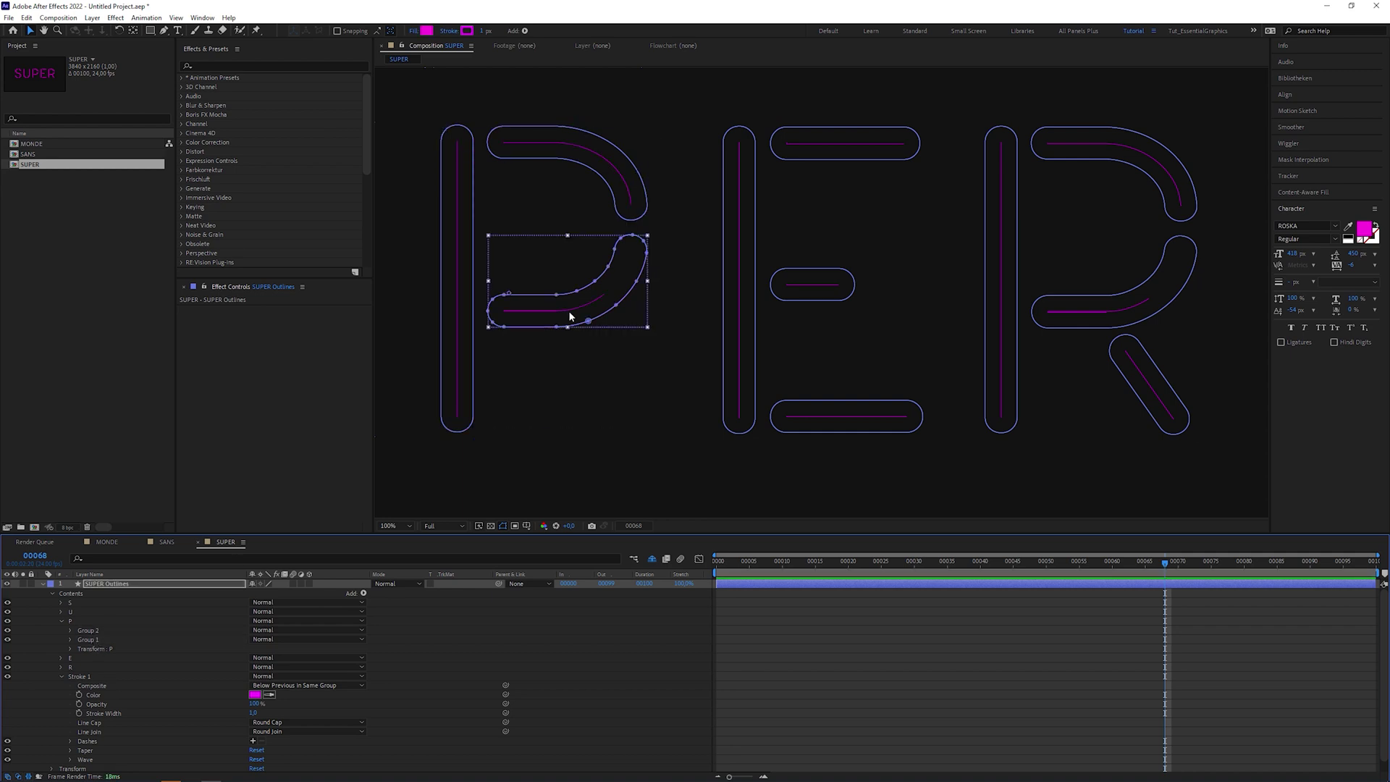
Adjust the Trim Paths Offset of the P's lower curve subgroup until the stroke runs along the whole curve.
{"action": "left_click", "coordinate": [87, 639]}
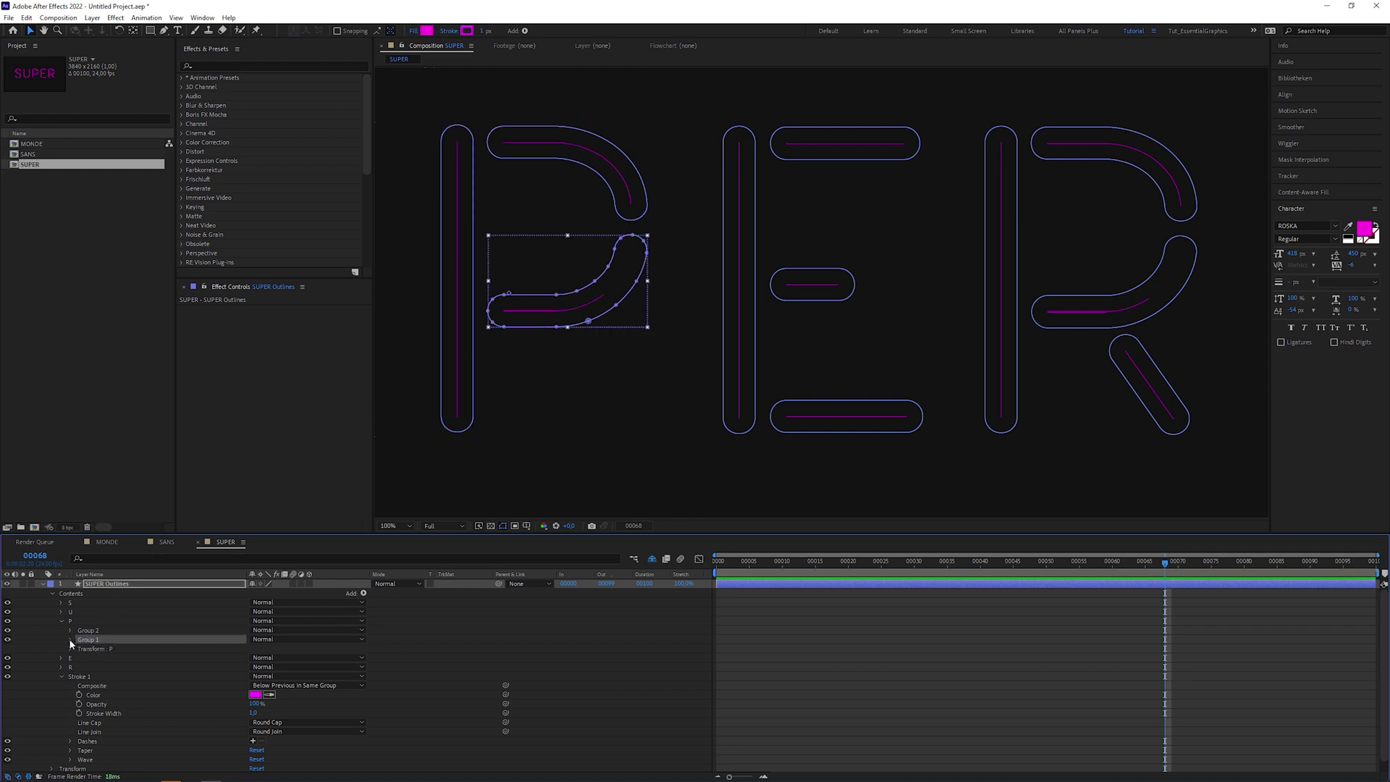
{"action": "left_click", "coordinate": [71, 640]}
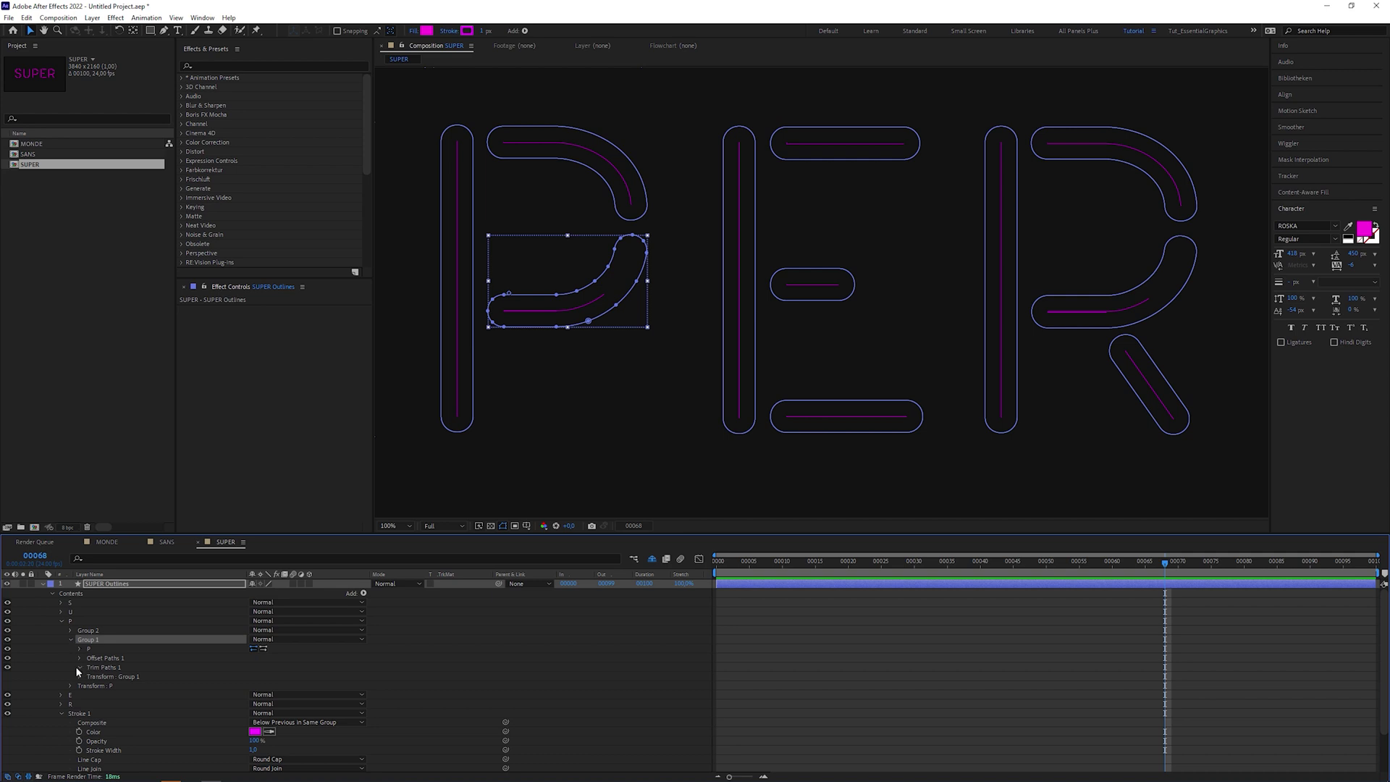
{"action": "left_click", "coordinate": [79, 667]}
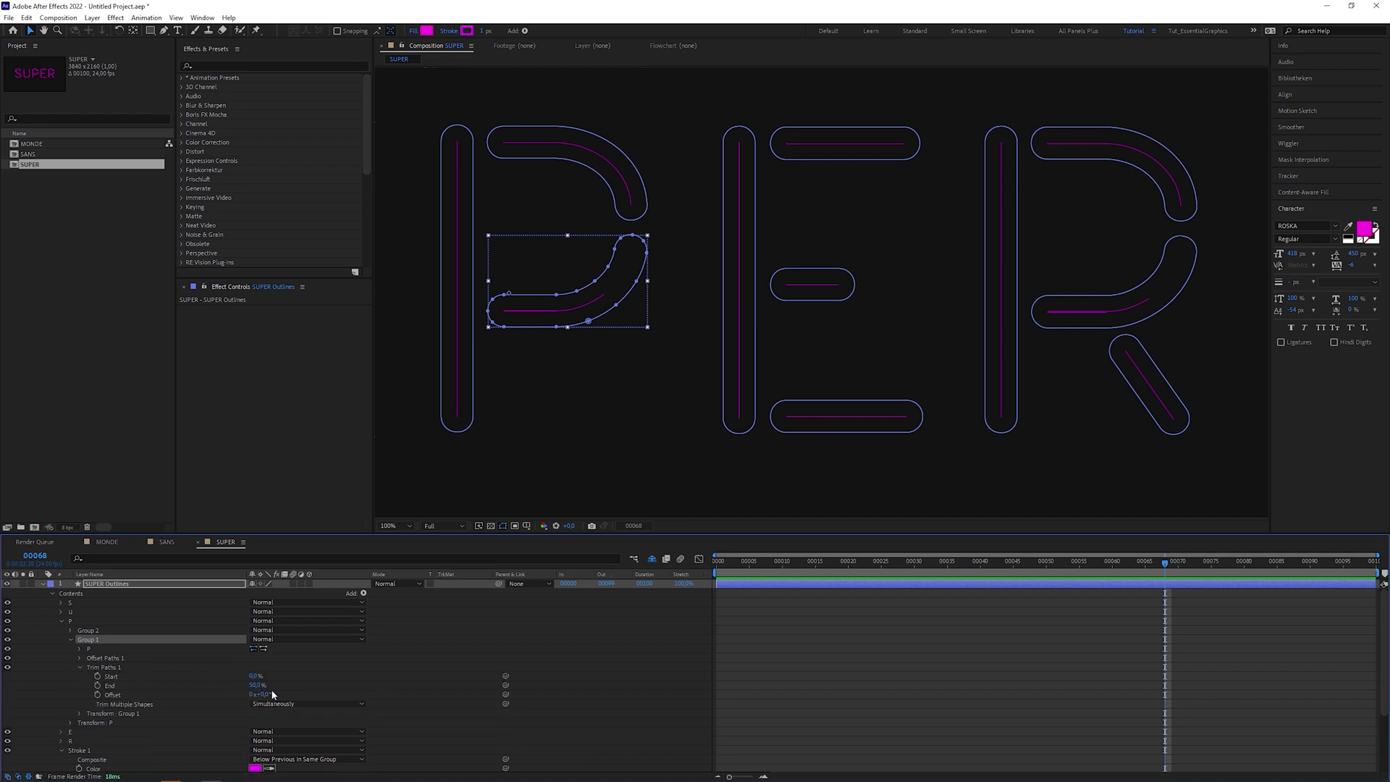
{"action": "key", "text": "period"}
{"action": "left_click_drag", "start_coordinate": [263, 694], "coordinate": [271, 693]}
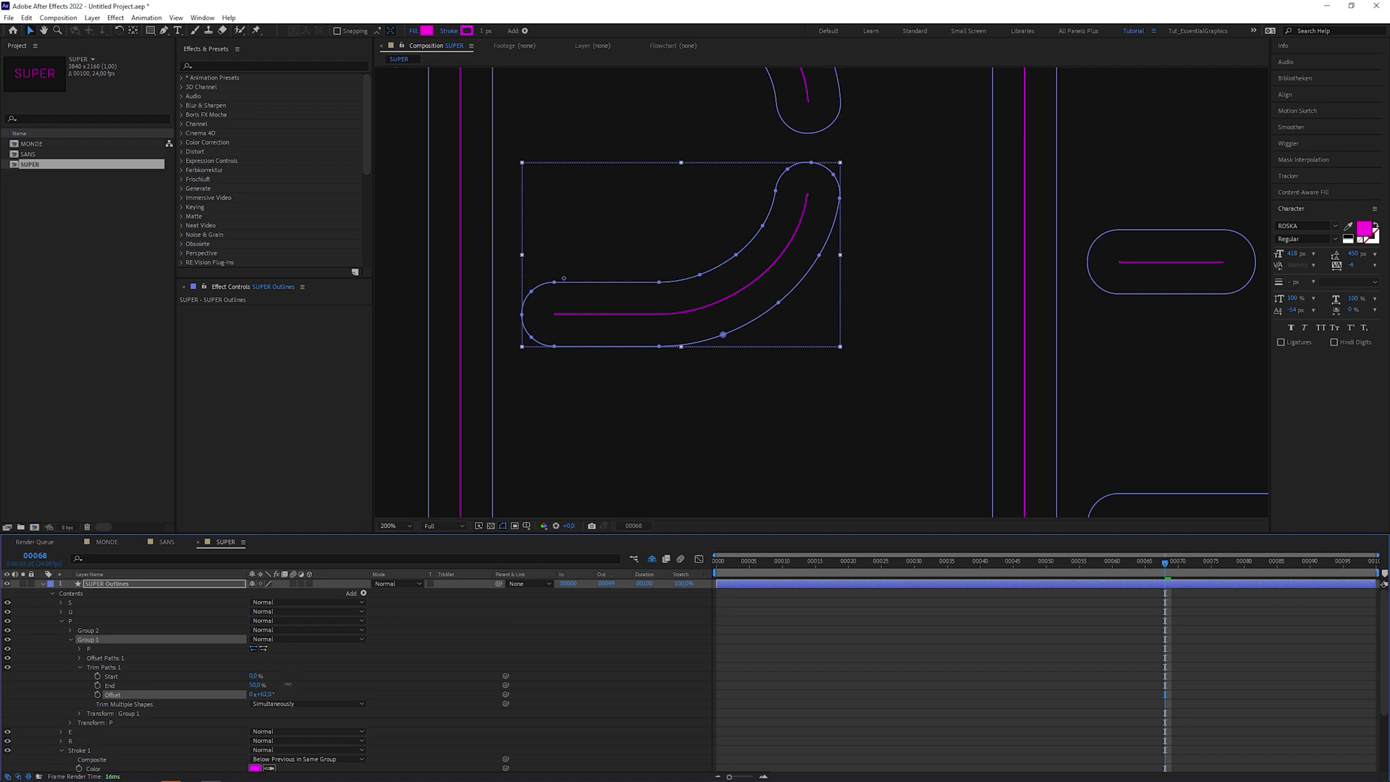
{"action": "left_click_drag", "start_coordinate": [286, 685], "coordinate": [288, 685]}
Collapse the P group, add an empty group inside the R group and duplicate it.
{"action": "key", "text": "comma"}
{"action": "left_click_drag", "start_coordinate": [1068, 367], "coordinate": [664, 365]}
{"action": "left_click", "coordinate": [60, 621]}
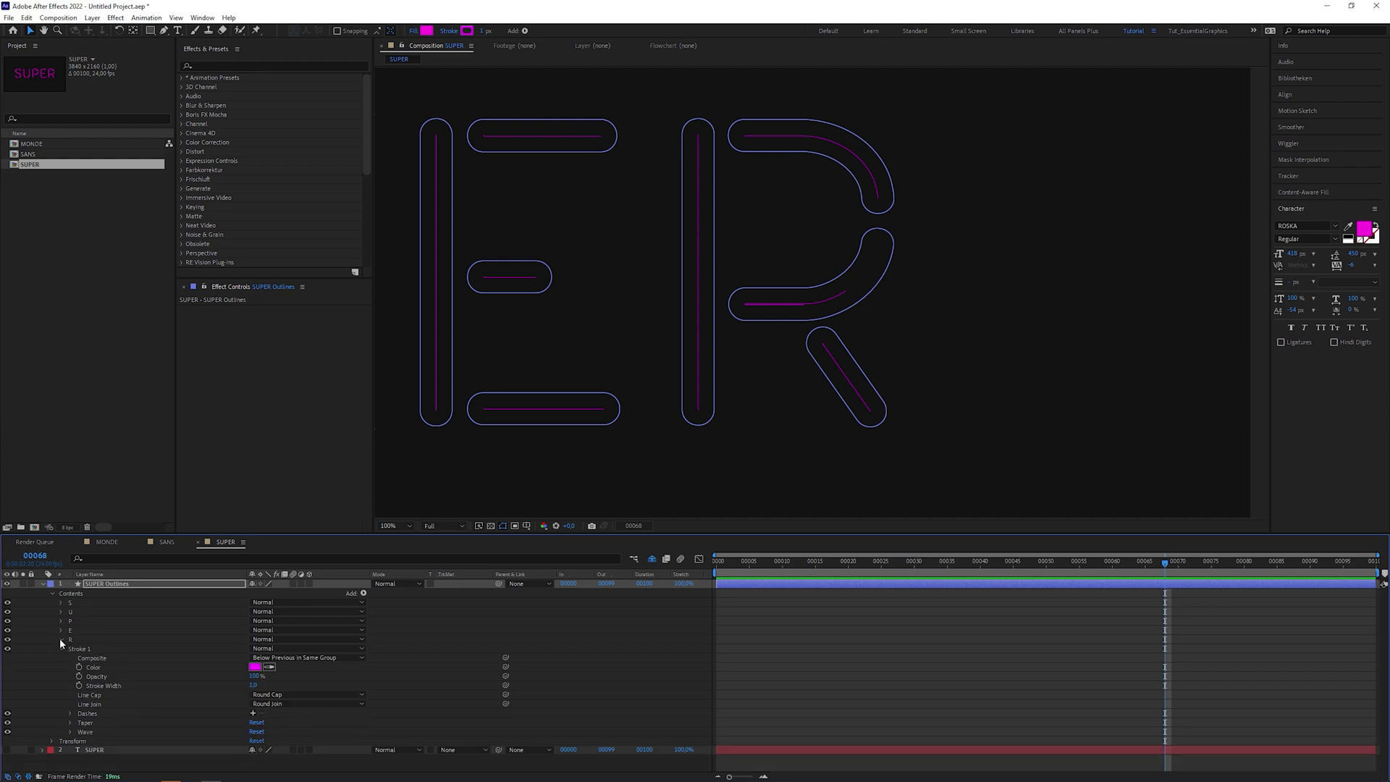
{"action": "left_click", "coordinate": [61, 639]}
{"action": "left_click", "coordinate": [71, 638]}
{"action": "left_click", "coordinate": [364, 593]}
{"action": "left_click", "coordinate": [409, 354]}
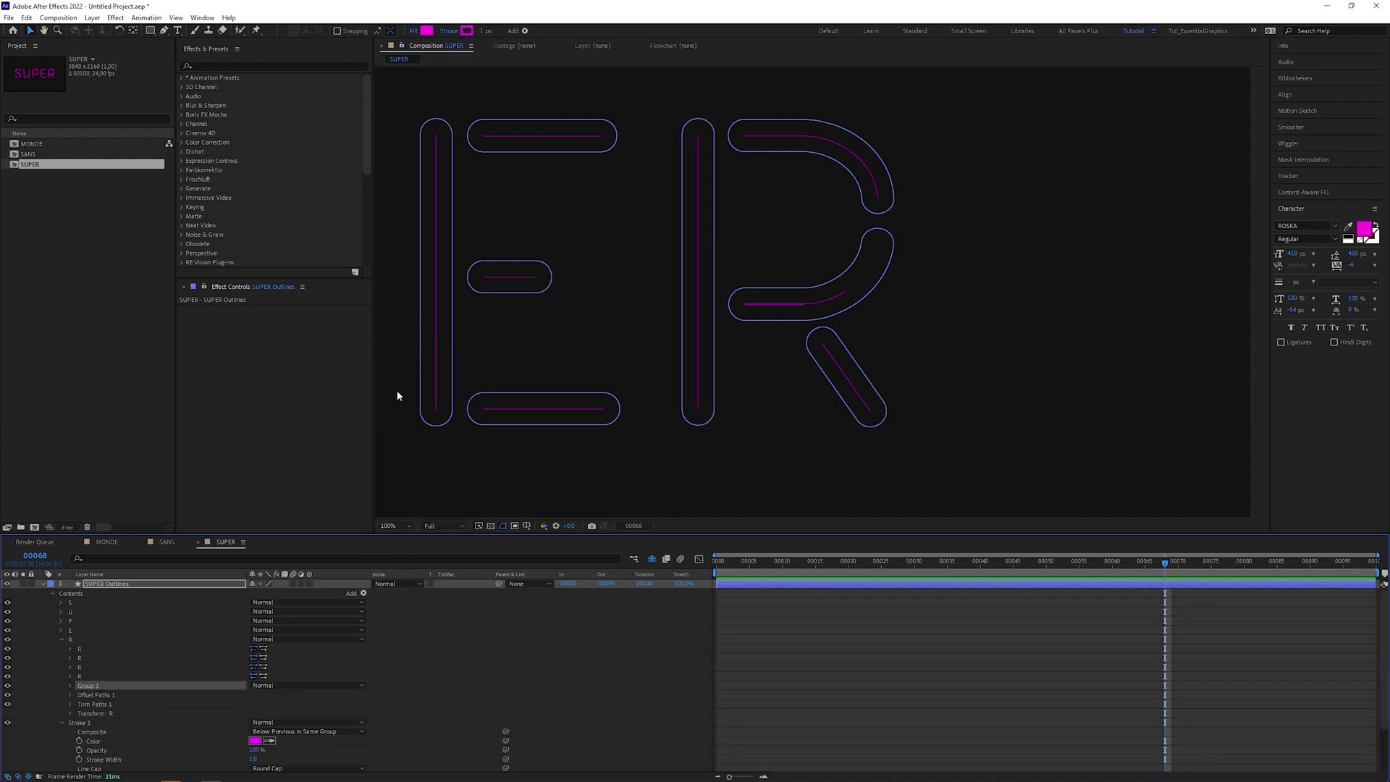
{"action": "key", "text": "ctrl+d"}
Move the R's lower curve path into Group 1 and its remaining paths into Group 2.
{"action": "mouse_move", "coordinate": [86, 667]}
{"action": "left_mouse_down"}
{"action": "mouse_move", "coordinate": [99, 697]}
{"action": "mouse_move", "coordinate": [91, 659]}
{"action": "left_mouse_up"}
{"action": "left_click", "coordinate": [84, 667]}
{"action": "left_click", "coordinate": [81, 649], "text": "shift"}
Move the R group's Offset Paths and Trim Paths into both of its subgroups.
{"action": "left_click", "coordinate": [92, 659]}
{"action": "key", "text": "ctrl+v"}
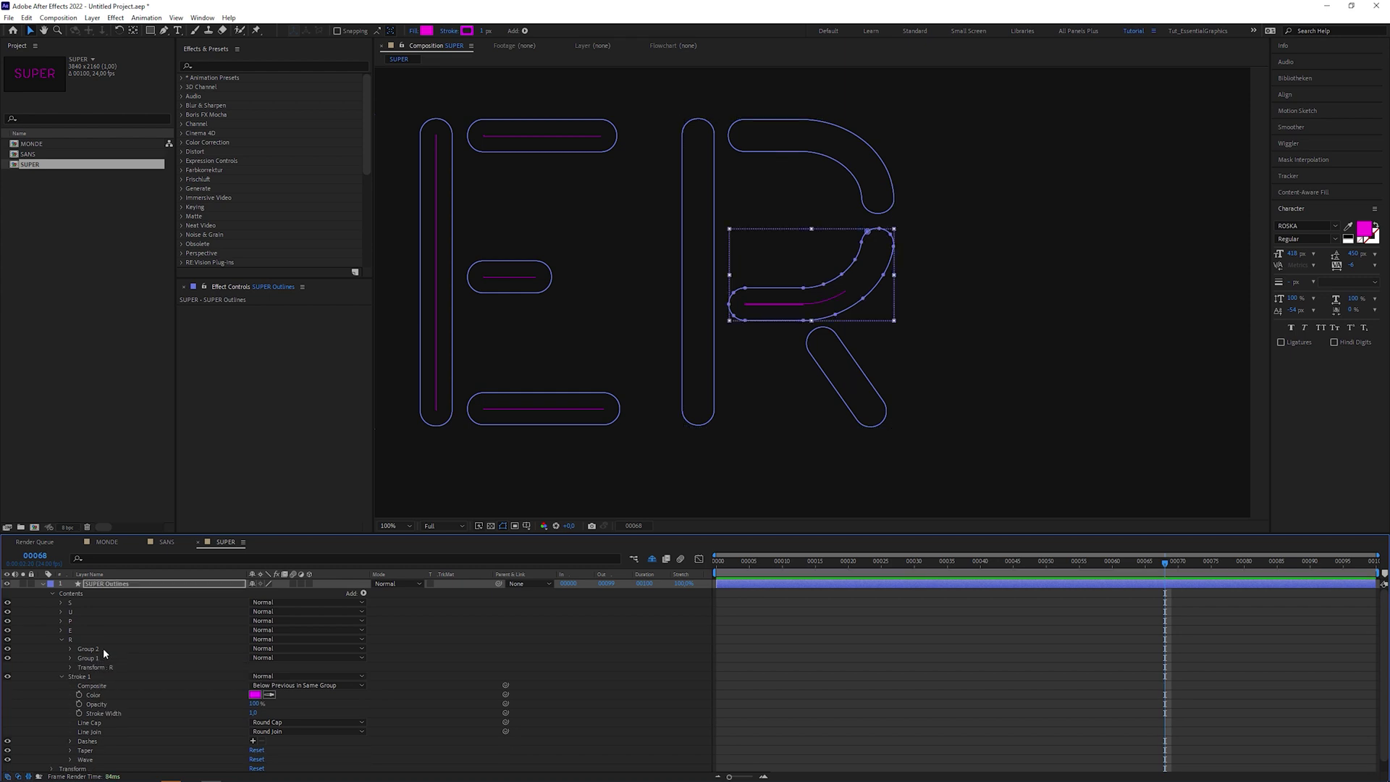
{"action": "left_click", "coordinate": [102, 650]}
{"action": "key", "text": "ctrl+v"}
Adjust the Trim Paths Offset in the R's Group 1 until the stroke runs along the whole lower curve, and collapse R.
{"action": "scroll", "coordinate": [821, 294], "scroll_direction": "up", "scroll_amount": 2}
{"action": "left_click_drag", "start_coordinate": [821, 295], "coordinate": [816, 335]}
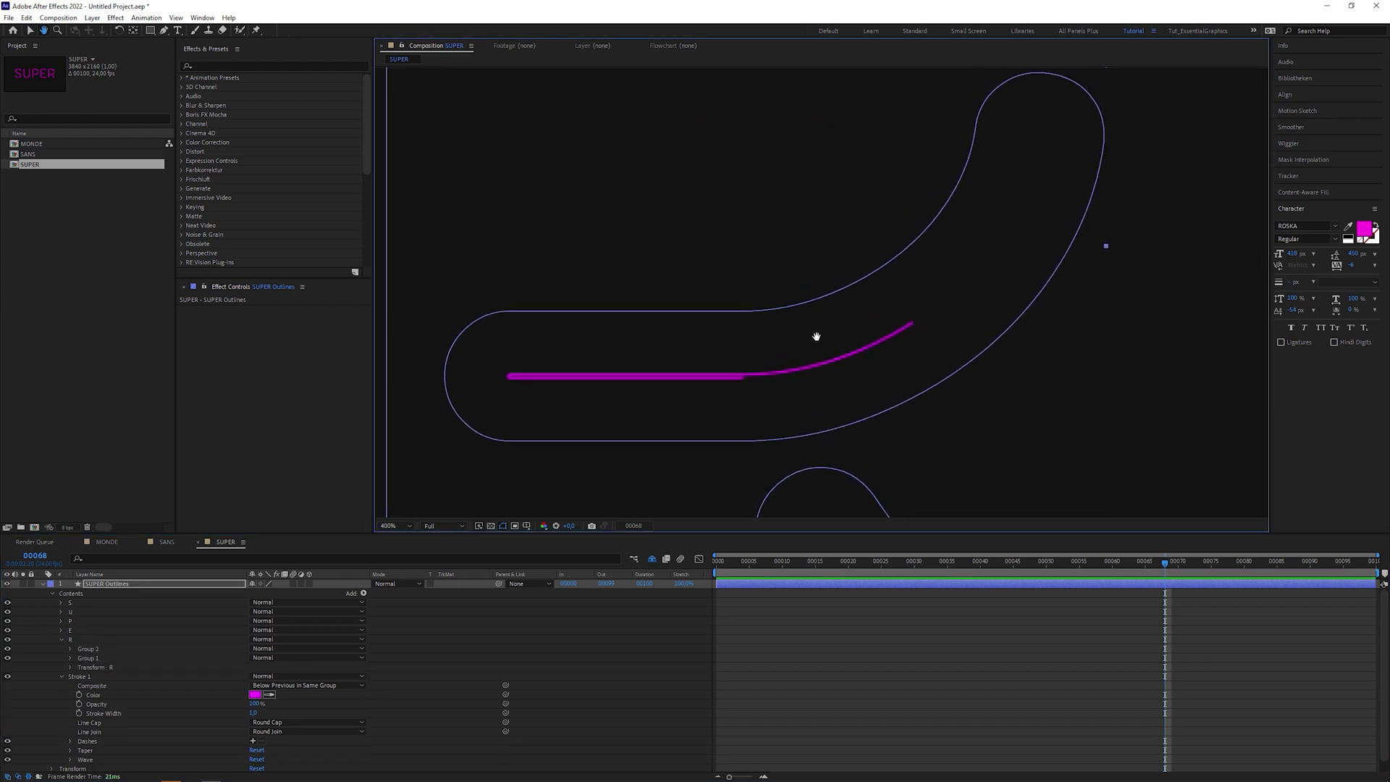
{"action": "left_click", "coordinate": [71, 658]}
{"action": "left_click", "coordinate": [80, 685]}
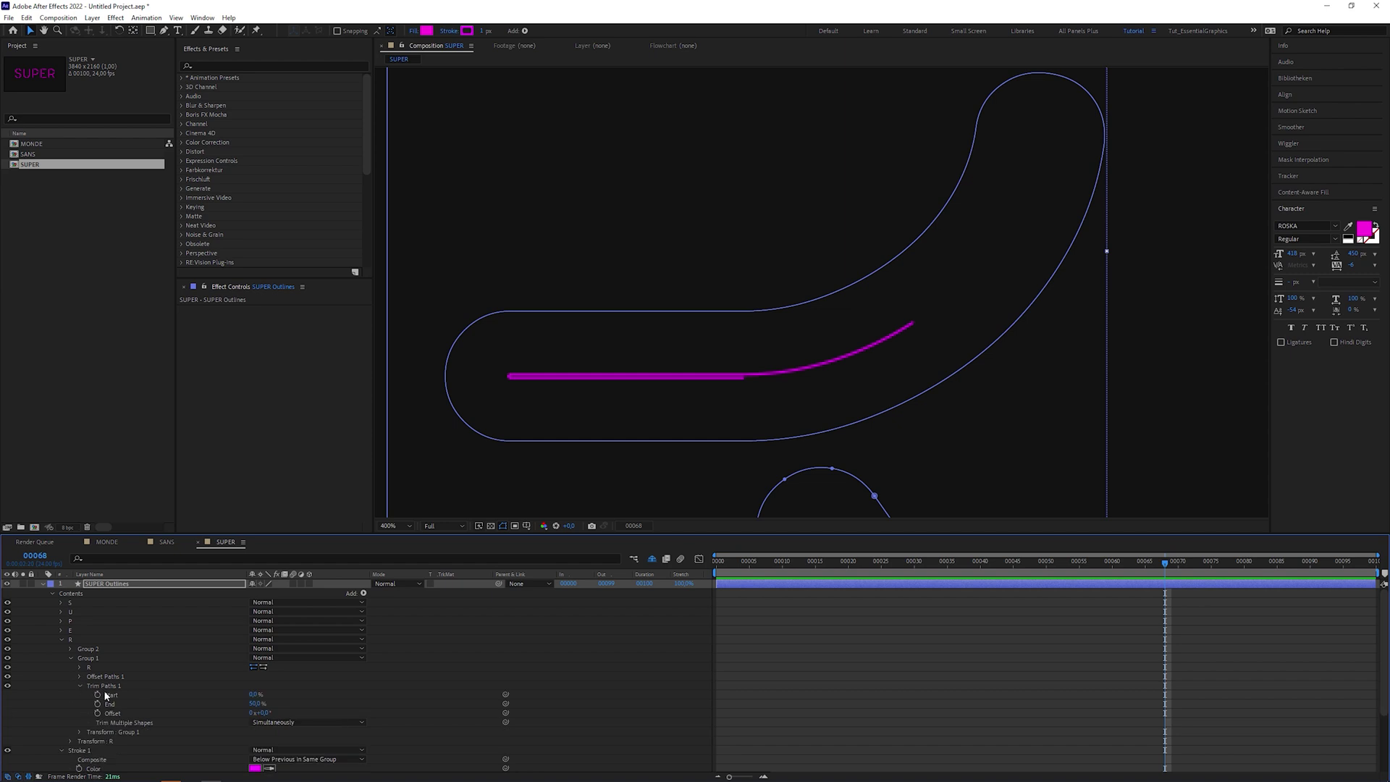
{"action": "left_click", "coordinate": [112, 713]}
{"action": "left_click_drag", "start_coordinate": [261, 712], "coordinate": [283, 712]}
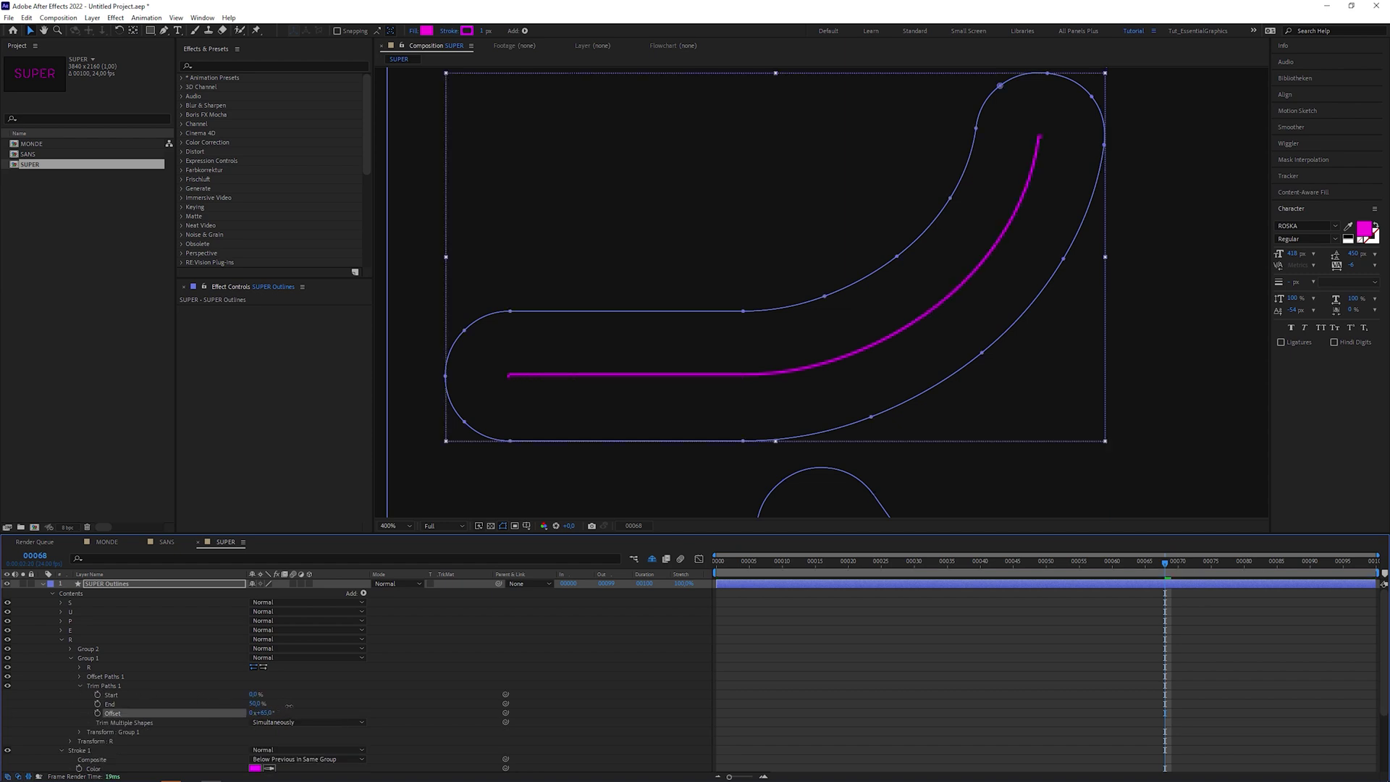
{"action": "key", "text": "shift+/"}
{"action": "left_click", "coordinate": [61, 640]}
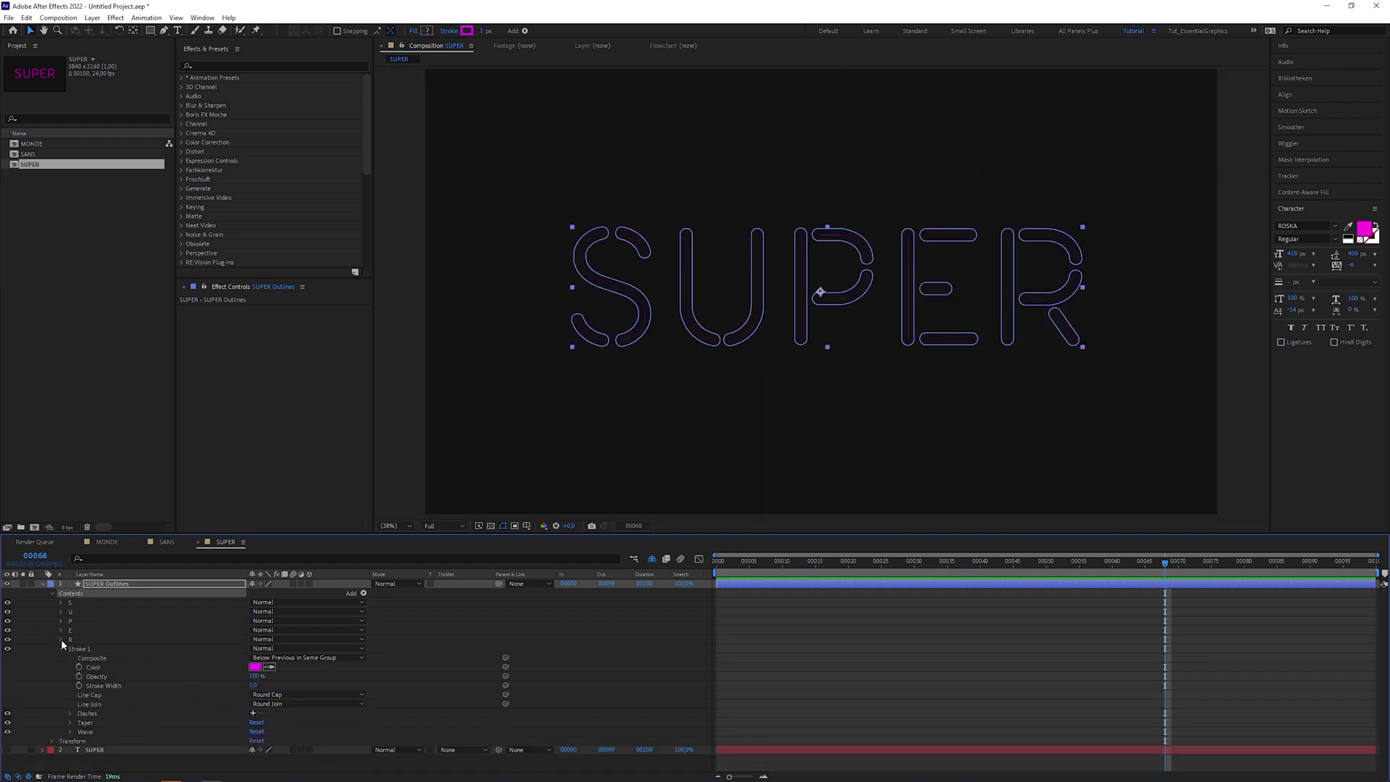
Increase the Stroke Width of Stroke 1 until the centre lines fill the SUPER letter outlines, and collapse the stroke.
{"action": "left_click", "coordinate": [104, 685]}
{"action": "left_click_drag", "start_coordinate": [254, 684], "coordinate": [285, 684]}
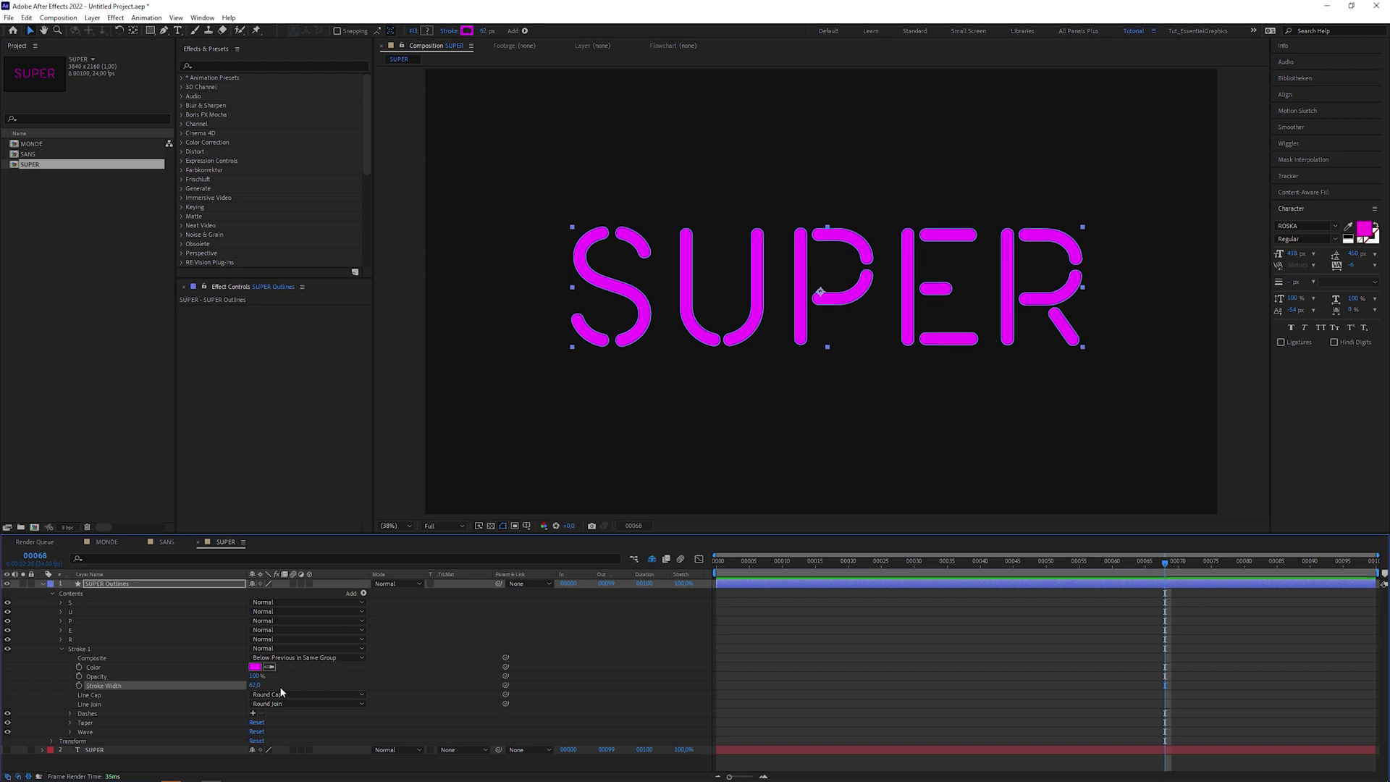
{"action": "left_click", "coordinate": [61, 649]}
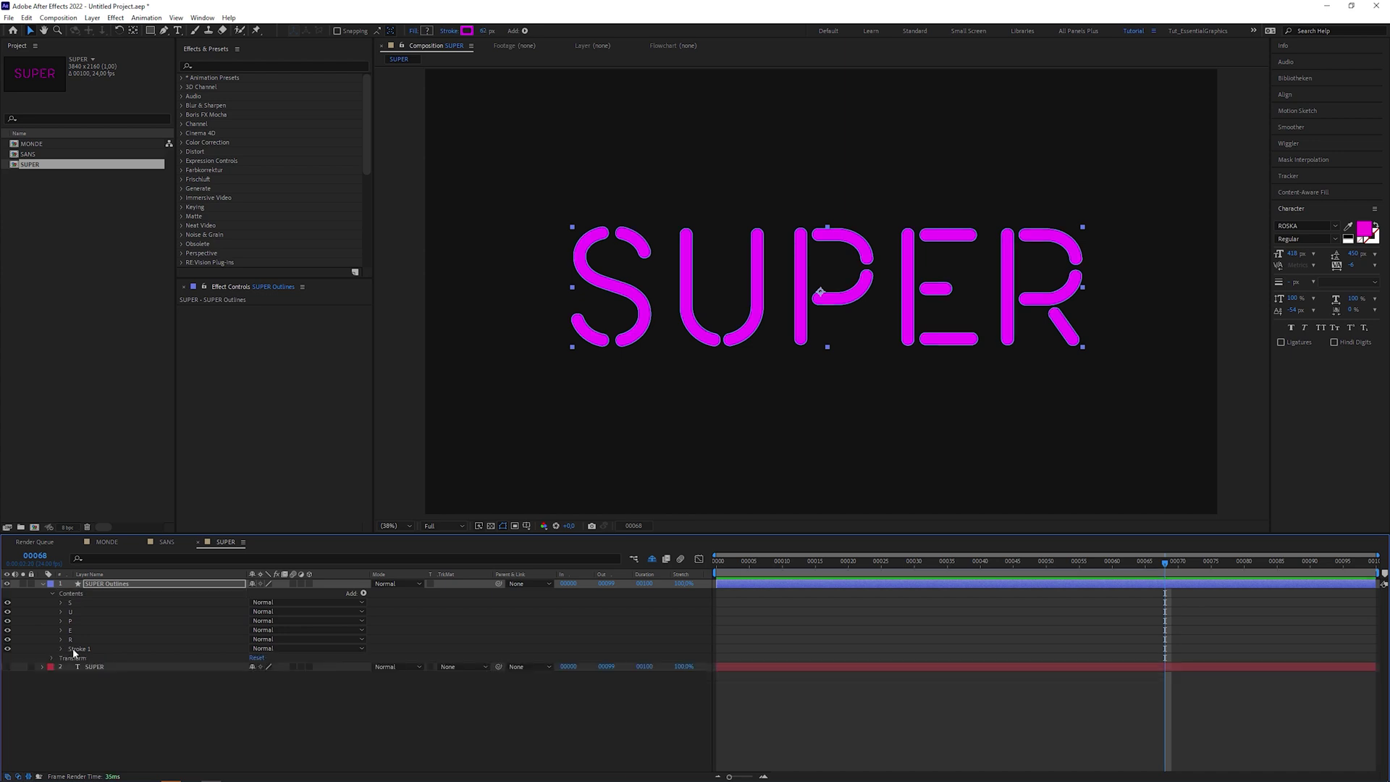
Add Trim Paths to the whole SUPER Outlines layer and keyframe its End at 100% on frame 68 and 0% on frame 0.
{"action": "left_click", "coordinate": [363, 593]}
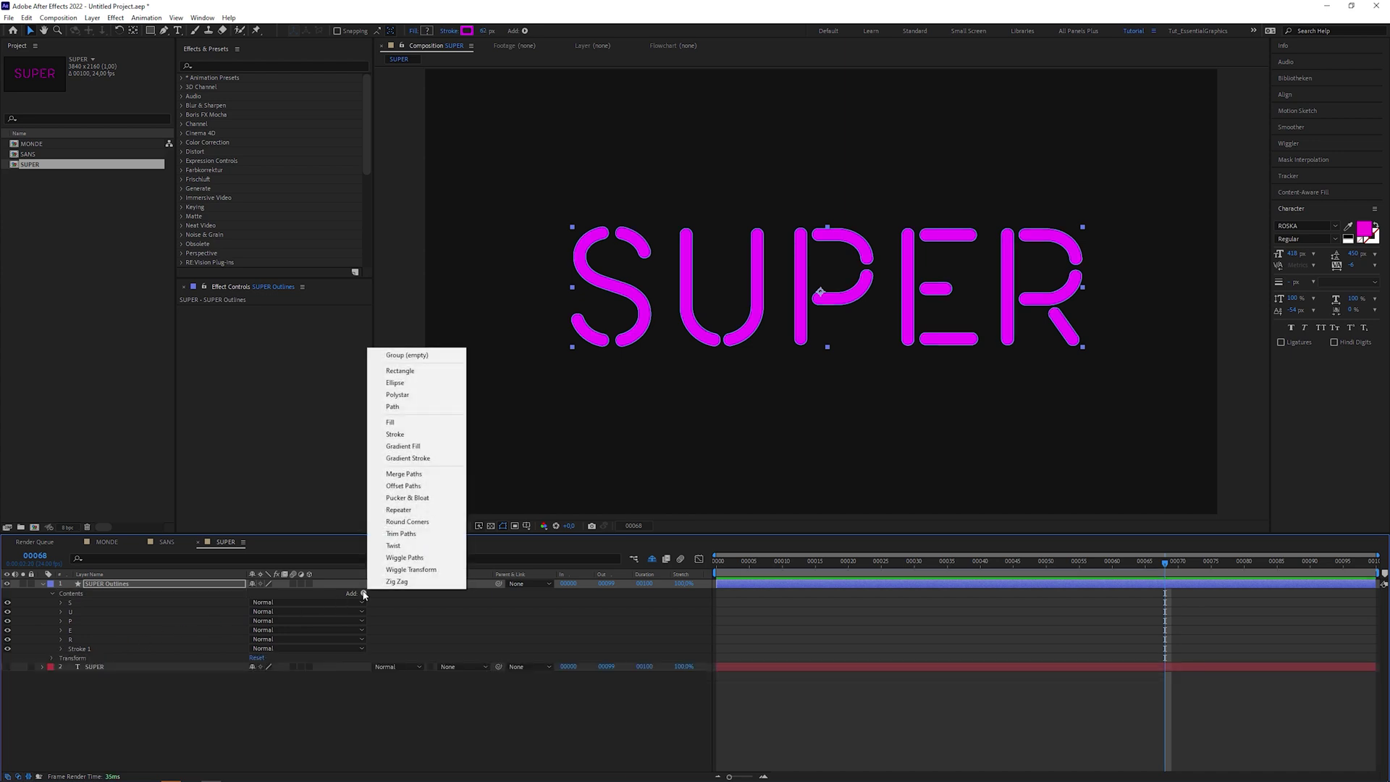
{"action": "left_click", "coordinate": [418, 534]}
{"action": "left_click", "coordinate": [61, 649]}
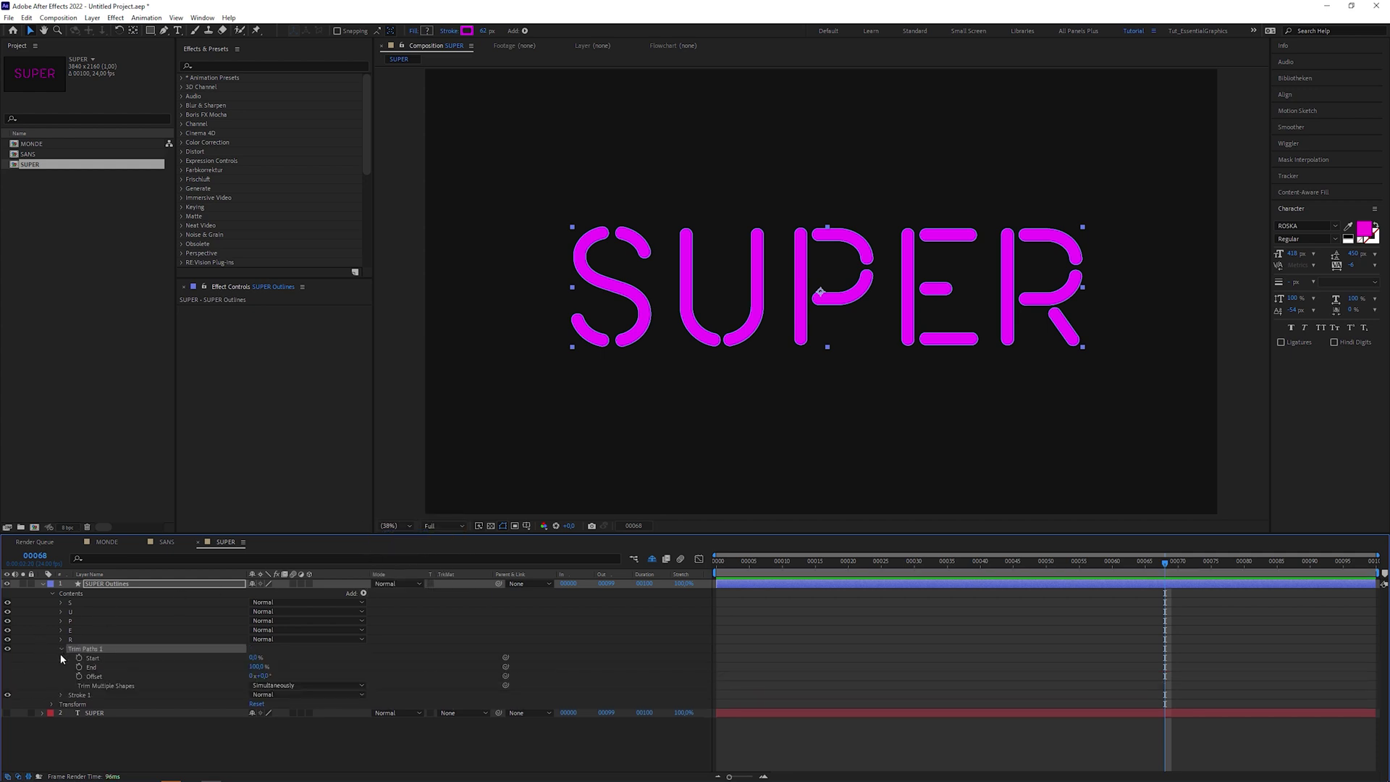
{"action": "left_click", "coordinate": [79, 667]}
{"action": "left_click", "coordinate": [713, 563]}
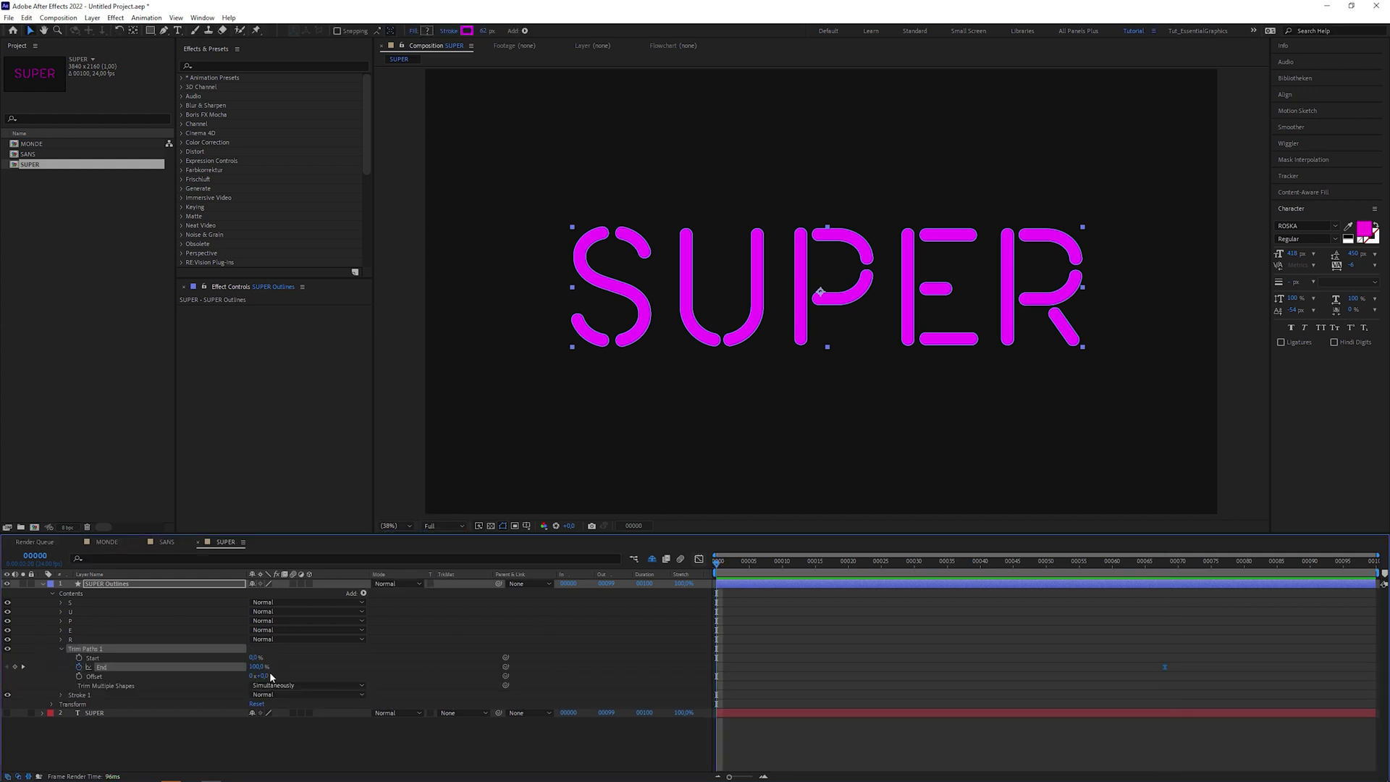
{"action": "left_click_drag", "start_coordinate": [255, 667], "coordinate": [200, 672]}
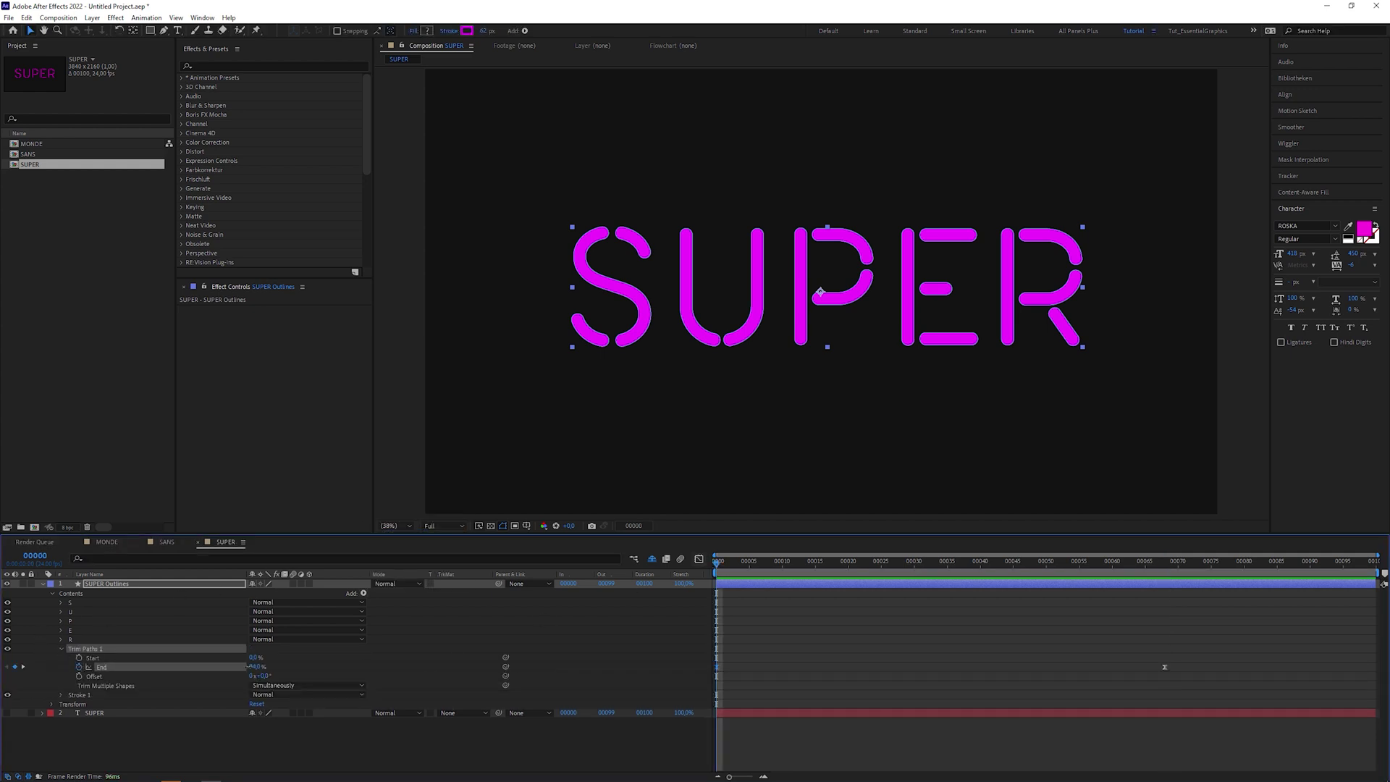
Duplicate the SUPER Outlines layer twice.
{"action": "left_click", "coordinate": [117, 585]}
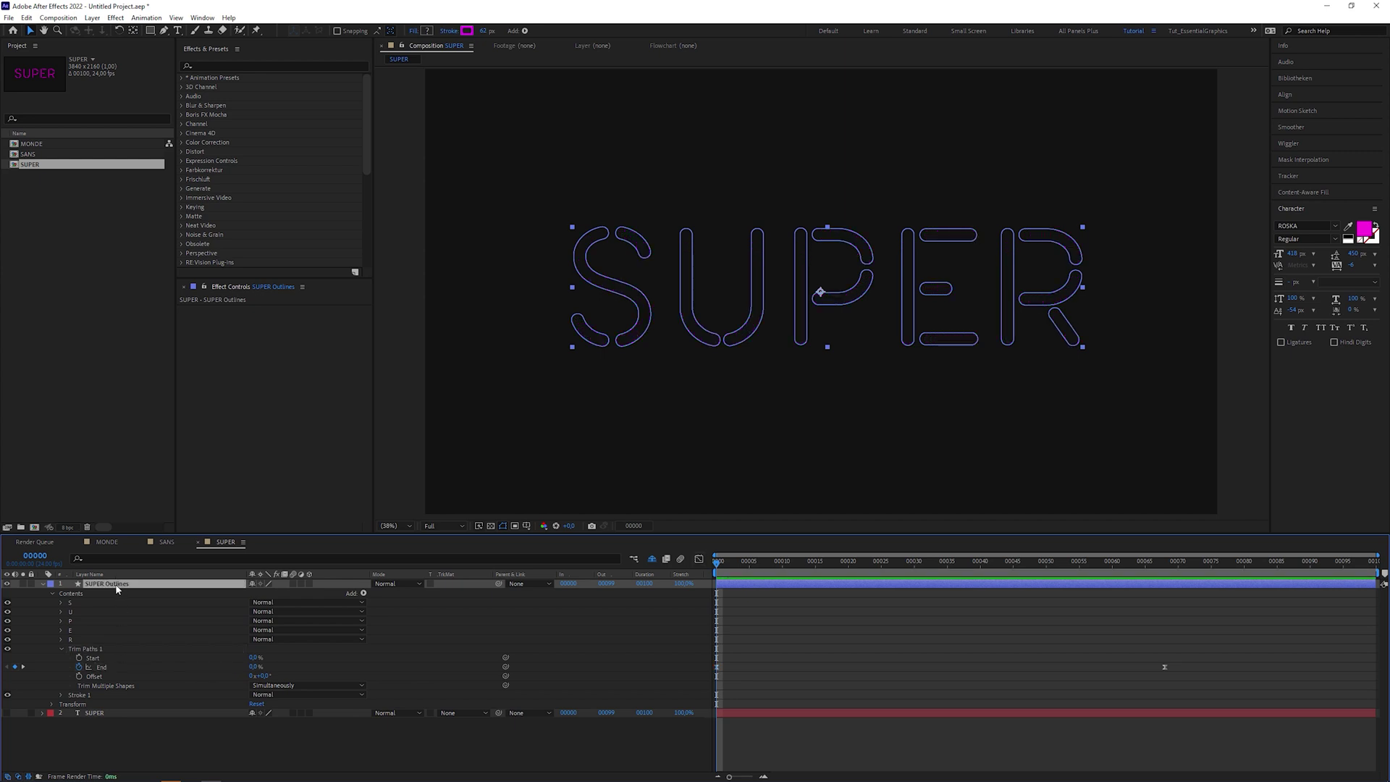
{"action": "key", "text": "ctrl+d"}
{"action": "key", "text": "ctrl+d"}
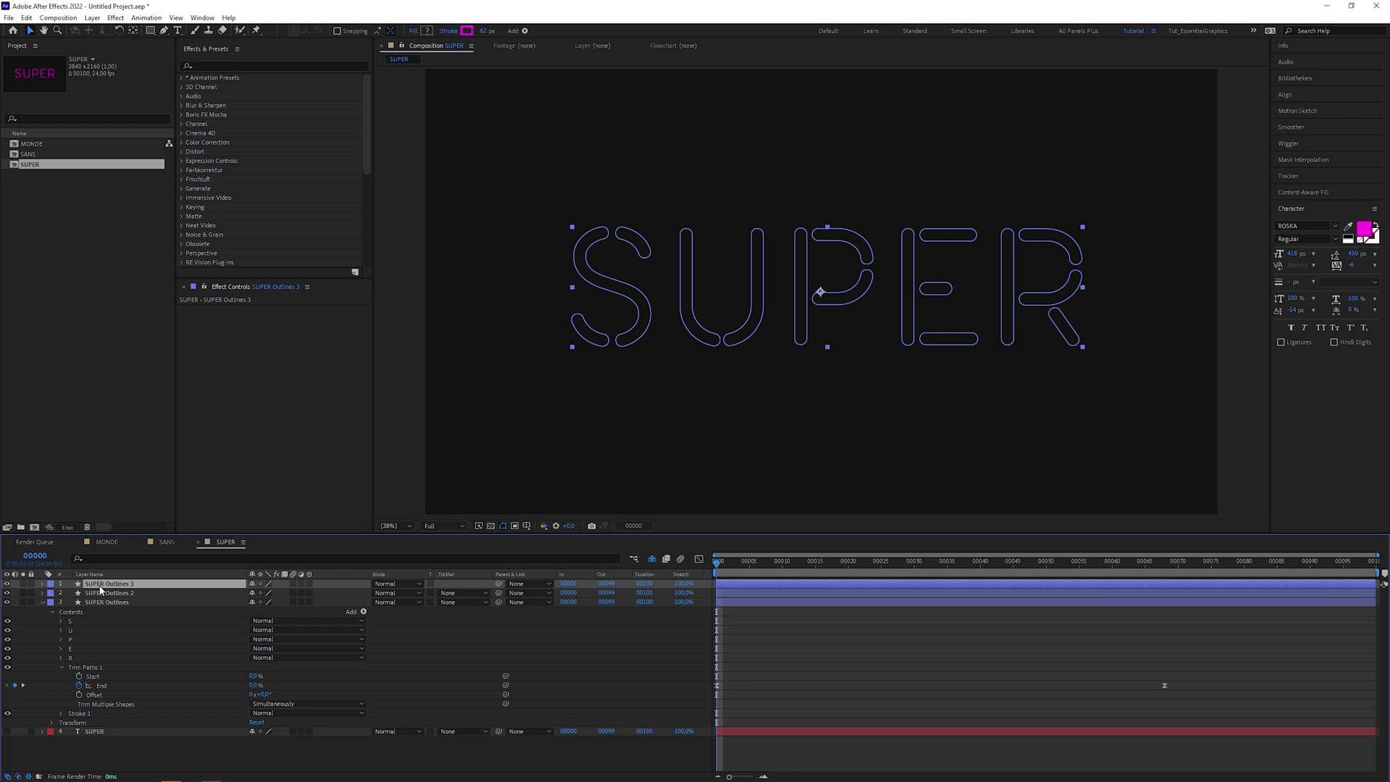
Shift SUPER Outlines 2 to start at frame 3 and SUPER Outlines 3 to start at frame 6.
{"action": "left_click_drag", "start_coordinate": [718, 564], "coordinate": [736, 566]}
{"action": "left_click", "coordinate": [740, 591], "text": "shift"}
{"action": "key", "text": "["}
{"action": "left_click", "coordinate": [756, 564]}
{"action": "left_click", "coordinate": [769, 585]}
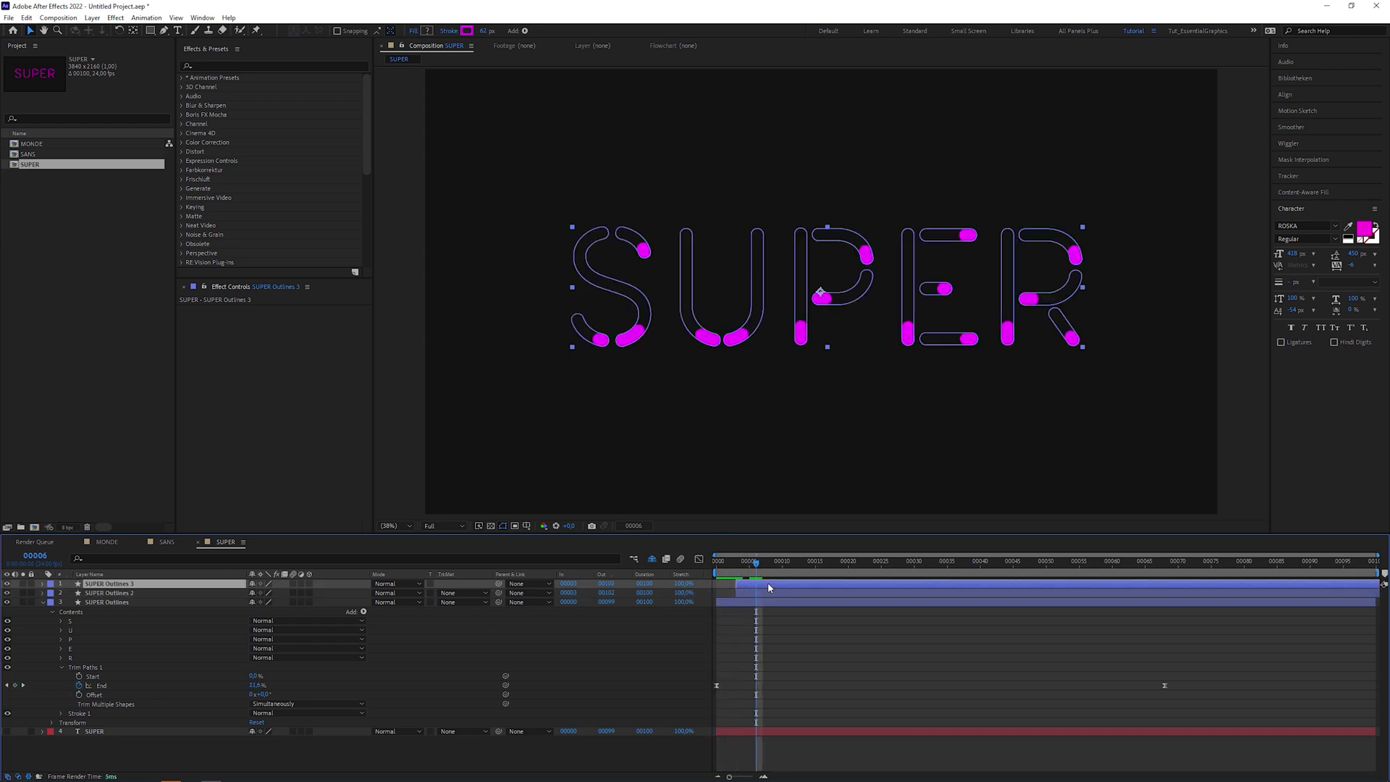
{"action": "key", "text": "["}
Change the stroke colour of SUPER Outlines 2 to light blue.
{"action": "left_click", "coordinate": [759, 594]}
{"action": "left_click", "coordinate": [466, 30]}
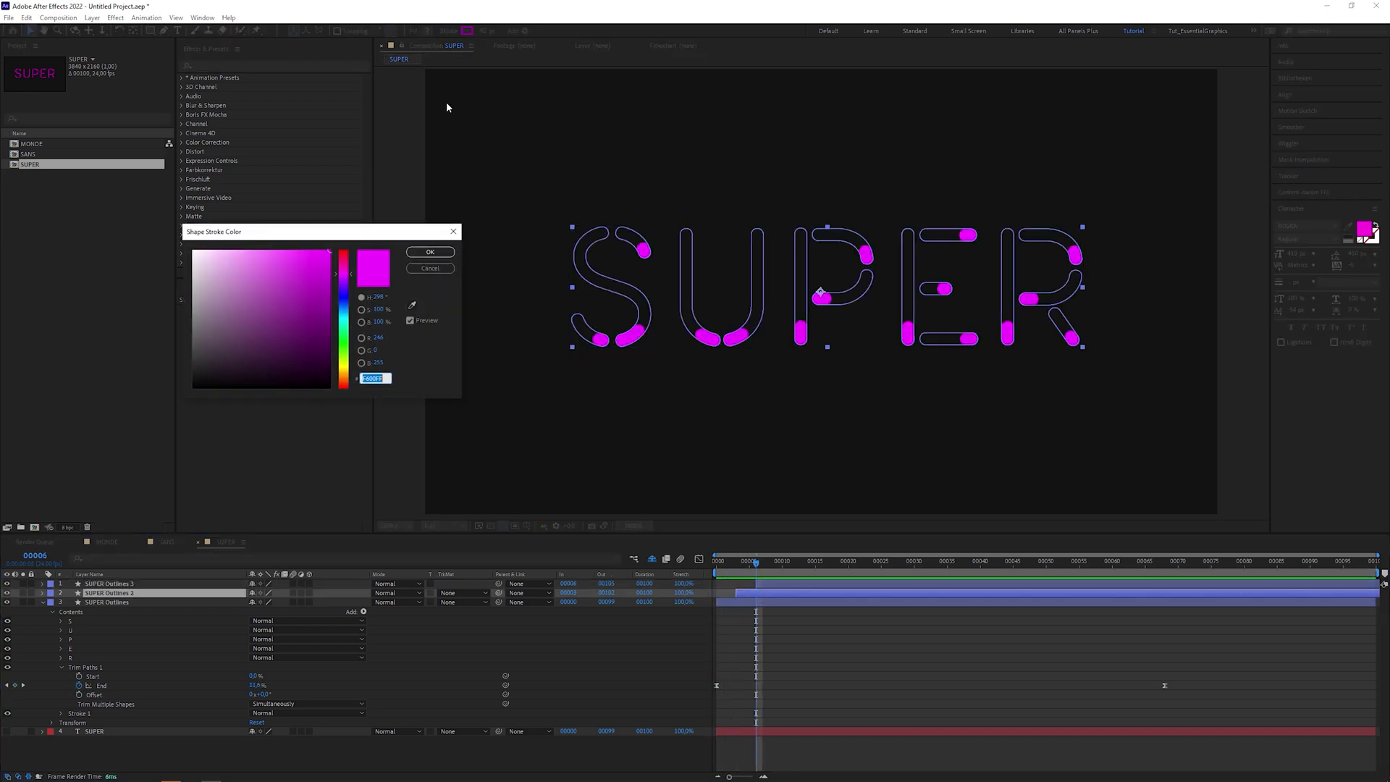
{"action": "left_click", "coordinate": [347, 306]}
{"action": "left_click_drag", "start_coordinate": [348, 309], "coordinate": [347, 318]}
{"action": "left_click", "coordinate": [431, 252]}
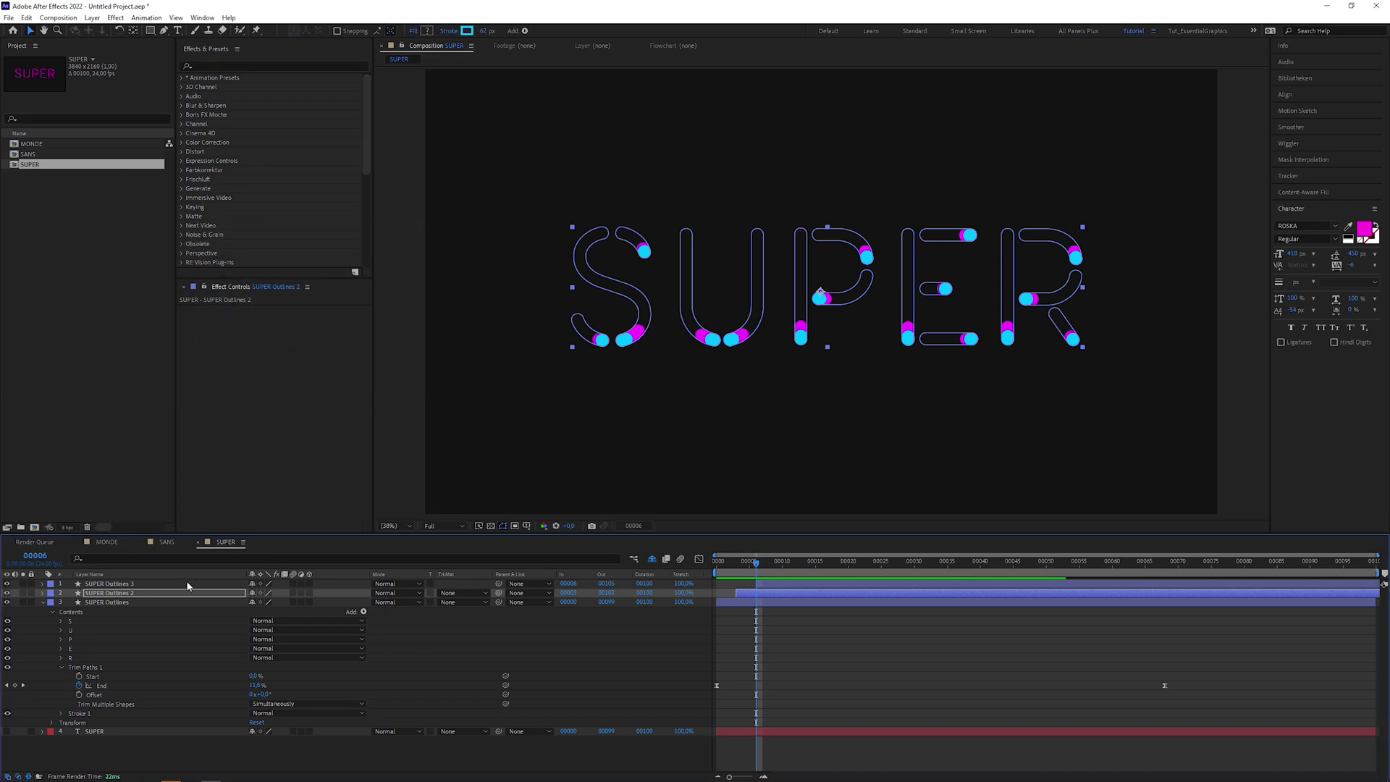
Change the stroke colour of the original SUPER Outlines layer to bright green and preview the animation.
{"action": "key", "text": "ctrl+Down"}
{"action": "left_click", "coordinate": [466, 30]}
{"action": "left_click", "coordinate": [343, 352]}
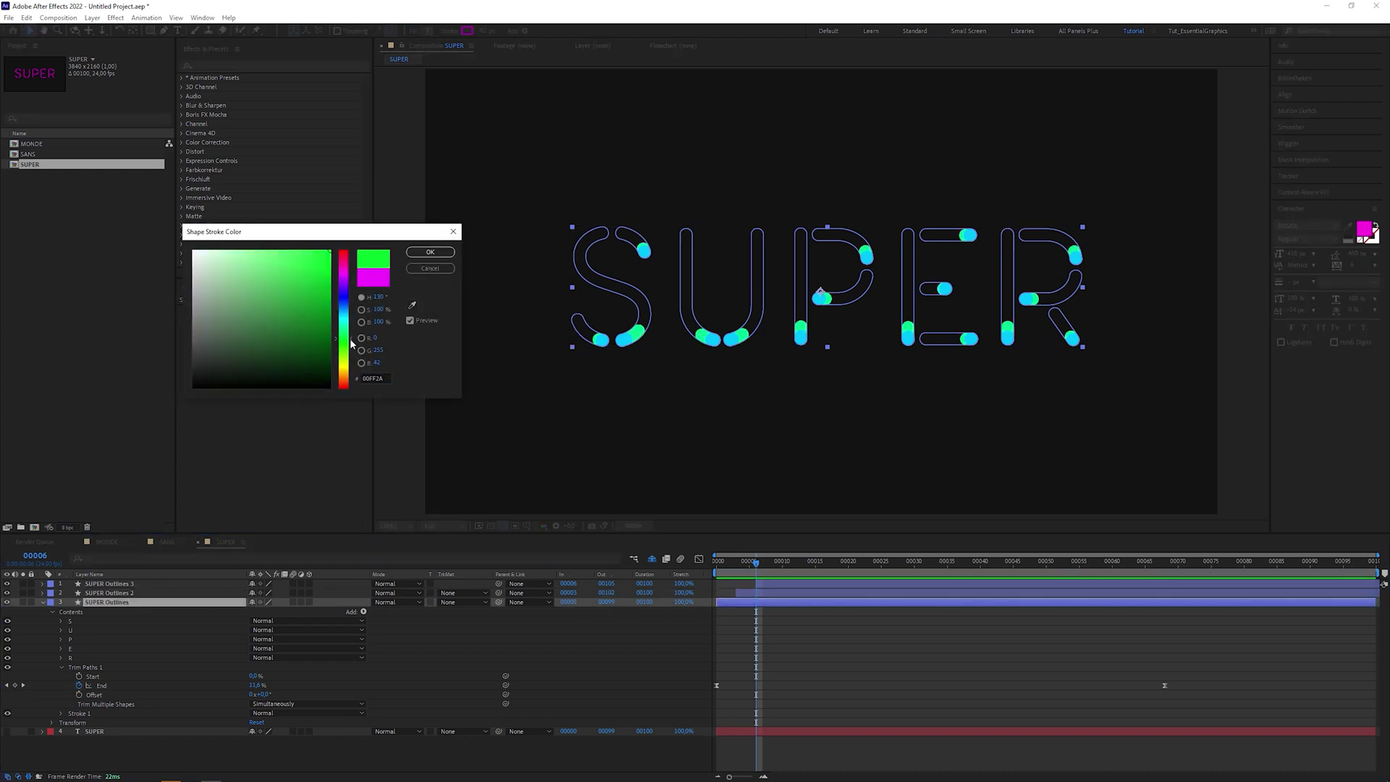
{"action": "left_click", "coordinate": [430, 253]}
{"action": "key", "text": "space"}
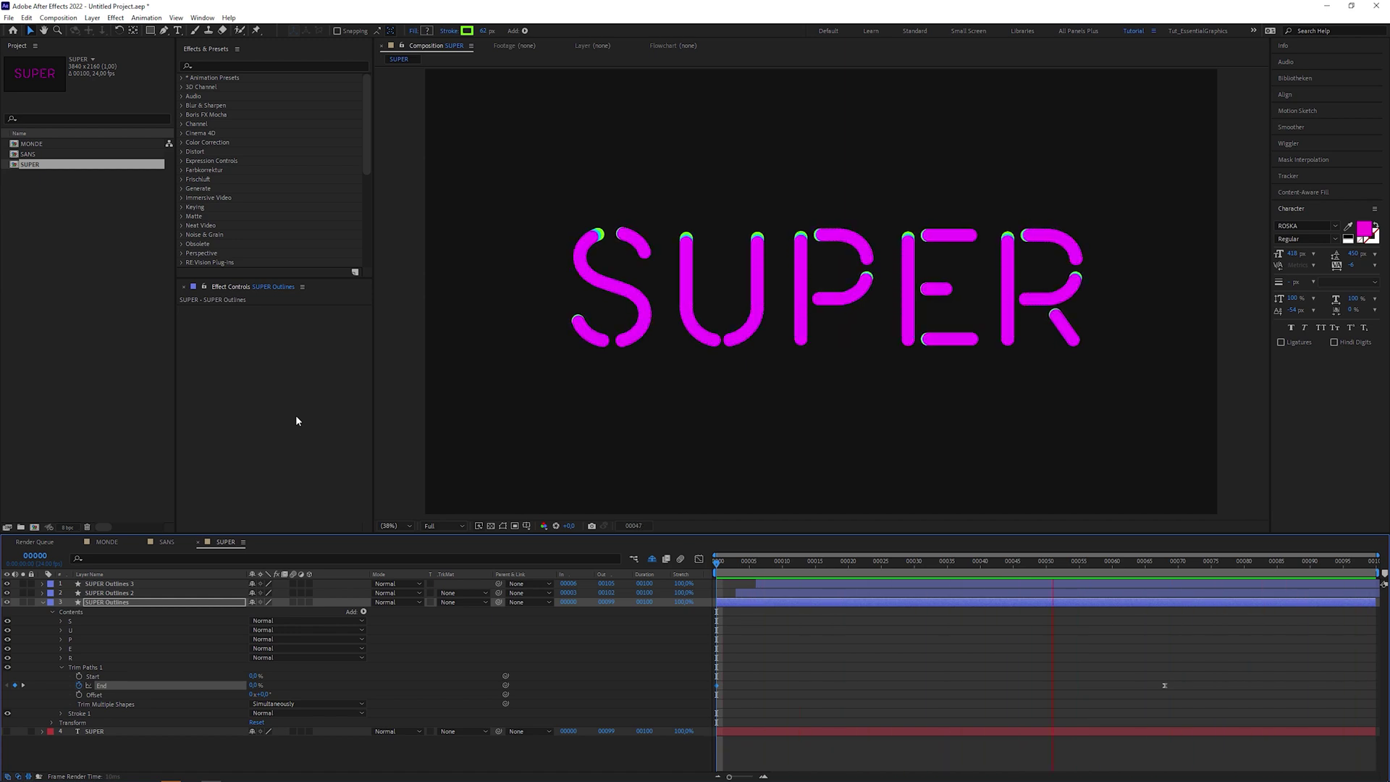
{"action": "key", "text": "space"}
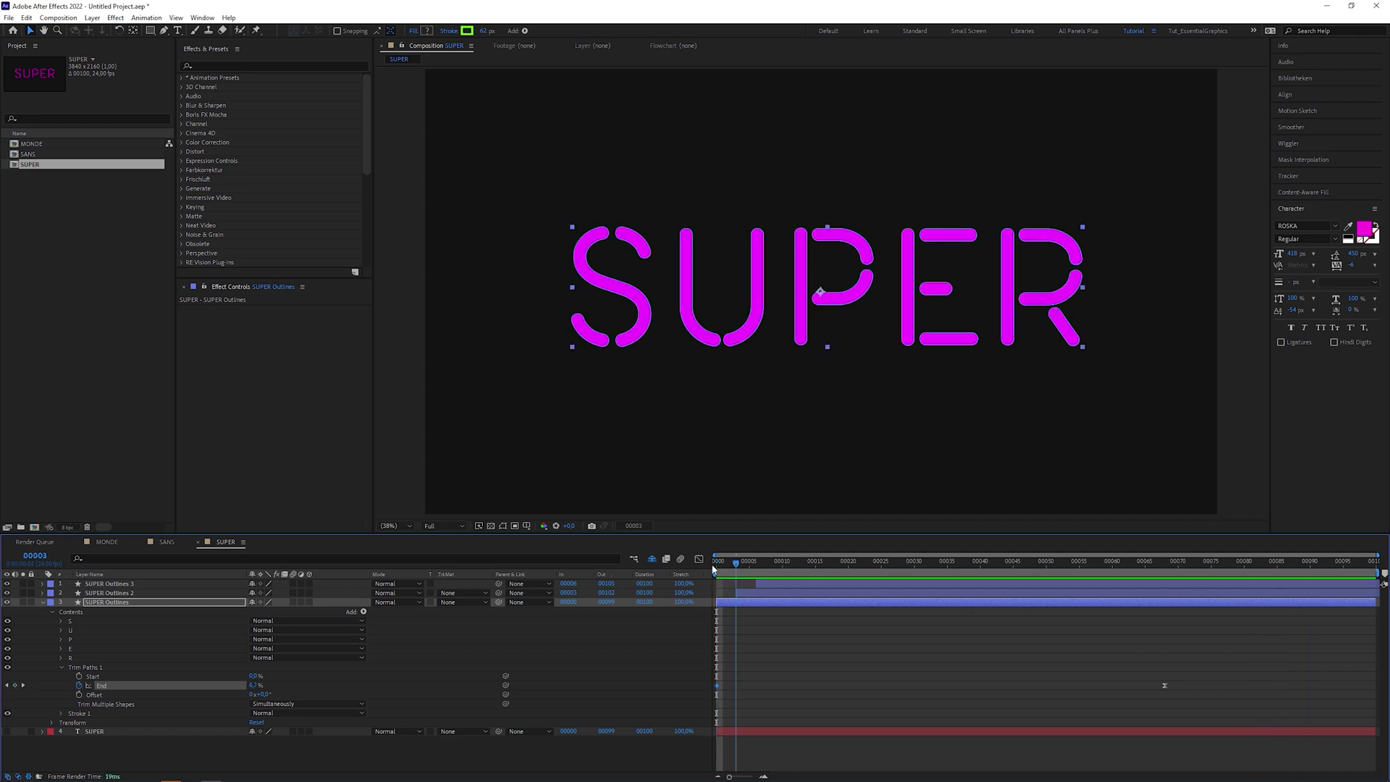
Open the MONDE composition, show its MONO Outlines layer and hide the MONO text layer.
{"action": "double_click", "coordinate": [16, 145]}
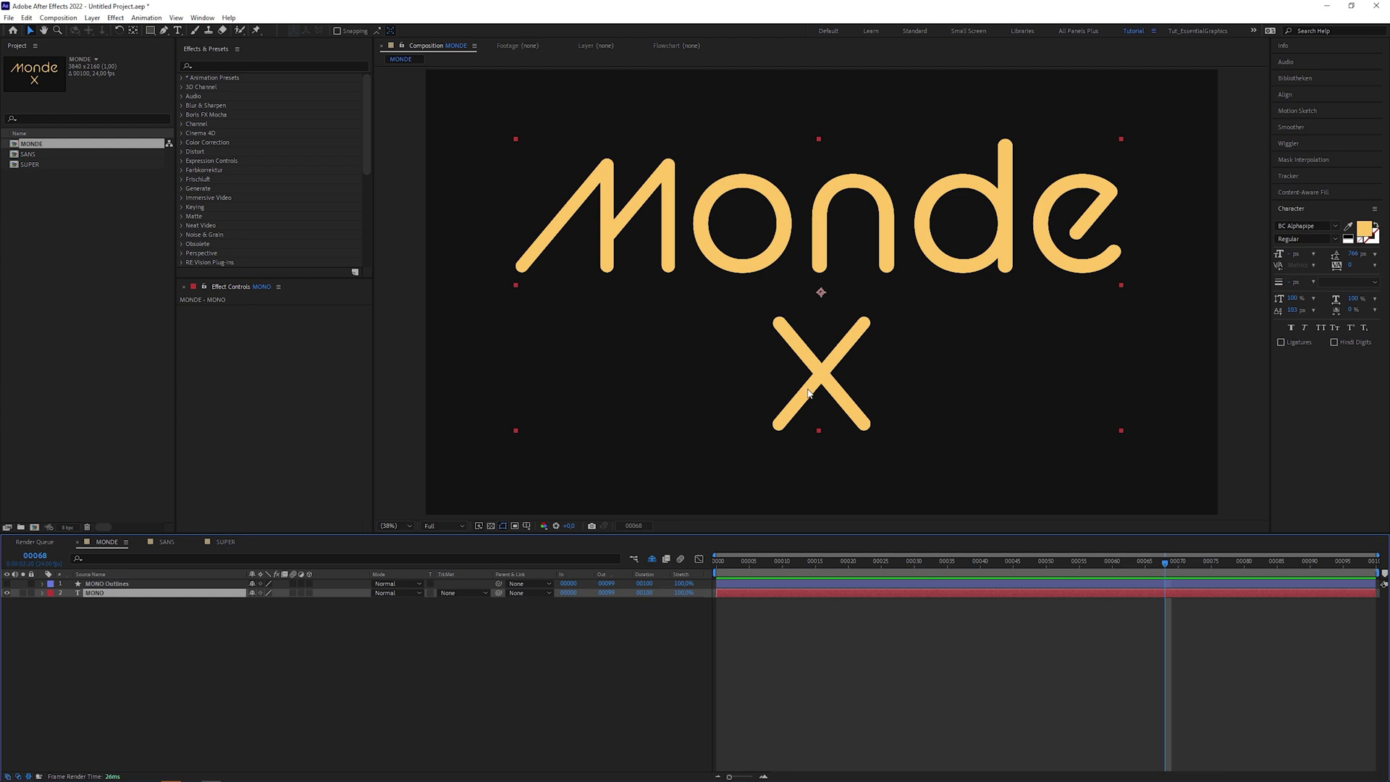
{"action": "left_click", "coordinate": [178, 583]}
{"action": "left_click", "coordinate": [6, 584]}
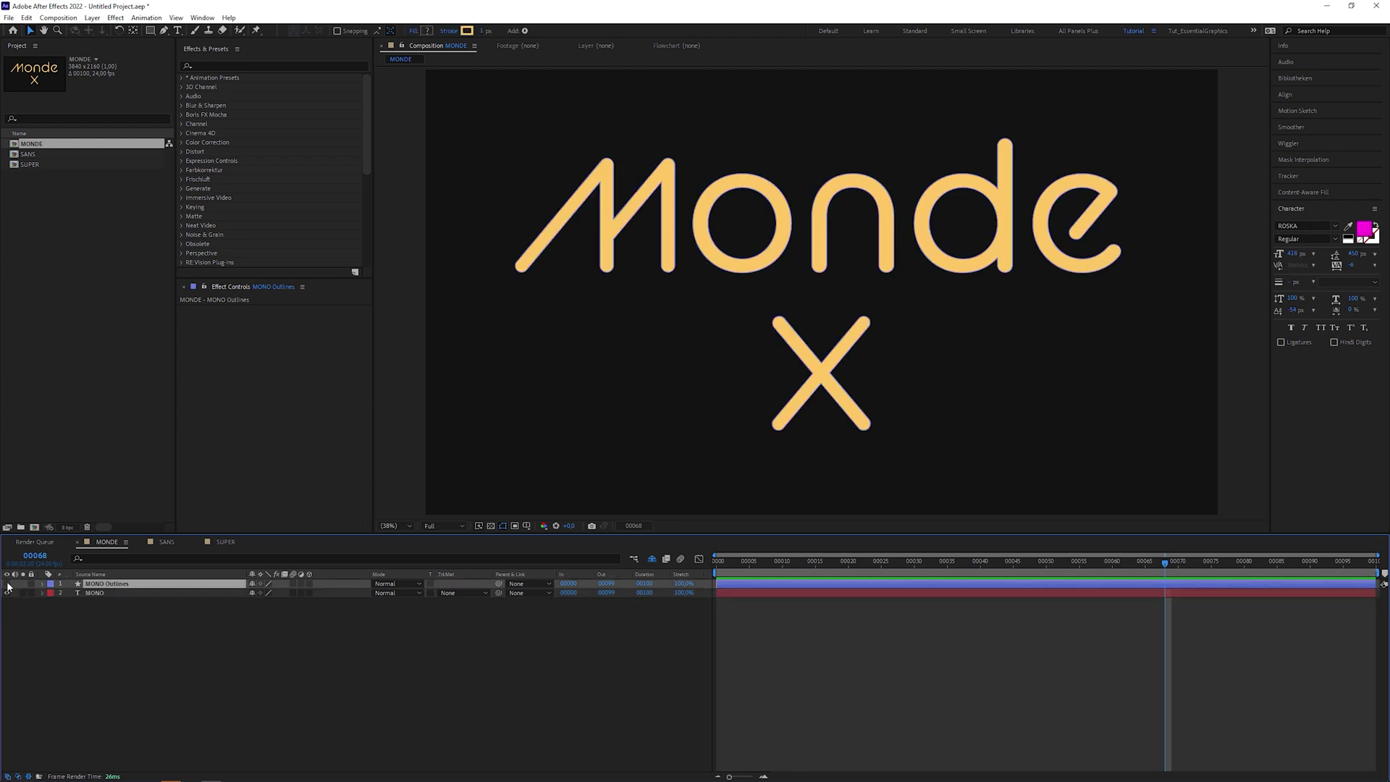
{"action": "left_click", "coordinate": [7, 593]}
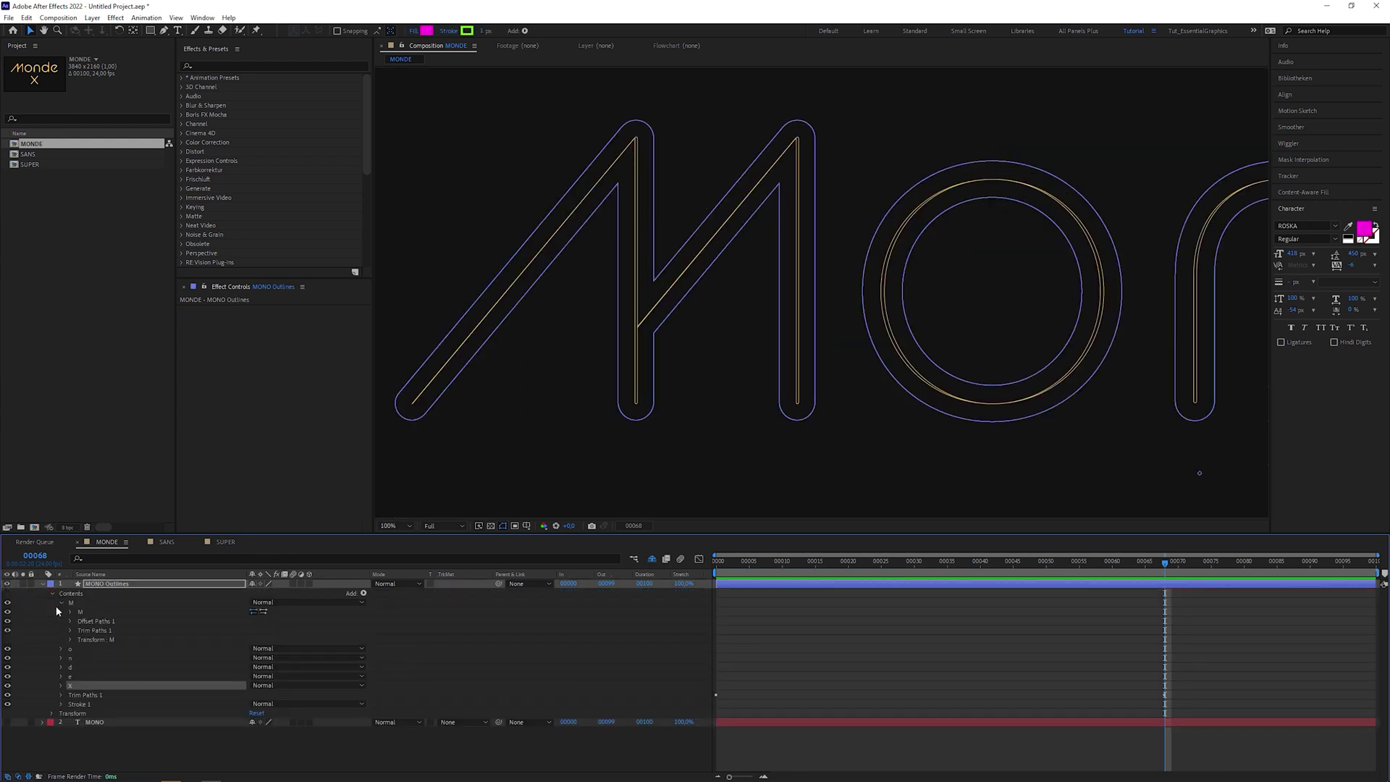
Examine which Offset Paths, Merge Paths and Trim Paths the M, o and d groups of MONO Outlines contain.
{"action": "left_click", "coordinate": [119, 621]}
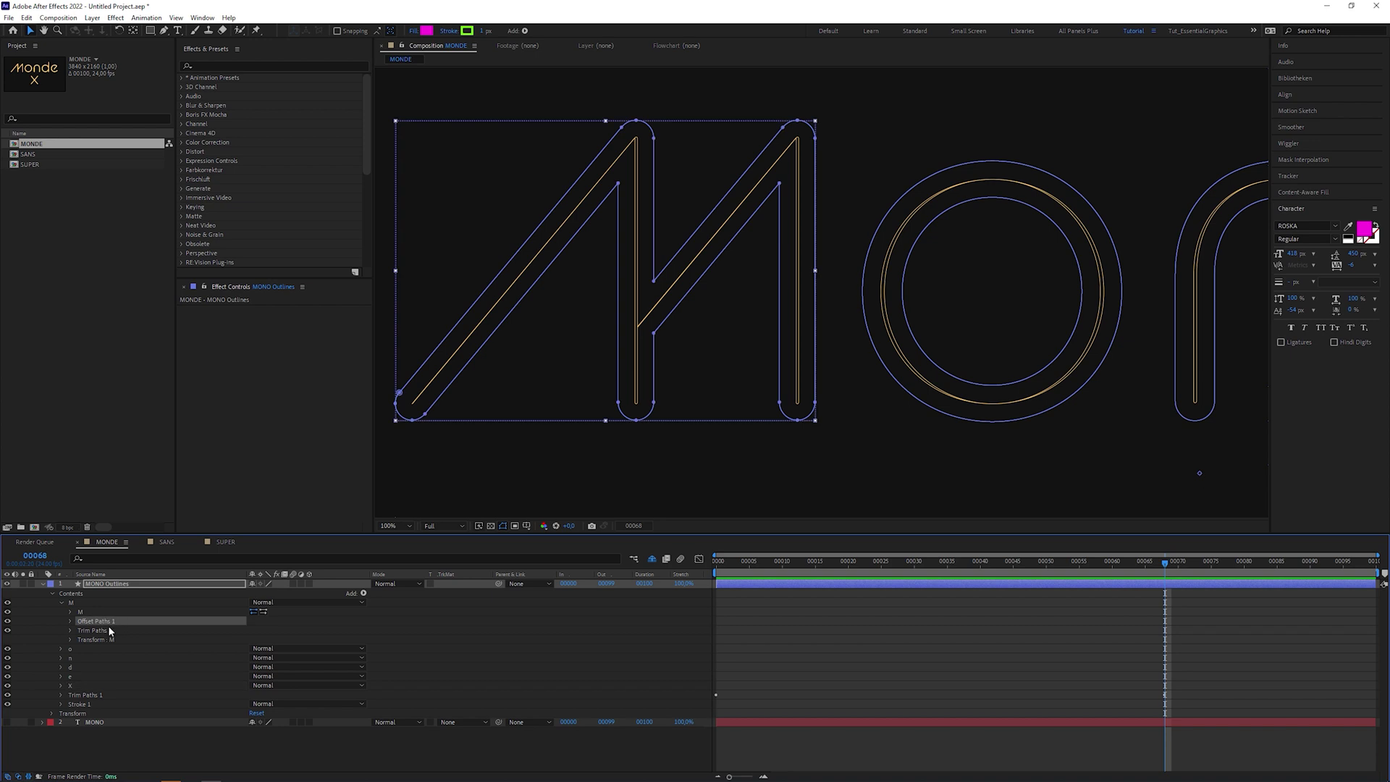
{"action": "left_click", "coordinate": [61, 649]}
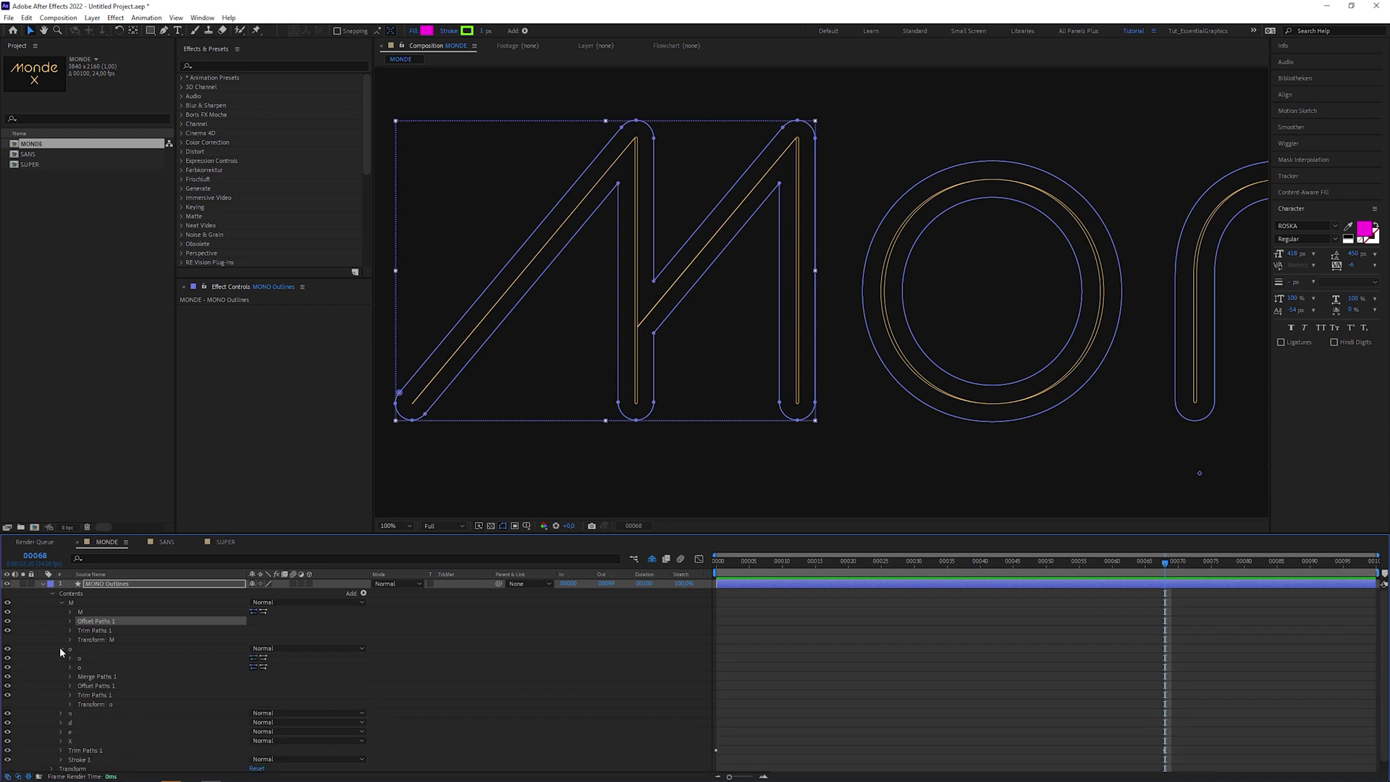
{"action": "left_click", "coordinate": [110, 677]}
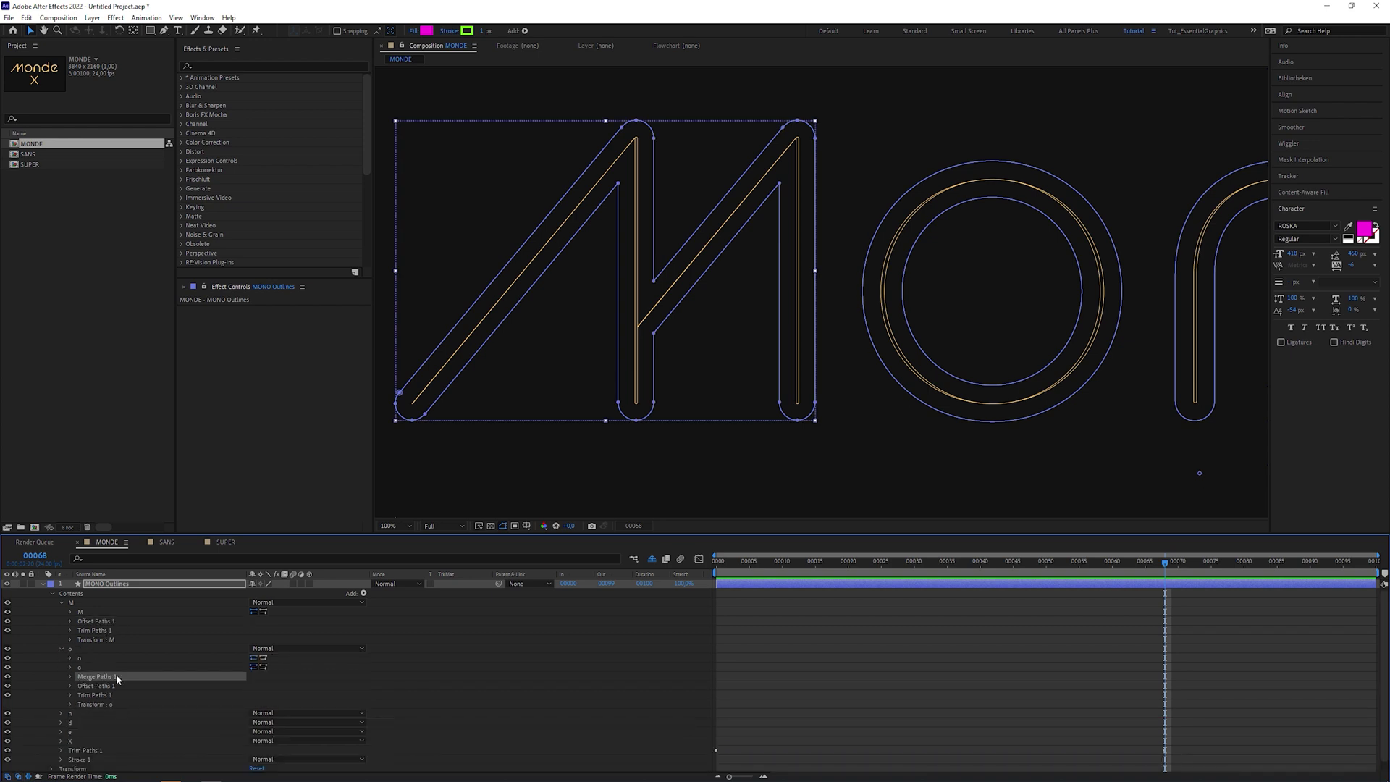
{"action": "left_click", "coordinate": [61, 648]}
{"action": "left_click", "coordinate": [61, 667]}
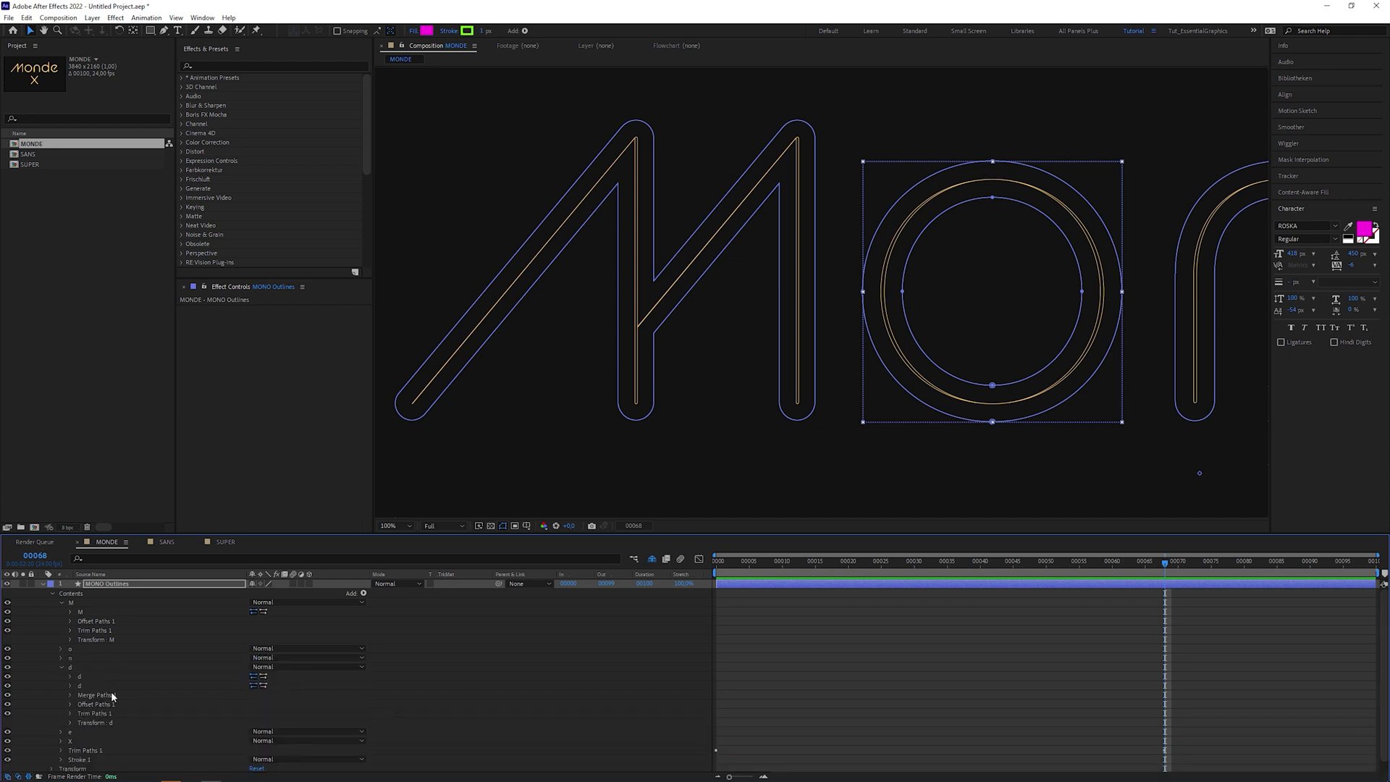
{"action": "left_click", "coordinate": [108, 695]}
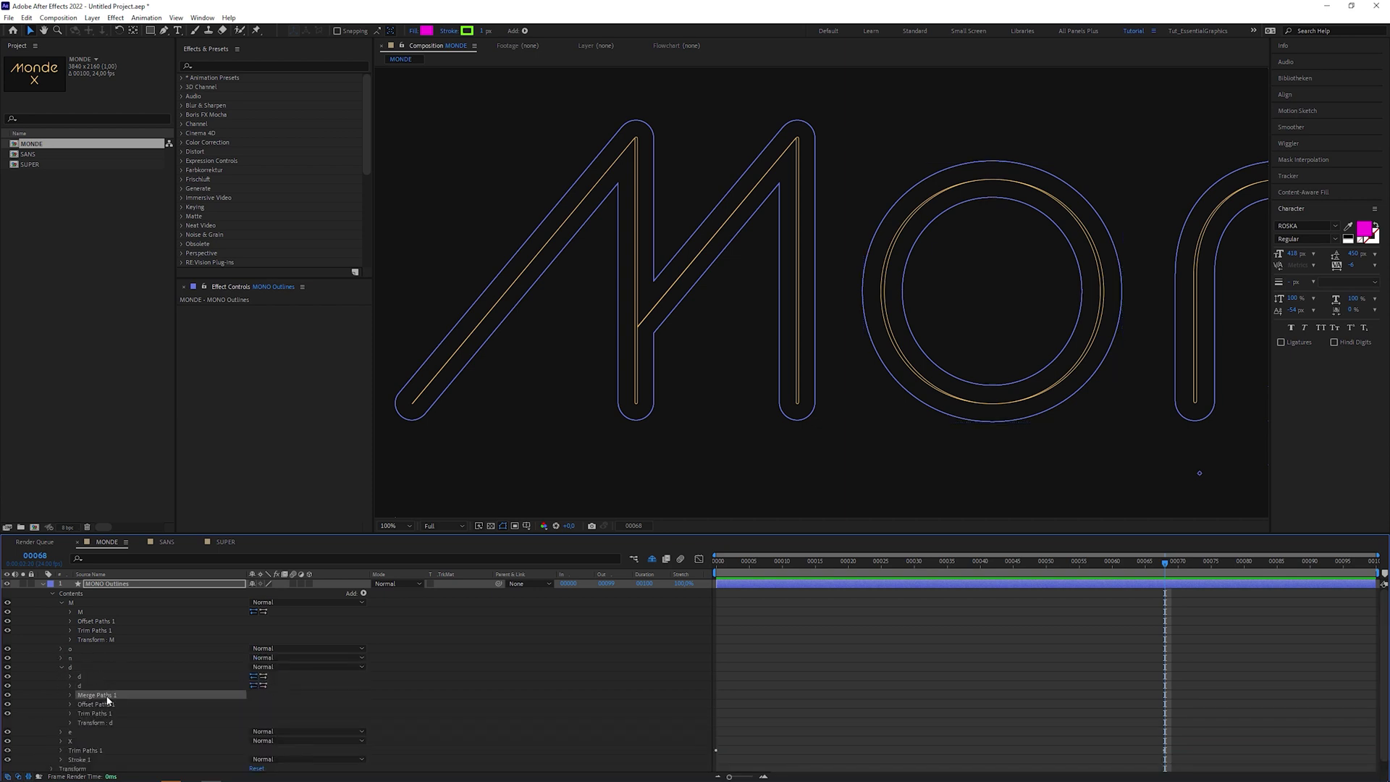
{"action": "left_click", "coordinate": [61, 667]}
Inspect the M's offset centre lines up close where the diagonal meets the middle stem.
{"action": "scroll", "coordinate": [630, 275], "scroll_direction": "up", "scroll_amount": 1}
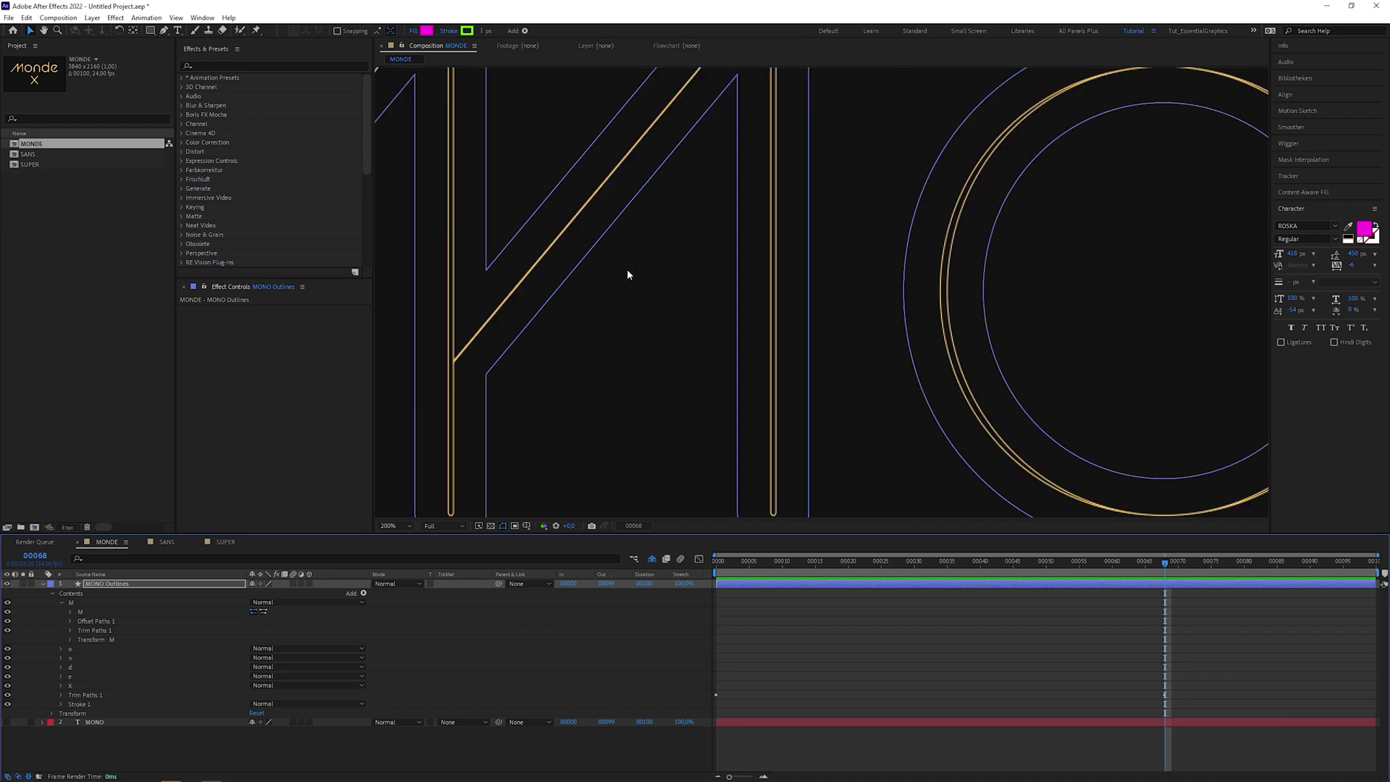
{"action": "key", "text": "h"}
{"action": "mouse_move", "coordinate": [534, 310]}
{"action": "left_mouse_down"}
{"action": "mouse_move", "coordinate": [819, 290]}
{"action": "mouse_move", "coordinate": [825, 276]}
{"action": "left_mouse_up"}
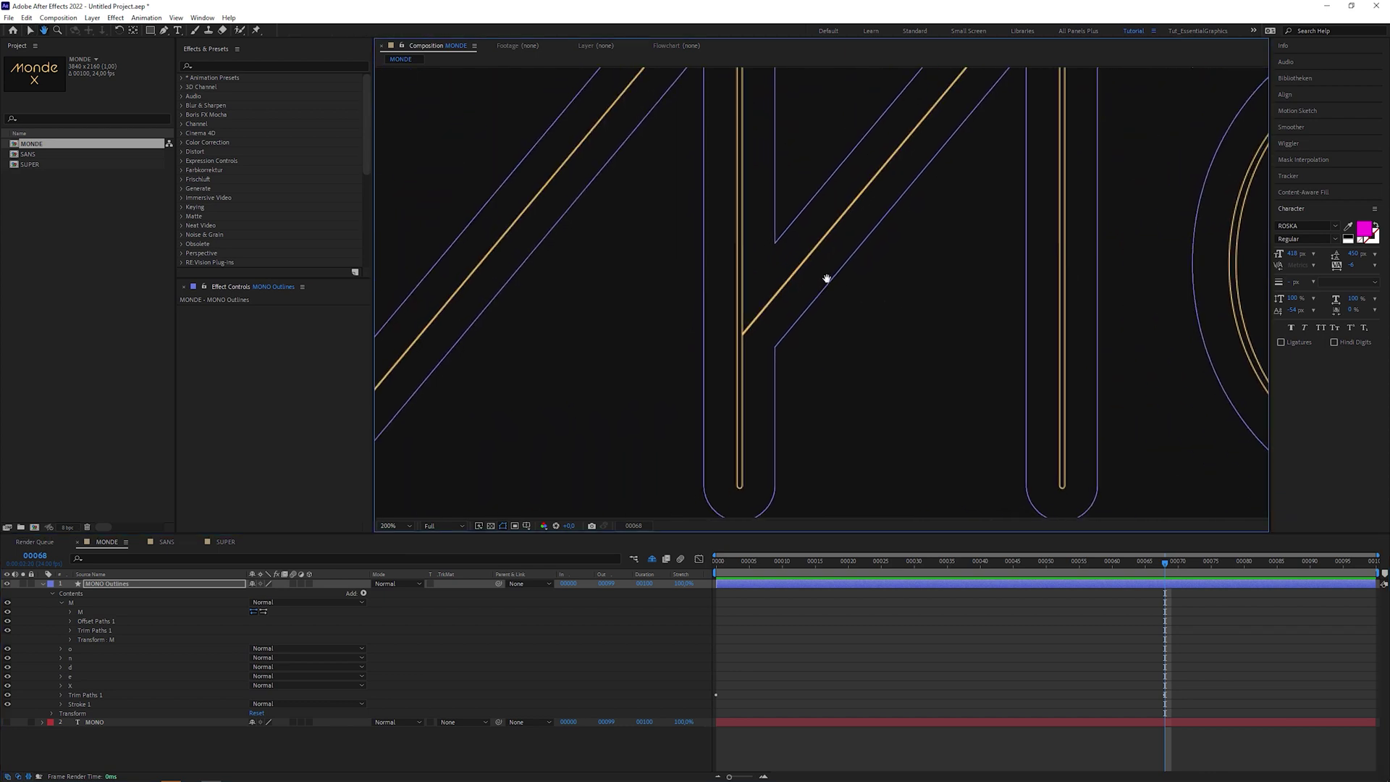
{"action": "key", "text": "v"}
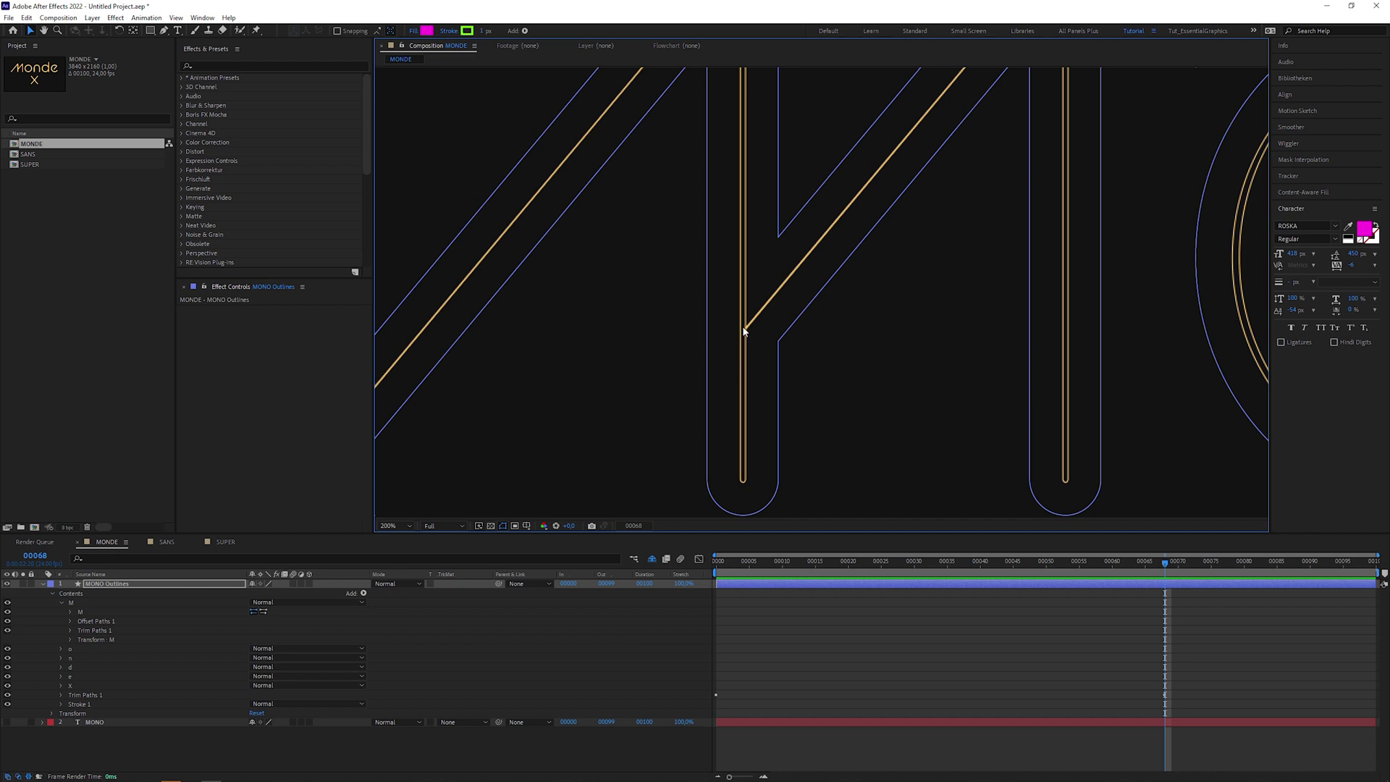
{"action": "key", "text": "comma"}
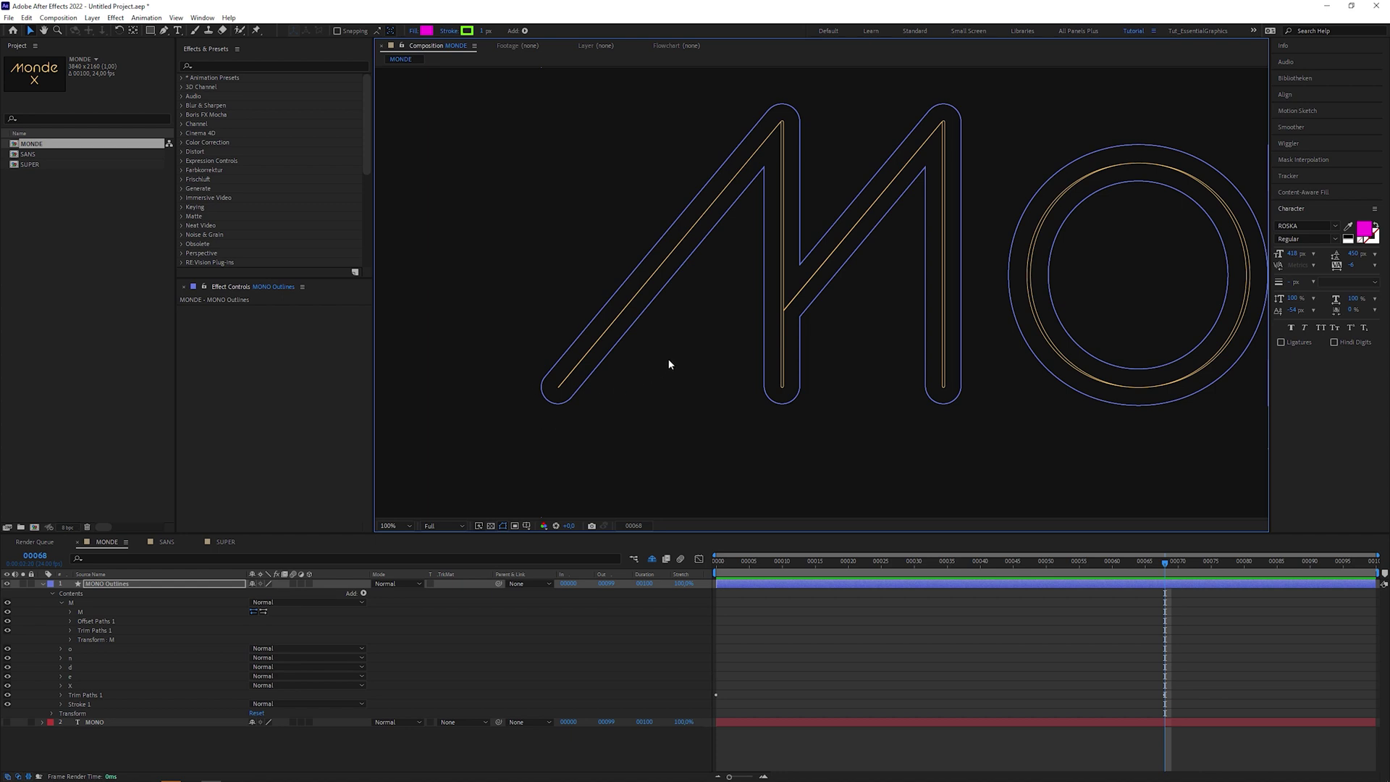
{"action": "left_click_drag", "start_coordinate": [673, 355], "coordinate": [676, 367]}
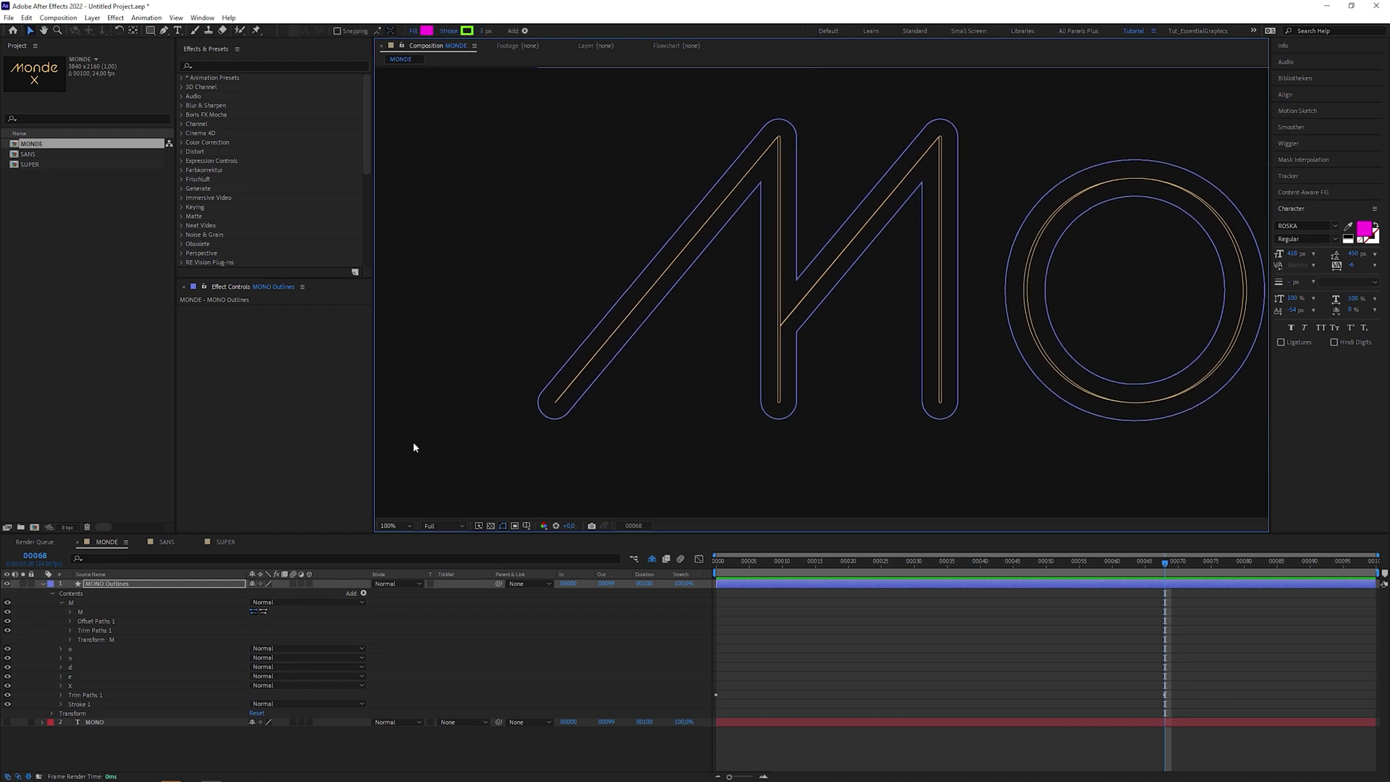
Set the End of the M group's Trim Paths to 45%.
{"action": "left_click", "coordinate": [71, 630]}
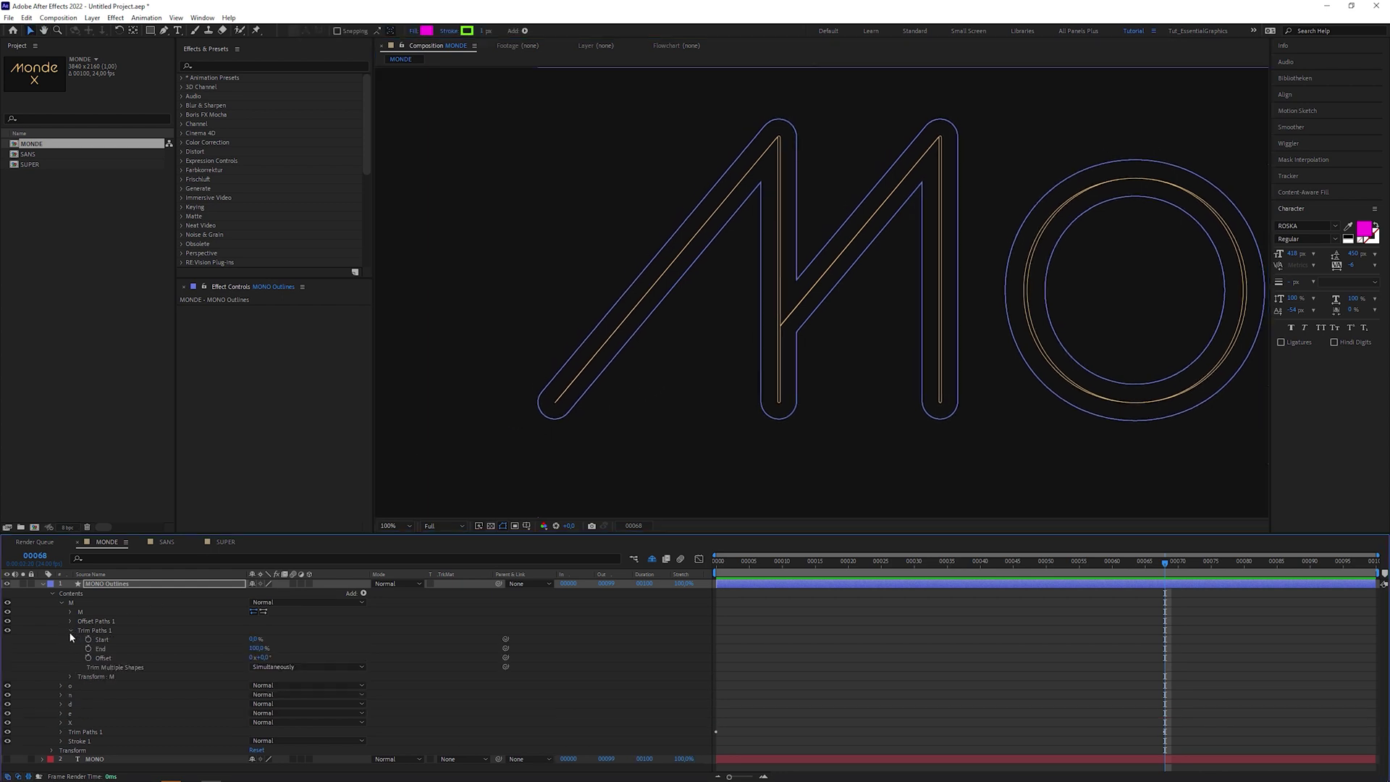
{"action": "left_click", "coordinate": [254, 648]}
{"action": "left_click_drag", "start_coordinate": [244, 645], "coordinate": [223, 658]}
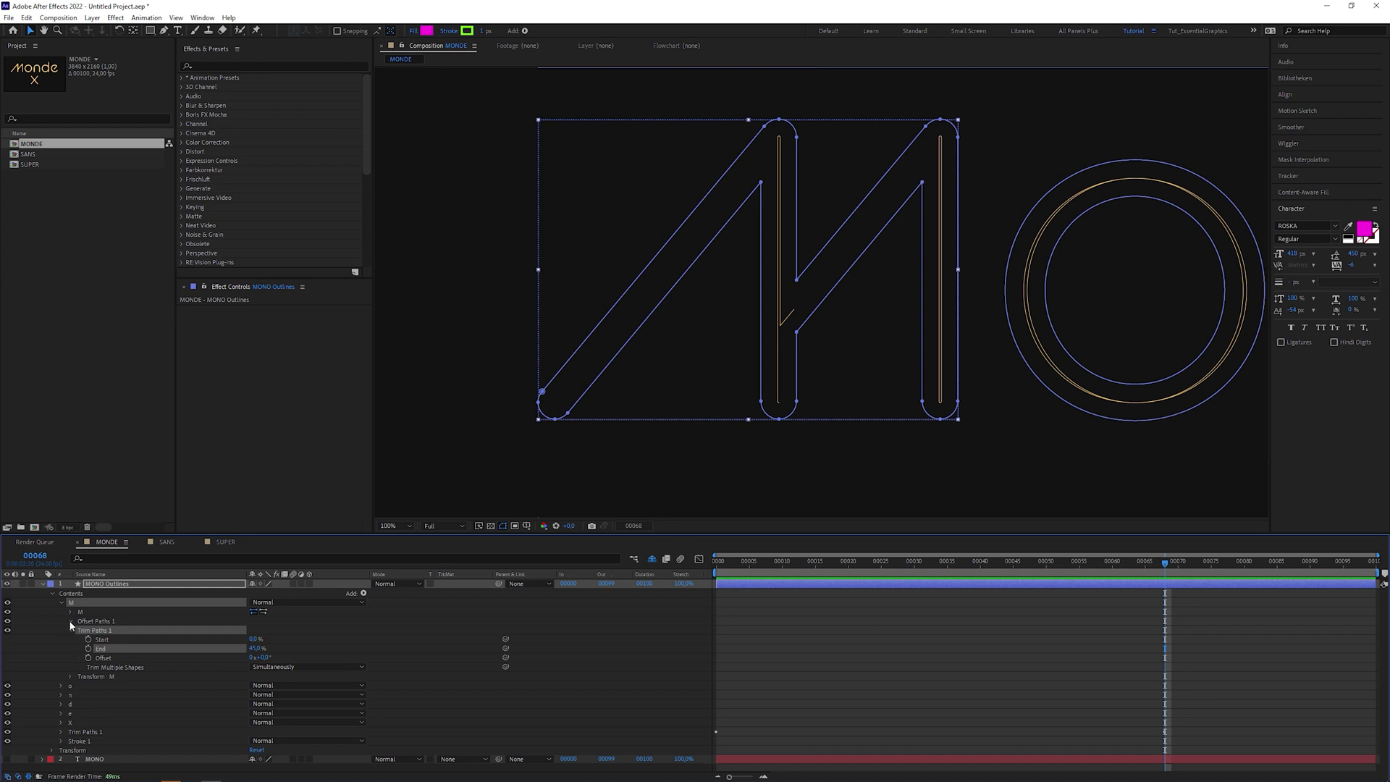
Set the Amount of the M group's Offset Paths to -30,4.
{"action": "left_click", "coordinate": [70, 622]}
{"action": "left_click", "coordinate": [258, 630]}
{"action": "type", "text": "-30,4"}
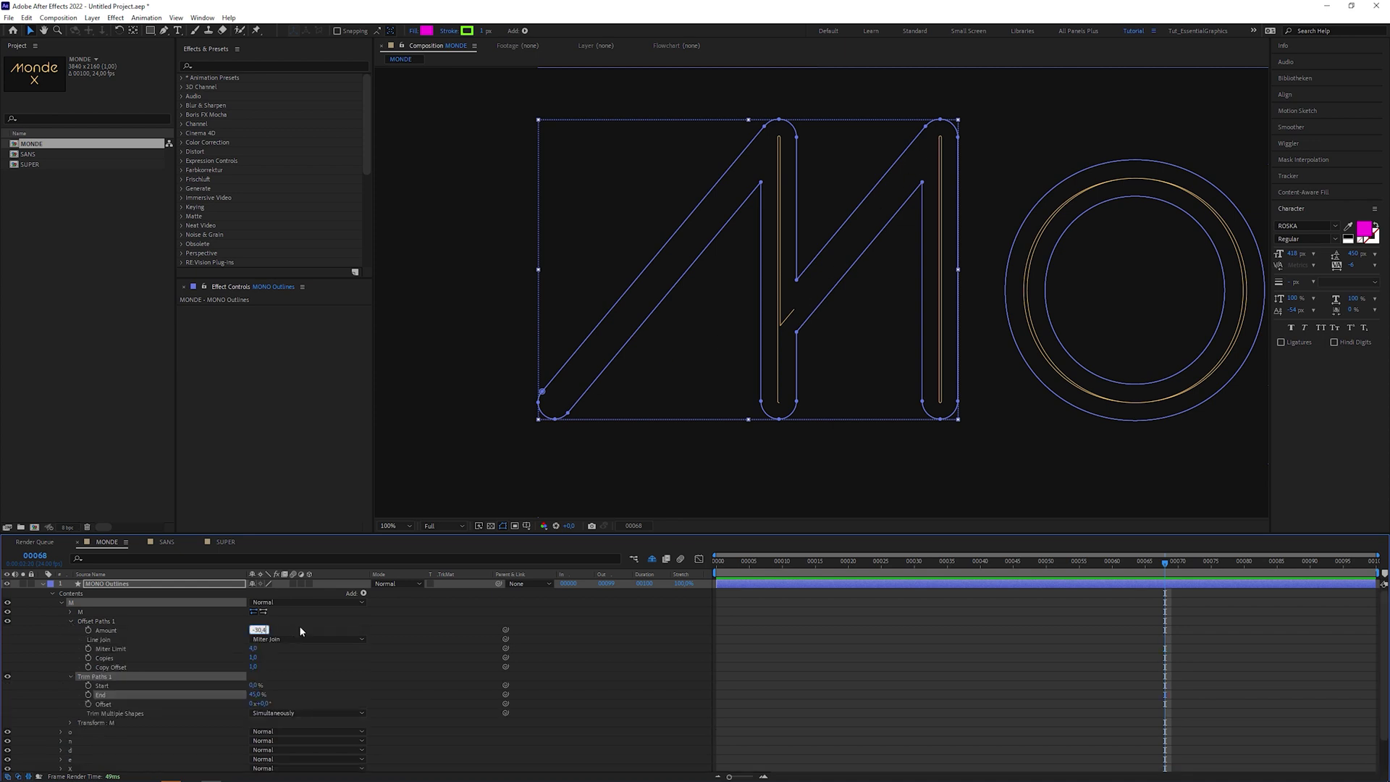
{"action": "key", "text": "Return"}
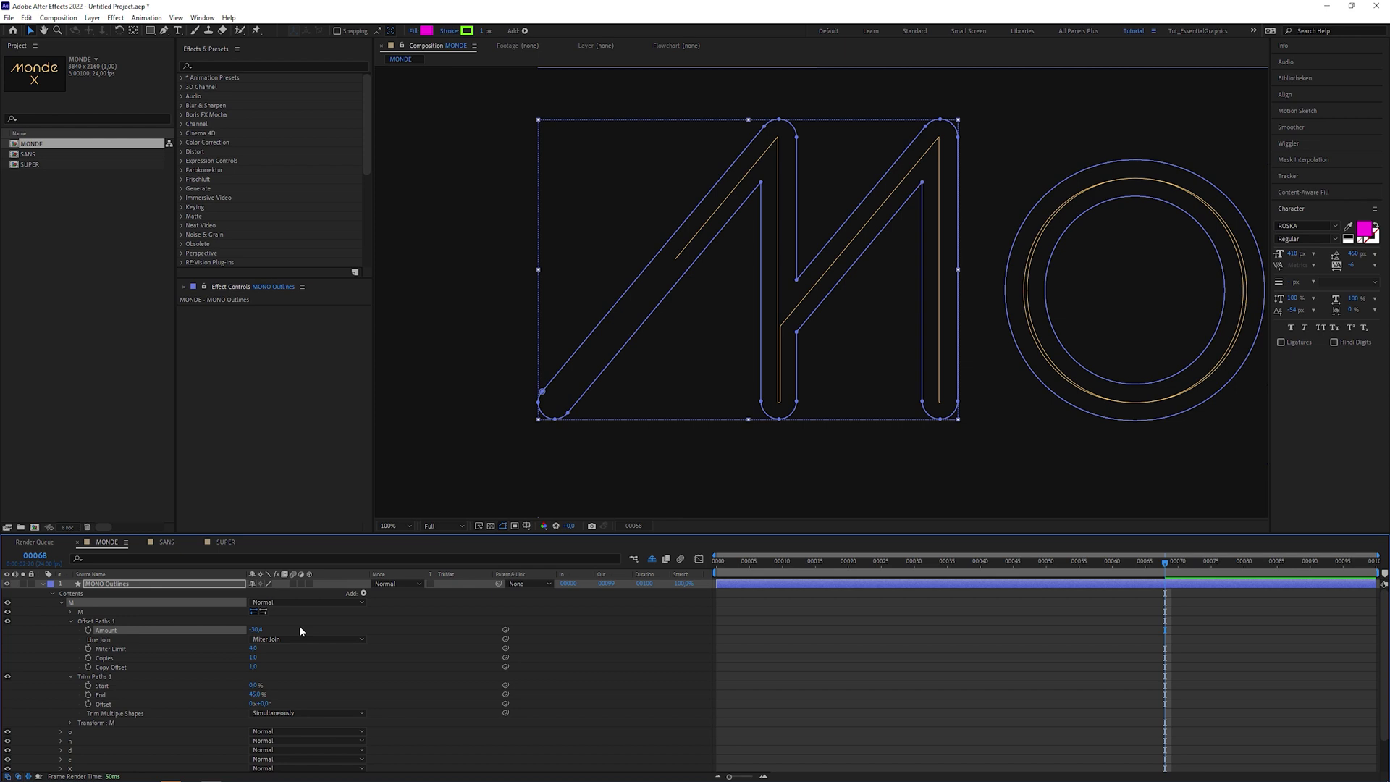
Extend the End of the M group's Trim Paths to about 53,3%, so the line reaches the foot of the long diagonal.
{"action": "left_click_drag", "start_coordinate": [255, 695], "coordinate": [265, 694]}
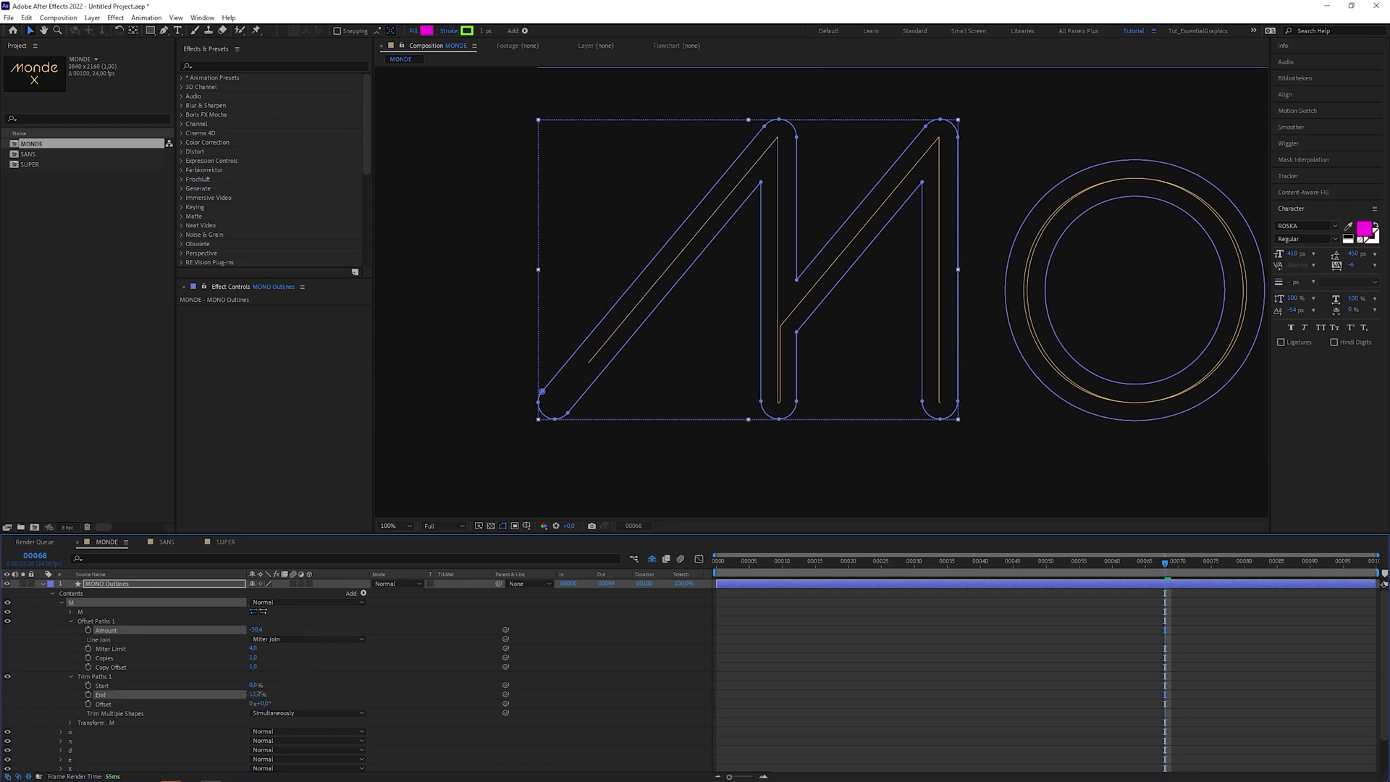
{"action": "left_click", "coordinate": [260, 695]}
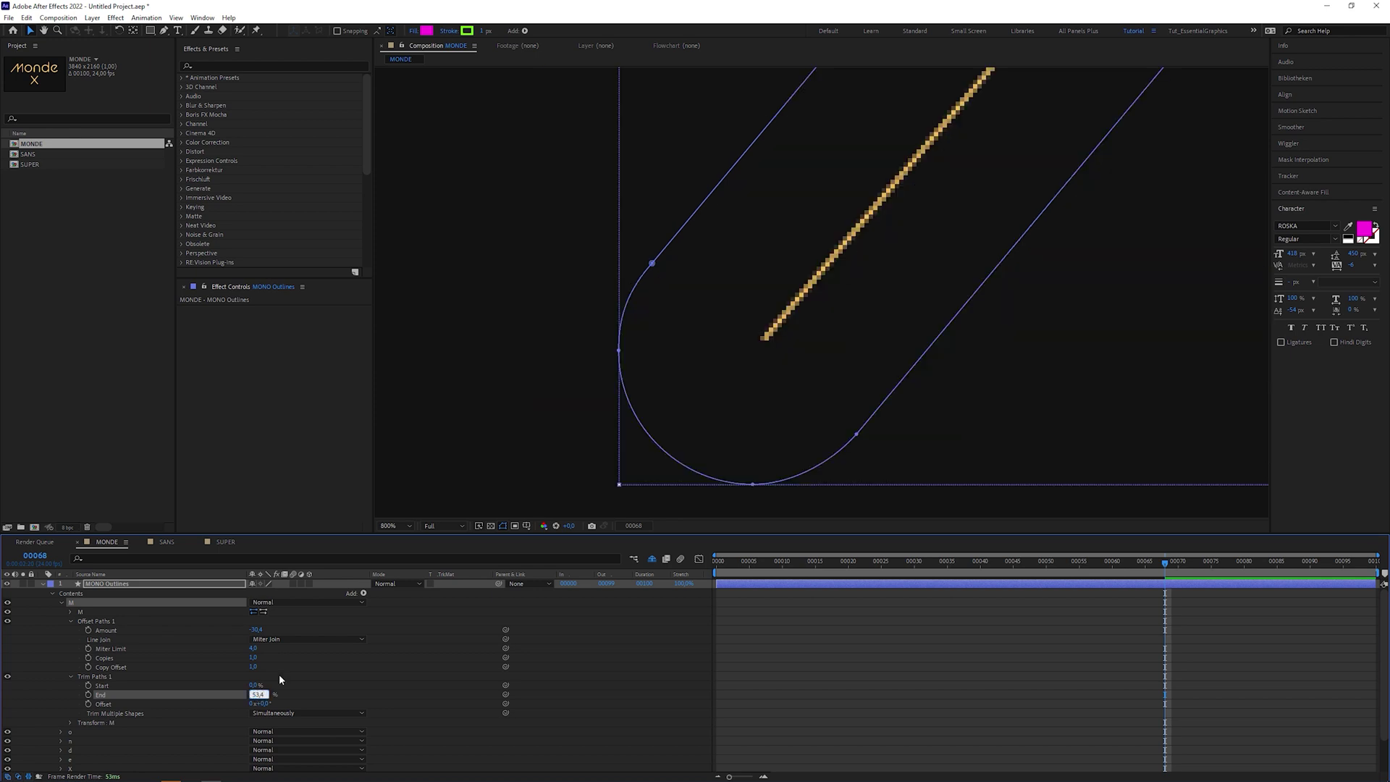
{"action": "key", "text": "Return"}
{"action": "key", "text": "ctrl+z"}
{"action": "scroll", "coordinate": [639, 424], "scroll_direction": "down", "scroll_amount": 3}
Set the Start of the M group's Trim Paths to 0,1% to trim the hook at the foot of its last stem.
{"action": "left_click_drag", "start_coordinate": [932, 358], "coordinate": [834, 353]}
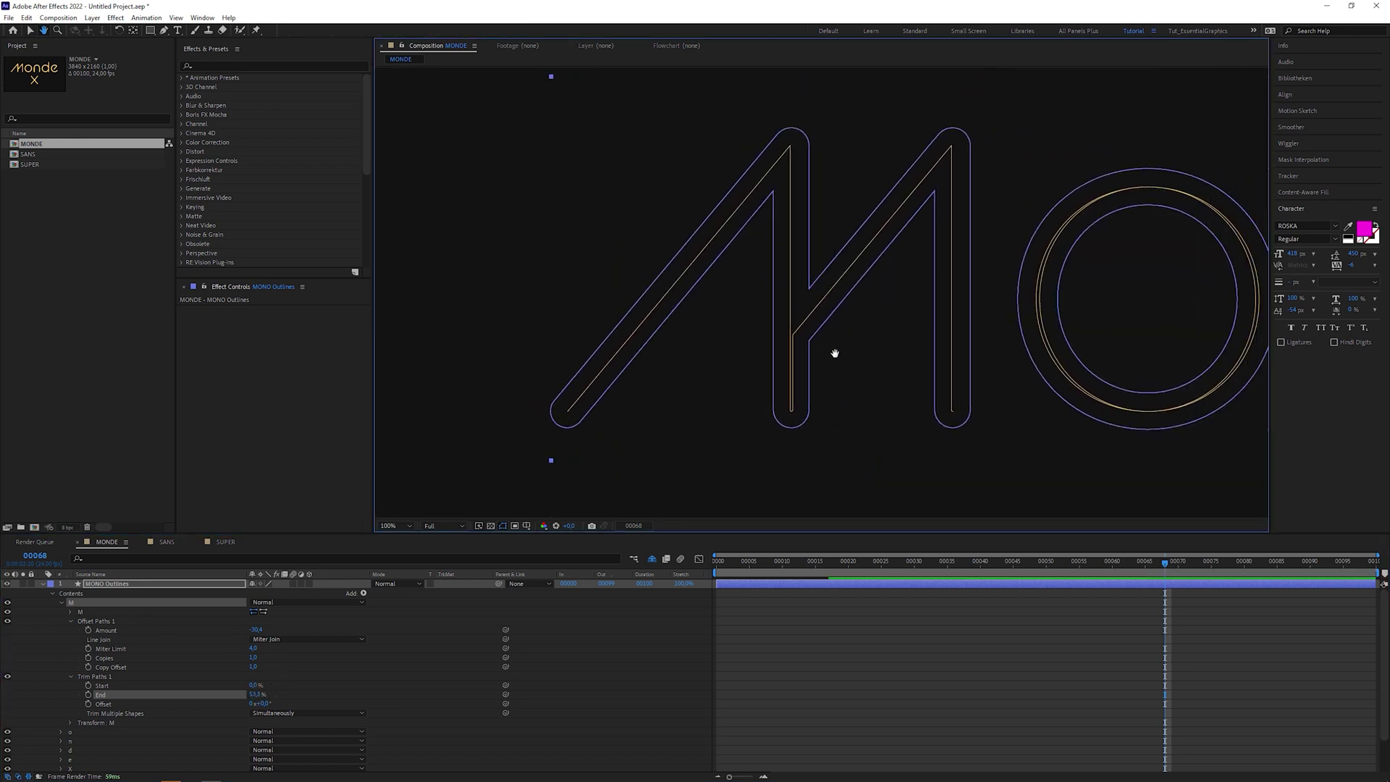
{"action": "scroll", "coordinate": [871, 294], "scroll_direction": "up", "scroll_amount": 5}
{"action": "key", "text": "v"}
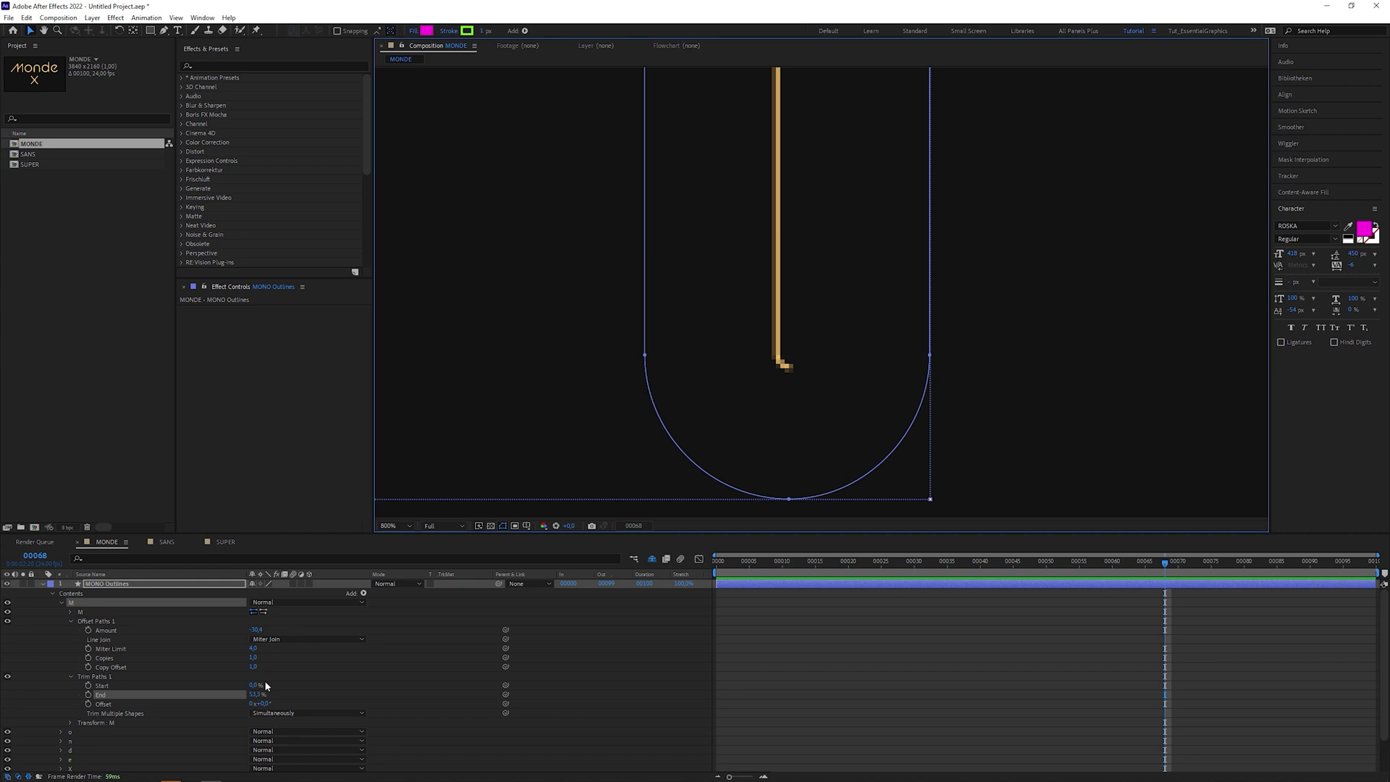
{"action": "left_click", "coordinate": [255, 685]}
{"action": "type", "text": "0,"}
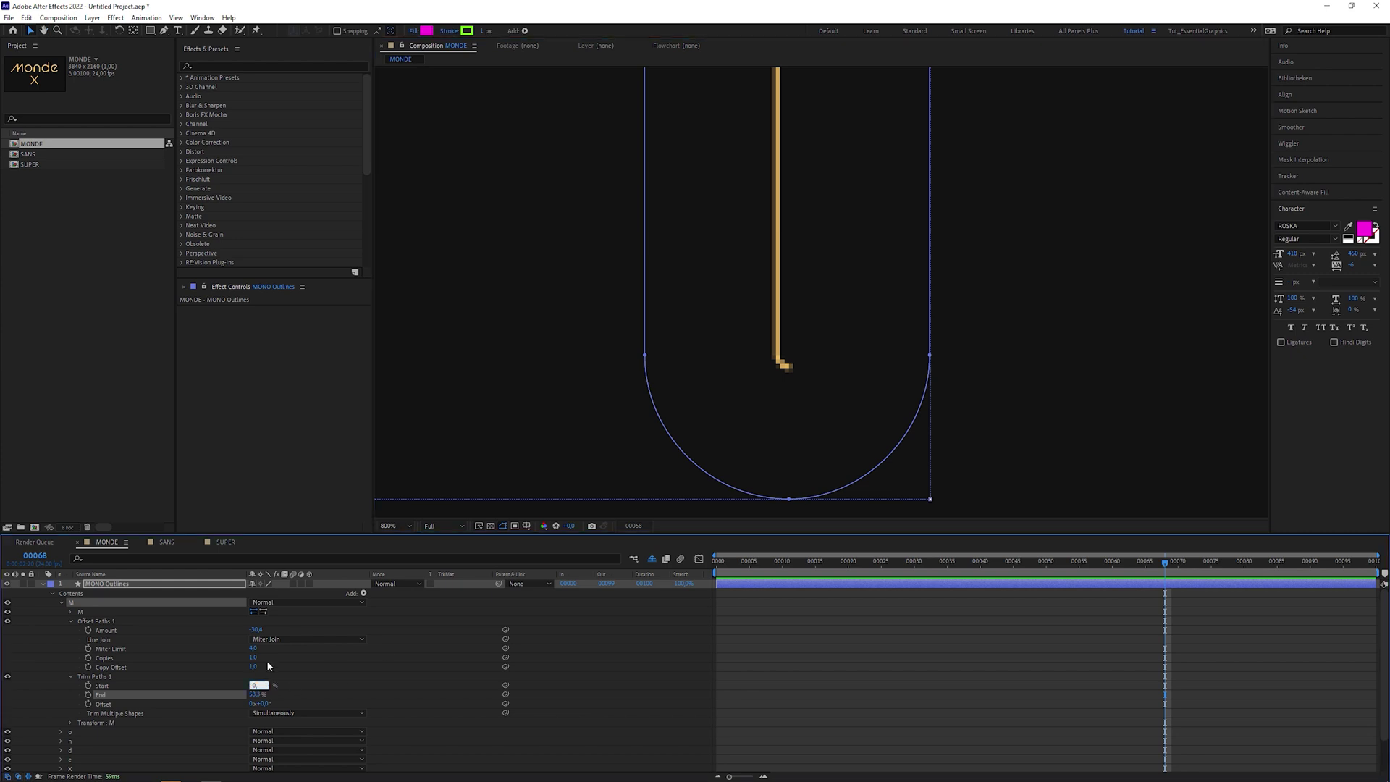
{"action": "type", "text": "1"}
{"action": "key", "text": "Return"}
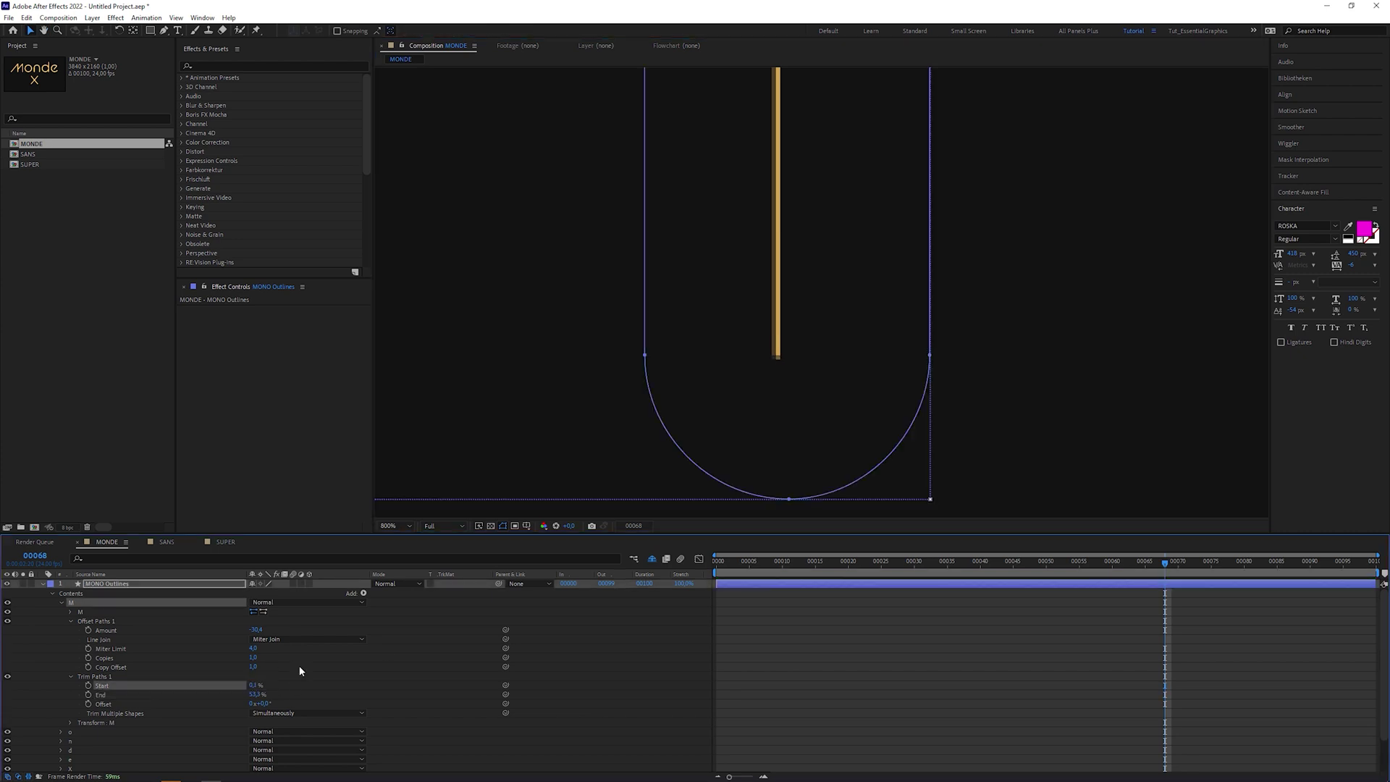
{"action": "scroll", "coordinate": [761, 378], "scroll_direction": "down", "scroll_amount": 8}
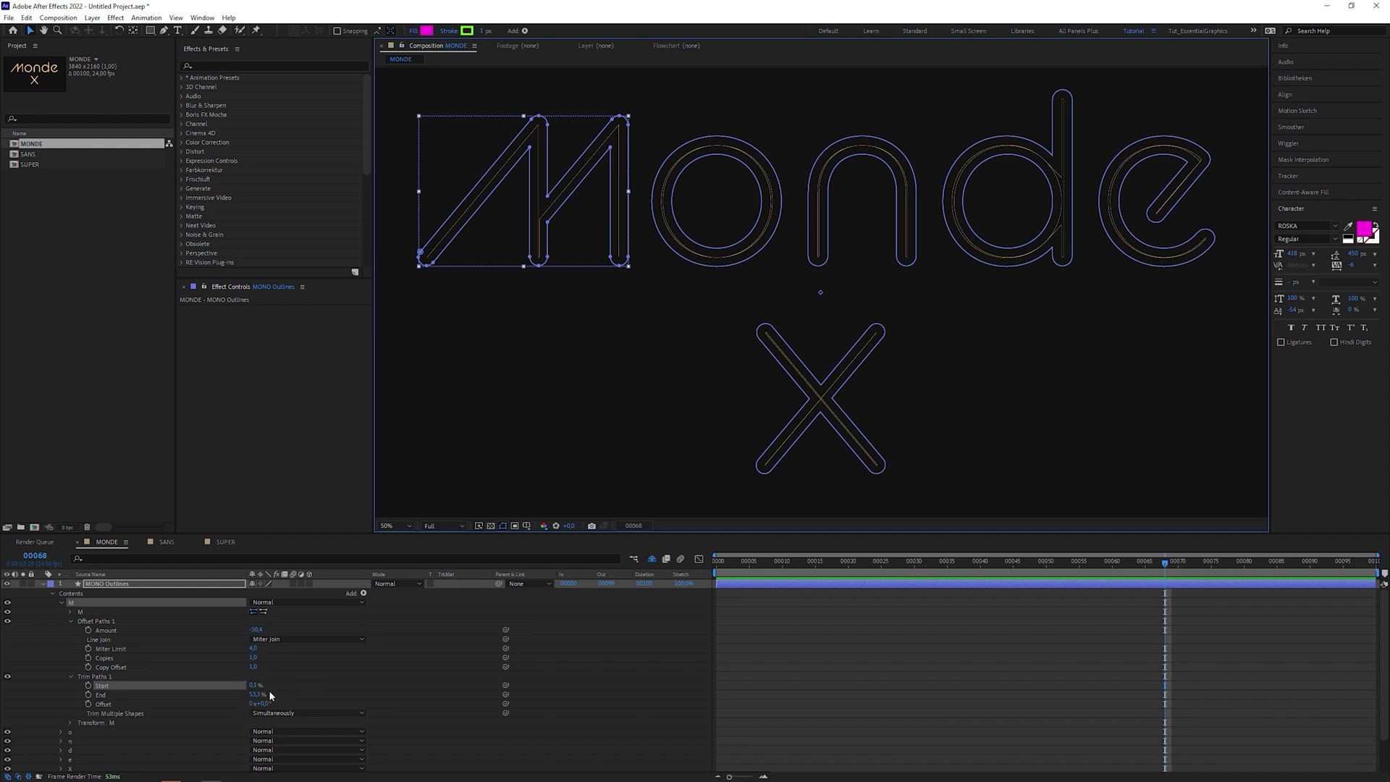
Set the Merge Paths mode of the o group in MONO Outlines to Add.
{"action": "scroll", "coordinate": [732, 211], "scroll_direction": "up", "scroll_amount": 1}
{"action": "key", "text": "space"}
{"action": "left_click_drag", "start_coordinate": [732, 210], "coordinate": [968, 403]}
{"action": "key", "text": "v"}
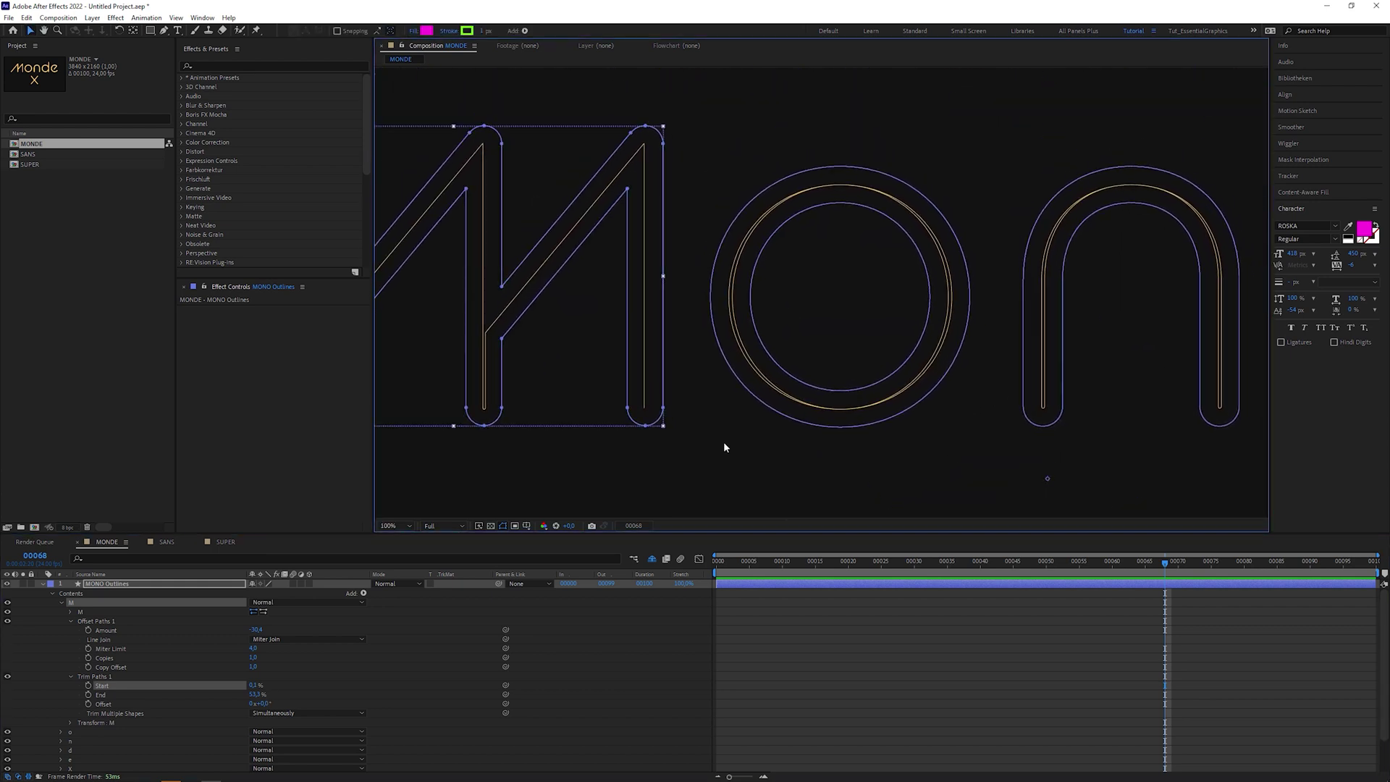
{"action": "left_click", "coordinate": [60, 602]}
{"action": "left_click", "coordinate": [61, 612]}
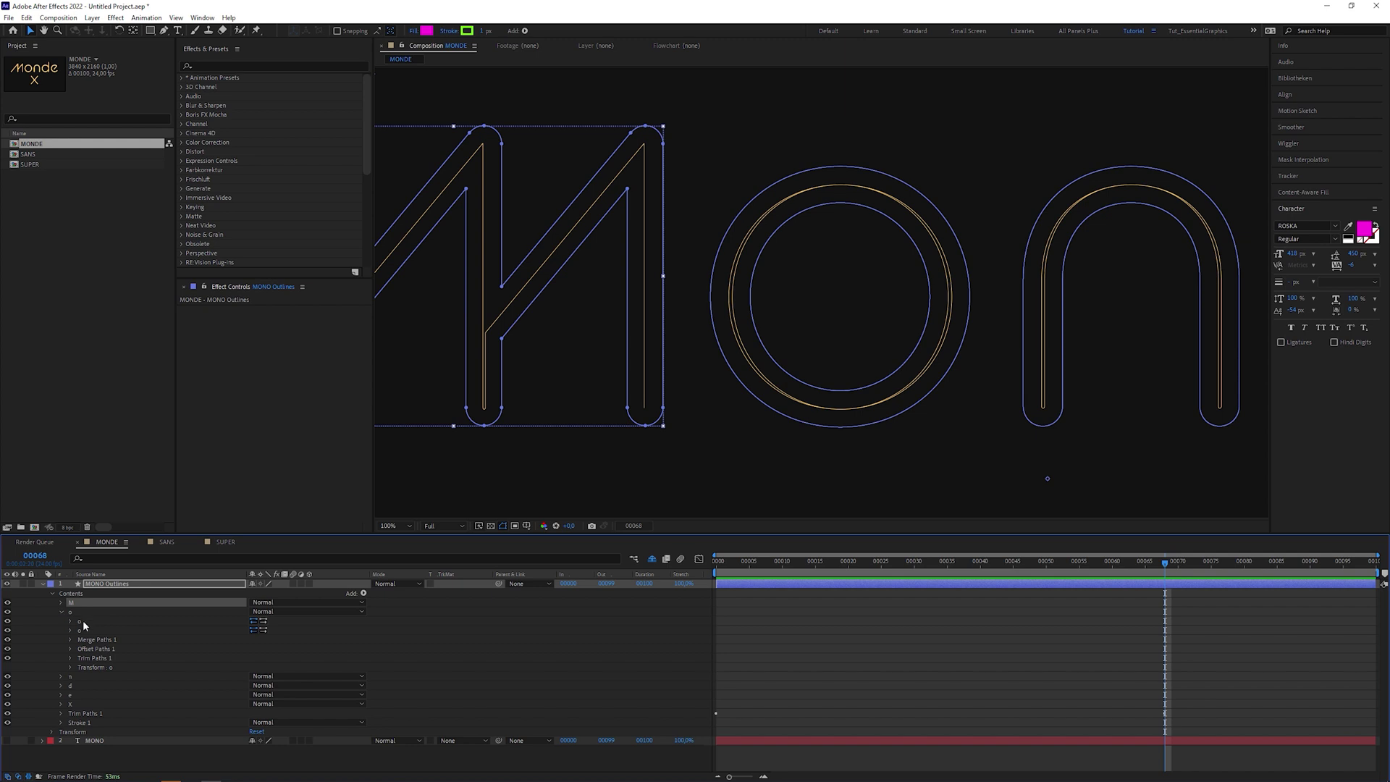
{"action": "left_click", "coordinate": [70, 640]}
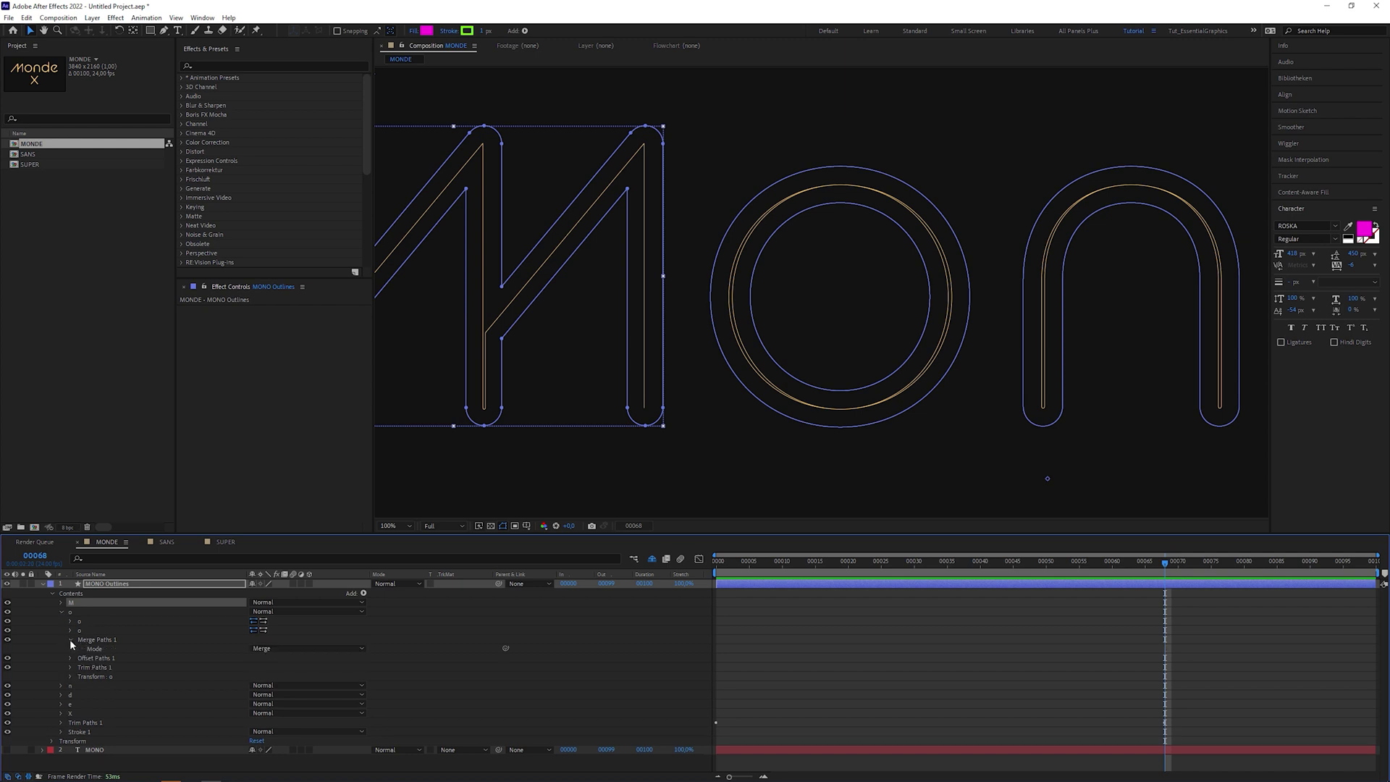
{"action": "left_click", "coordinate": [279, 648]}
{"action": "left_click", "coordinate": [286, 673]}
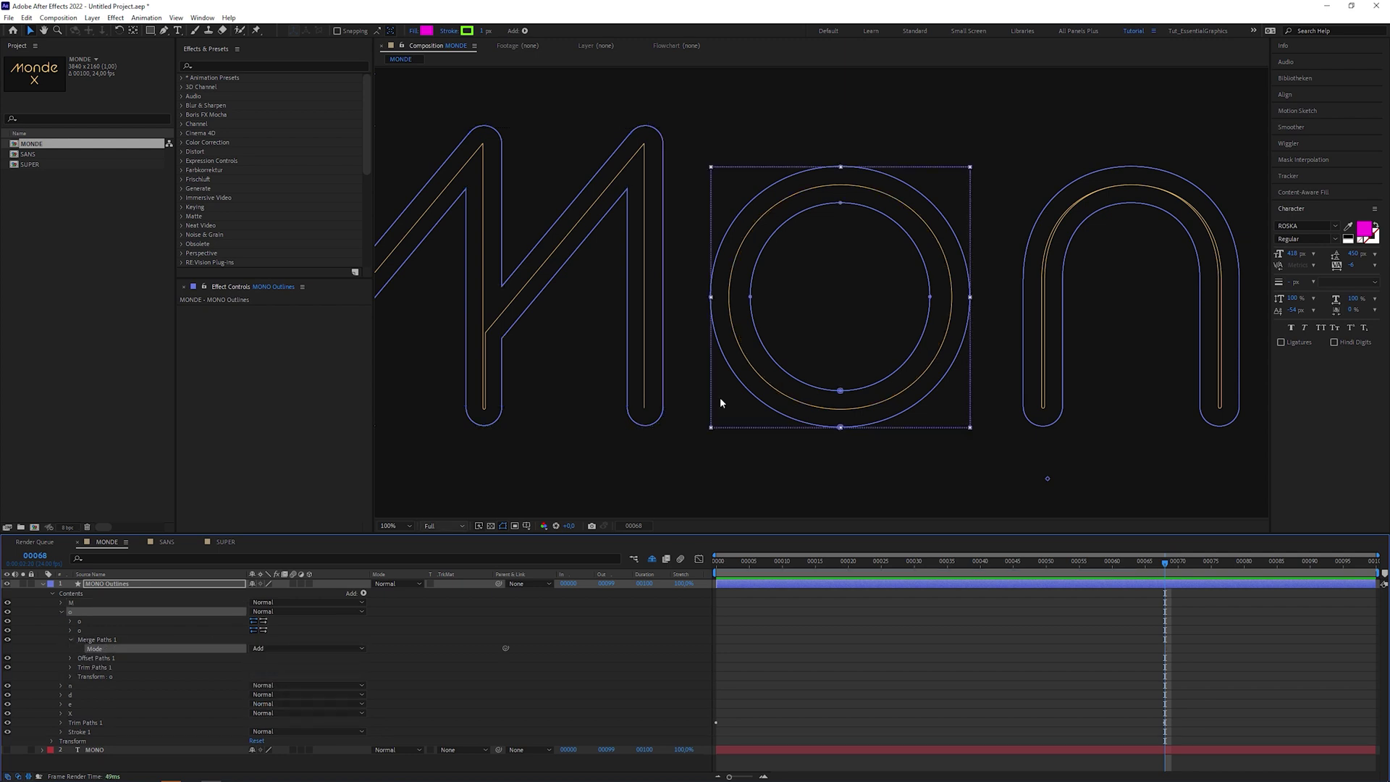
Set the n group's Trim Paths to Start 0,2% and End 49,6%, leaving a single centre line without hooked ends.
{"action": "left_click_drag", "start_coordinate": [1157, 310], "coordinate": [869, 312]}
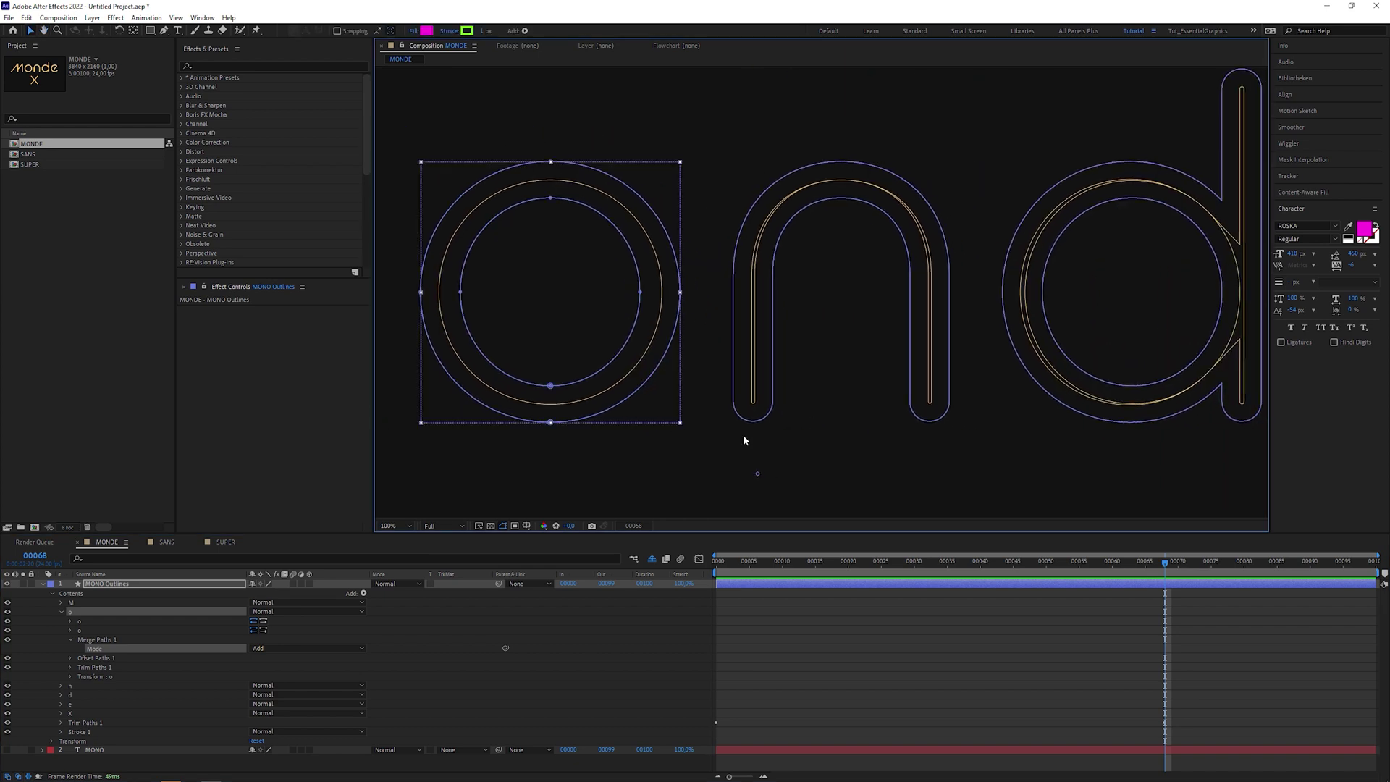
{"action": "left_click", "coordinate": [61, 612]}
{"action": "left_click", "coordinate": [61, 620]}
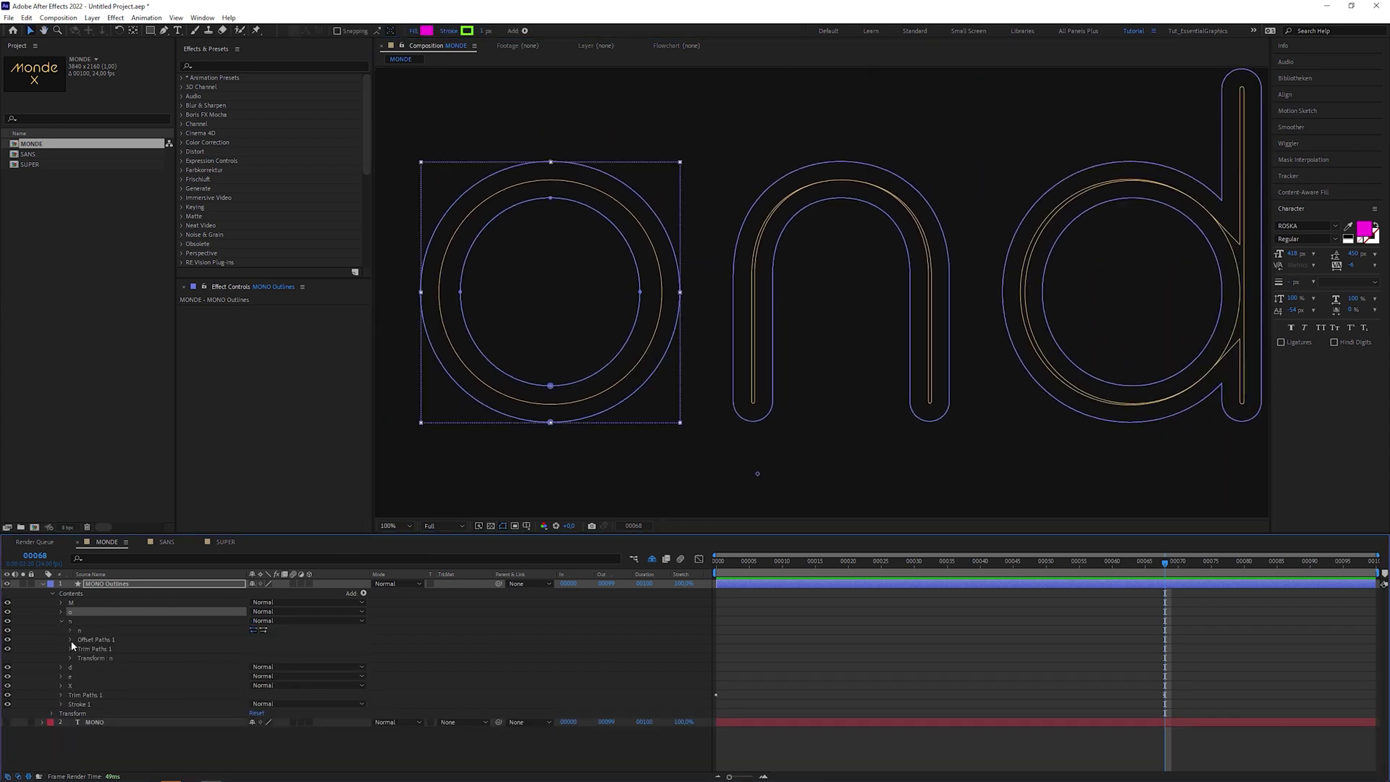
{"action": "left_click", "coordinate": [71, 649]}
{"action": "left_click_drag", "start_coordinate": [255, 667], "coordinate": [234, 671]}
{"action": "scroll", "coordinate": [852, 434], "scroll_direction": "up", "scroll_amount": 1}
{"action": "left_click_drag", "start_coordinate": [852, 435], "coordinate": [800, 254]}
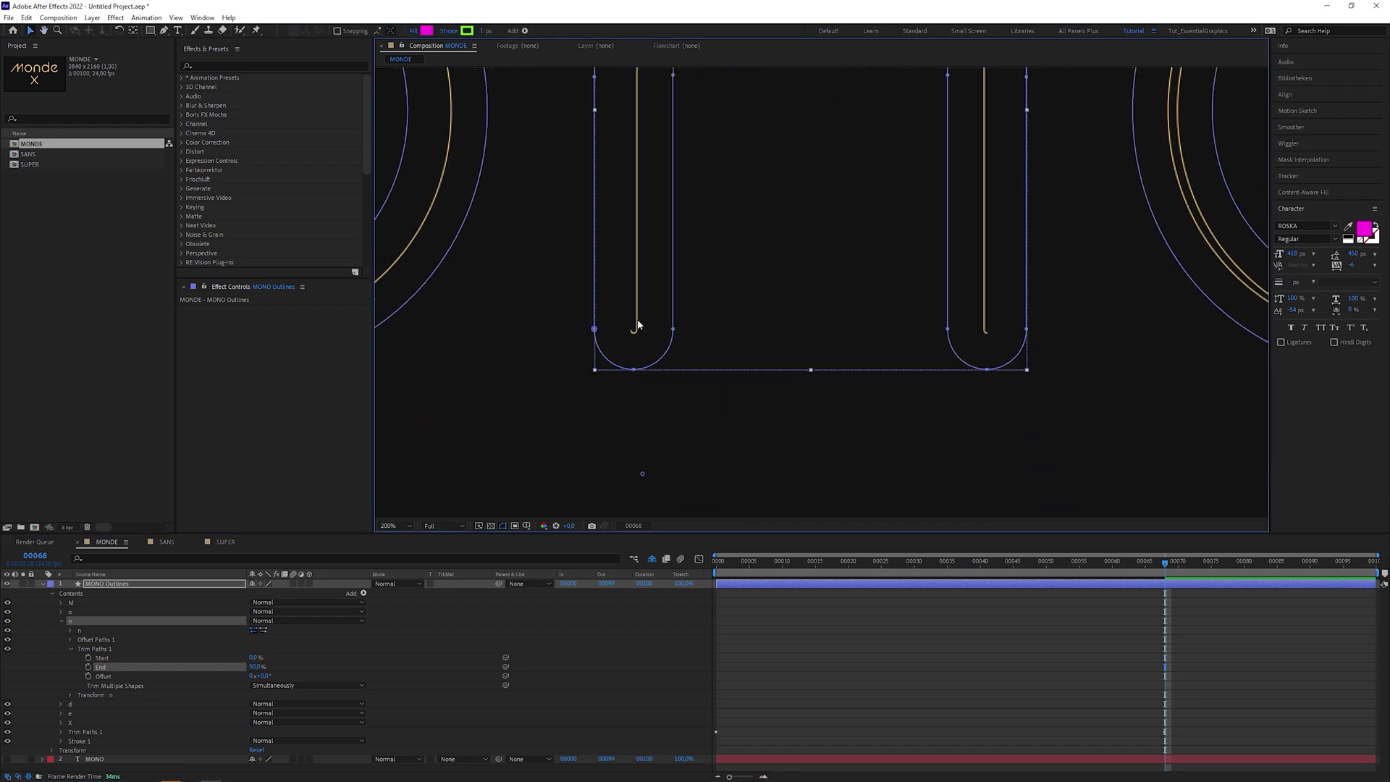
{"action": "left_click", "coordinate": [254, 657]}
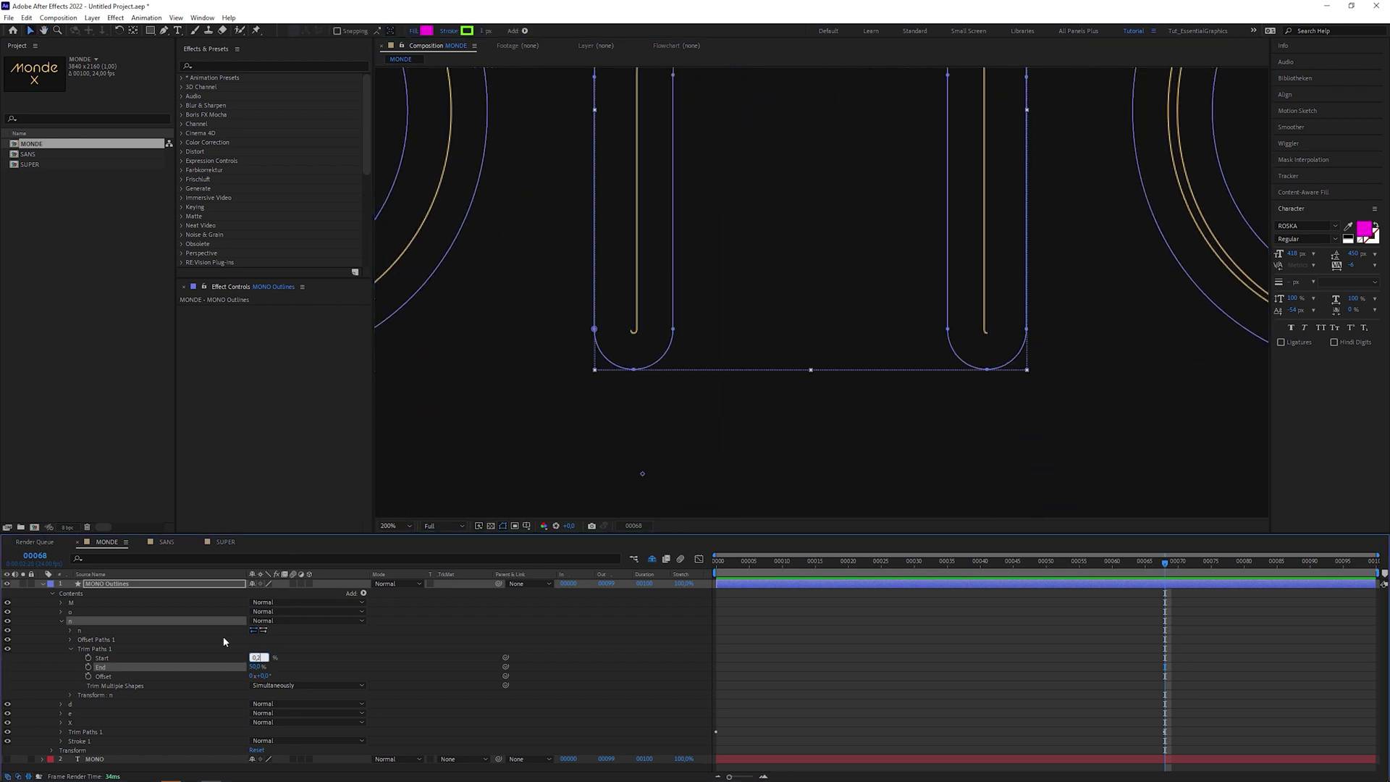
{"action": "key", "text": "Return"}
{"action": "left_click", "coordinate": [258, 667]}
{"action": "type", "text": "49,6"}
{"action": "key", "text": "Return"}
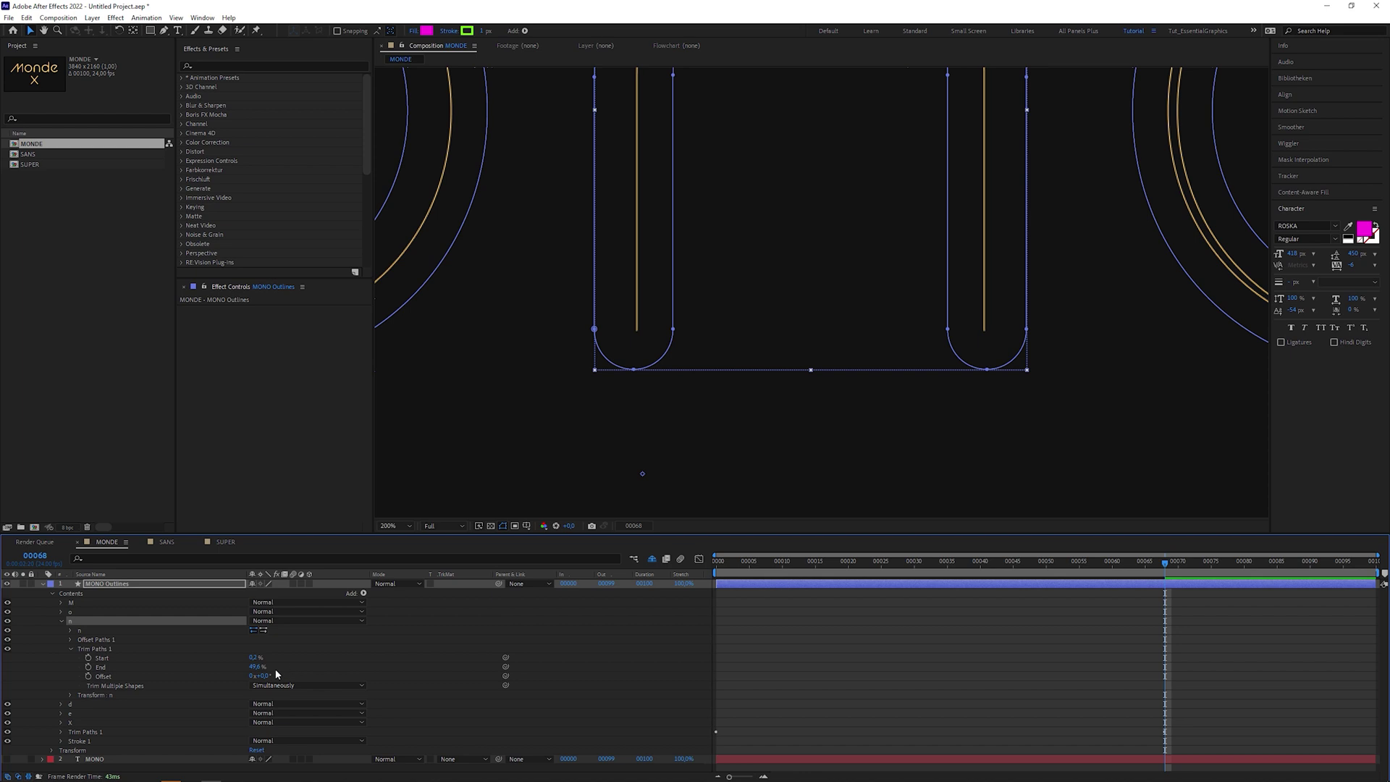
Add an empty group inside the d group of MONO Outlines.
{"action": "scroll", "coordinate": [776, 301], "scroll_direction": "down", "scroll_amount": 2}
{"action": "left_click_drag", "start_coordinate": [775, 301], "coordinate": [619, 350]}
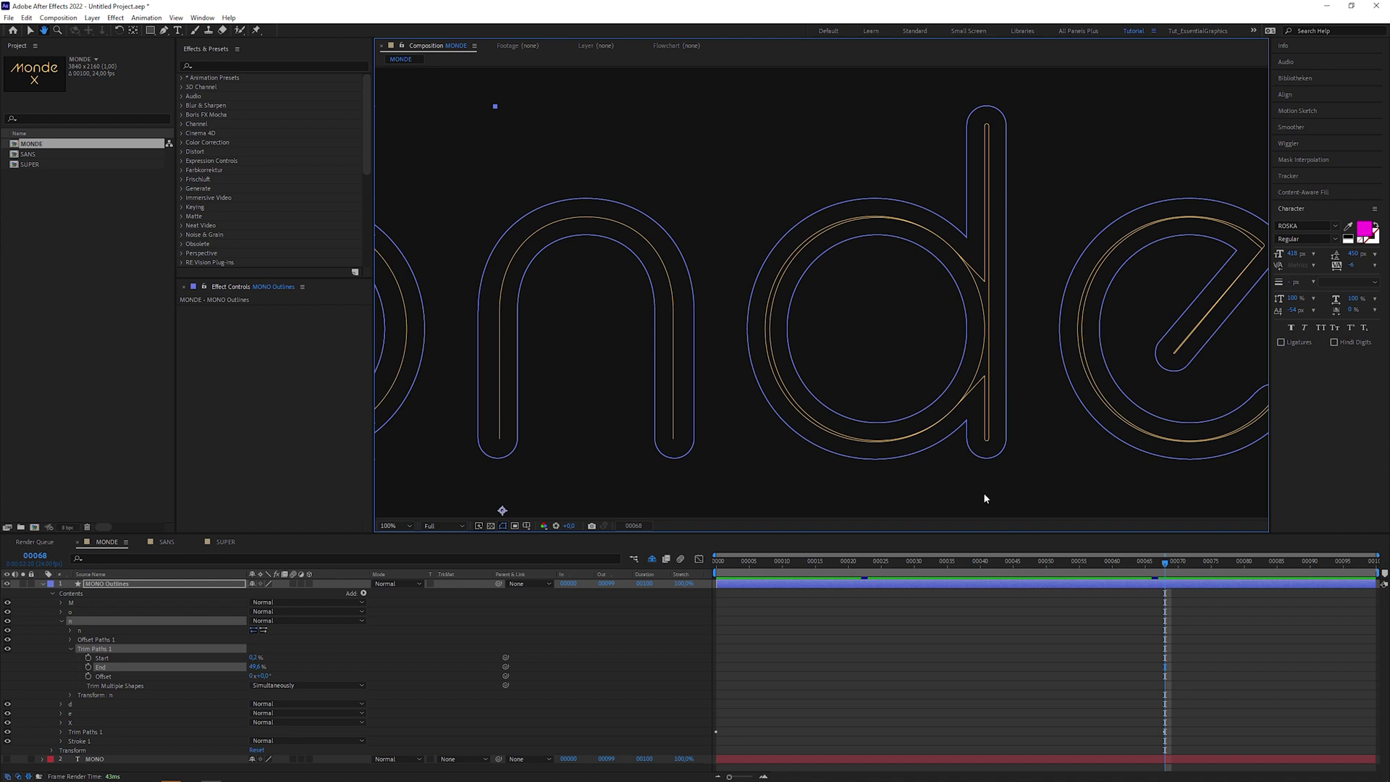
{"action": "key", "text": "v"}
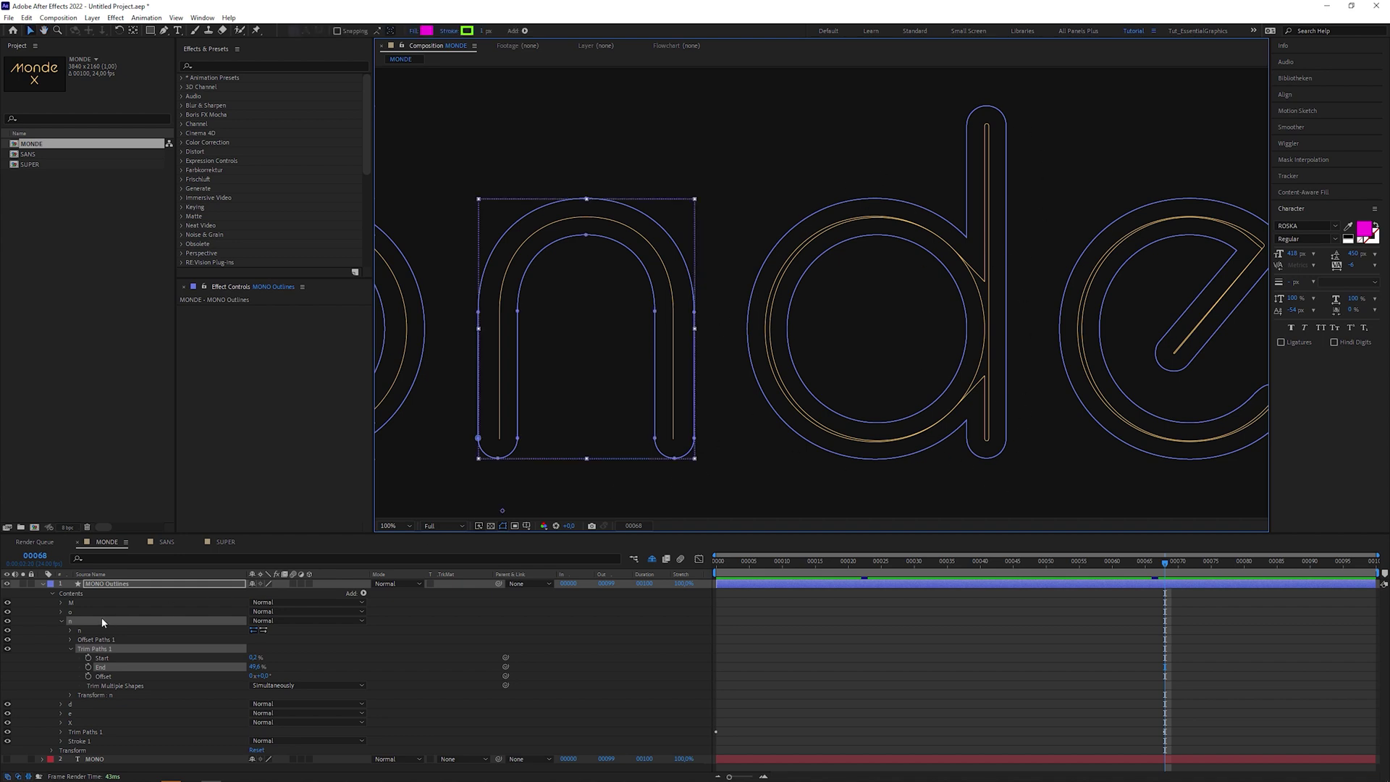
{"action": "left_click", "coordinate": [62, 621]}
{"action": "left_click", "coordinate": [60, 630]}
{"action": "left_click", "coordinate": [363, 593]}
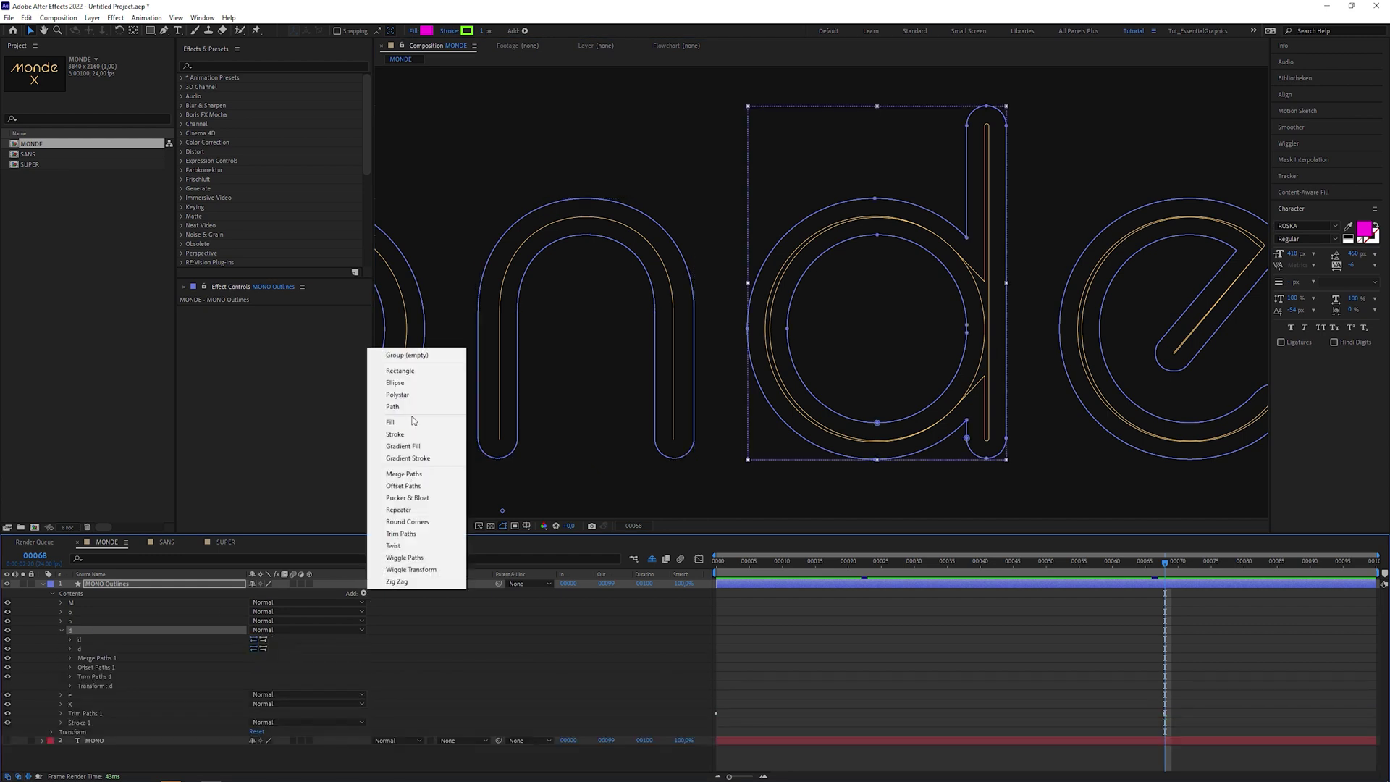
{"action": "left_click", "coordinate": [408, 355]}
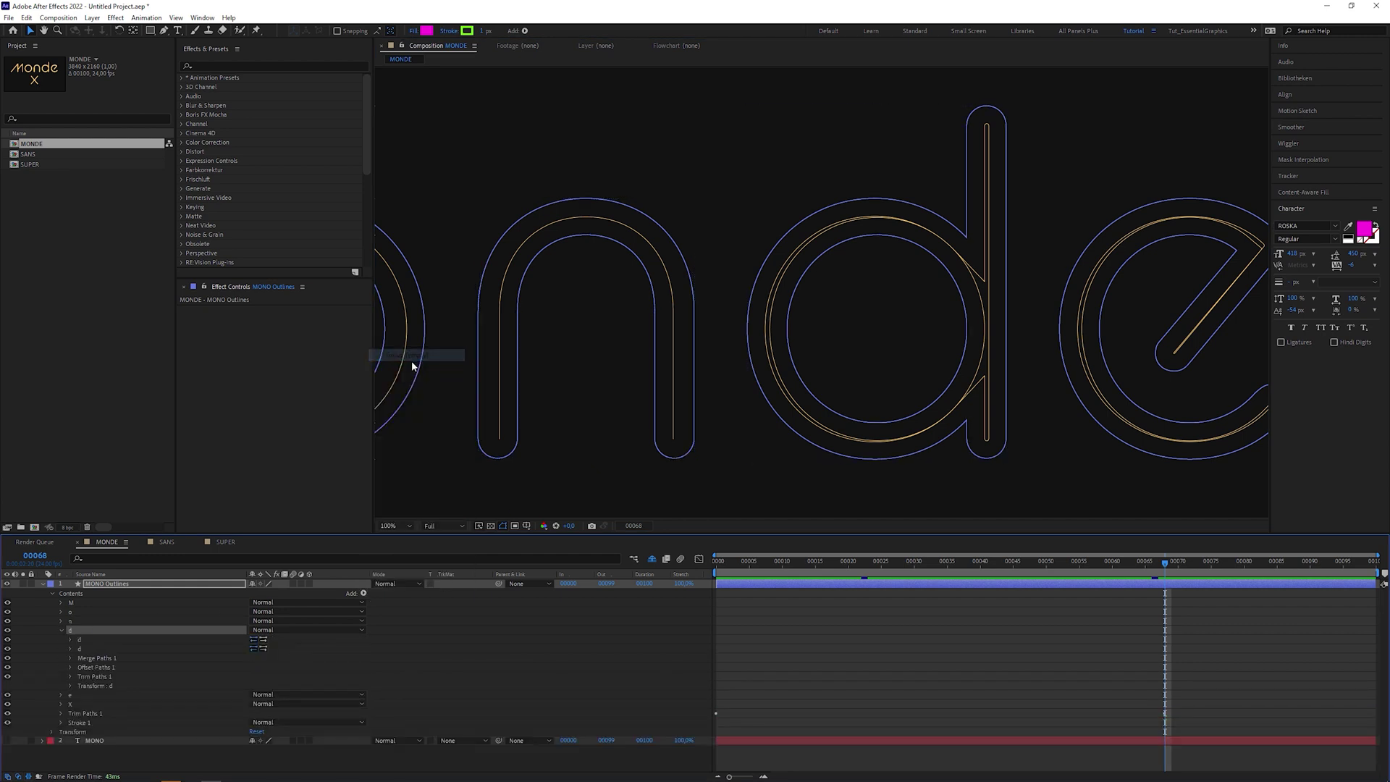
Move the d's two paths together with its Merge Paths, Offset Paths and Trim Paths into the new group.
{"action": "left_click", "coordinate": [88, 640]}
{"action": "left_click", "coordinate": [89, 649], "text": "ctrl"}
{"action": "left_click", "coordinate": [104, 668], "text": "ctrl"}
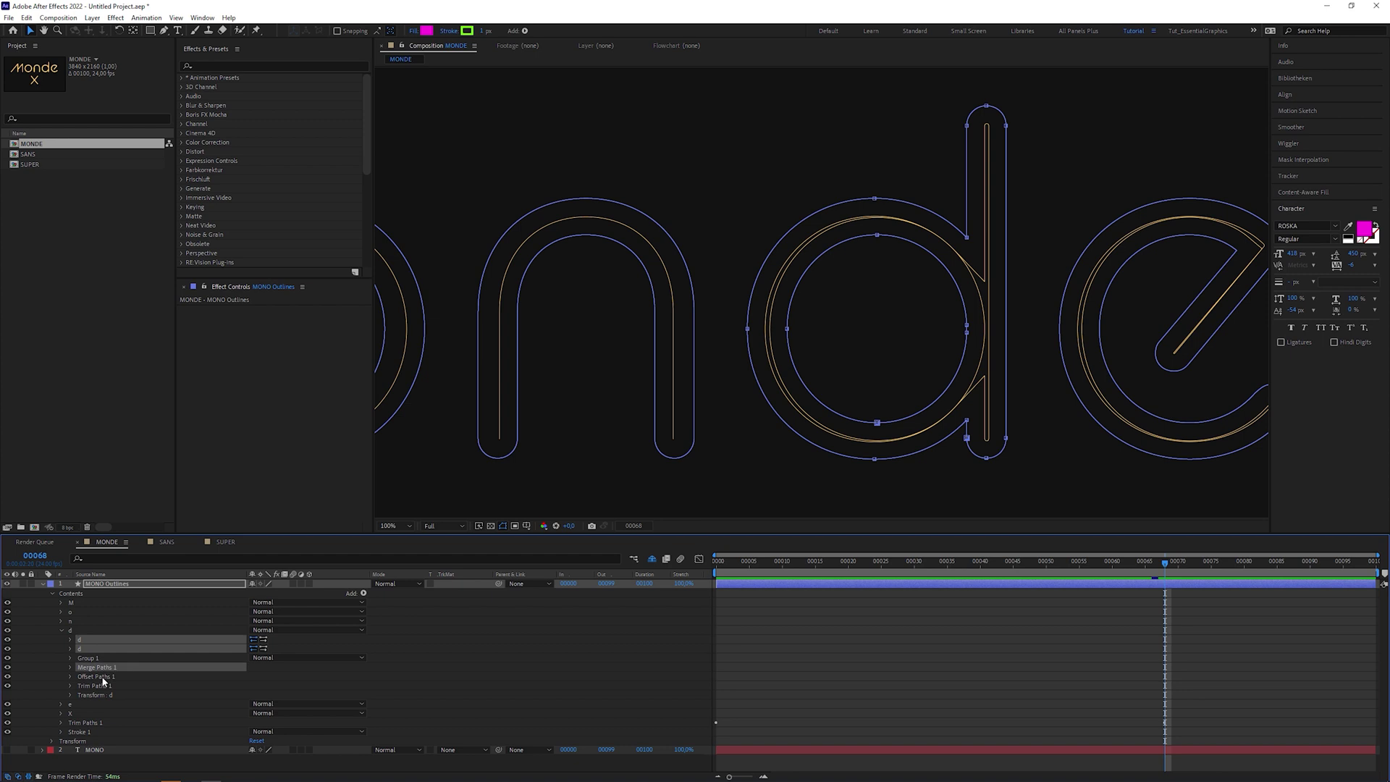
{"action": "left_click_drag", "start_coordinate": [104, 681], "coordinate": [91, 657]}
Set the Start of the Trim Paths in the d's inner group to 62,8%, keeping only the round bowl.
{"action": "left_click", "coordinate": [69, 640]}
{"action": "left_click", "coordinate": [79, 685]}
{"action": "left_click", "coordinate": [110, 694]}
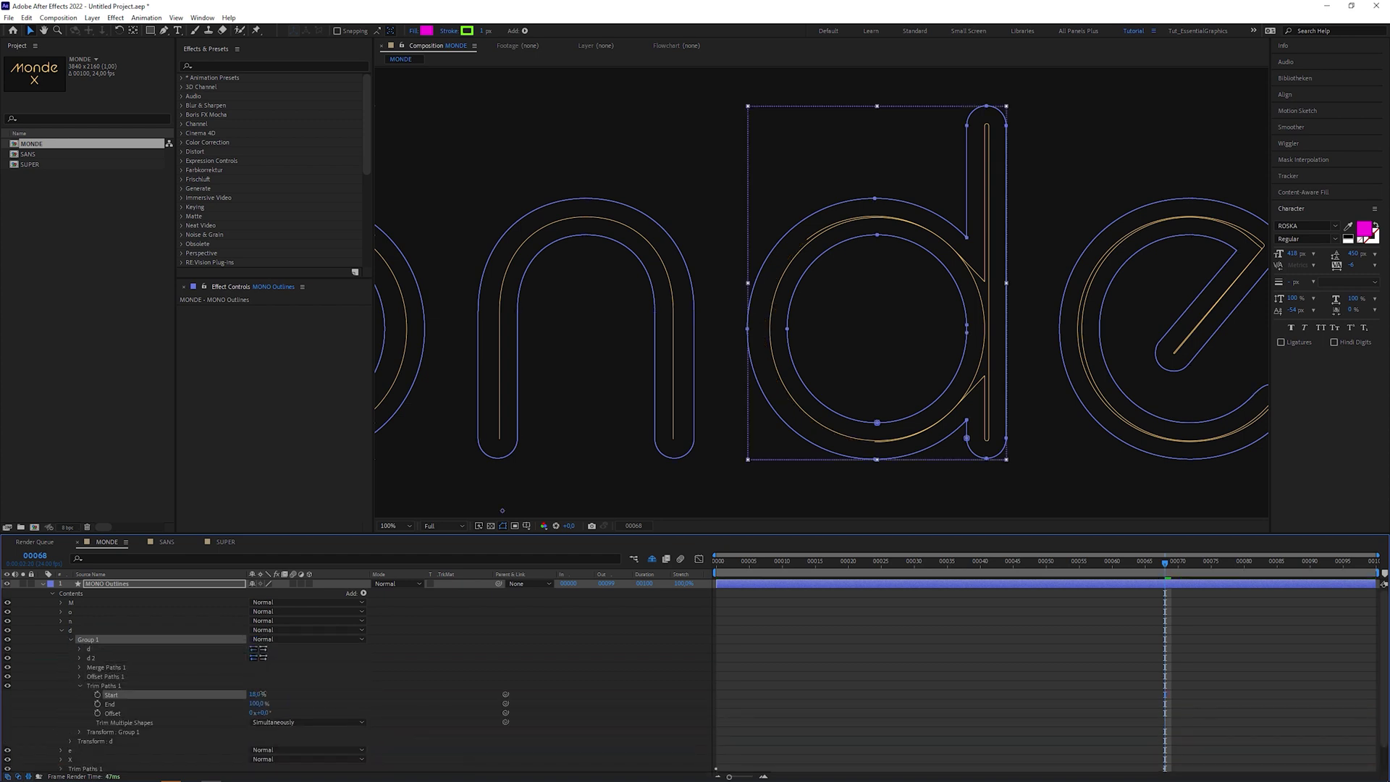
{"action": "left_click_drag", "start_coordinate": [262, 694], "coordinate": [294, 693]}
{"action": "scroll", "coordinate": [900, 461], "scroll_direction": "up", "scroll_amount": 2}
{"action": "left_click", "coordinate": [264, 694]}
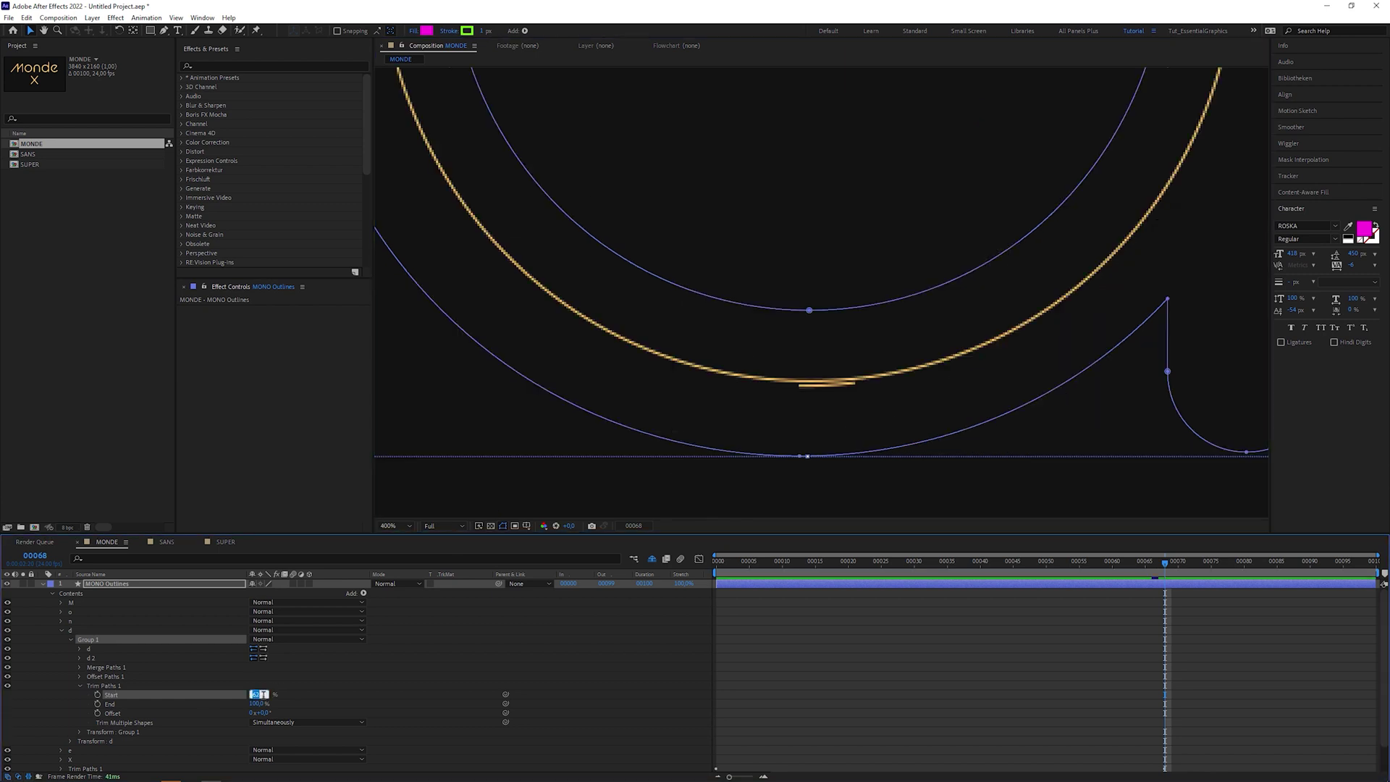
{"action": "type", "text": "62,8"}
{"action": "key", "text": "Return"}
{"action": "key", "text": "slash"}
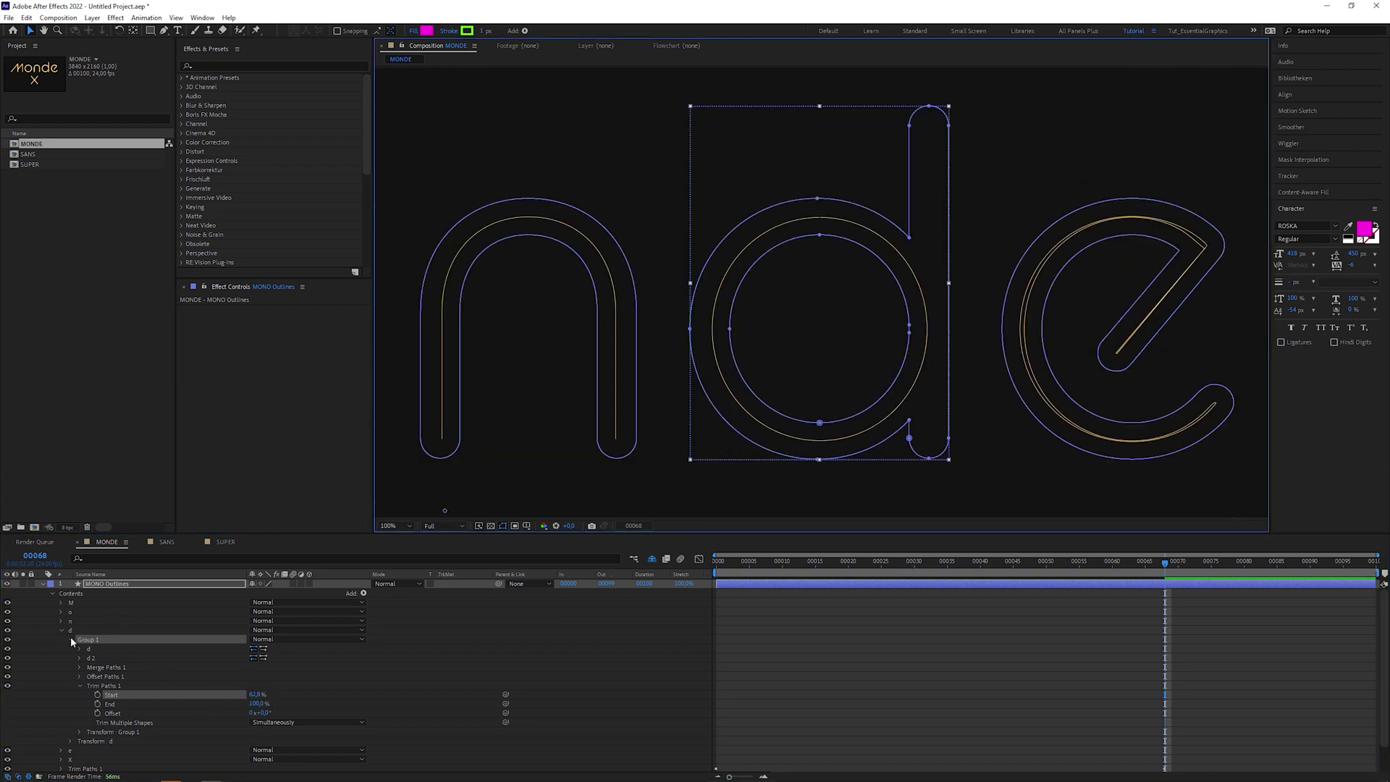
Duplicate the d's inner group with the original hidden, and trim the copy roughly to the vertical stem with End at about 52%.
{"action": "left_click", "coordinate": [72, 640]}
{"action": "key", "text": "ctrl+d"}
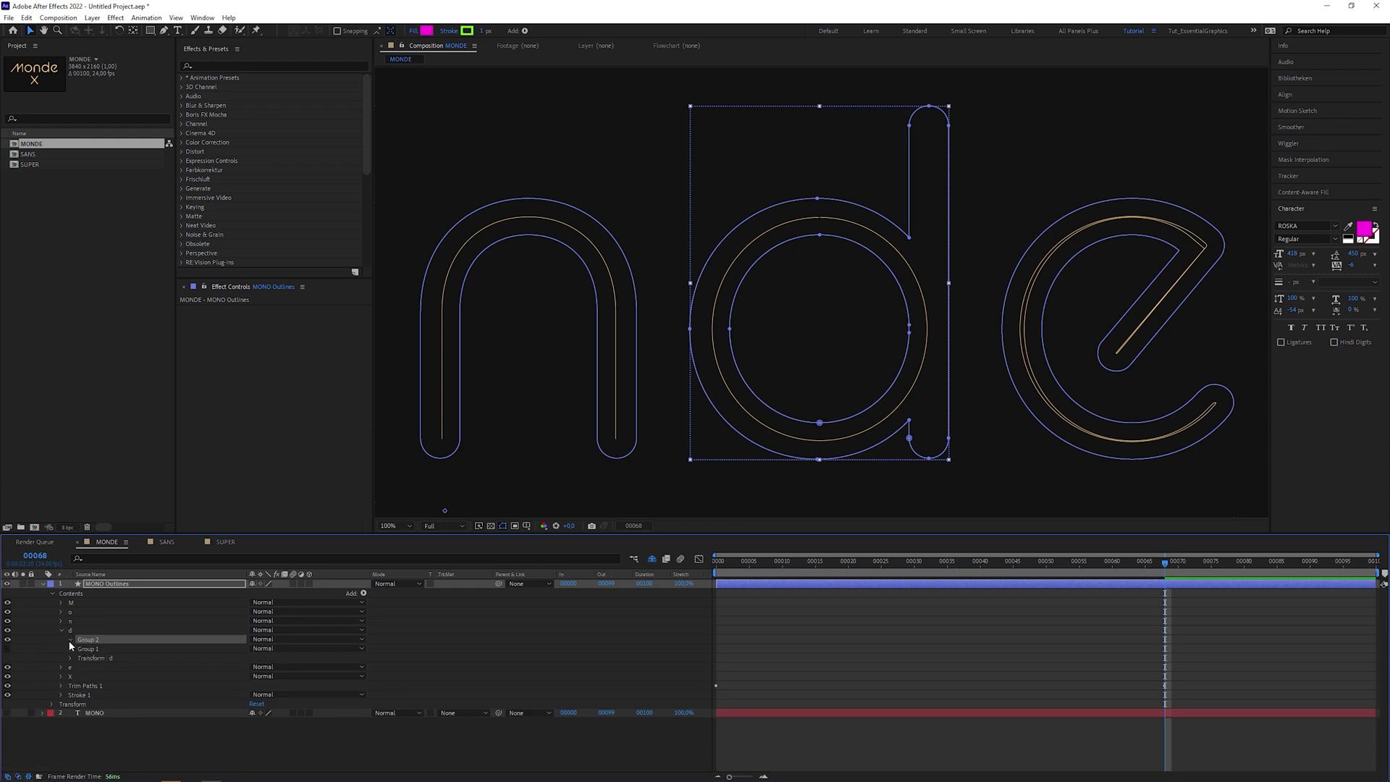
{"action": "left_click", "coordinate": [70, 640]}
{"action": "left_click", "coordinate": [79, 685]}
{"action": "left_click_drag", "start_coordinate": [258, 694], "coordinate": [226, 701]}
{"action": "scroll", "coordinate": [1024, 468], "scroll_direction": "up", "scroll_amount": 1}
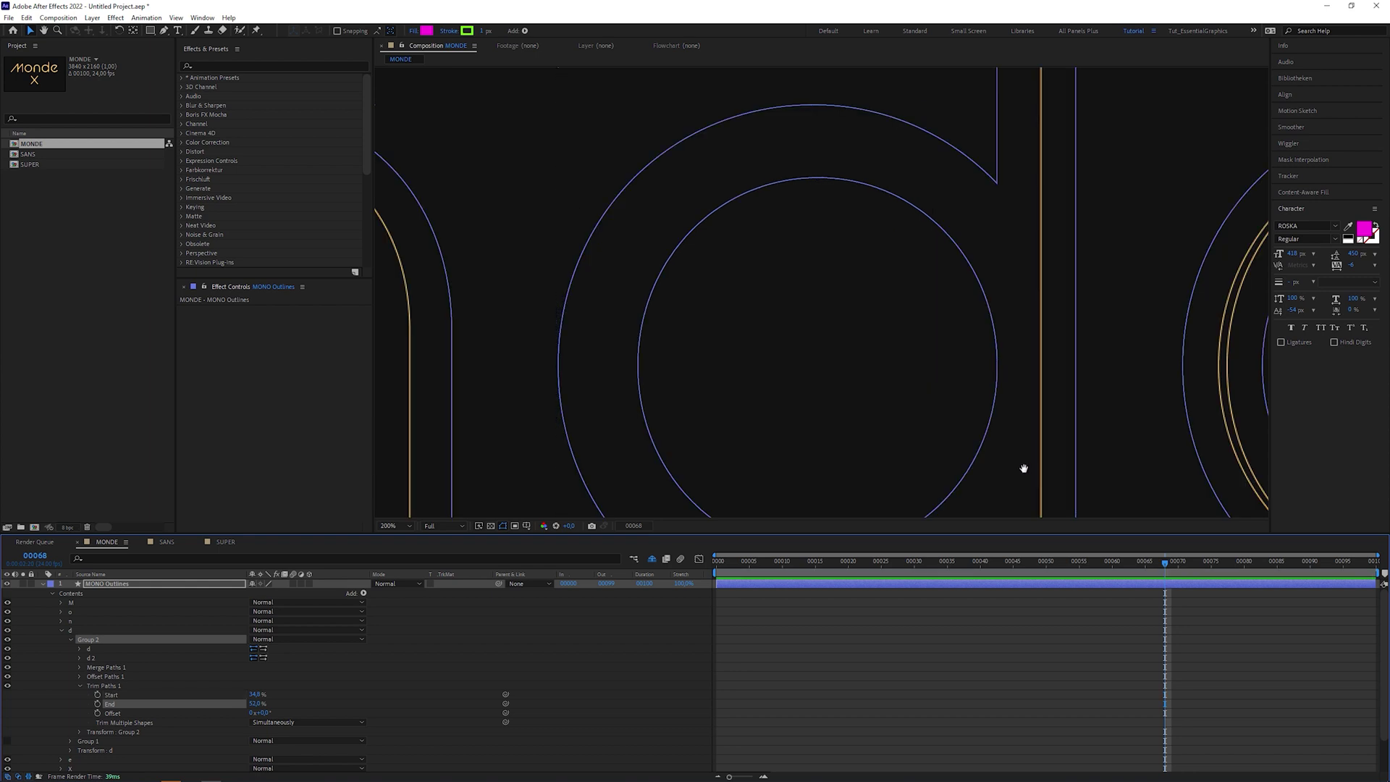
Fine-tune the stem group's Trim Paths to Start 34,9% and End about 51,8% to remove the hooks at both stem ends.
{"action": "left_click_drag", "start_coordinate": [1007, 427], "coordinate": [743, 136]}
{"action": "scroll", "coordinate": [817, 390], "scroll_direction": "up", "scroll_amount": 1}
{"action": "left_click", "coordinate": [257, 704]}
{"action": "type", "text": "51,"}
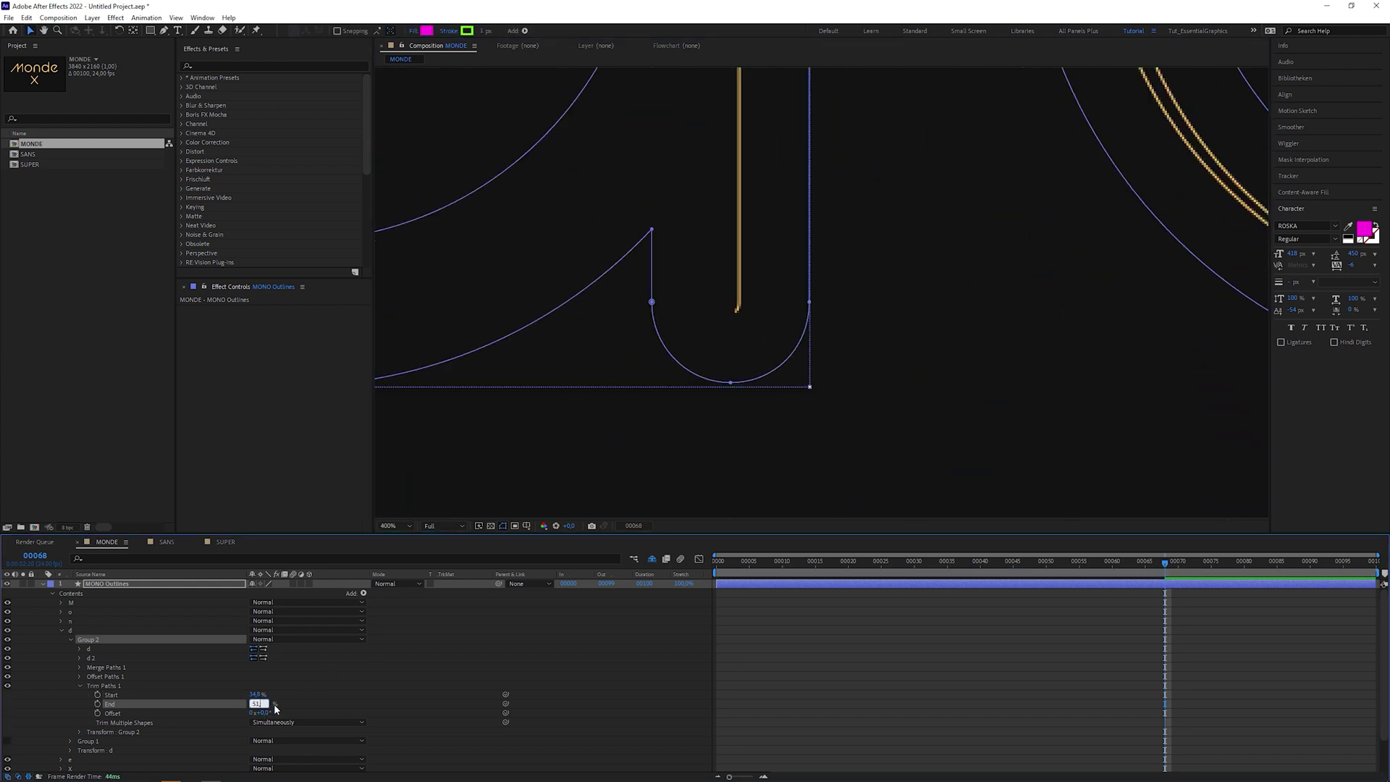
{"action": "left_click_drag", "start_coordinate": [908, 148], "coordinate": [893, 521]}
{"action": "left_click_drag", "start_coordinate": [862, 87], "coordinate": [900, 205]}
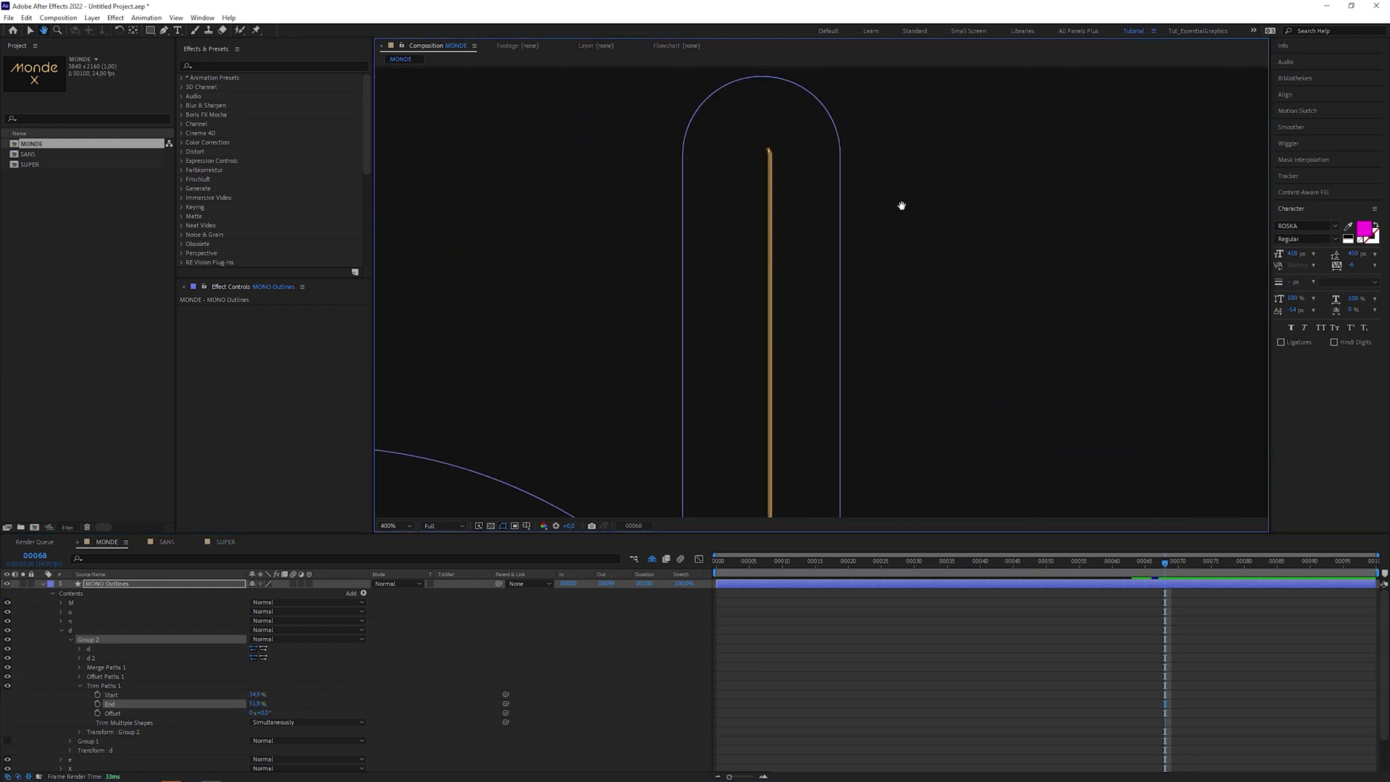
{"action": "left_click", "coordinate": [263, 695]}
{"action": "type", "text": "34,9"}
{"action": "key", "text": "Return"}
Inspect the centre lines of the M's middle stem and of the X.
{"action": "scroll", "coordinate": [918, 325], "scroll_direction": "down", "scroll_amount": 2}
{"action": "left_click_drag", "start_coordinate": [918, 325], "coordinate": [1387, 176]}
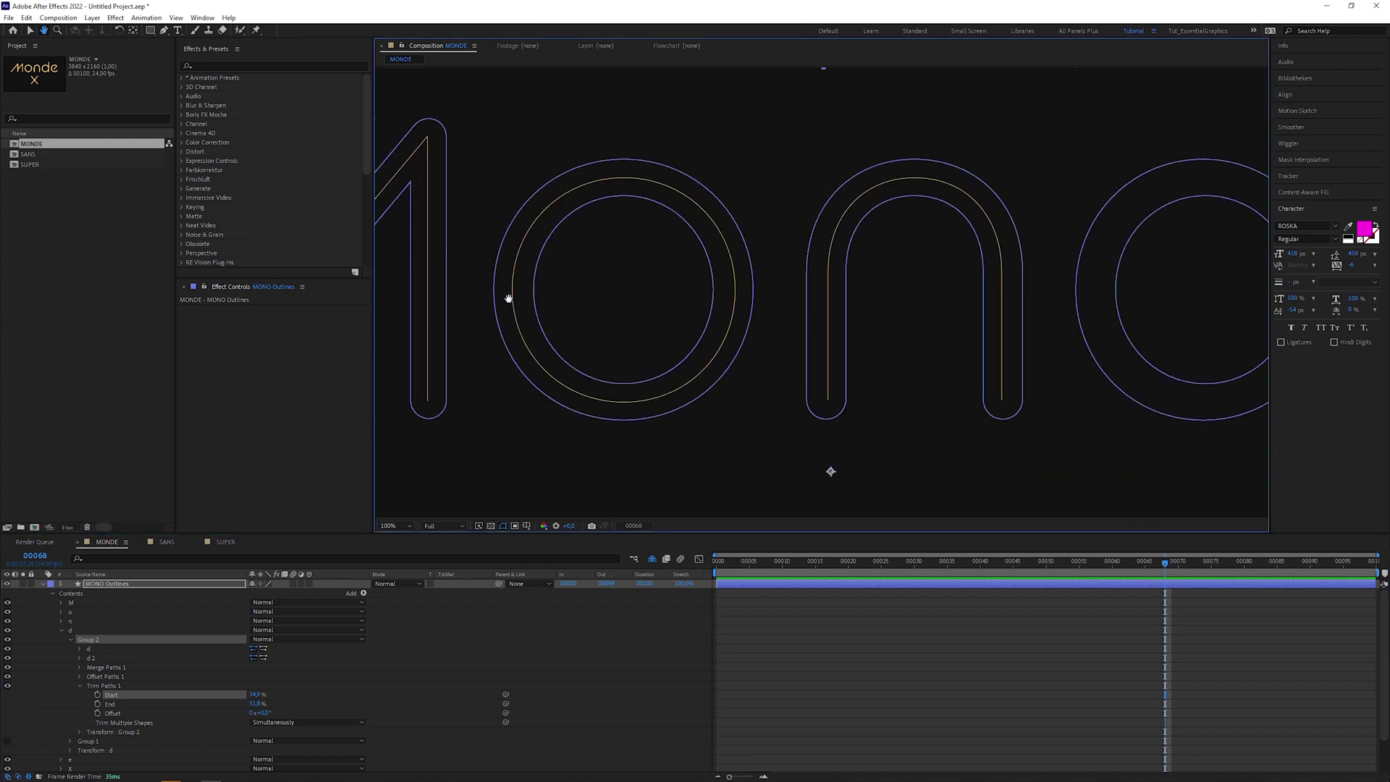
{"action": "left_click_drag", "start_coordinate": [591, 303], "coordinate": [1108, 322]}
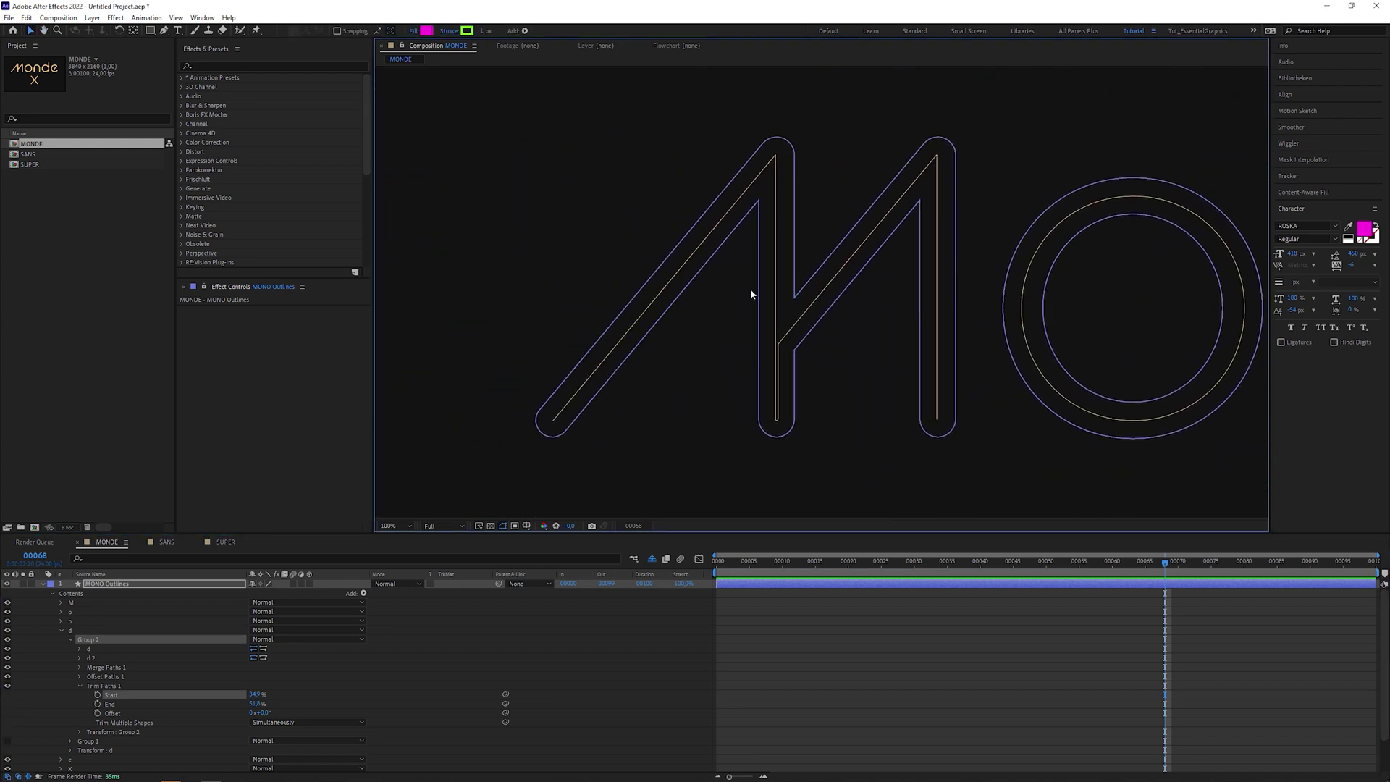
{"action": "scroll", "coordinate": [751, 290], "scroll_direction": "up", "scroll_amount": 3}
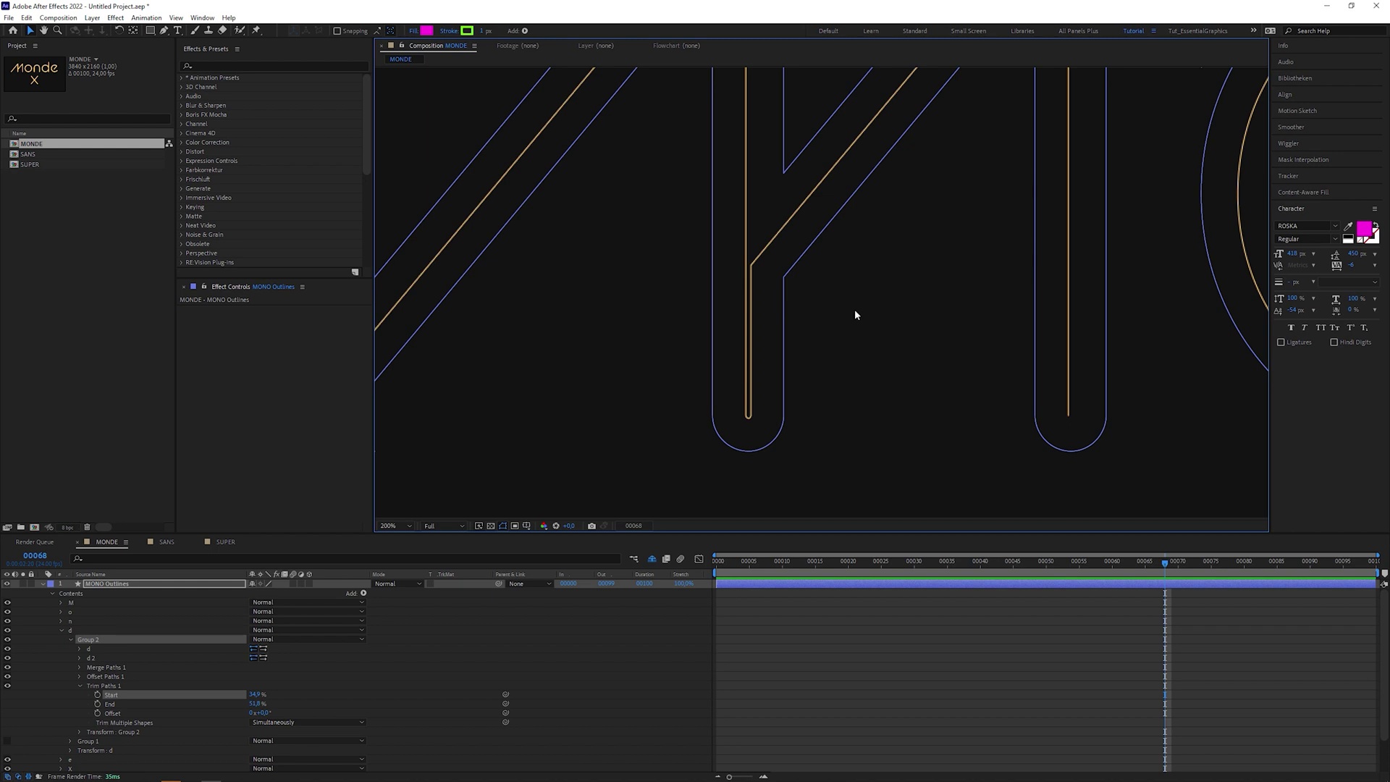
{"action": "scroll", "coordinate": [777, 460], "scroll_direction": "down", "scroll_amount": 3}
{"action": "key", "text": "h"}
{"action": "mouse_move", "coordinate": [1176, 441]}
{"action": "left_mouse_down"}
{"action": "mouse_move", "coordinate": [791, 232]}
{"action": "mouse_move", "coordinate": [640, 108]}
{"action": "mouse_move", "coordinate": [667, 100]}
{"action": "left_mouse_up"}
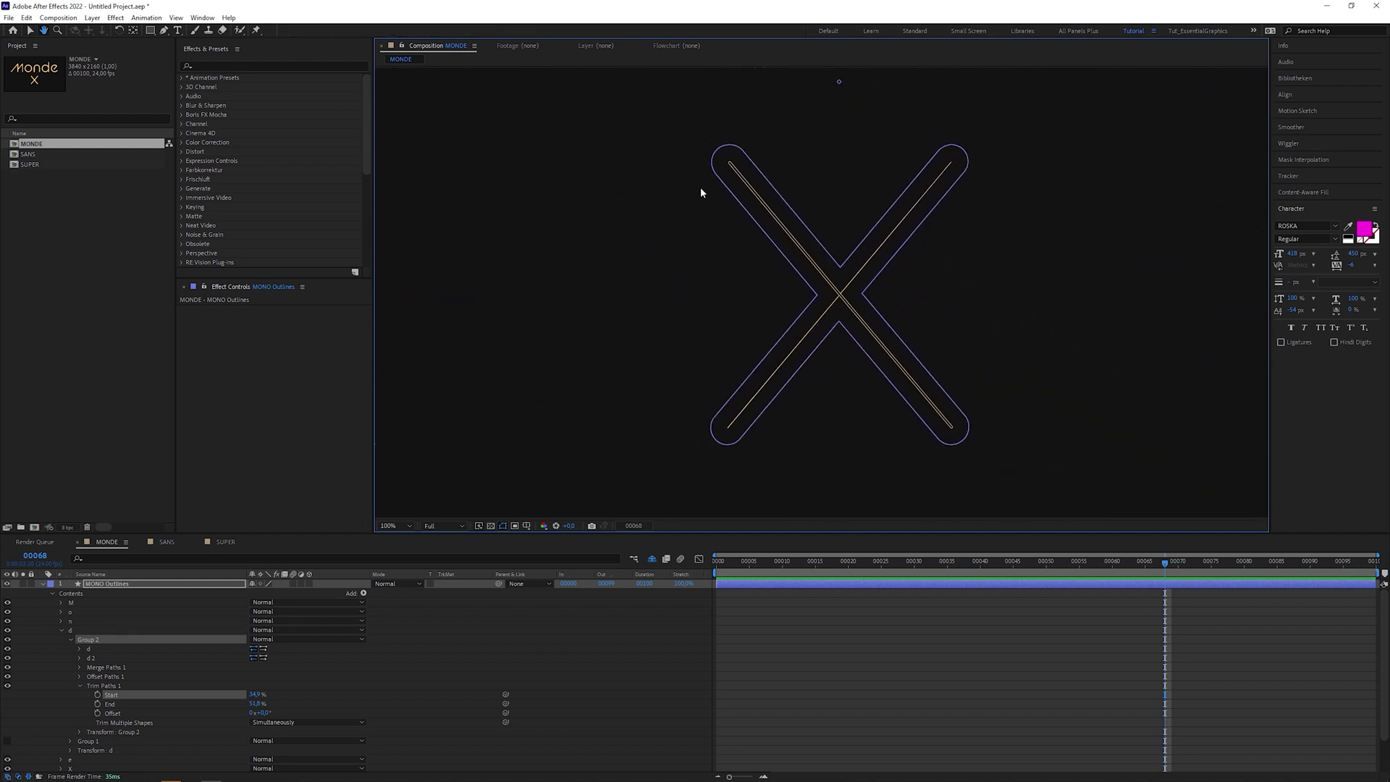
Add an empty group inside the X group of MONO Outlines.
{"action": "key", "text": "v"}
{"action": "left_click", "coordinate": [63, 633]}
{"action": "left_click", "coordinate": [62, 648]}
{"action": "left_click", "coordinate": [364, 592]}
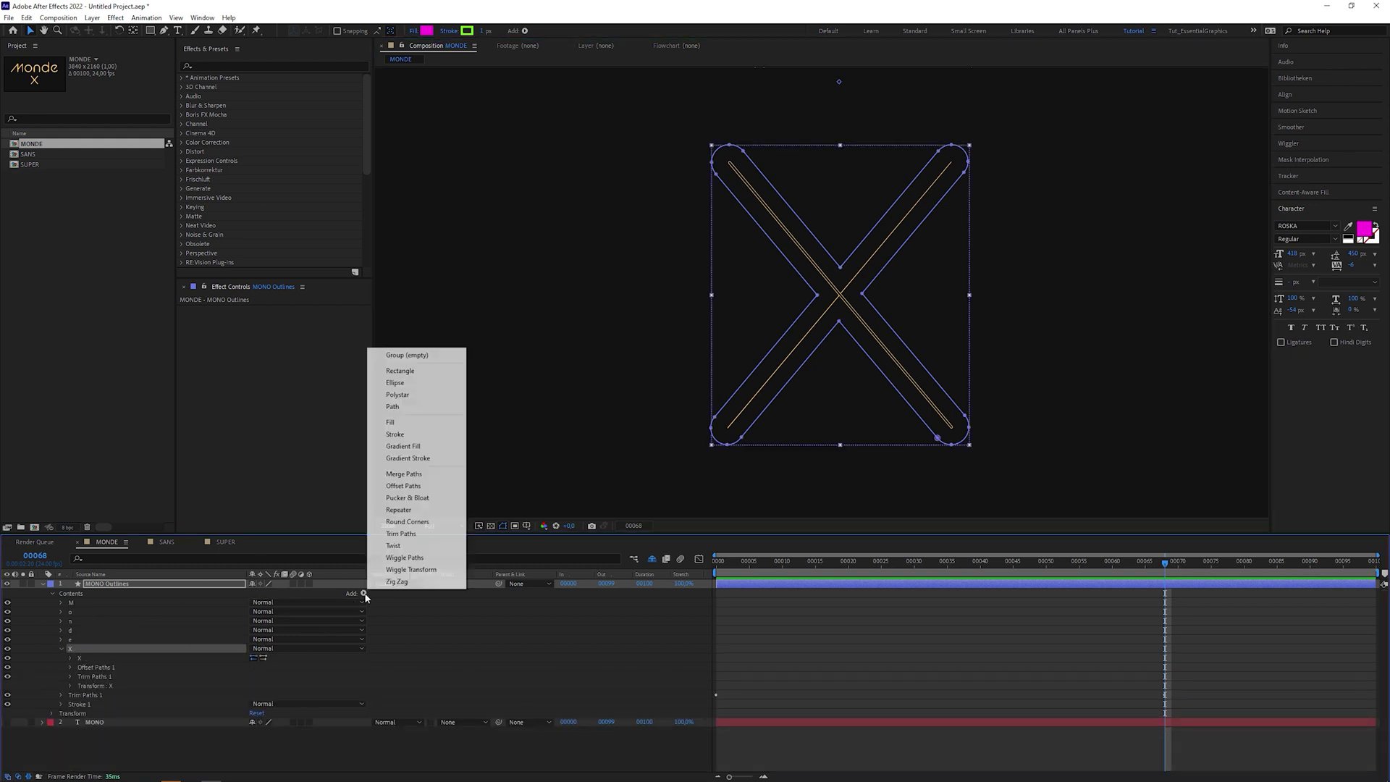
{"action": "left_click", "coordinate": [409, 355]}
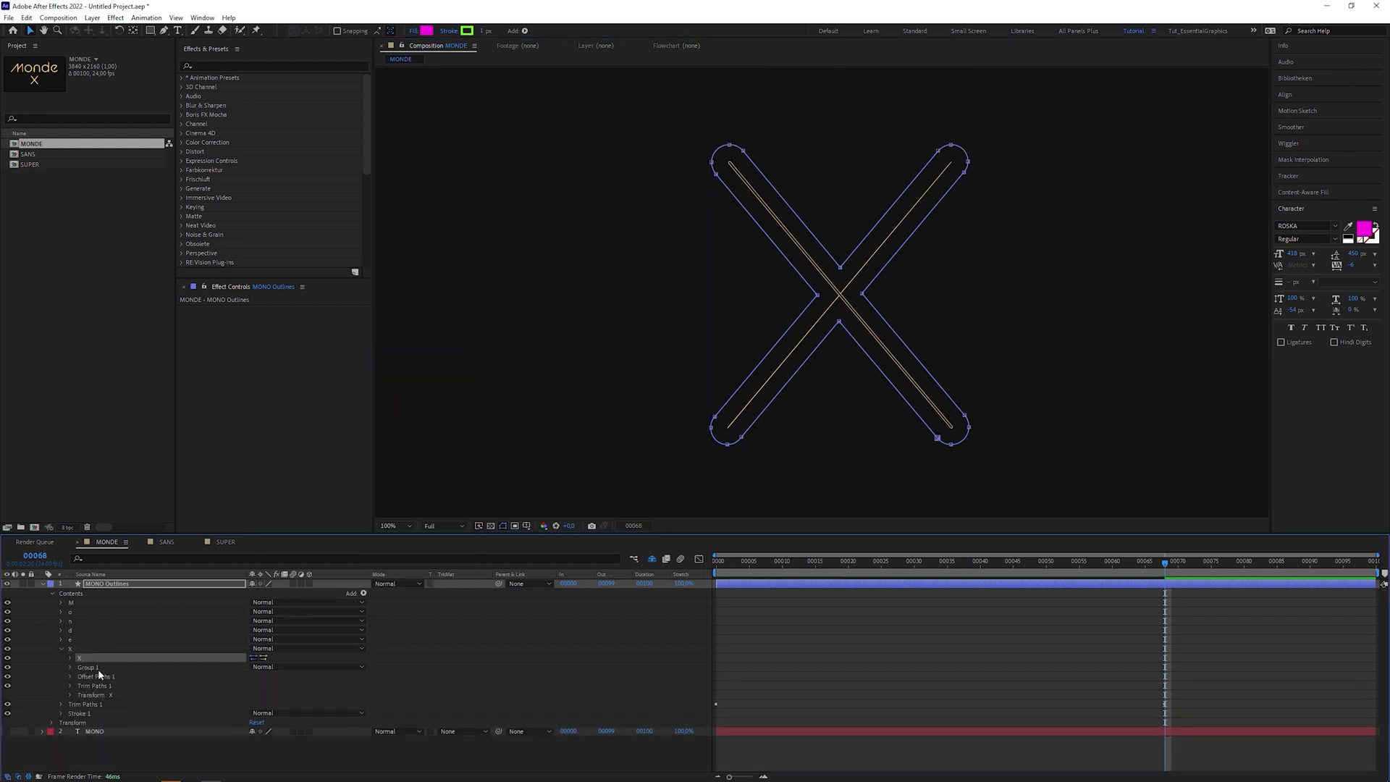
Move the X's path, Offset Paths and Trim Paths into the new group and duplicate that group.
{"action": "left_click", "coordinate": [99, 676], "text": "ctrl"}
{"action": "left_click", "coordinate": [98, 685], "text": "ctrl"}
{"action": "left_click_drag", "start_coordinate": [98, 685], "coordinate": [91, 666]}
{"action": "left_click", "coordinate": [91, 659]}
{"action": "key", "text": "ctrl+d"}
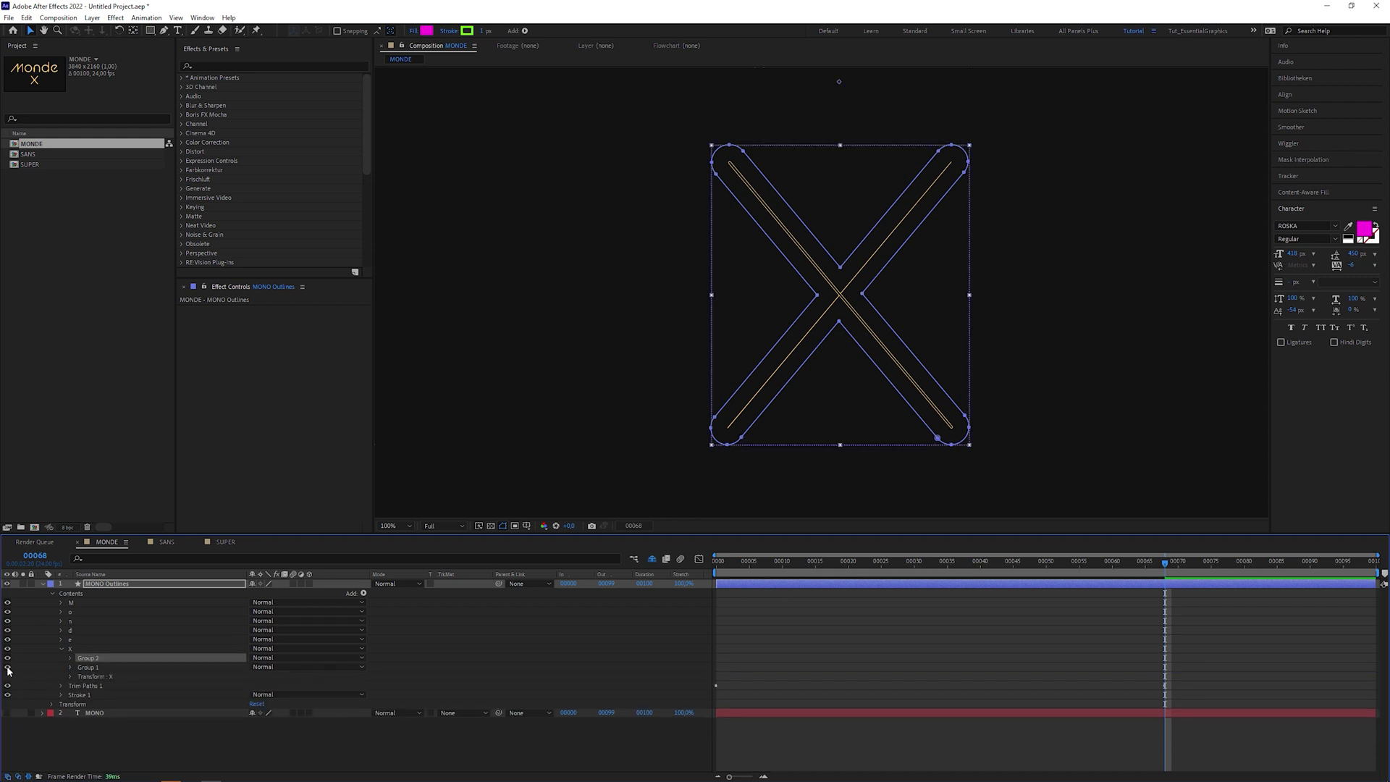
Delete the upper-right and lower-left arm points from Group 2's X path, keeping only the diagonal from upper left to lower right.
{"action": "left_click", "coordinate": [70, 658]}
{"action": "left_click", "coordinate": [80, 667]}
{"action": "left_click", "coordinate": [110, 676]}
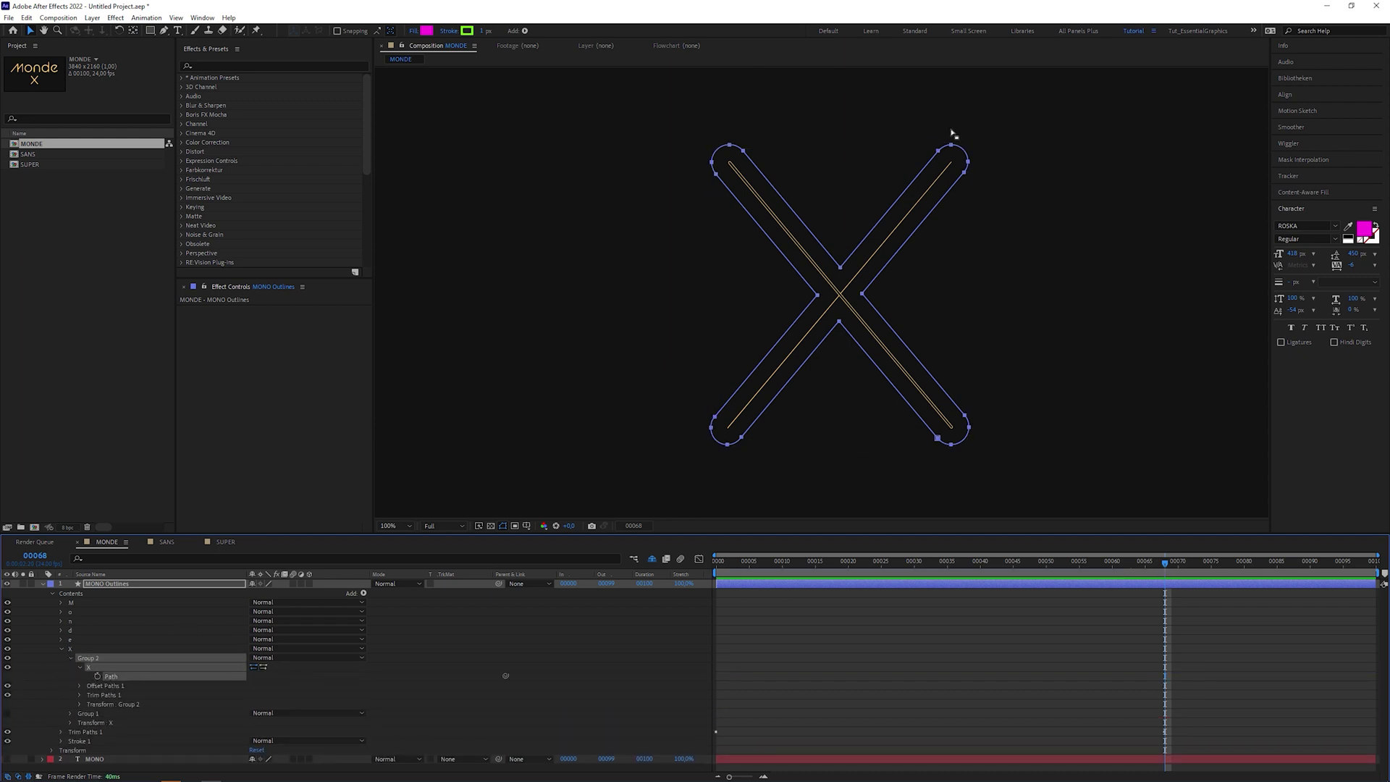
{"action": "left_click_drag", "start_coordinate": [1003, 135], "coordinate": [915, 196]}
{"action": "key", "text": "Delete"}
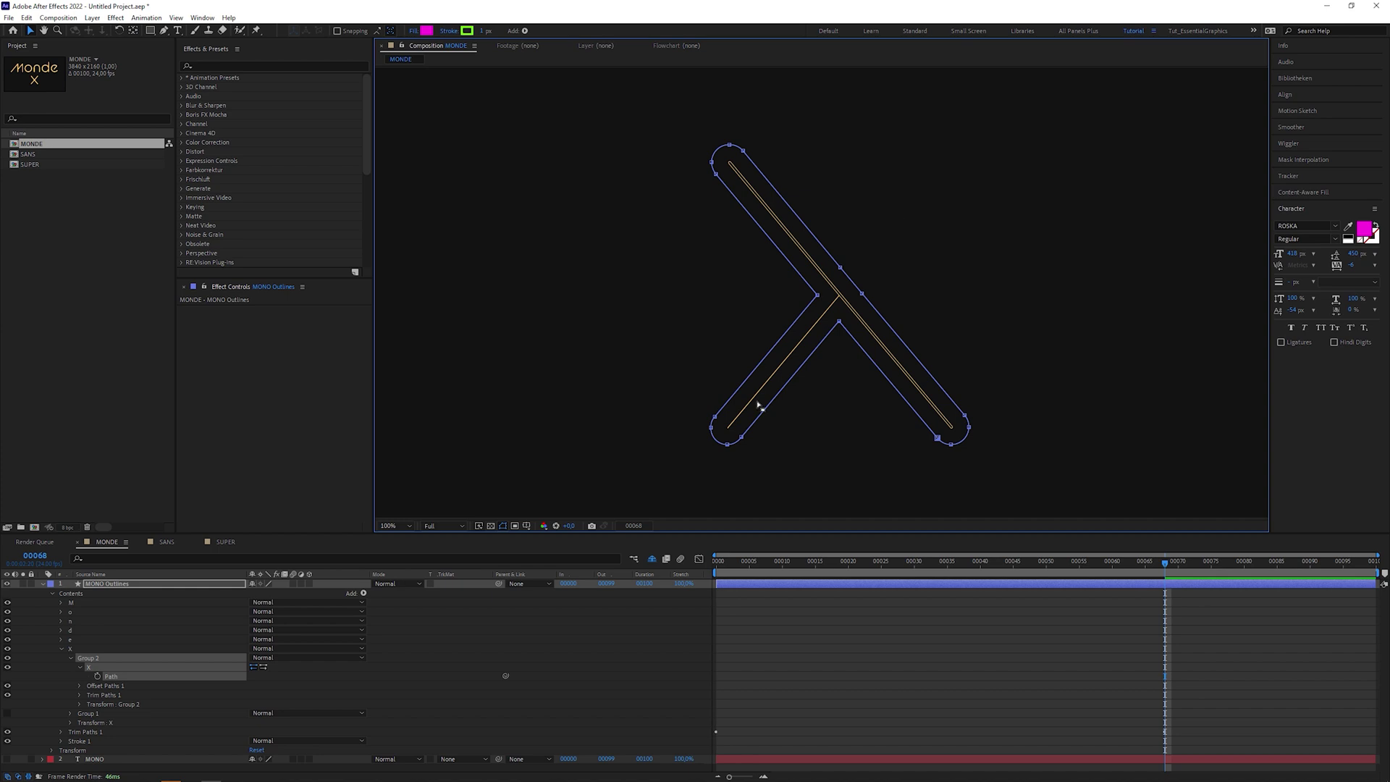
{"action": "left_click_drag", "start_coordinate": [684, 404], "coordinate": [763, 462]}
{"action": "key", "text": "Delete"}
{"action": "left_click", "coordinate": [70, 658]}
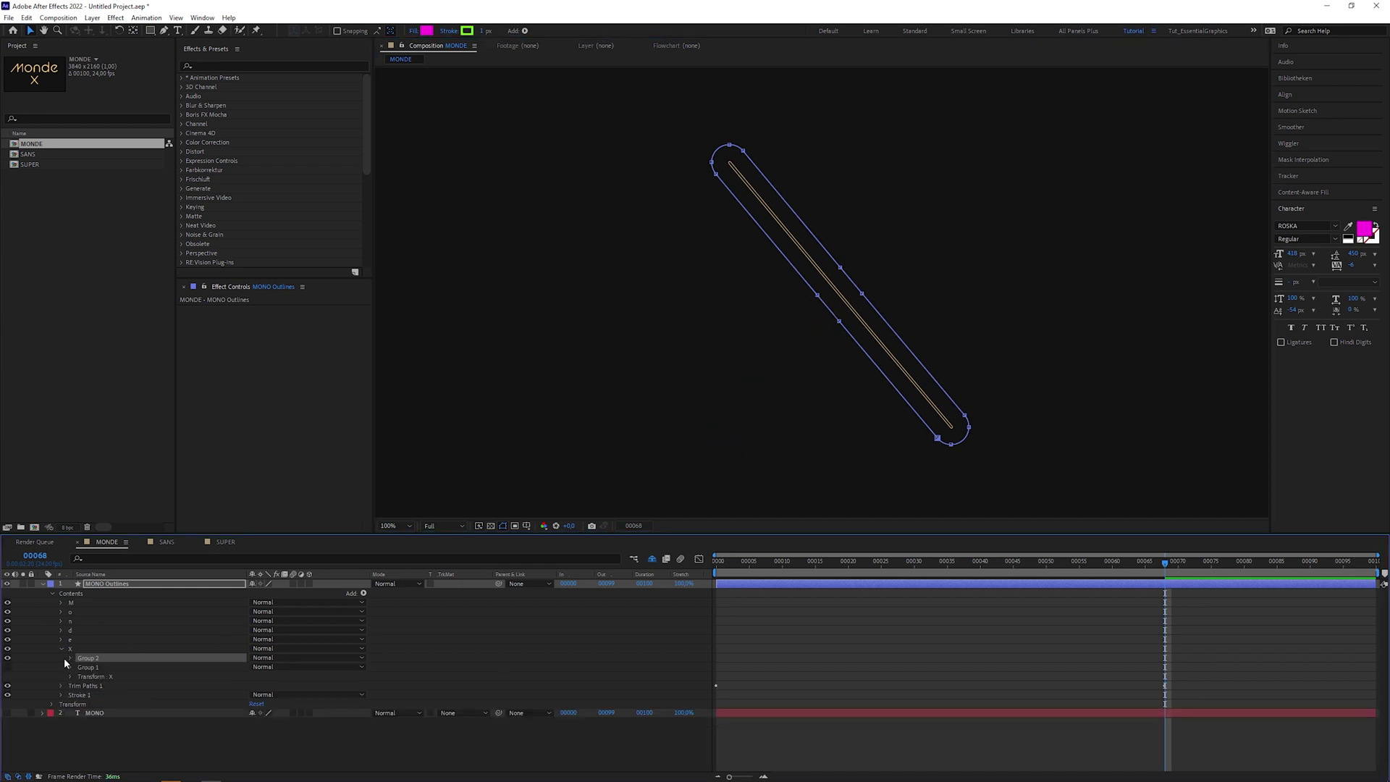
Show Group 1 alone and delete its upper-left and lower-right arm points, keeping only the diagonal from lower left to upper right.
{"action": "left_click", "coordinate": [7, 666]}
{"action": "left_click", "coordinate": [71, 667]}
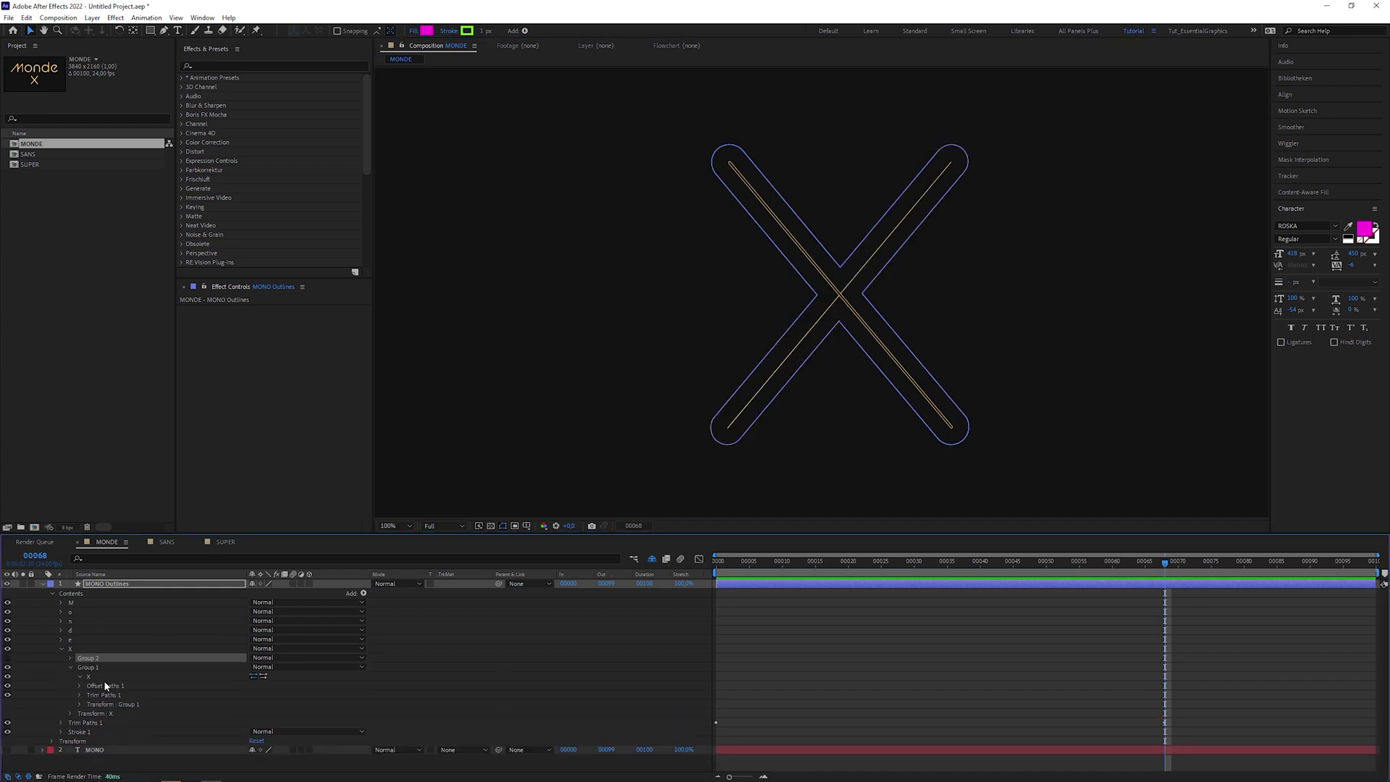
{"action": "left_click", "coordinate": [80, 677]}
{"action": "left_click", "coordinate": [110, 685]}
{"action": "left_click_drag", "start_coordinate": [779, 128], "coordinate": [686, 212]}
{"action": "key", "text": "Delete"}
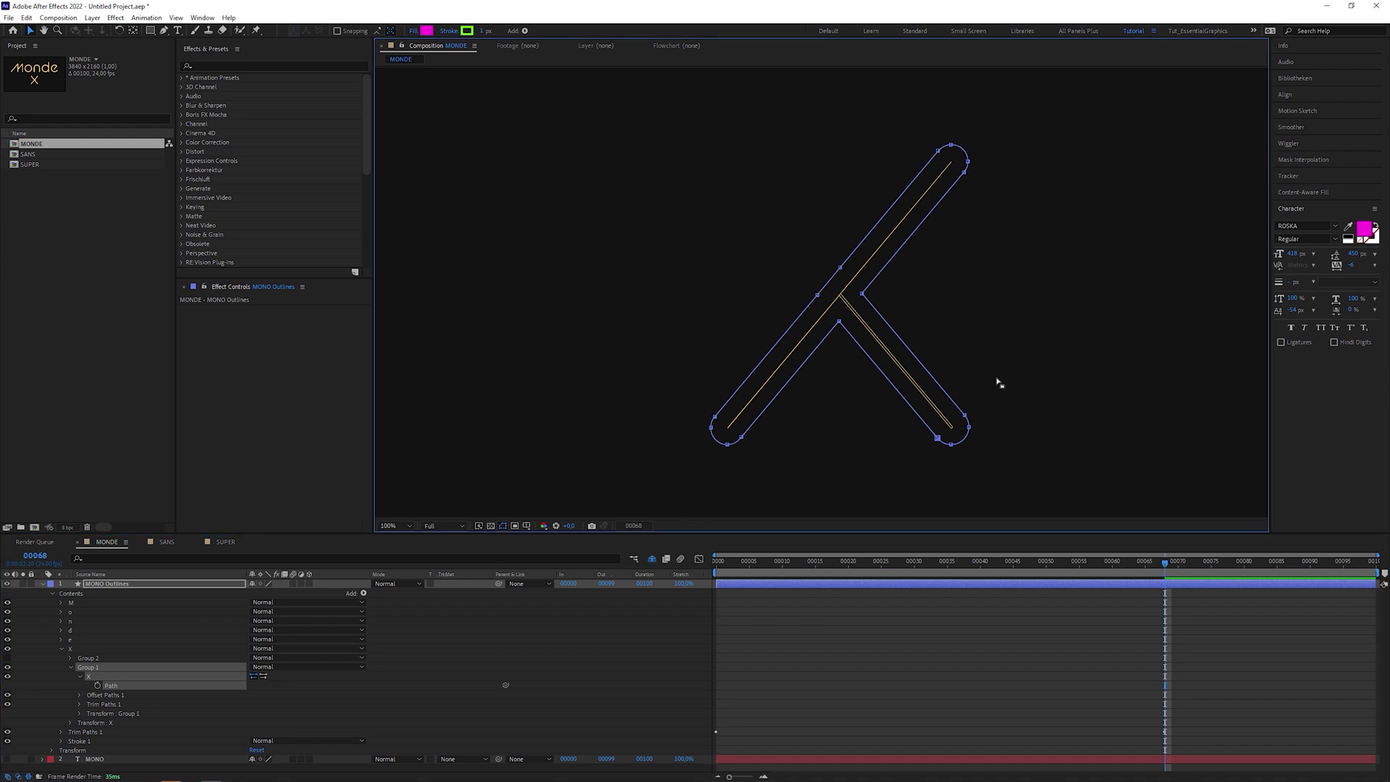
{"action": "left_click_drag", "start_coordinate": [1018, 402], "coordinate": [920, 465]}
{"action": "key", "text": "Delete"}
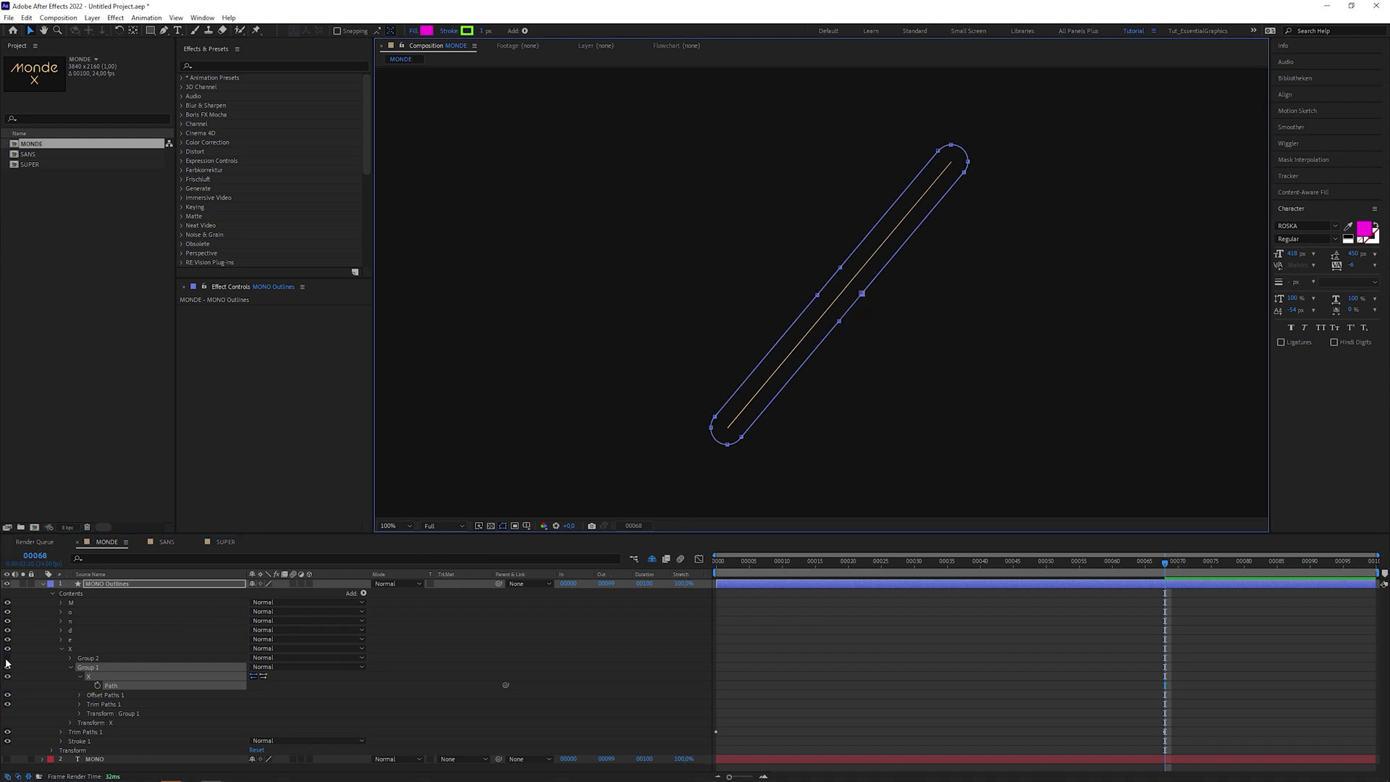
Show Group 2 again and adjust its Offset Paths Amount to about -32,5 so the double line collapses into one centre line.
{"action": "left_click", "coordinate": [8, 659]}
{"action": "left_click", "coordinate": [71, 657]}
{"action": "left_click", "coordinate": [79, 685]}
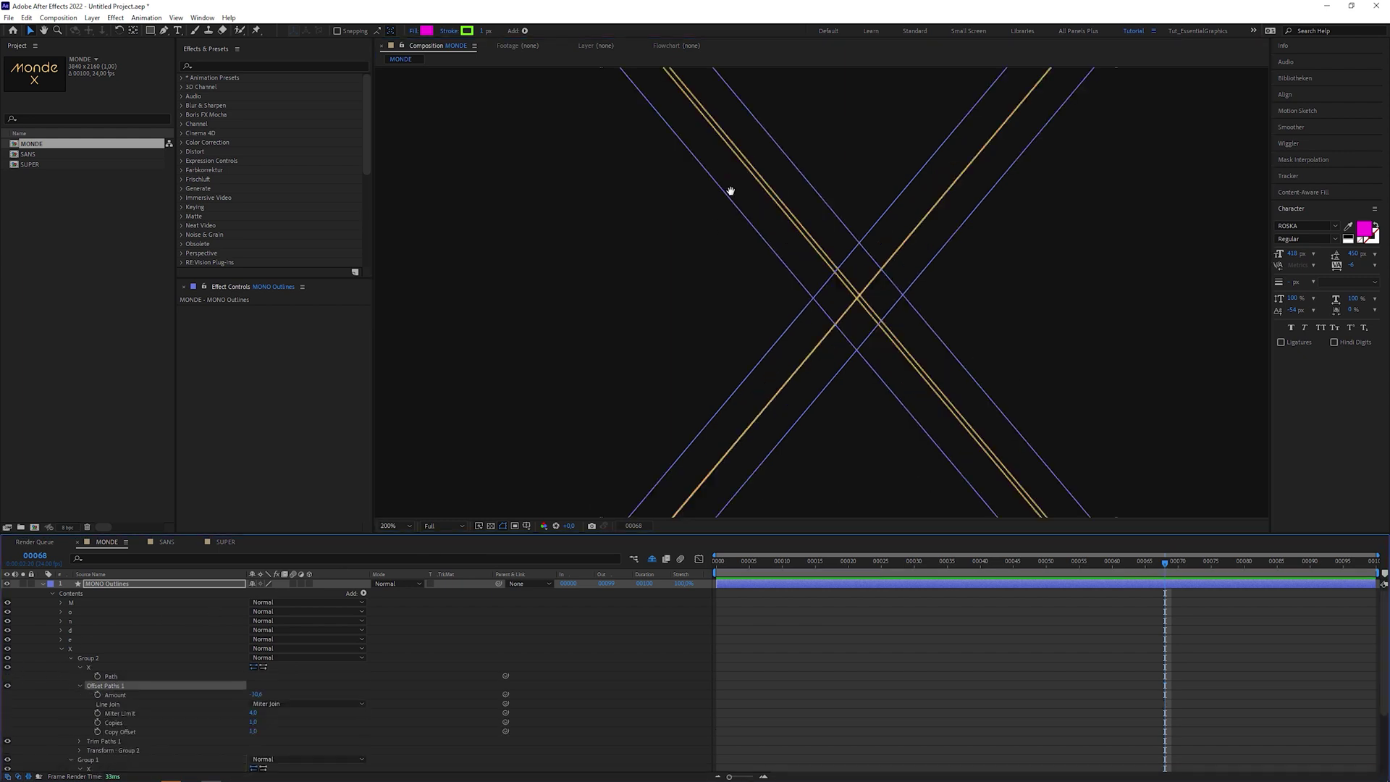
{"action": "scroll", "coordinate": [729, 186], "scroll_direction": "up", "scroll_amount": 4}
{"action": "left_click_drag", "start_coordinate": [265, 698], "coordinate": [248, 688]}
{"action": "scroll", "coordinate": [825, 323], "scroll_direction": "down", "scroll_amount": 2}
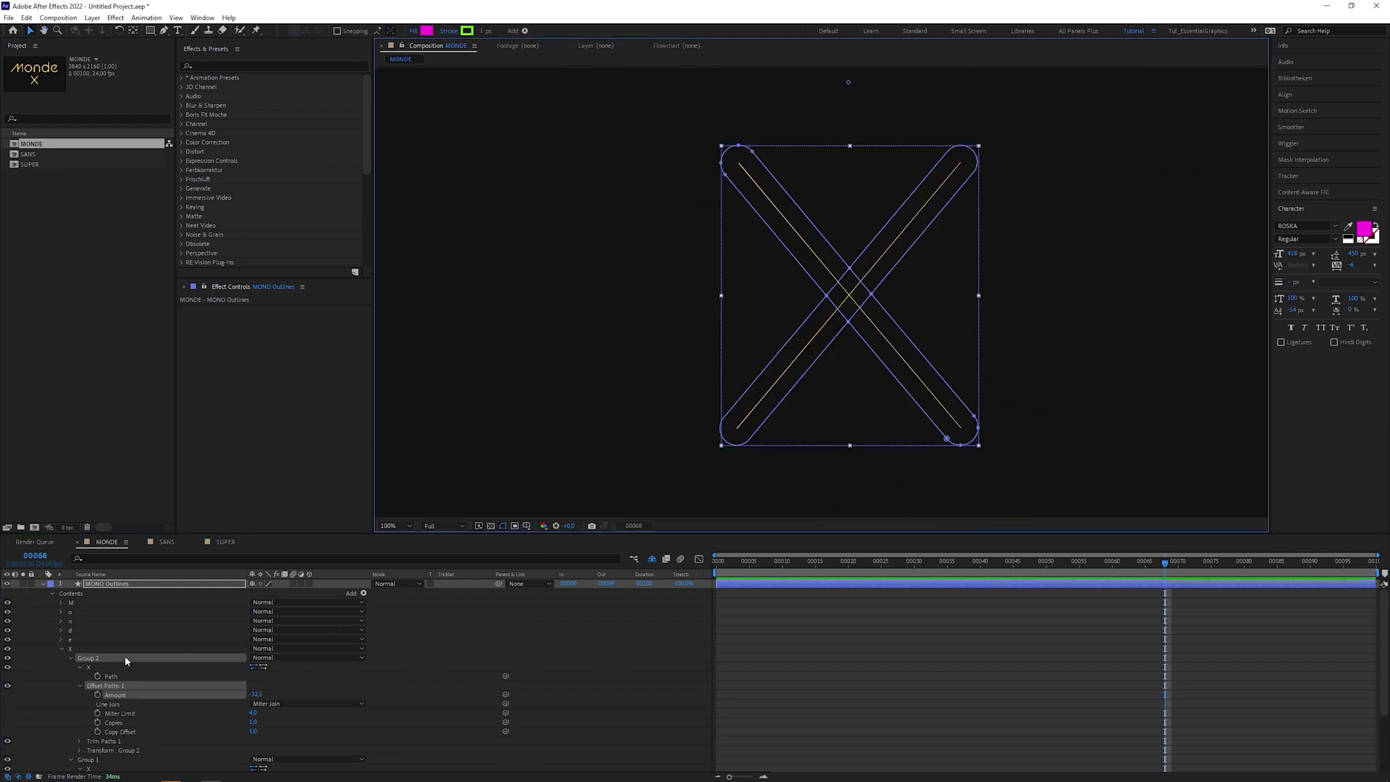
Set the Trim Paths End to 50 % in both diagonal groups of the X.
{"action": "left_click", "coordinate": [80, 667]}
{"action": "left_click", "coordinate": [78, 676]}
{"action": "left_click", "coordinate": [80, 686]}
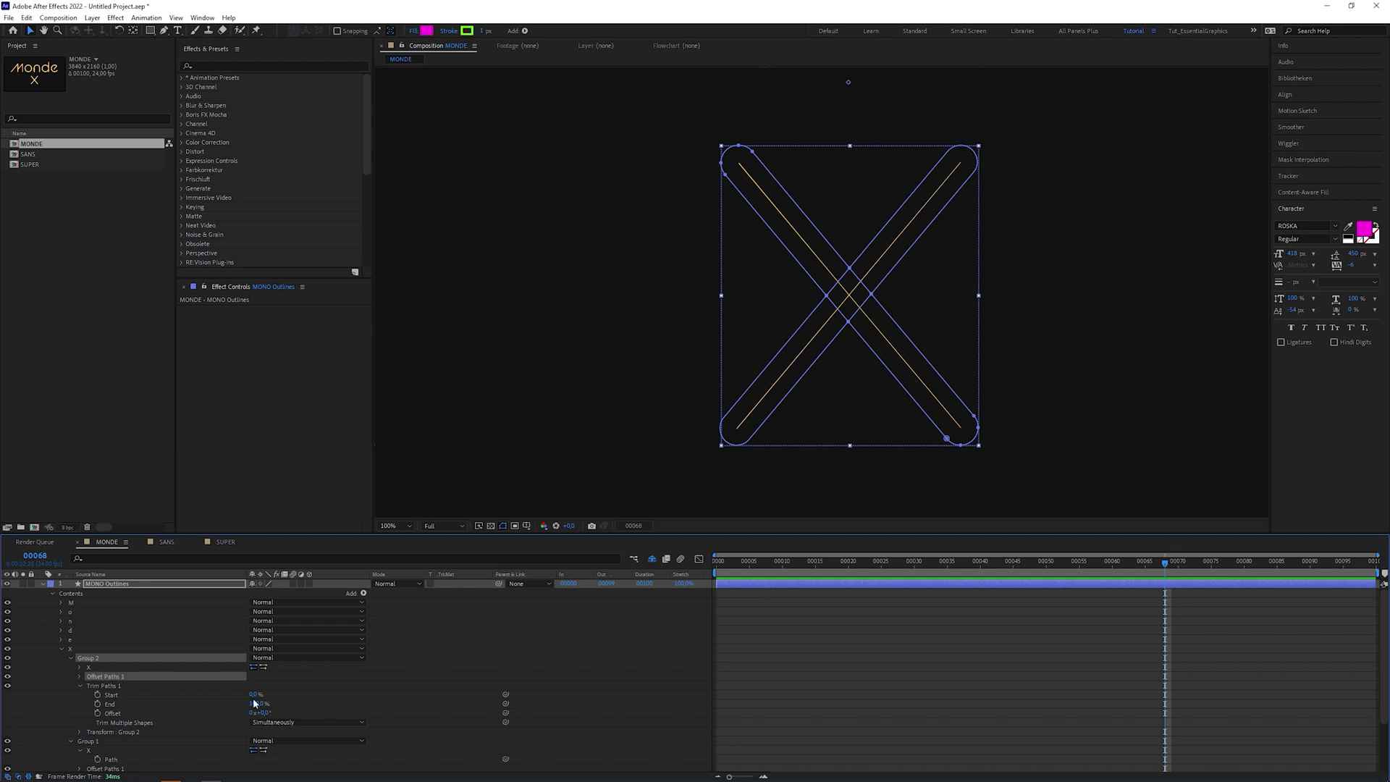
{"action": "left_click", "coordinate": [256, 704]}
{"action": "type", "text": "50"}
{"action": "key", "text": "Return"}
{"action": "left_click", "coordinate": [70, 658]}
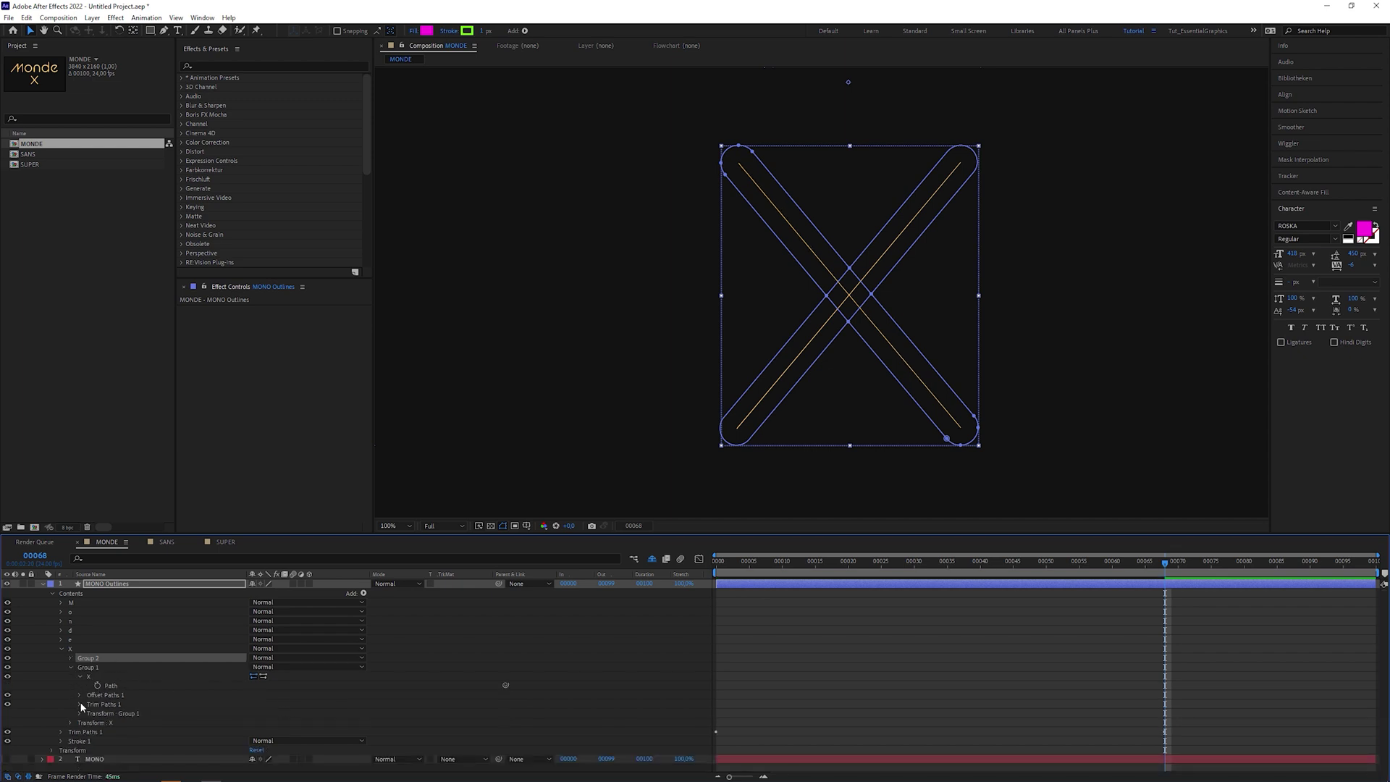
{"action": "left_click", "coordinate": [80, 704]}
{"action": "left_click", "coordinate": [258, 722]}
{"action": "type", "text": "50"}
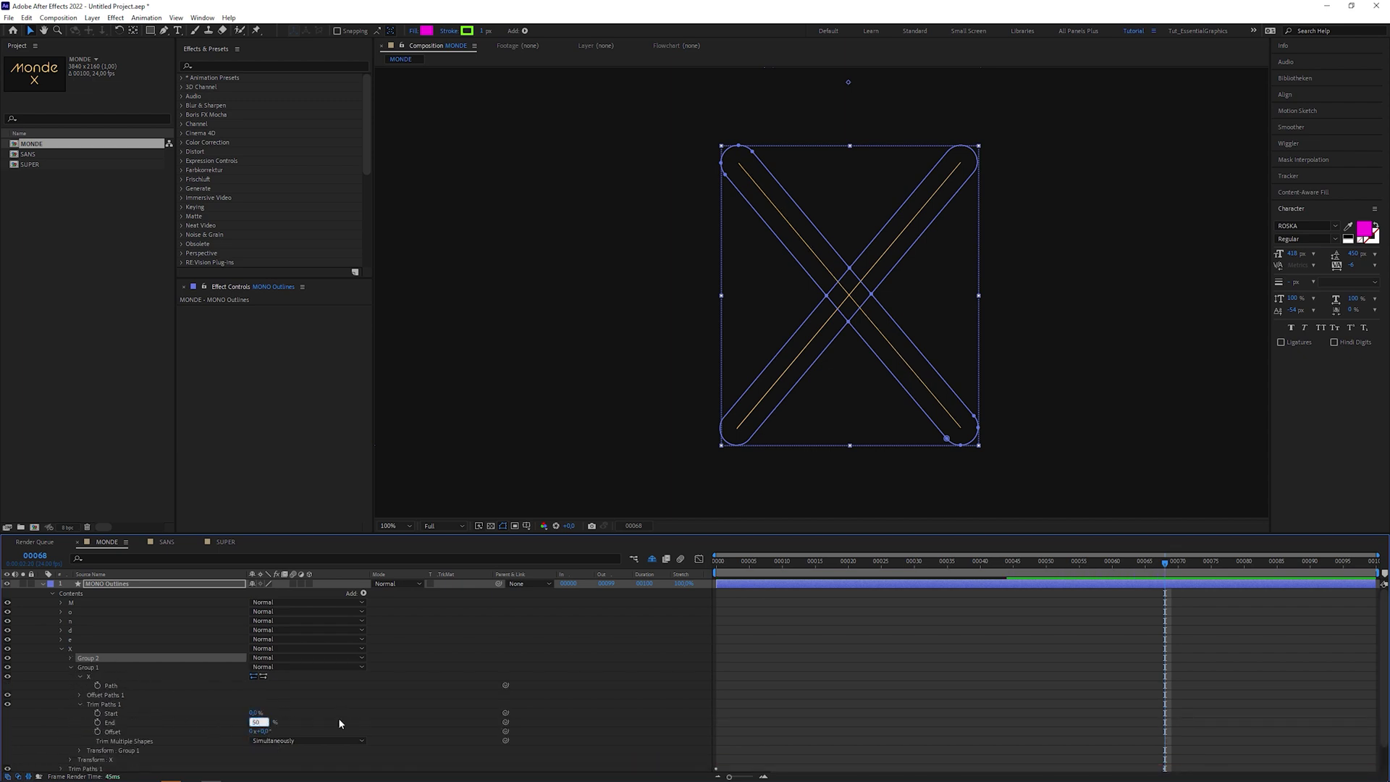
{"action": "key", "text": "Return"}
Reduce the Trim Paths End of the letter e to about 52 %.
{"action": "key", "text": "comma"}
{"action": "key", "text": "comma"}
{"action": "left_click_drag", "start_coordinate": [1067, 265], "coordinate": [742, 448]}
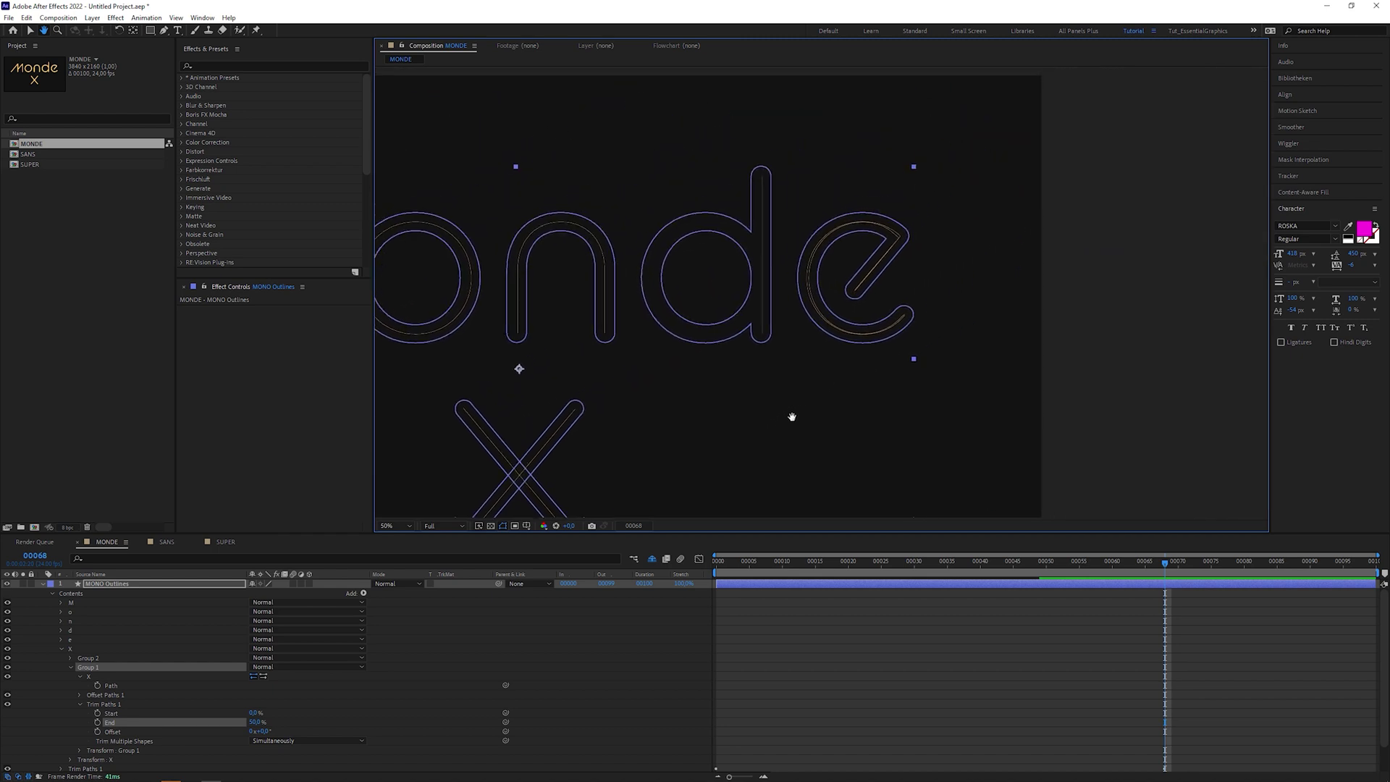
{"action": "key", "text": "period"}
{"action": "left_click", "coordinate": [62, 649]}
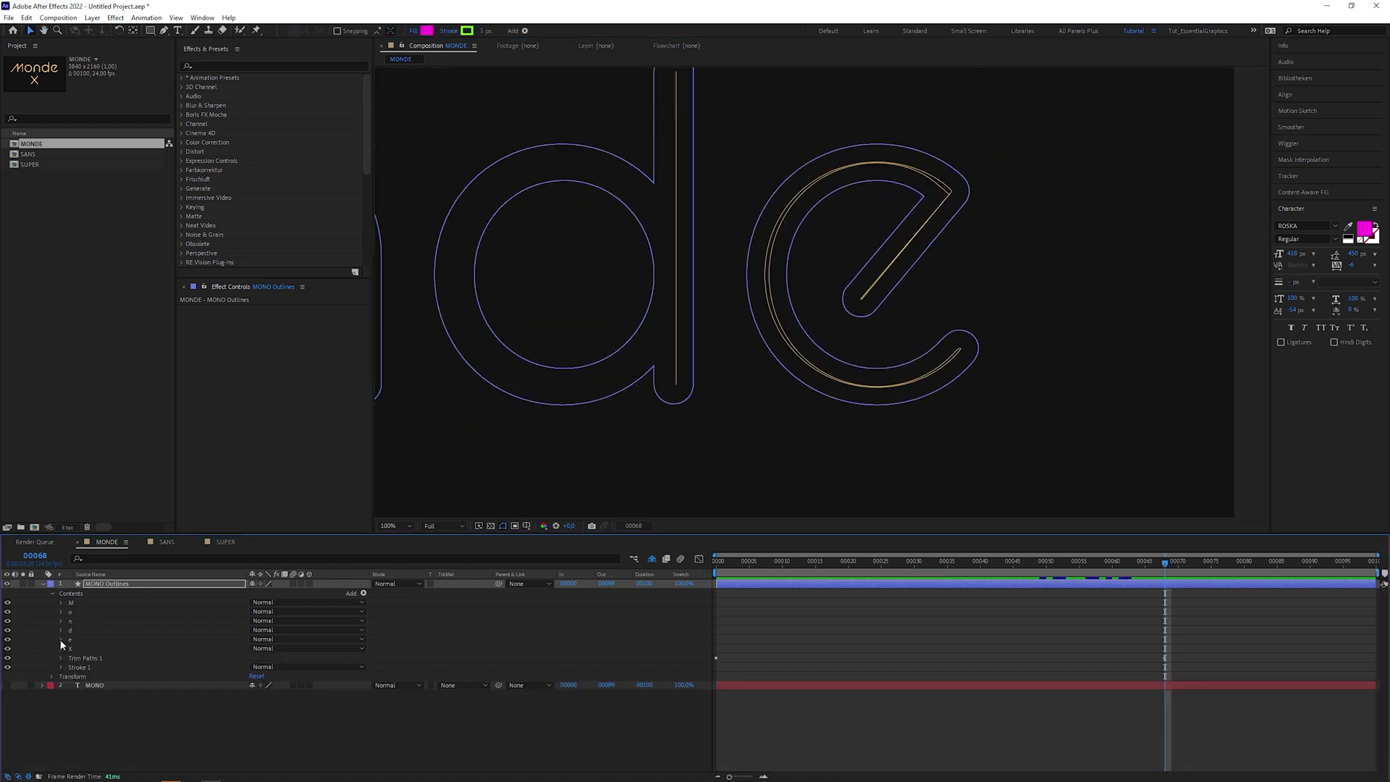
{"action": "left_click", "coordinate": [61, 639]}
{"action": "left_click", "coordinate": [70, 667]}
{"action": "left_click", "coordinate": [252, 685]}
{"action": "left_click_drag", "start_coordinate": [252, 685], "coordinate": [223, 685]}
Fine-tune the e's Trim Paths Offset and set End to about 50,4 % so a single stroke runs to both letter ends.
{"action": "key", "text": "period"}
{"action": "left_click_drag", "start_coordinate": [968, 437], "coordinate": [957, 415]}
{"action": "key", "text": "v"}
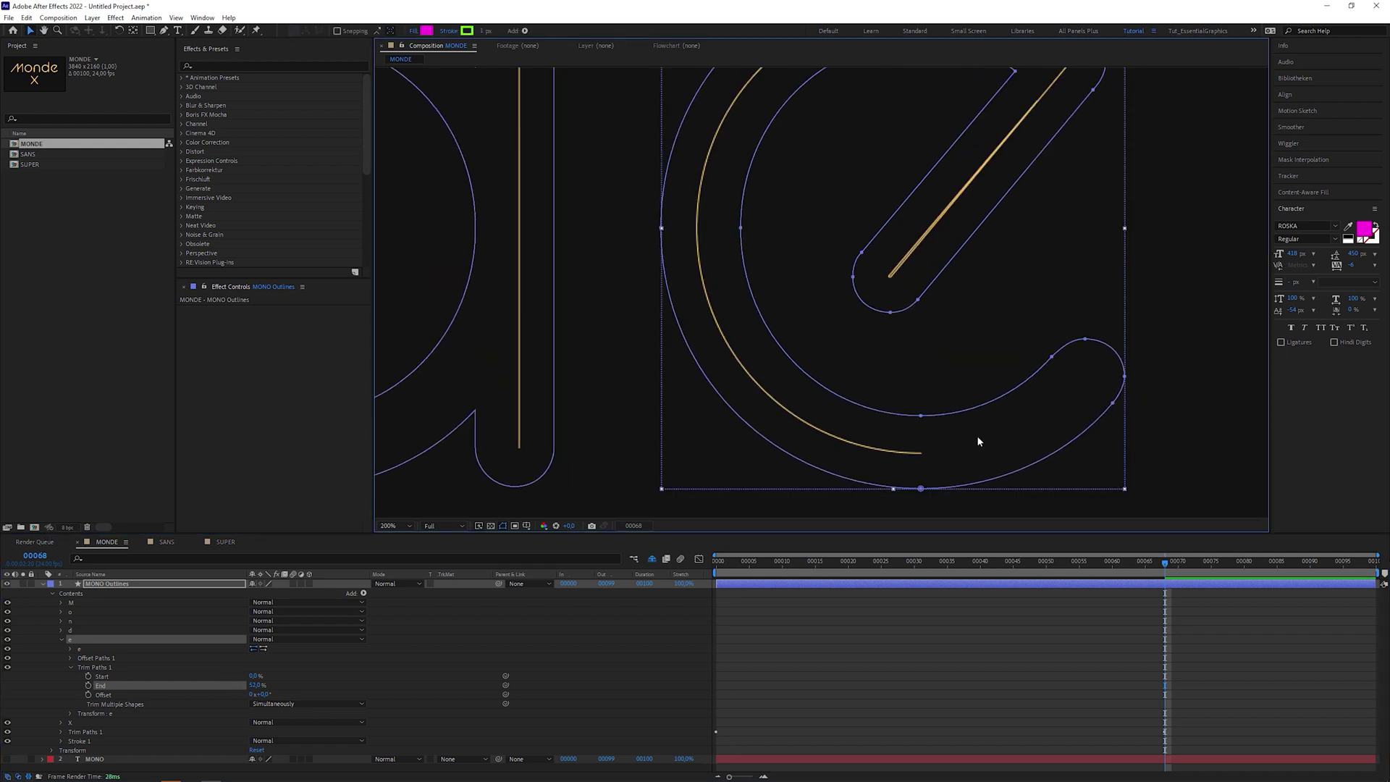
{"action": "mouse_move", "coordinate": [266, 694]}
{"action": "left_mouse_down"}
{"action": "mouse_move", "coordinate": [242, 694]}
{"action": "mouse_move", "coordinate": [249, 685]}
{"action": "left_mouse_up"}
{"action": "left_click", "coordinate": [265, 694]}
{"action": "key", "text": "comma"}
{"action": "key", "text": "comma"}
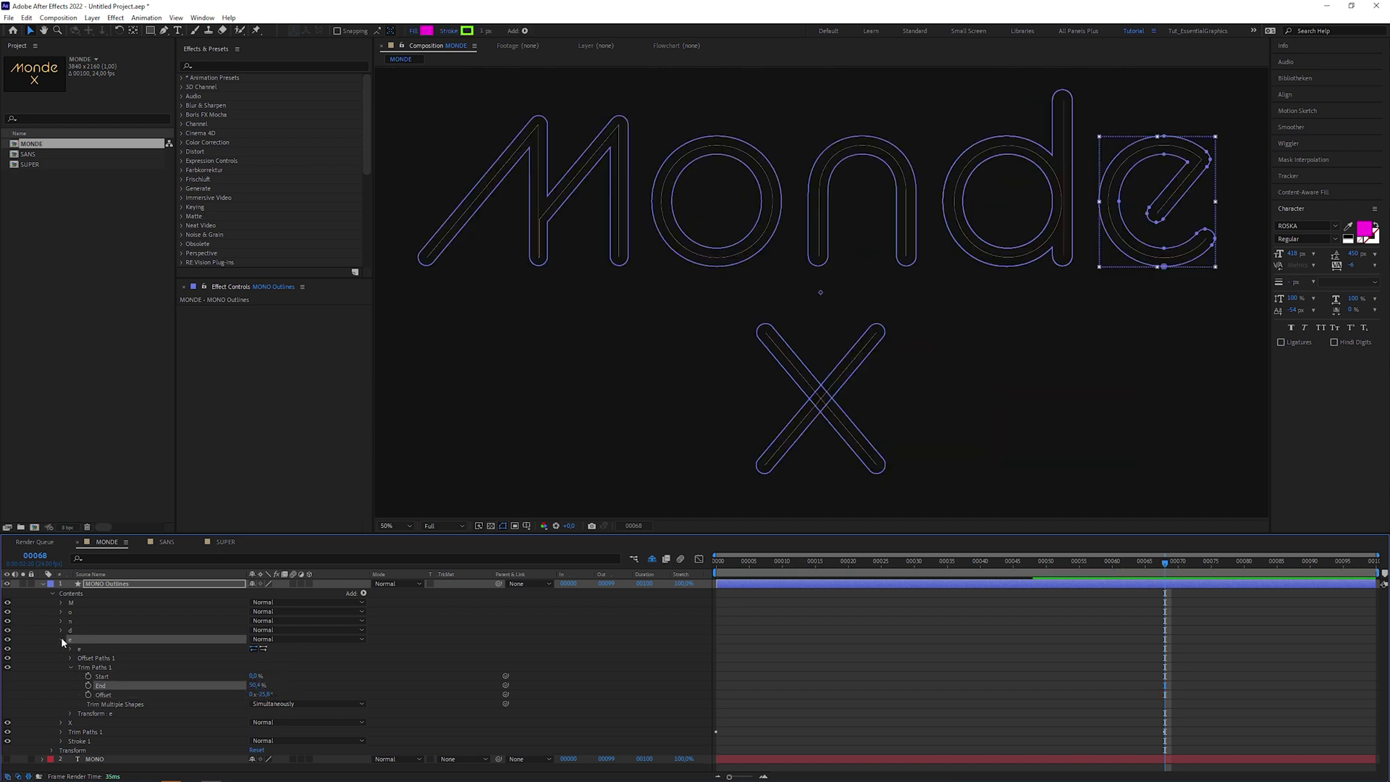
Increase Stroke 1's width to about 64 and check how well the strokes fill the letter outlines.
{"action": "left_click", "coordinate": [61, 637]}
{"action": "left_click", "coordinate": [60, 667]}
{"action": "left_click", "coordinate": [224, 704]}
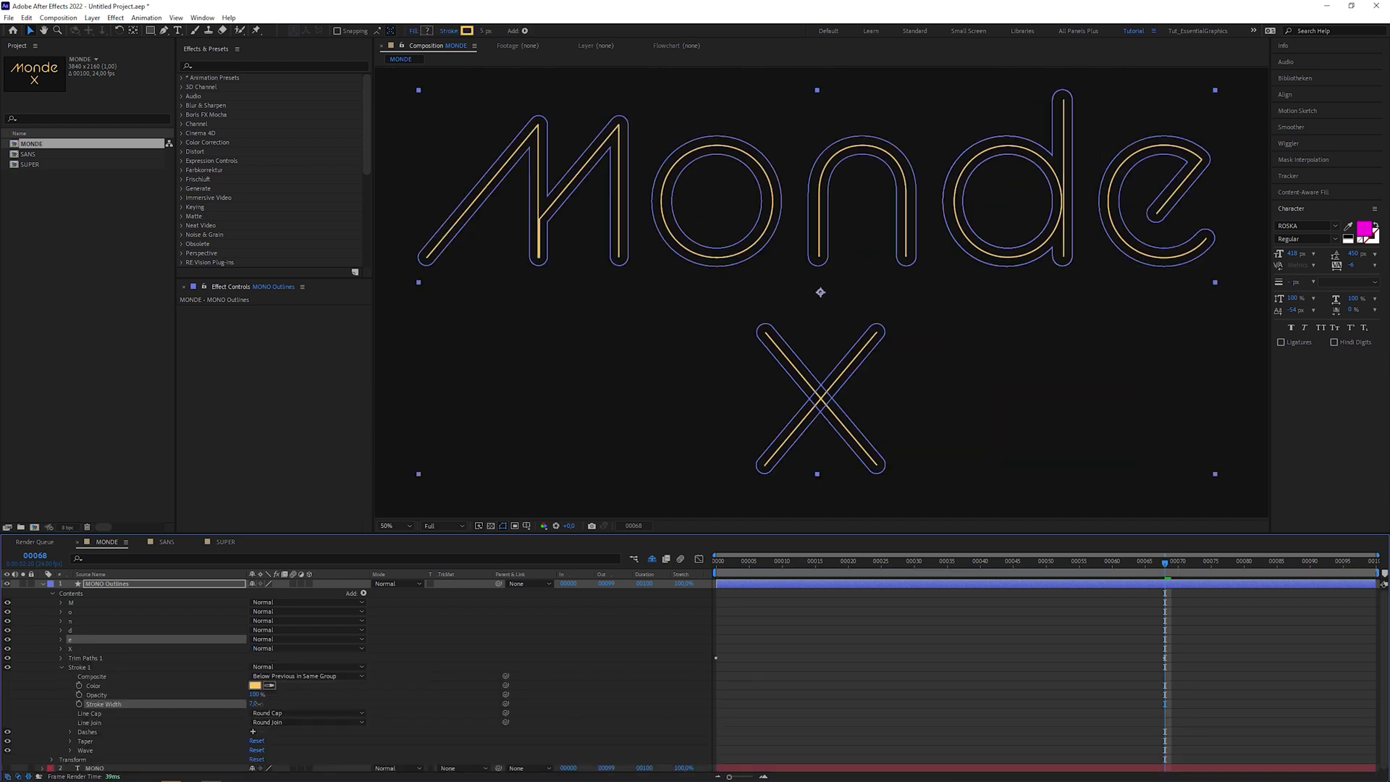
{"action": "left_click_drag", "start_coordinate": [255, 703], "coordinate": [288, 703]}
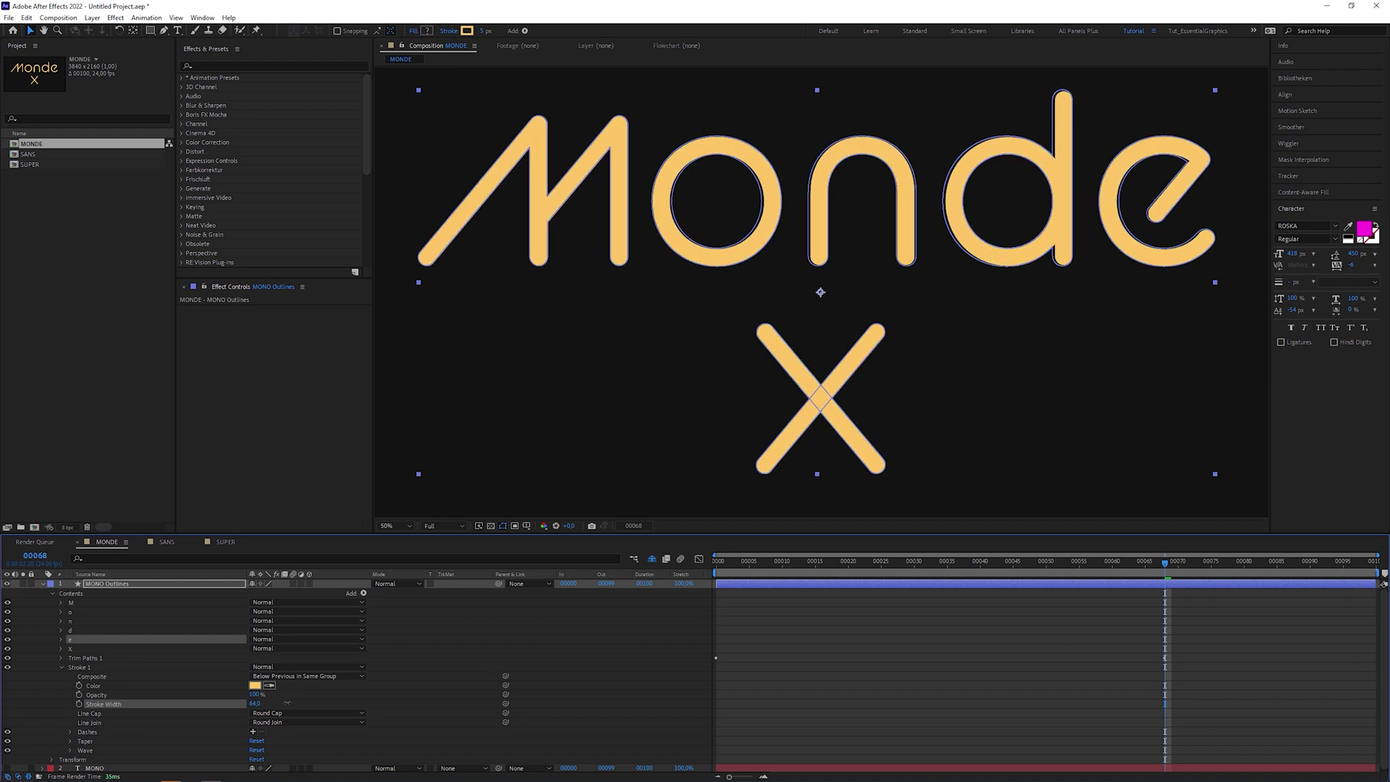
{"action": "scroll", "coordinate": [748, 467], "scroll_direction": "up", "scroll_amount": 5}
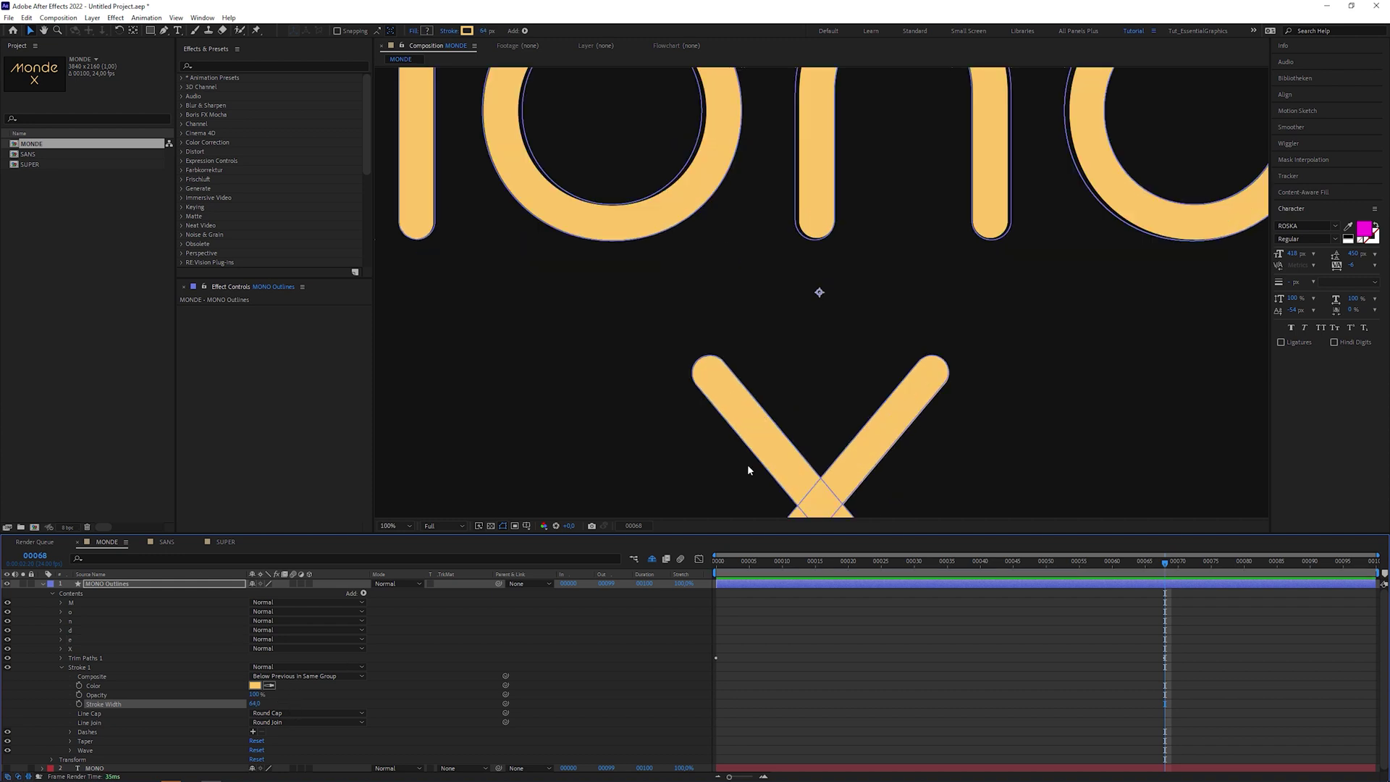
{"action": "key", "text": "v"}
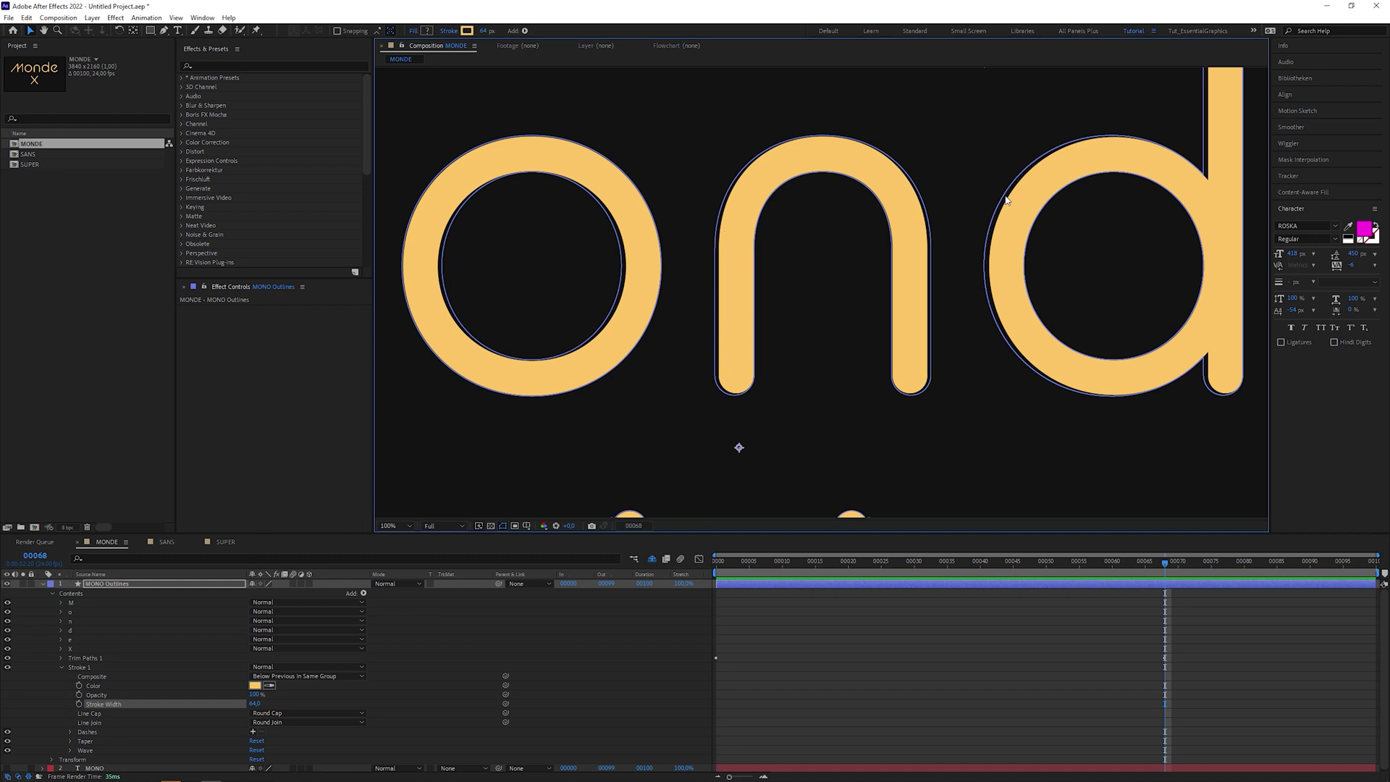
{"action": "scroll", "coordinate": [1032, 391], "scroll_direction": "down", "scroll_amount": 5}
Show the MONO text layer behind the strokes and change its fill colour to purple.
{"action": "left_click", "coordinate": [42, 584]}
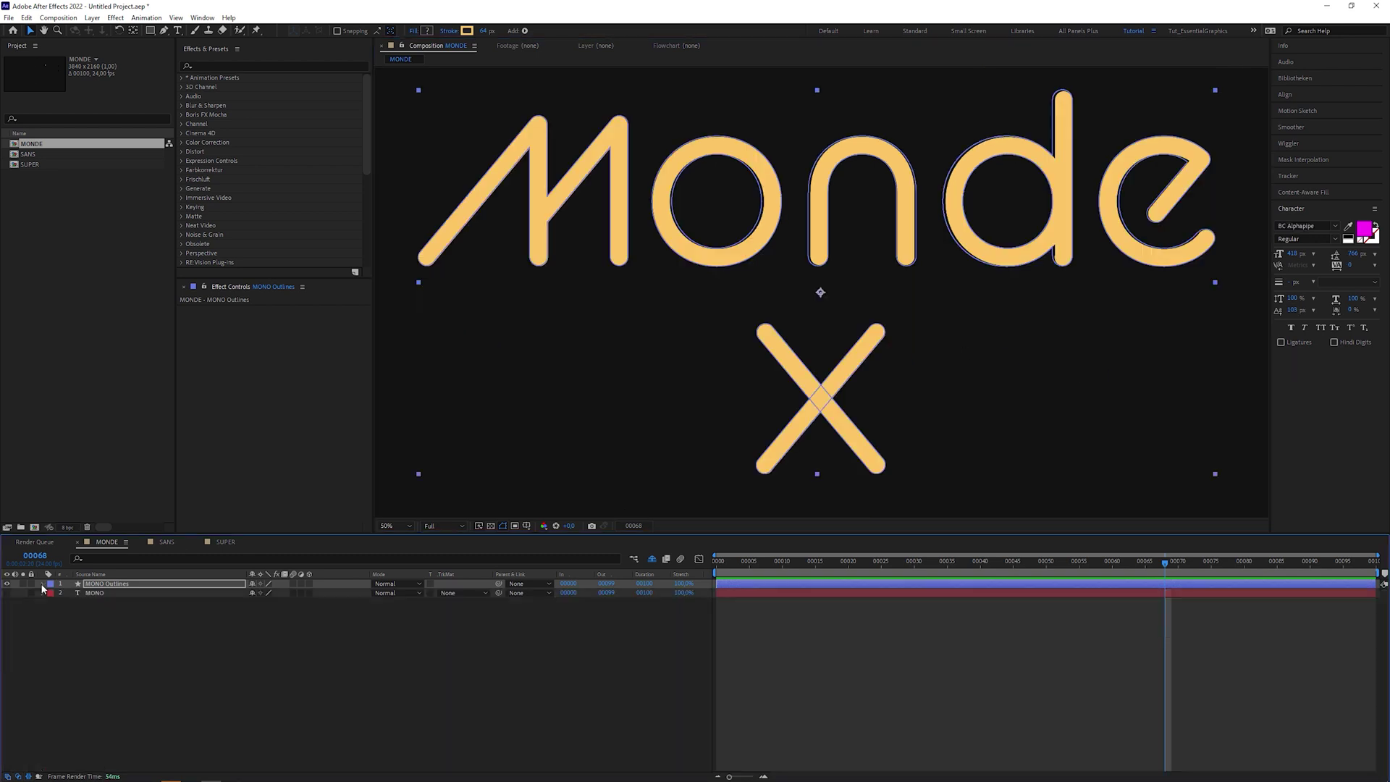
{"action": "left_click", "coordinate": [88, 593]}
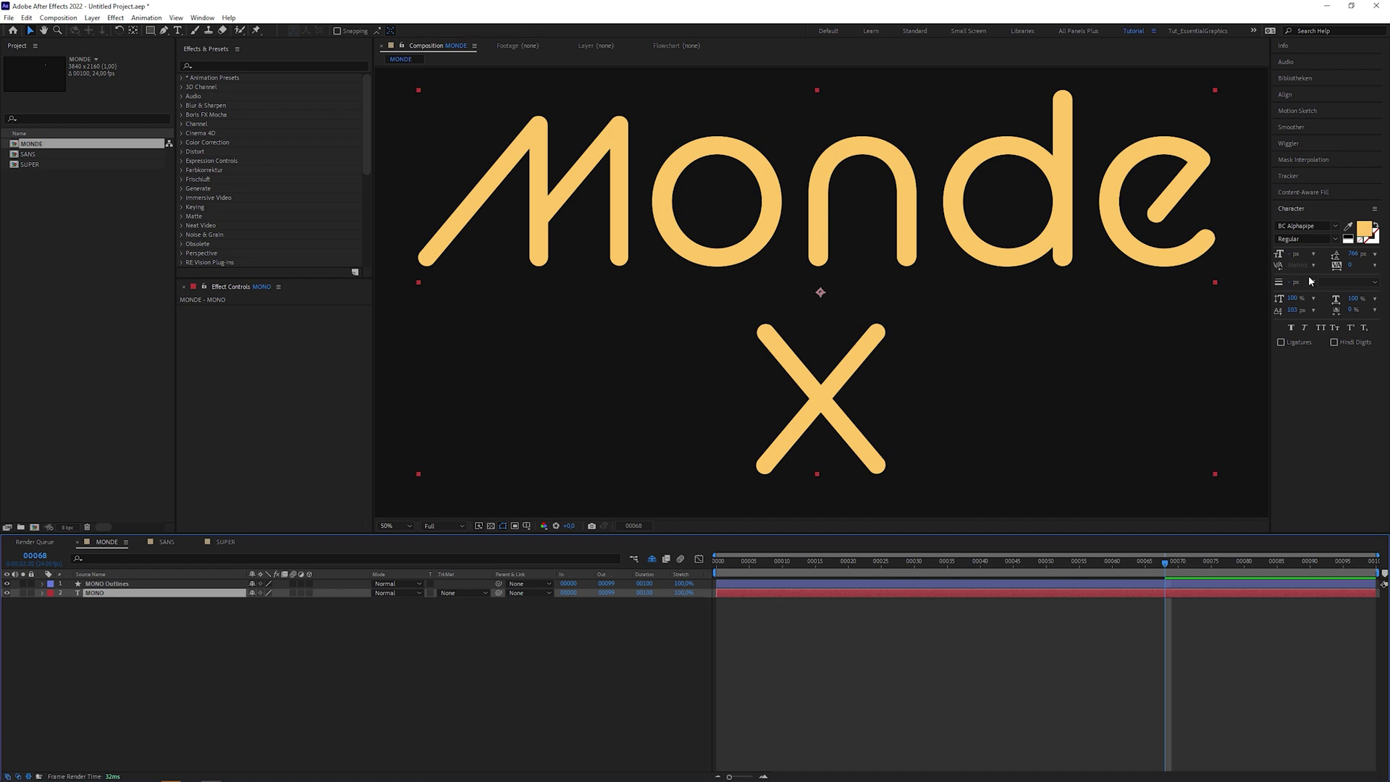
{"action": "left_click", "coordinate": [1364, 230]}
{"action": "left_click_drag", "start_coordinate": [348, 376], "coordinate": [348, 278]}
{"action": "left_click", "coordinate": [437, 254]}
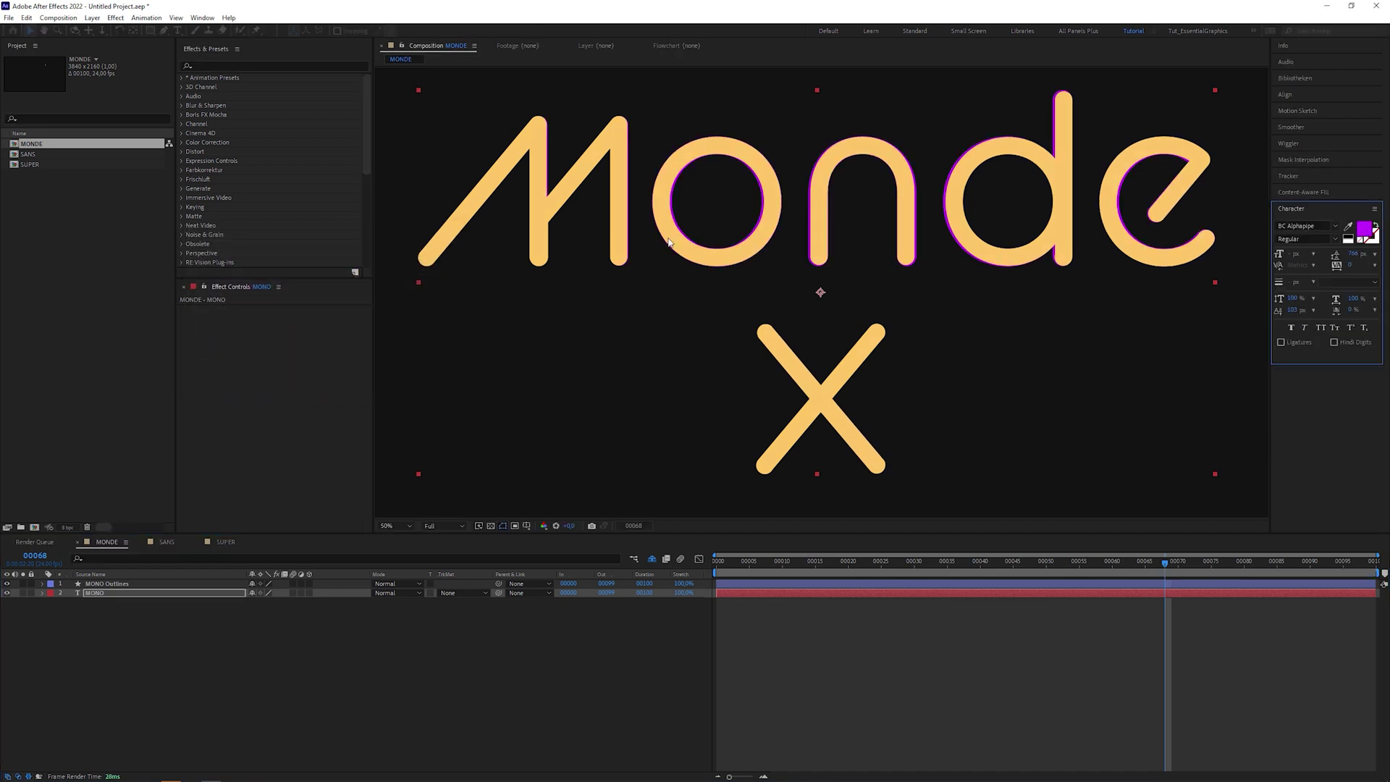
Nudge the o's path points in MONO Outlines to the right to line the stroke up with the purple text.
{"action": "scroll", "coordinate": [770, 253], "scroll_direction": "up", "scroll_amount": 1}
{"action": "left_click_drag", "start_coordinate": [770, 254], "coordinate": [938, 399]}
{"action": "left_click", "coordinate": [657, 133]}
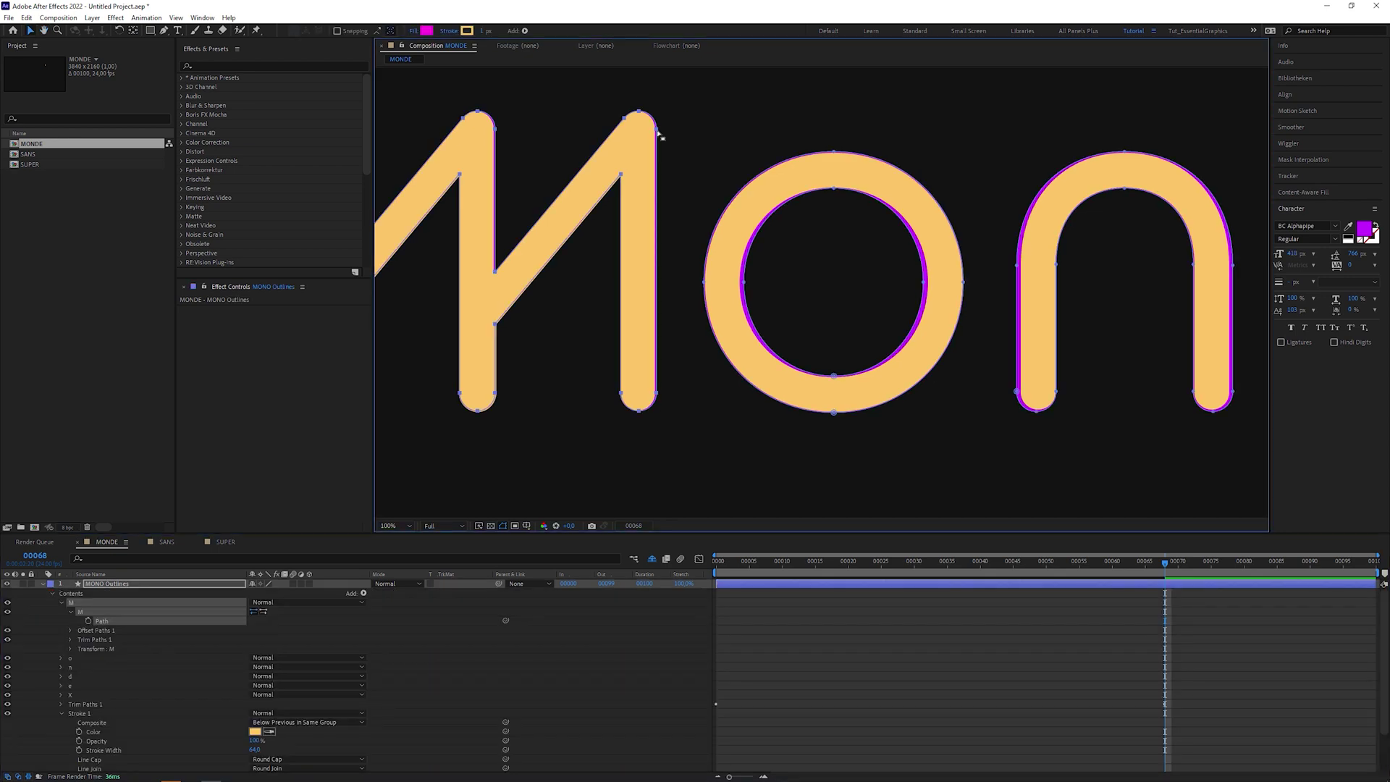
{"action": "left_click_drag", "start_coordinate": [692, 92], "coordinate": [484, 432]}
{"action": "left_click_drag", "start_coordinate": [695, 170], "coordinate": [778, 326]}
{"action": "key", "text": "Right"}
{"action": "key", "text": "Right"}
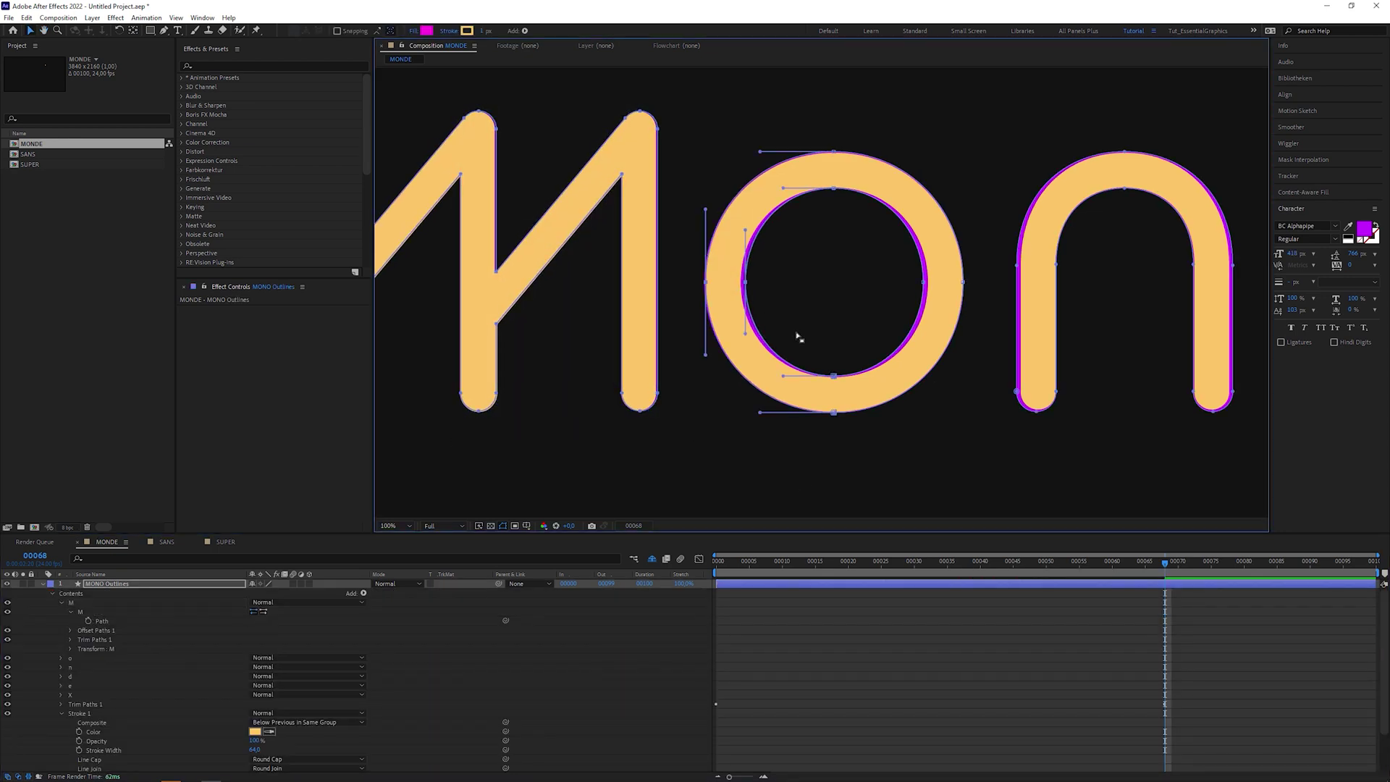
Nudge the n horizontally to line its stroke up with the purple text.
{"action": "left_click_drag", "start_coordinate": [890, 217], "coordinate": [1006, 378]}
{"action": "key", "text": "Left"}
{"action": "key", "text": "Left"}
{"action": "key", "text": "Left"}
{"action": "left_click_drag", "start_coordinate": [995, 239], "coordinate": [1268, 194]}
{"action": "key", "text": "Left"}
{"action": "key", "text": "Left"}
{"action": "key", "text": "Right"}
{"action": "key", "text": "Right"}
{"action": "key", "text": "Right"}
Select both groups of the d and nudge them left to line up with the purple text.
{"action": "left_click_drag", "start_coordinate": [1150, 439], "coordinate": [616, 451]}
{"action": "left_click_drag", "start_coordinate": [743, 474], "coordinate": [912, 381]}
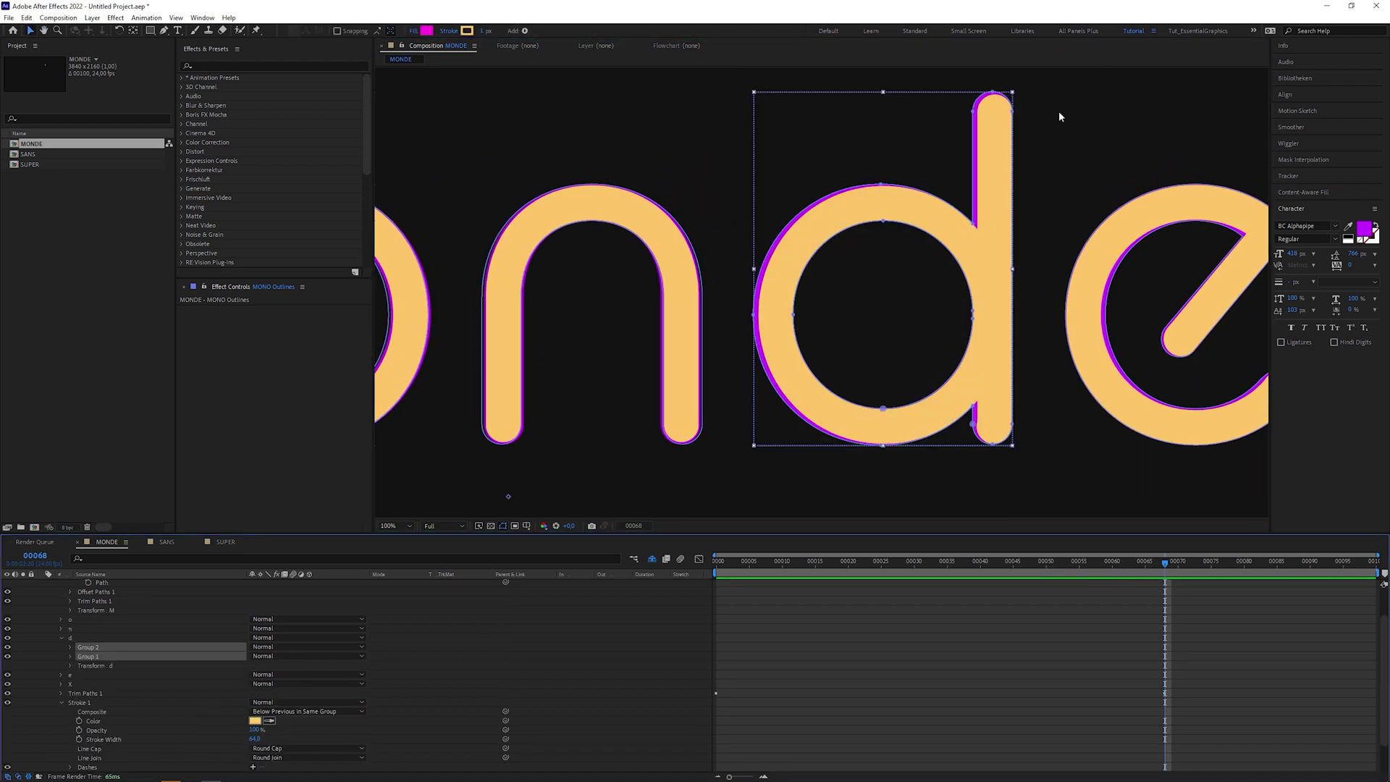
{"action": "key", "text": "Left"}
{"action": "key", "text": "Left"}
{"action": "key", "text": "Right"}
{"action": "left_click_drag", "start_coordinate": [1083, 396], "coordinate": [798, 371]}
{"action": "left_click", "coordinate": [811, 322]}
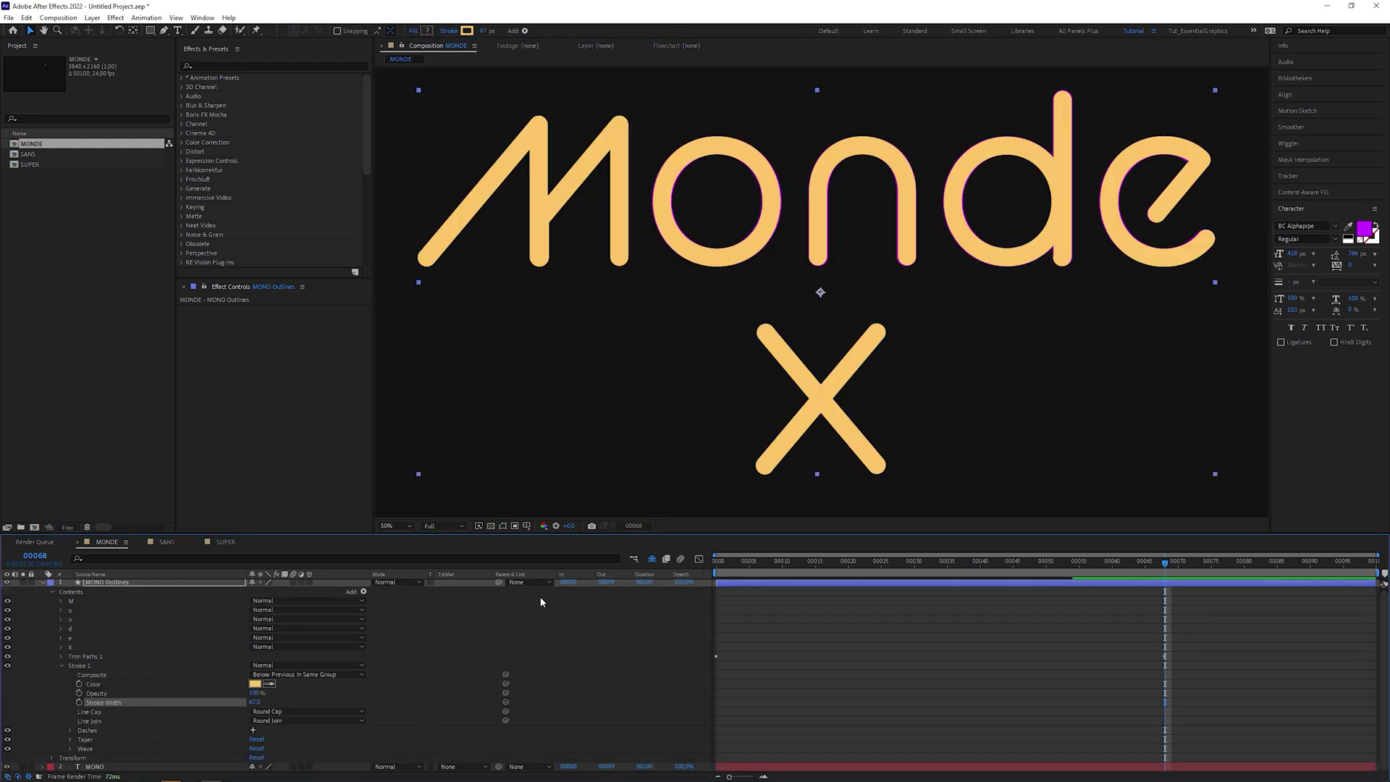
Hide the MONO text layer and preview the stroke animation from frame 0.
{"action": "left_click", "coordinate": [61, 665]}
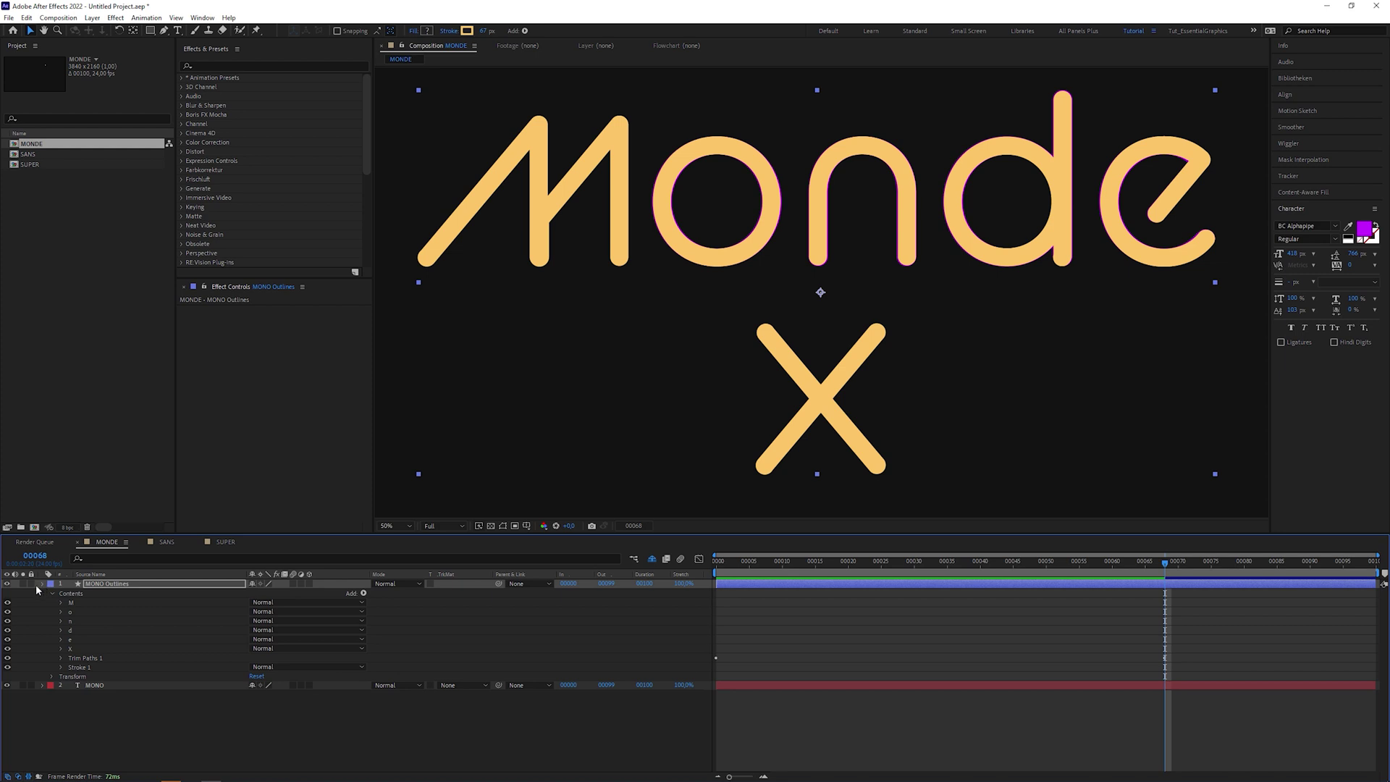
{"action": "left_click", "coordinate": [42, 583]}
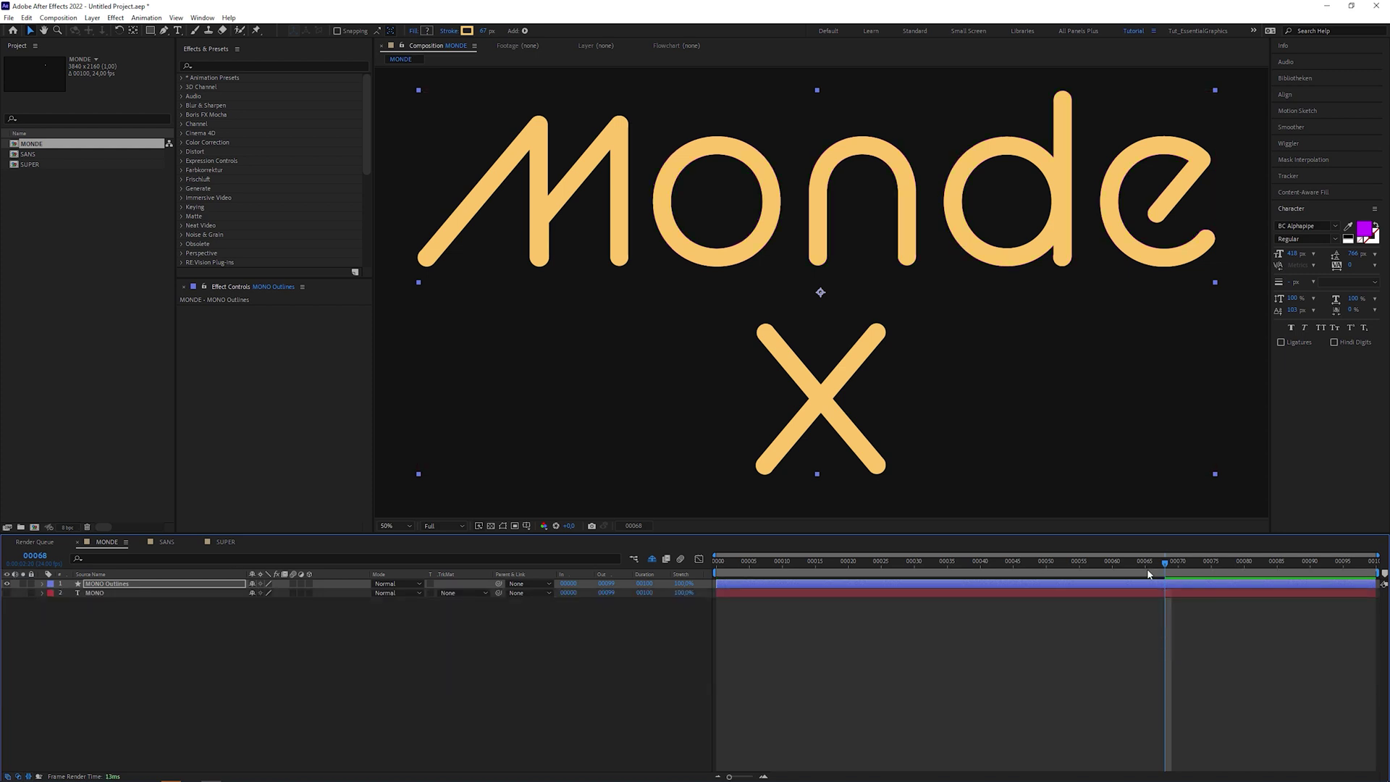
{"action": "mouse_move", "coordinate": [1148, 574]}
{"action": "left_mouse_down"}
{"action": "mouse_move", "coordinate": [782, 579]}
{"action": "mouse_move", "coordinate": [728, 619]}
{"action": "left_mouse_up"}
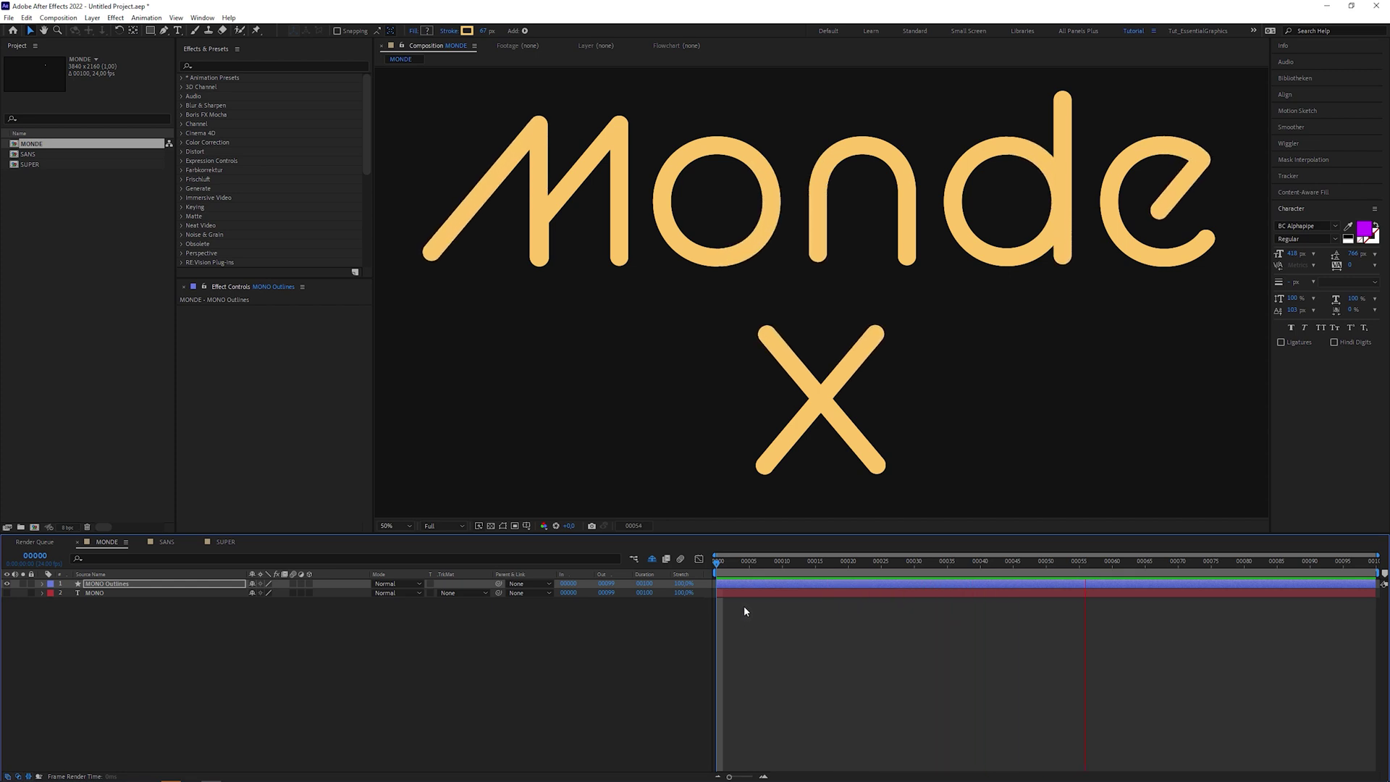
Open the SANS composition and show the sans text layer behind the strokes for a close-up comparison.
{"action": "double_click", "coordinate": [79, 155]}
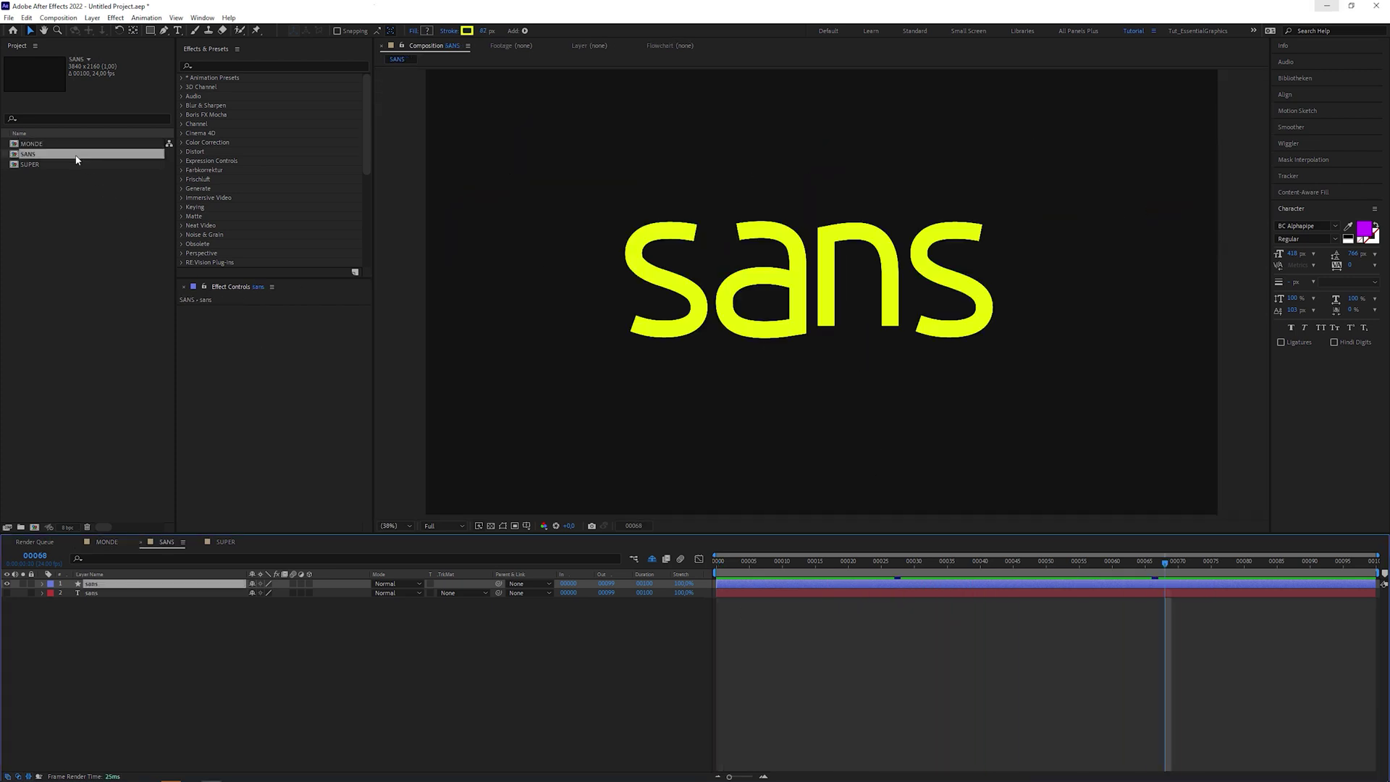
{"action": "left_click", "coordinate": [97, 592]}
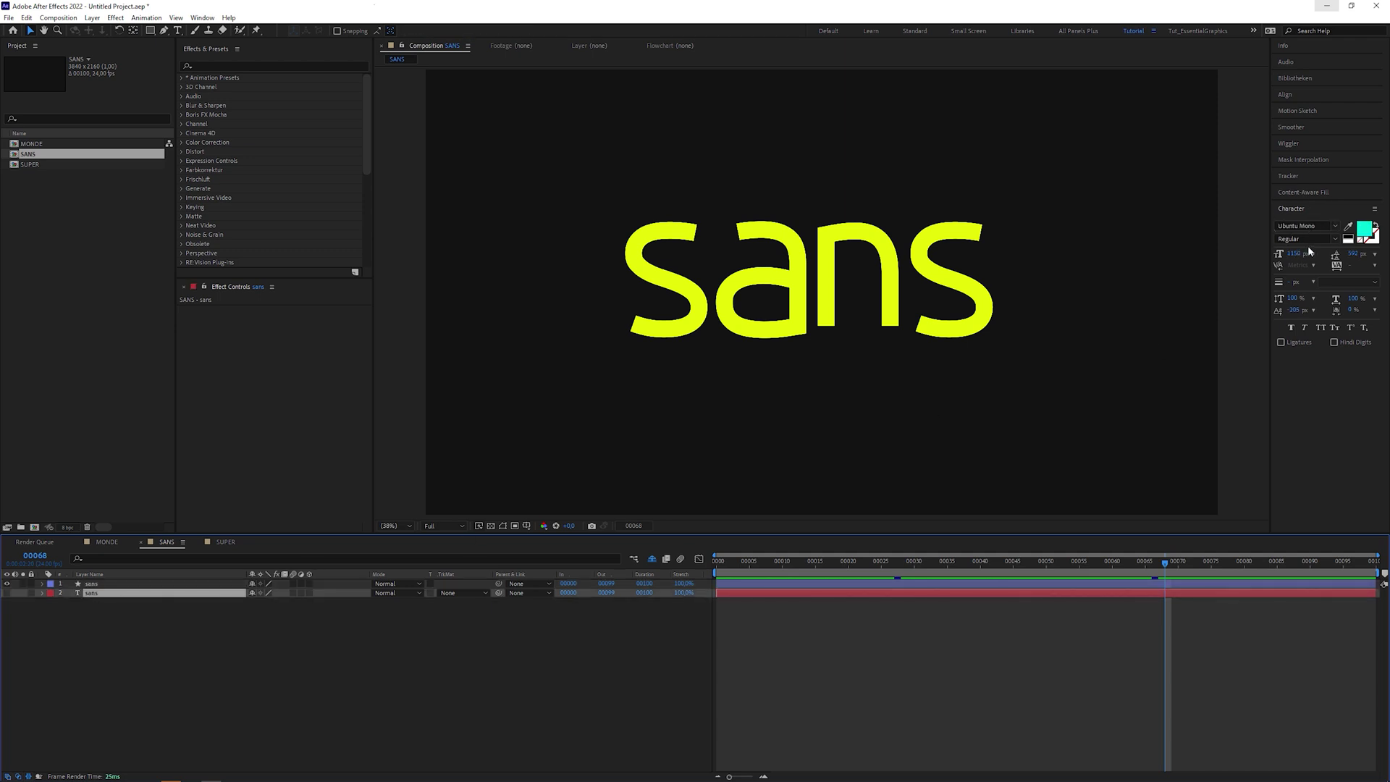
{"action": "left_click", "coordinate": [6, 593]}
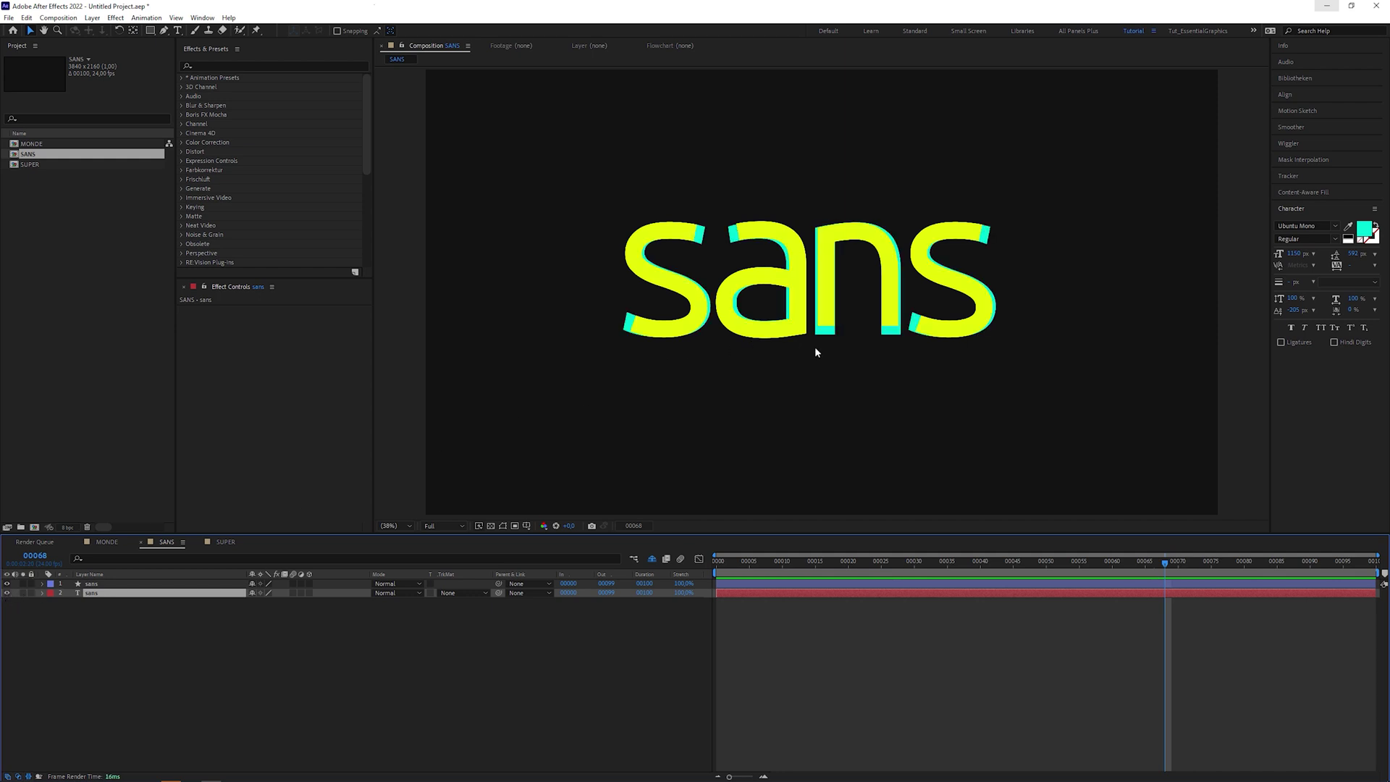
{"action": "key", "text": "slash"}
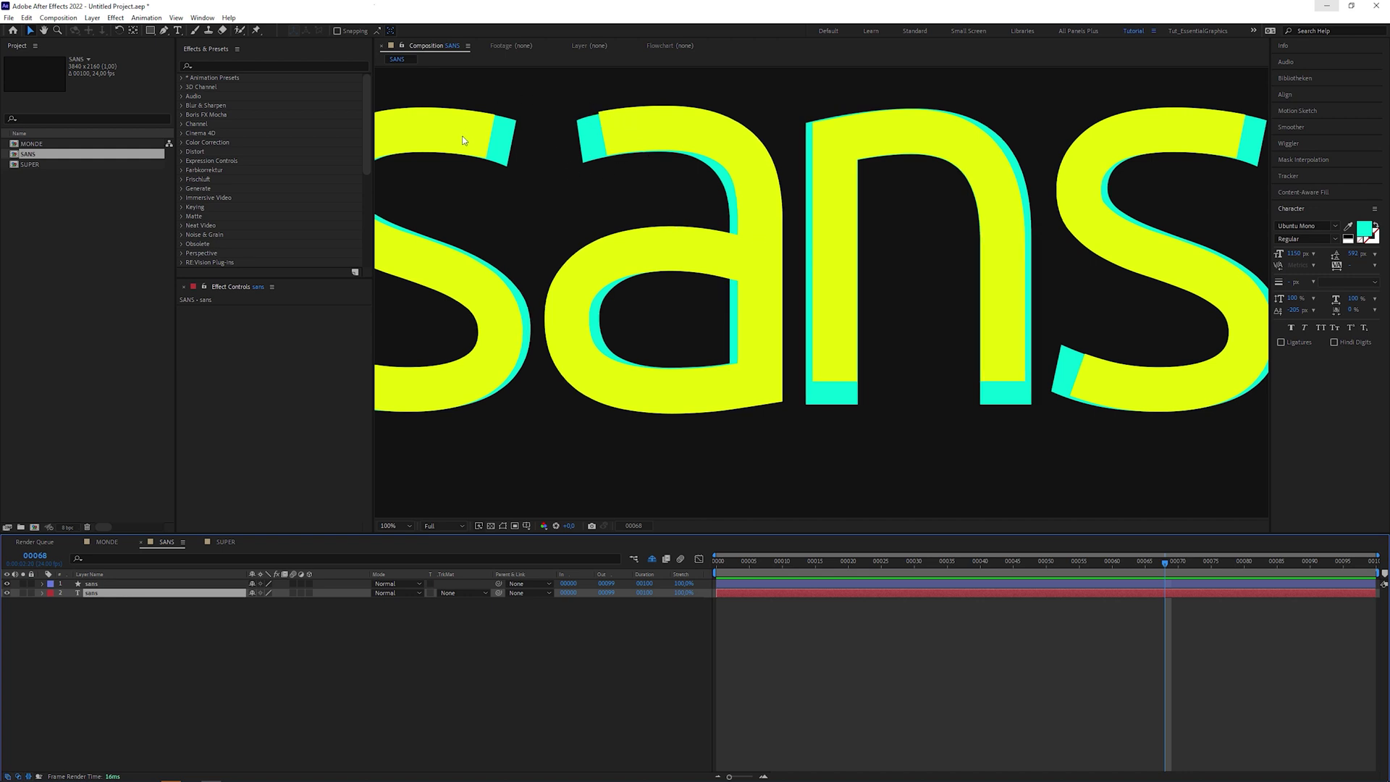
Try Round Cap as the line cap of the sans layer's Stroke 1, and switch back to Butt Cap.
{"action": "left_click", "coordinate": [43, 585]}
{"action": "left_click", "coordinate": [61, 649]}
{"action": "left_click", "coordinate": [314, 695]}
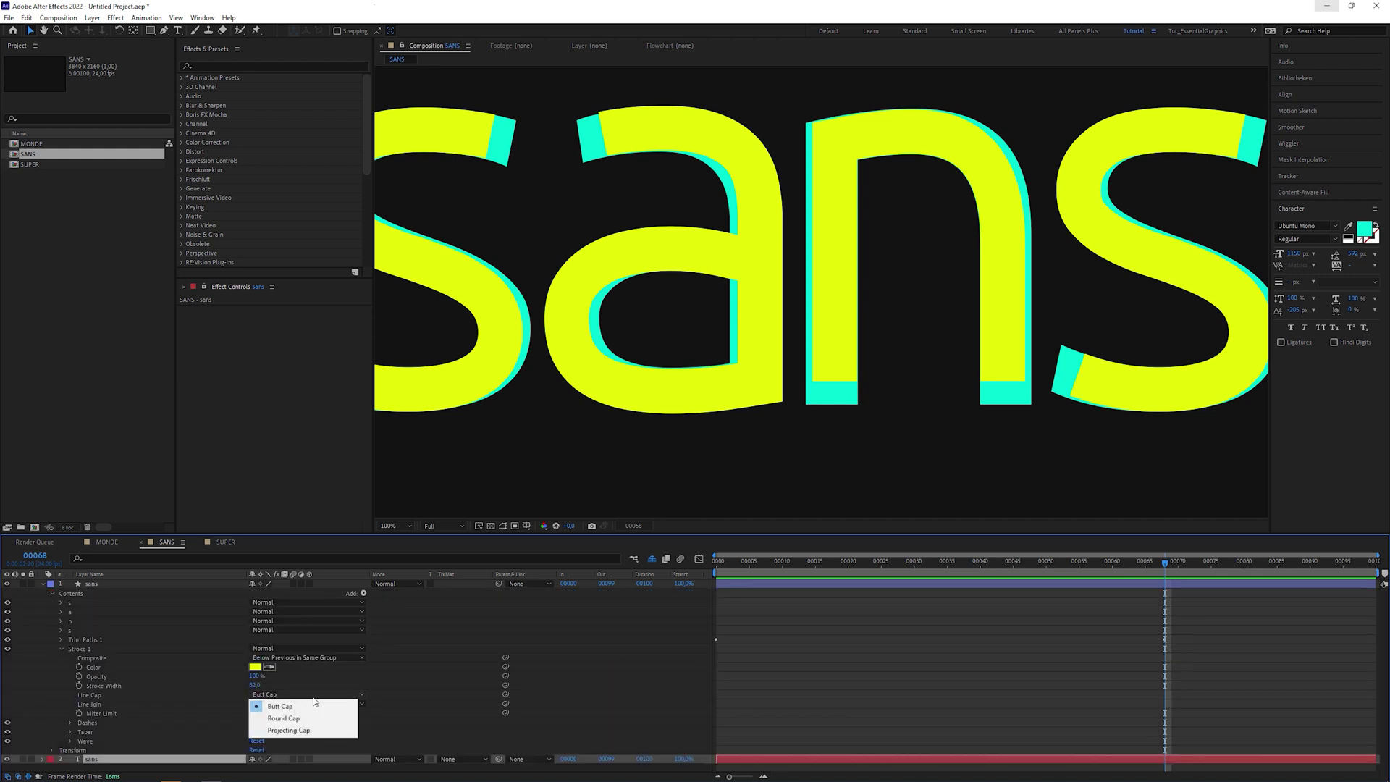
{"action": "left_click", "coordinate": [312, 718]}
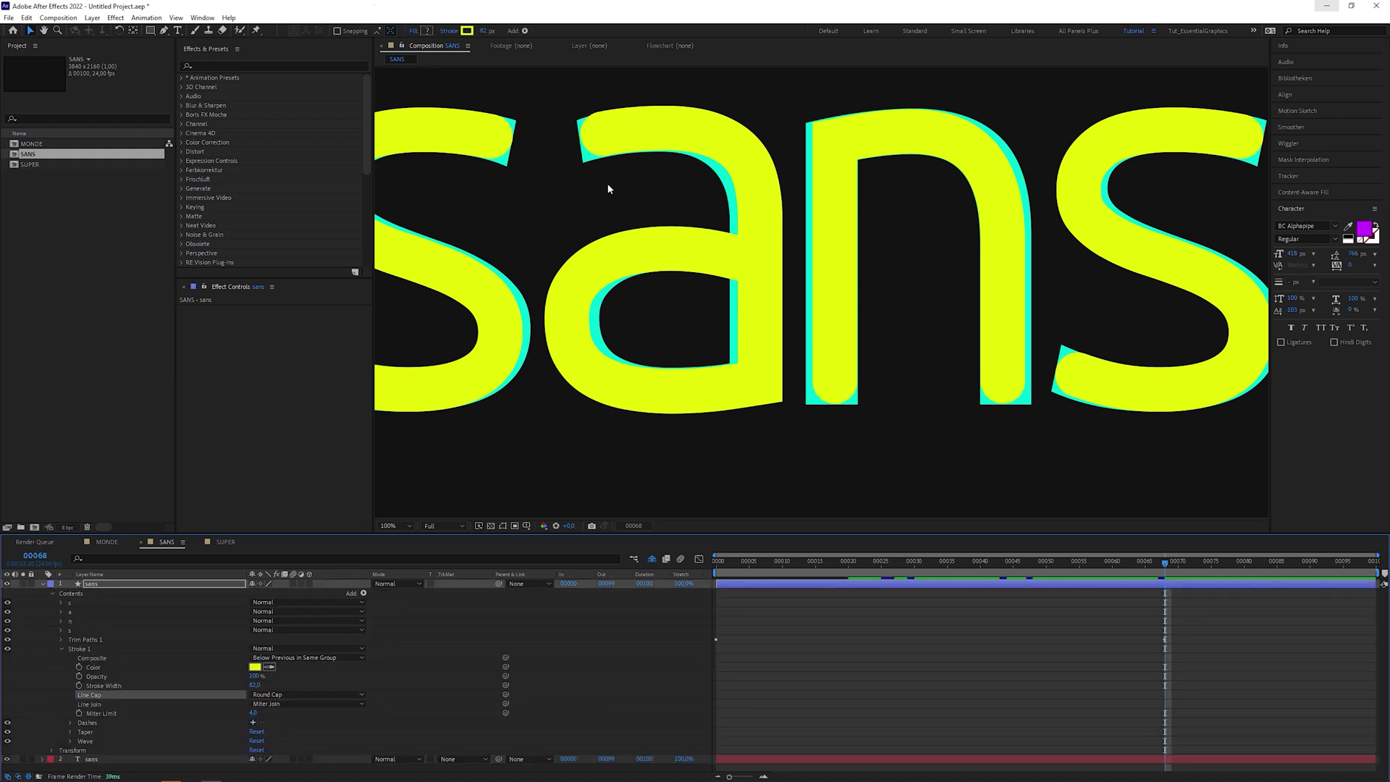
{"action": "left_click", "coordinate": [307, 695]}
{"action": "left_click", "coordinate": [296, 704]}
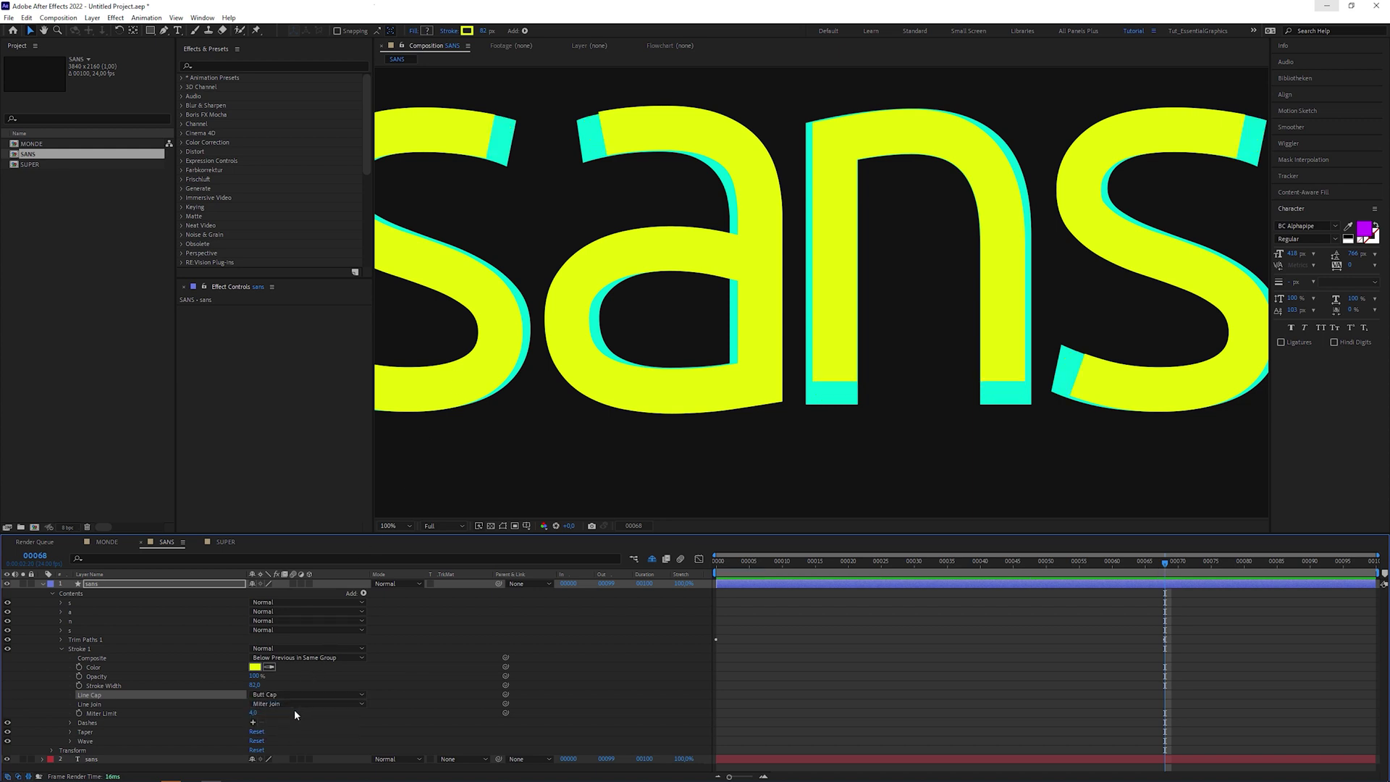
Scrub the sans stroke animation back to frame 18 and forward to frame 68 to examine the stroke ends.
{"action": "mouse_move", "coordinate": [1151, 562]}
{"action": "left_mouse_down"}
{"action": "mouse_move", "coordinate": [821, 596]}
{"action": "mouse_move", "coordinate": [835, 590]}
{"action": "left_mouse_up"}
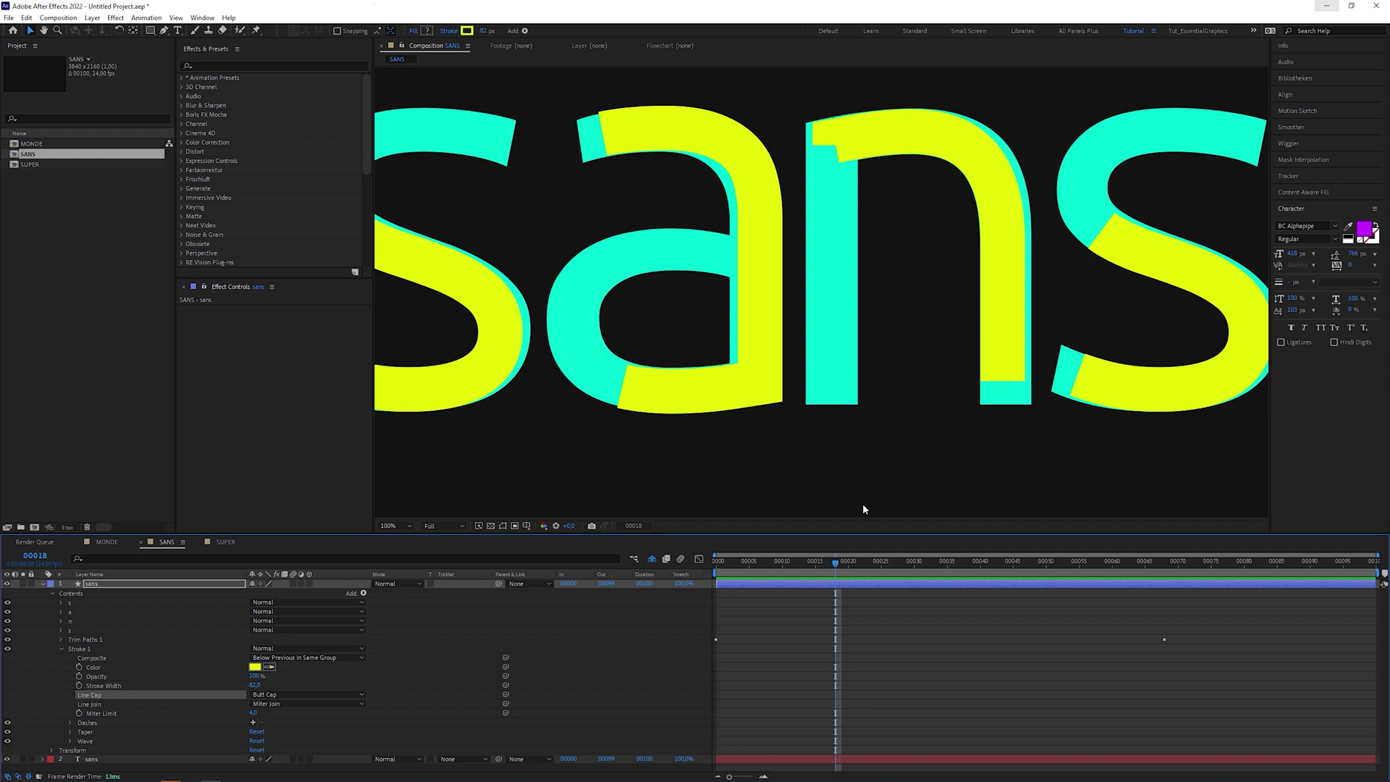
{"action": "mouse_move", "coordinate": [838, 567]}
{"action": "left_mouse_down"}
{"action": "mouse_move", "coordinate": [822, 567]}
{"action": "mouse_move", "coordinate": [1163, 581]}
{"action": "left_mouse_up"}
{"action": "key", "text": "comma"}
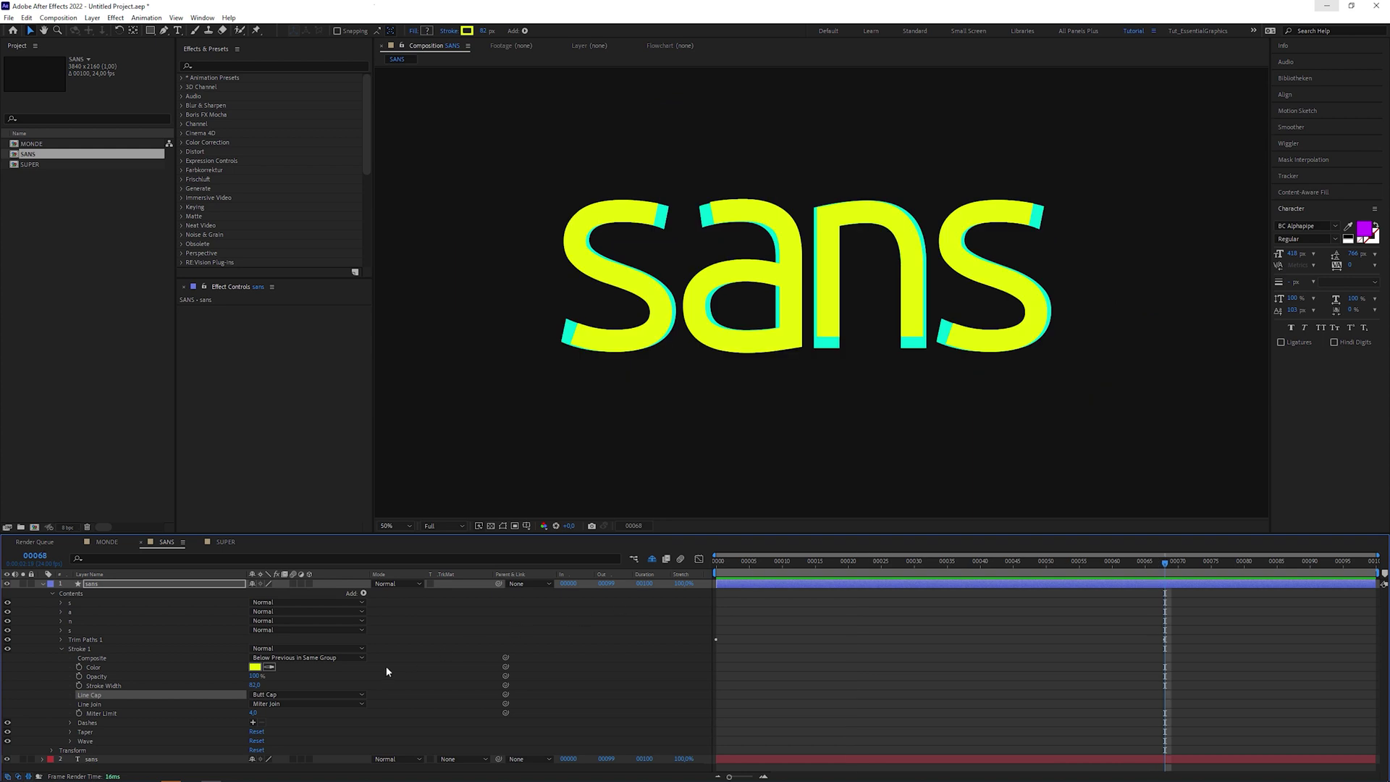
Set the line cap of the sans shape layer's Stroke 1 to Projecting Cap at frame 68.
{"action": "left_click", "coordinate": [333, 694]}
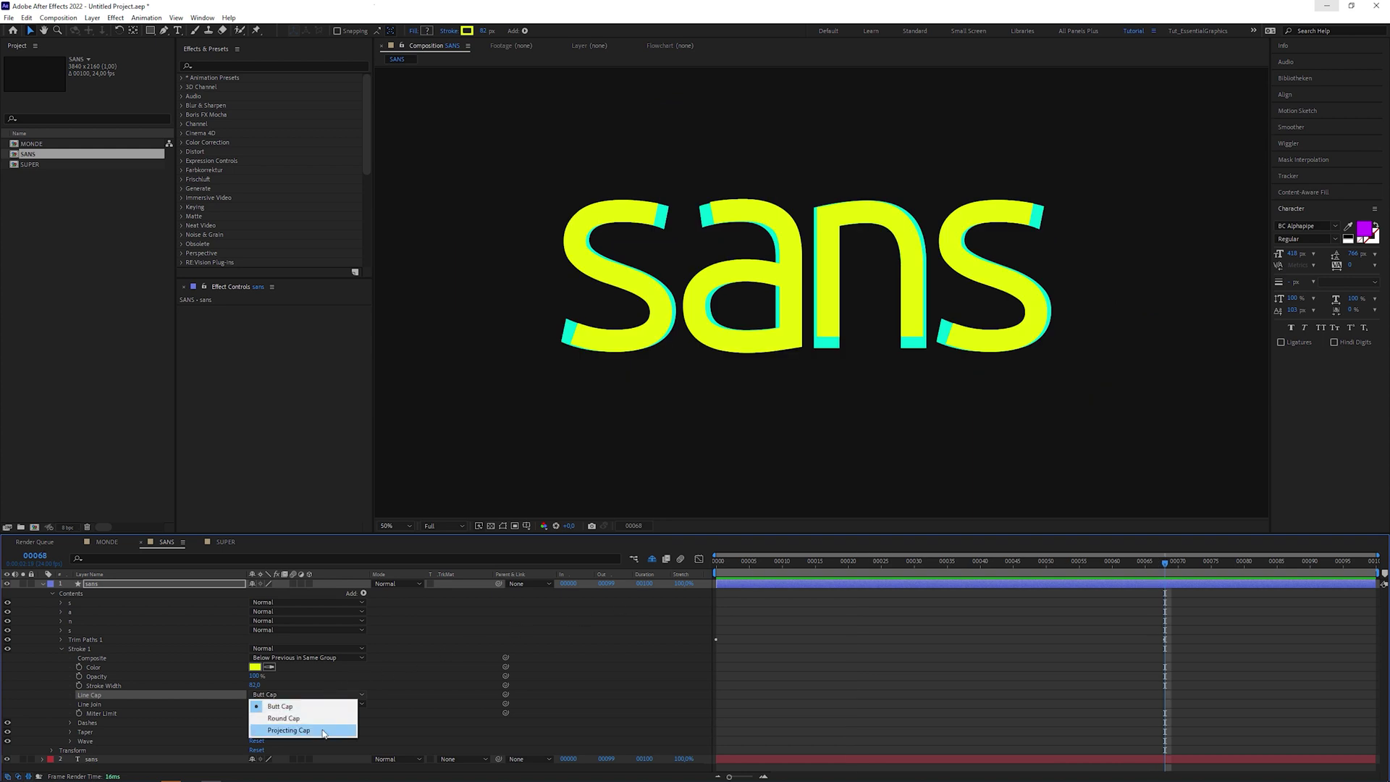
{"action": "left_click", "coordinate": [324, 732]}
{"action": "key", "text": "period"}
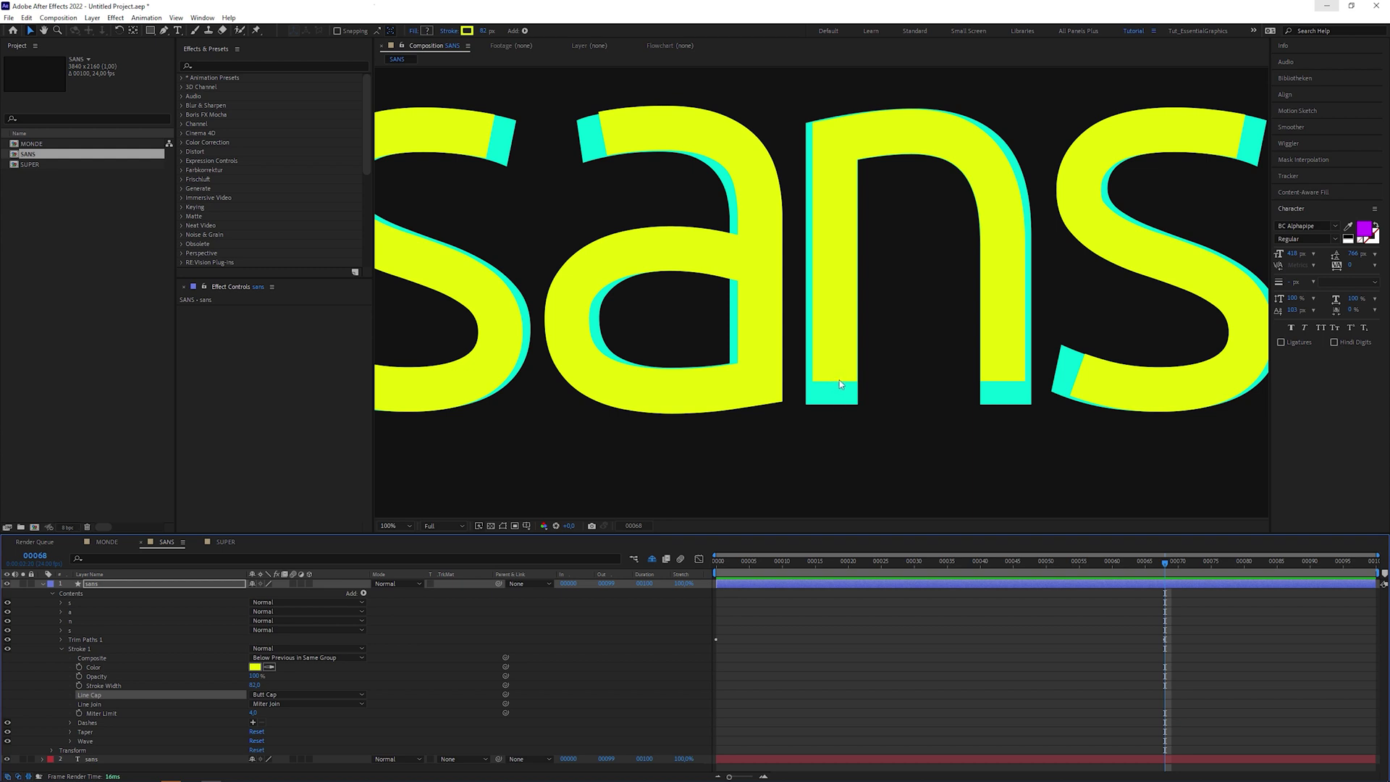
{"action": "left_click", "coordinate": [322, 694]}
{"action": "left_click", "coordinate": [315, 732]}
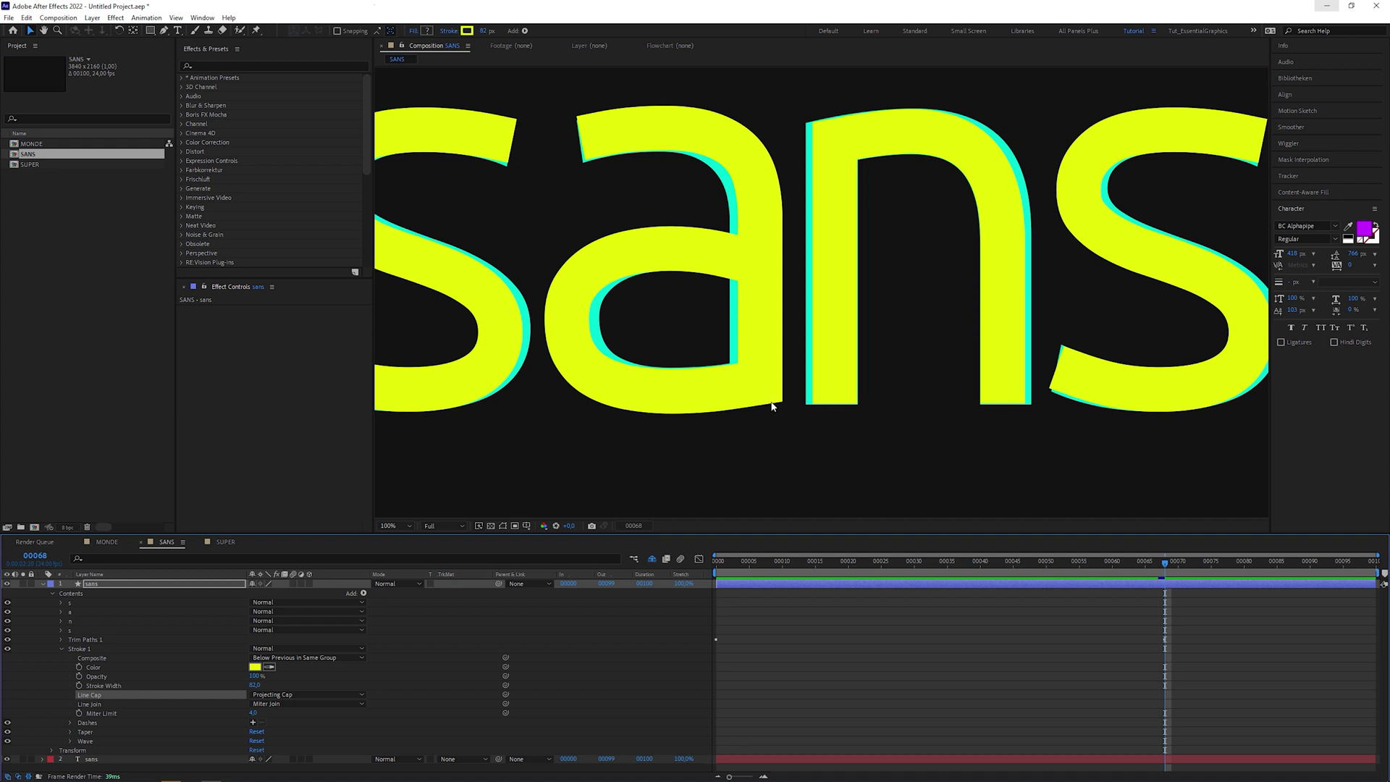
Widen Stroke 1 of the sans shape layer until it fully covers the text, and collapse the layer's properties.
{"action": "key", "text": "comma"}
{"action": "key", "text": "comma"}
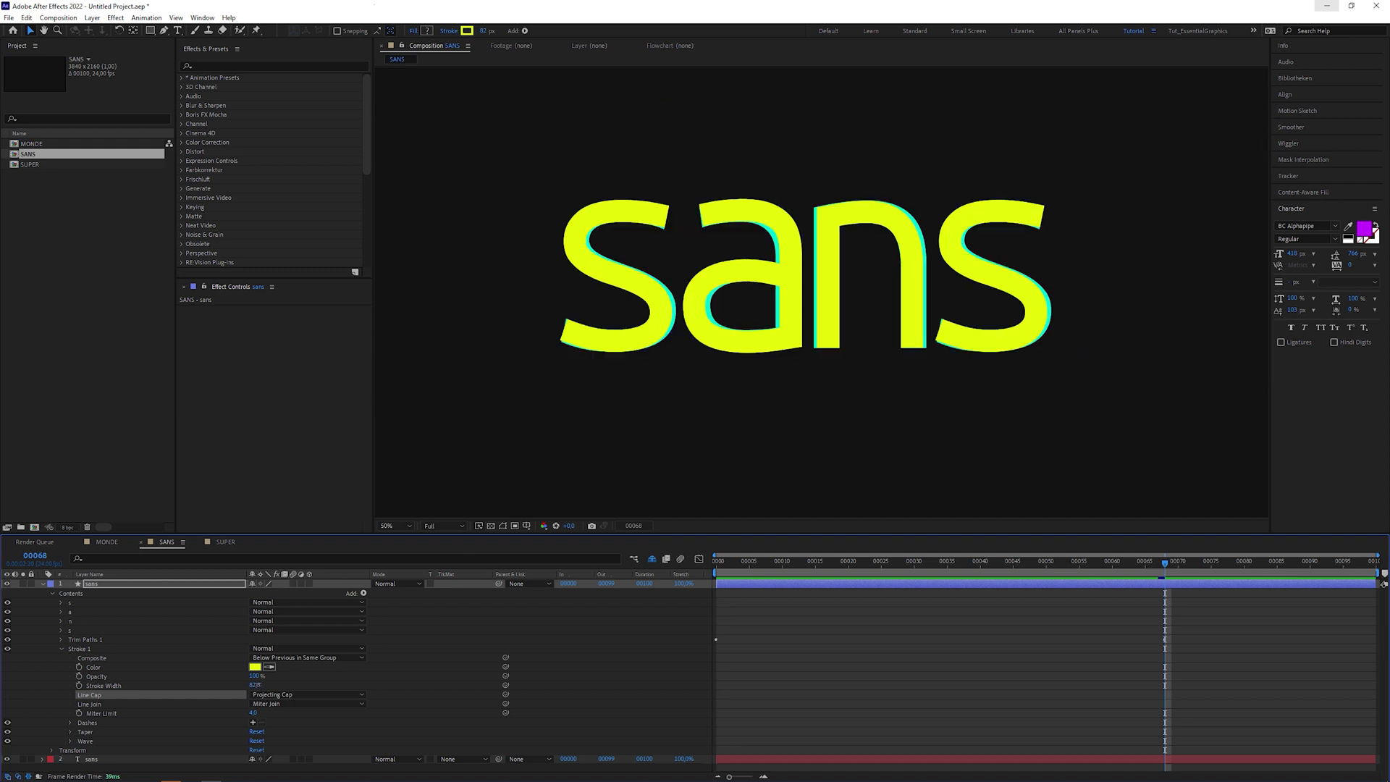
{"action": "left_click_drag", "start_coordinate": [257, 685], "coordinate": [280, 683]}
{"action": "left_click", "coordinate": [42, 585]}
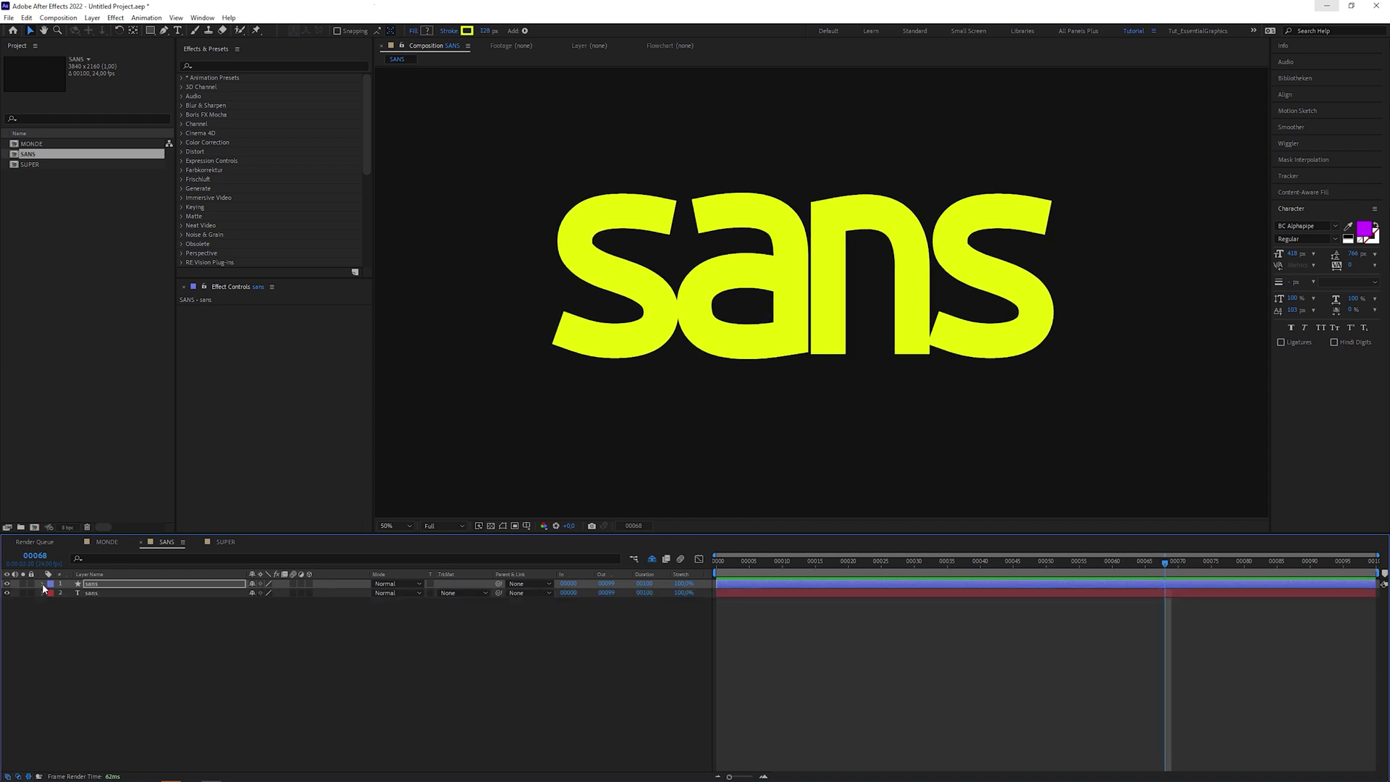
Set the sans text layer's track matte to Alpha Matte from the stroke layer above, and inspect the reveal at frame 25.
{"action": "left_click", "coordinate": [98, 593]}
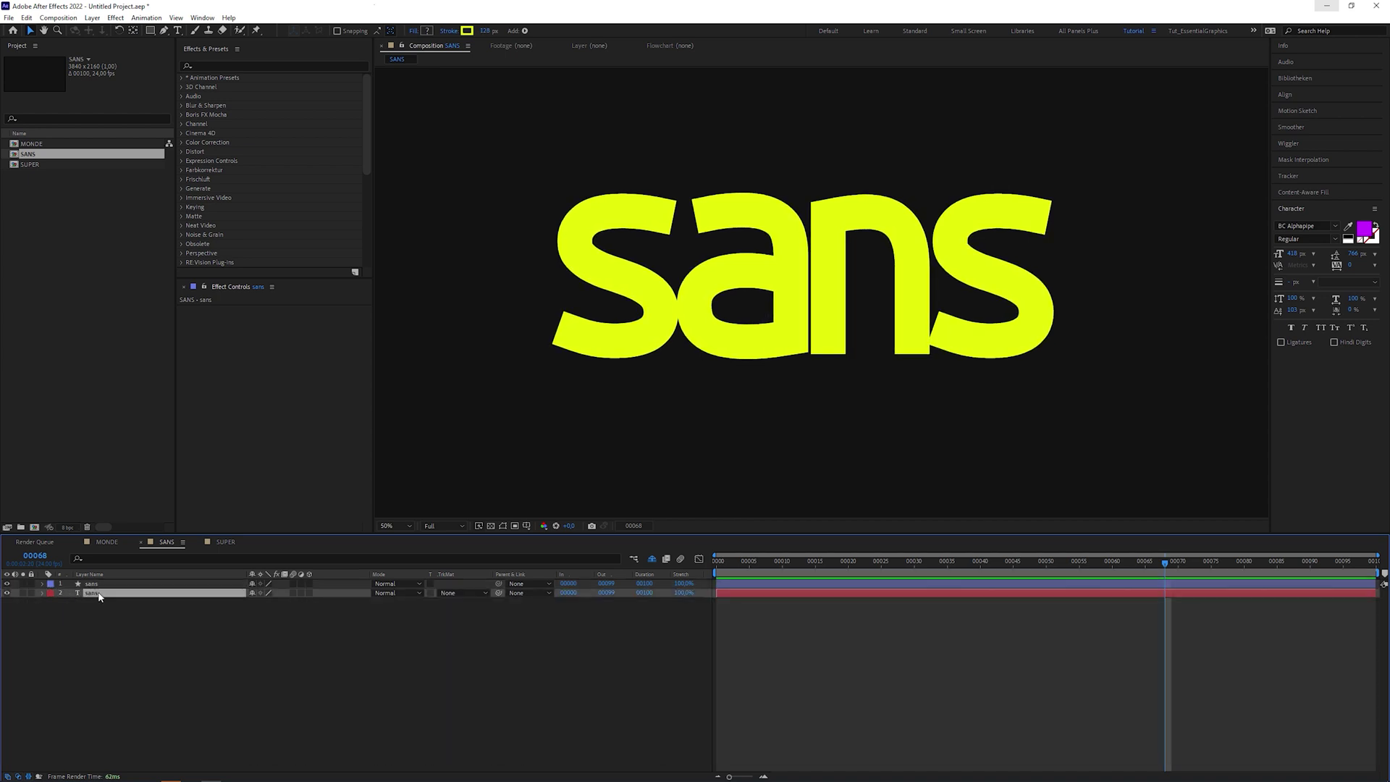
{"action": "left_click", "coordinate": [485, 593]}
{"action": "left_click", "coordinate": [494, 619]}
{"action": "left_click", "coordinate": [1142, 562]}
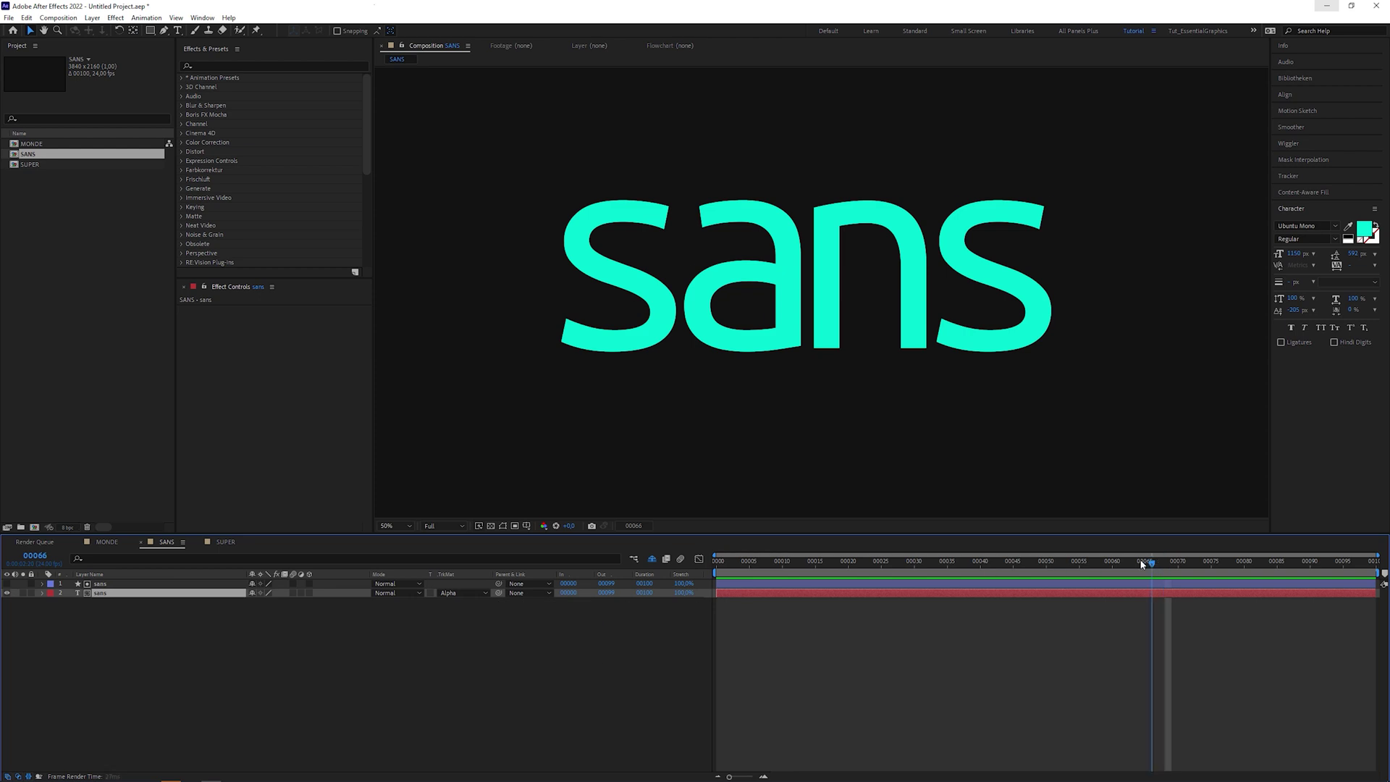
{"action": "left_click_drag", "start_coordinate": [1142, 563], "coordinate": [881, 562]}
{"action": "scroll", "coordinate": [778, 268], "scroll_direction": "up", "scroll_amount": 2}
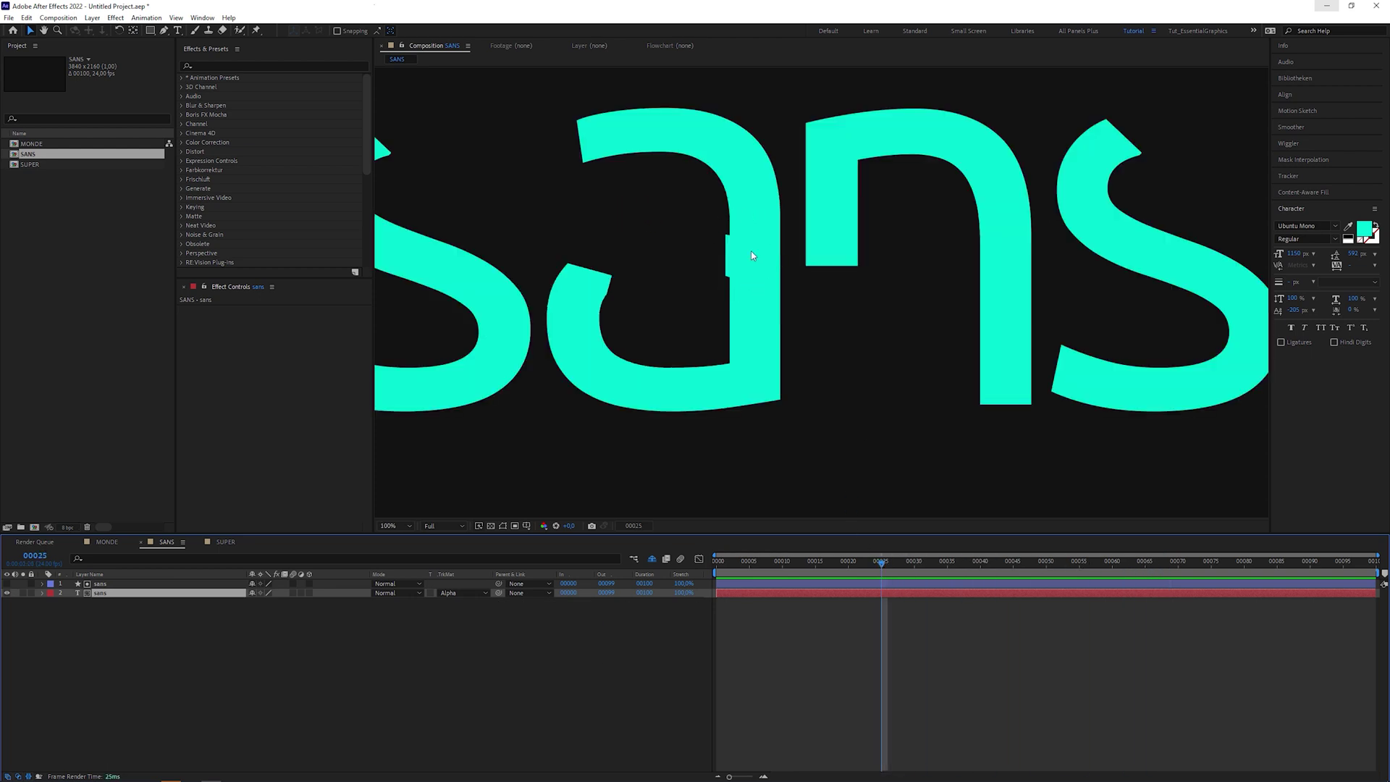
Set the Stroke Width of the sans matte layer's Stroke 1 to 112 and preview the text reveal.
{"action": "left_click", "coordinate": [40, 583]}
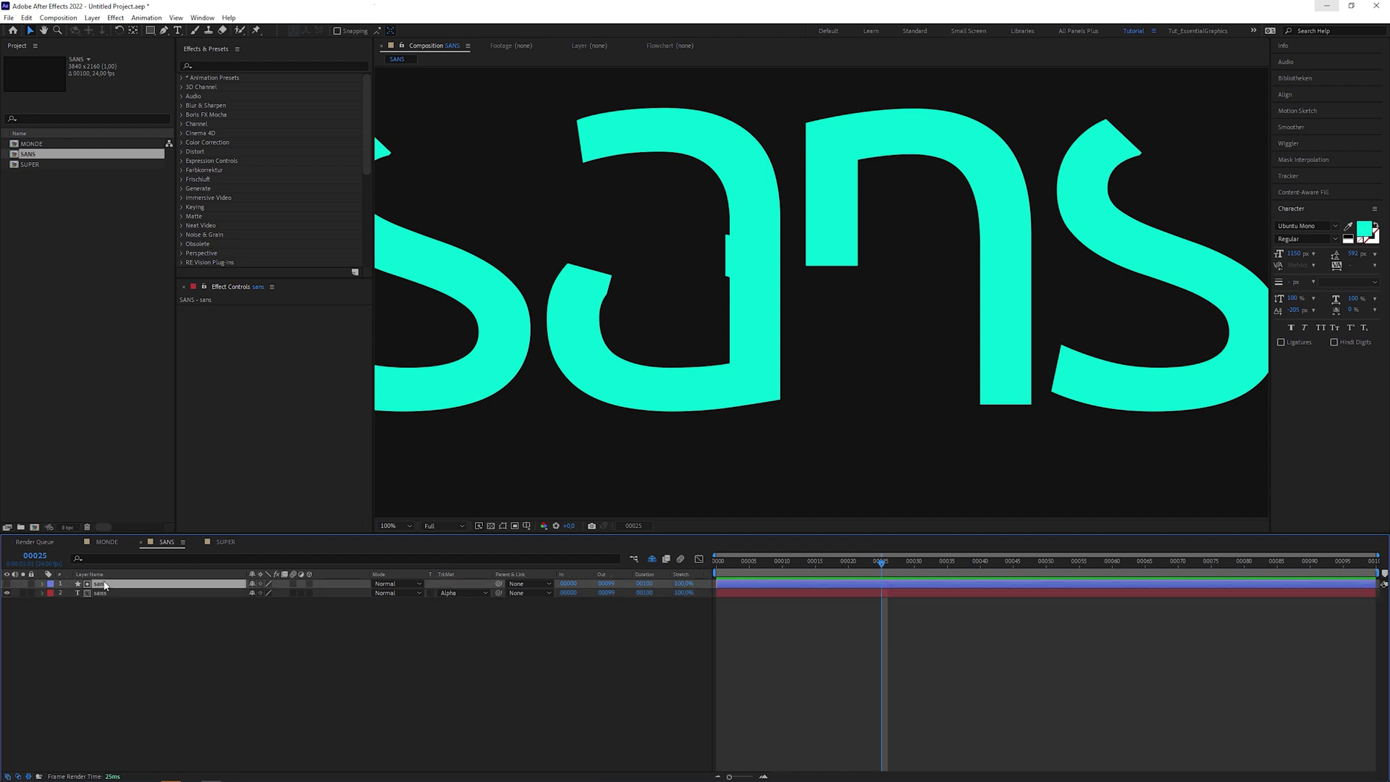
{"action": "left_click", "coordinate": [41, 583]}
{"action": "left_click_drag", "start_coordinate": [255, 684], "coordinate": [250, 697]}
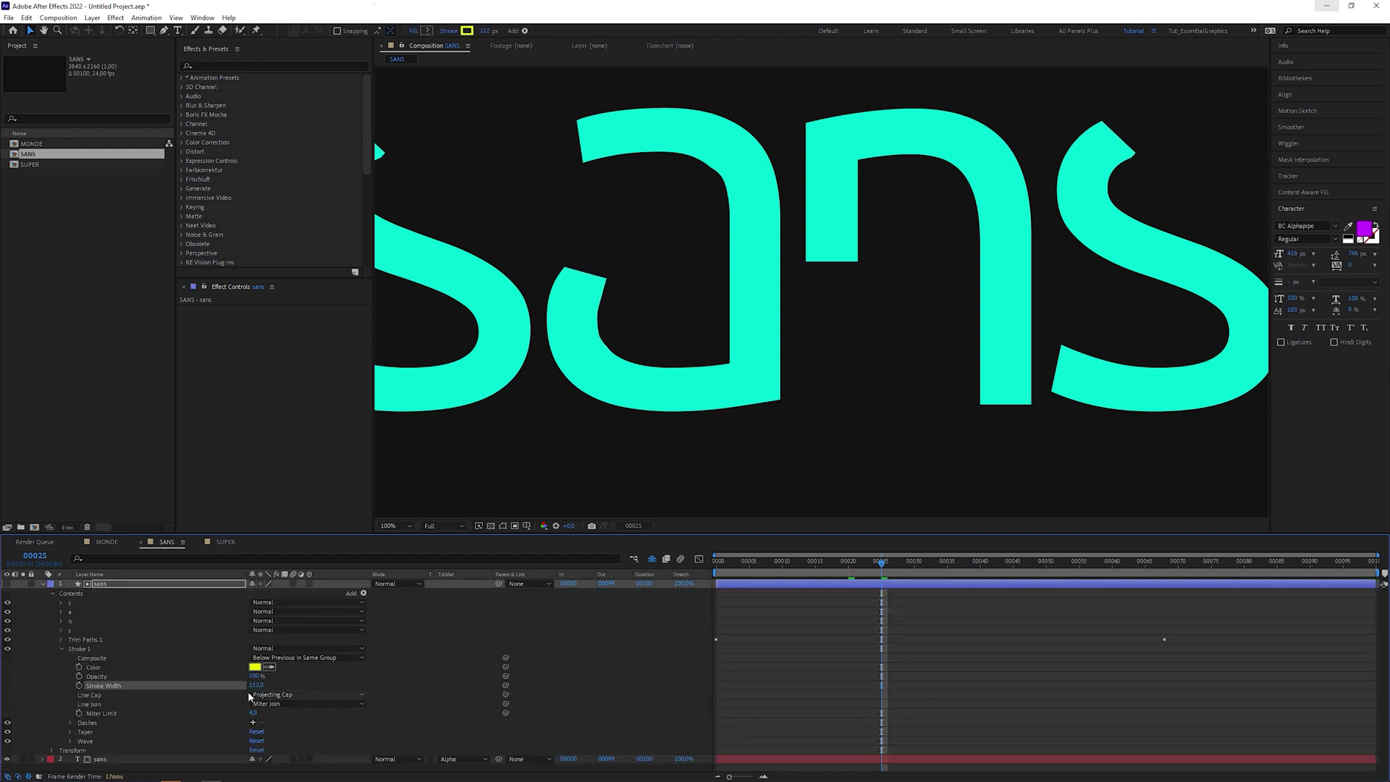
{"action": "key", "text": "comma"}
{"action": "key", "text": "comma"}
{"action": "key", "text": "space"}
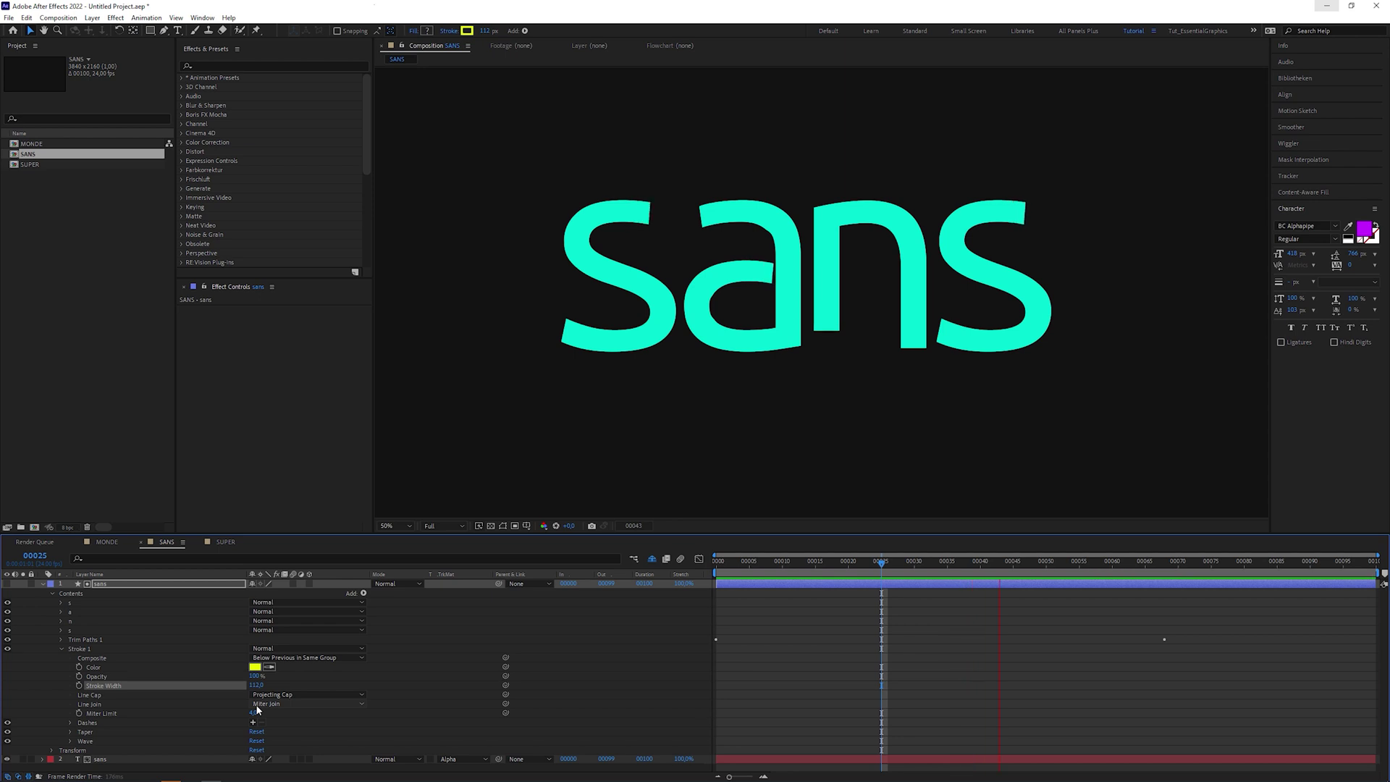